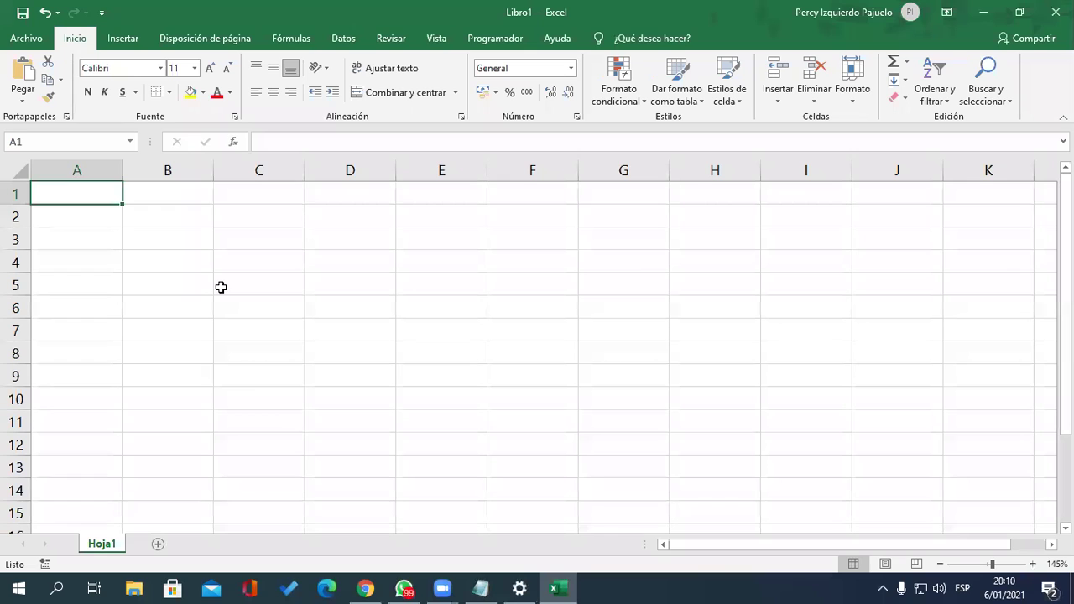
Enter the labels CODIGO and PRODUCTO in A1:A2, fixing the typo in PRODUCTO
text(CODIGO)
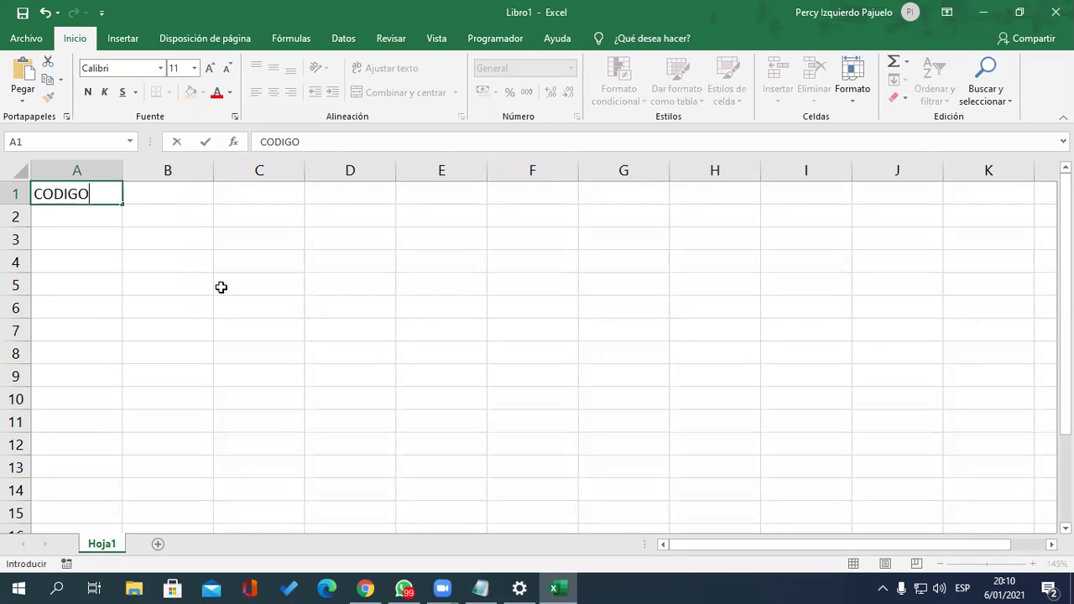
key(Return)
text(PROD)
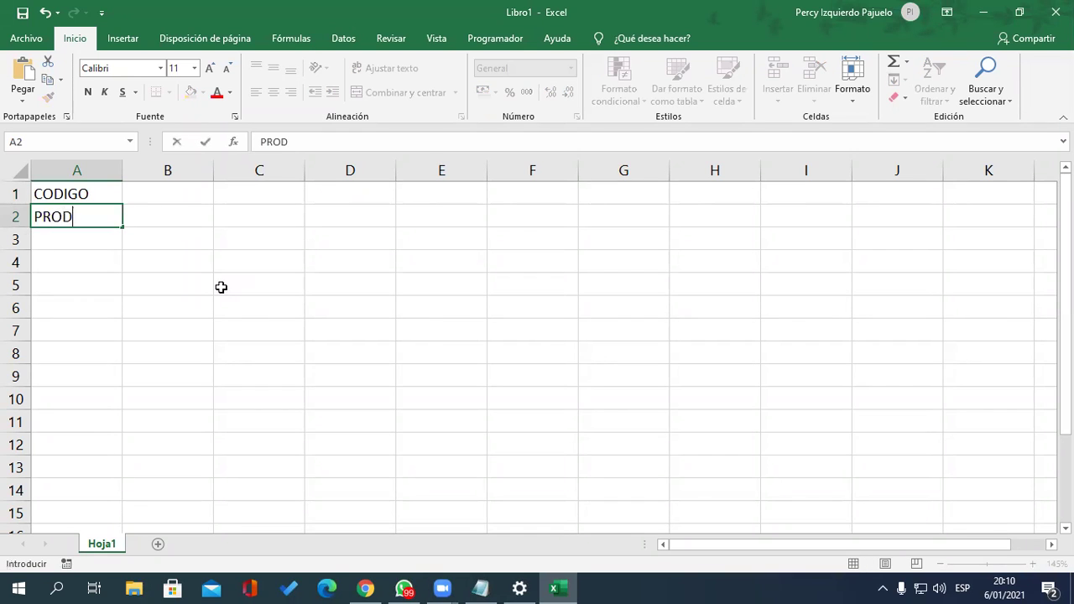
text(CTO)
key(BackSpace)
key(BackSpace)
key(BackSpace)
text(U)
key(BackSpace)
text(UCTO)
key(Return)
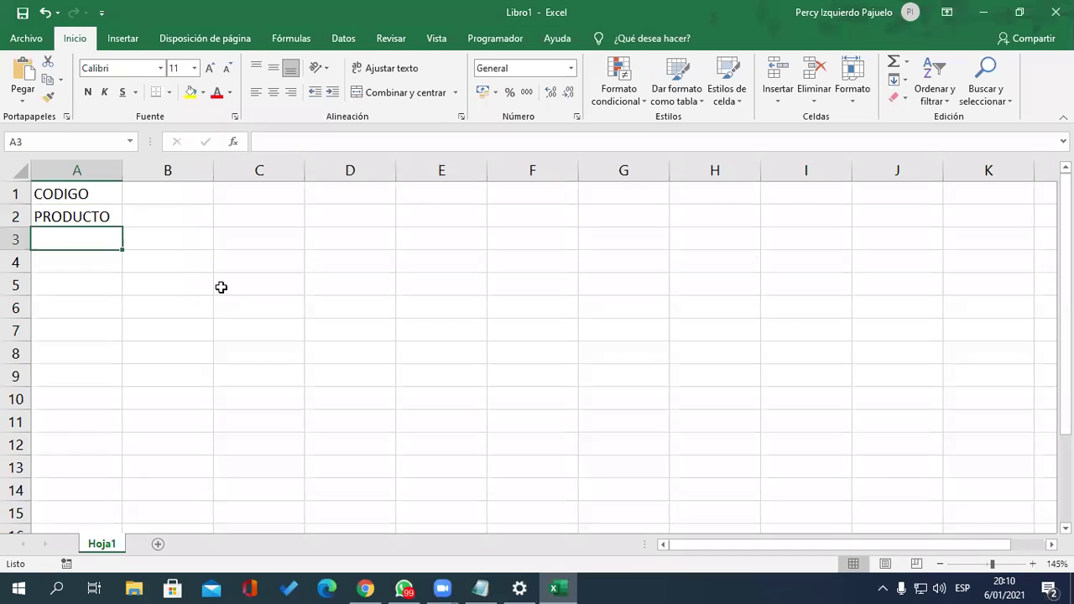
Add PROVEDOR, UNI VENTA, PRE VENTA and STOCK in A3:A6, then go to cell B1
text(PROVEDOR)
key(Return)
text(UNI )
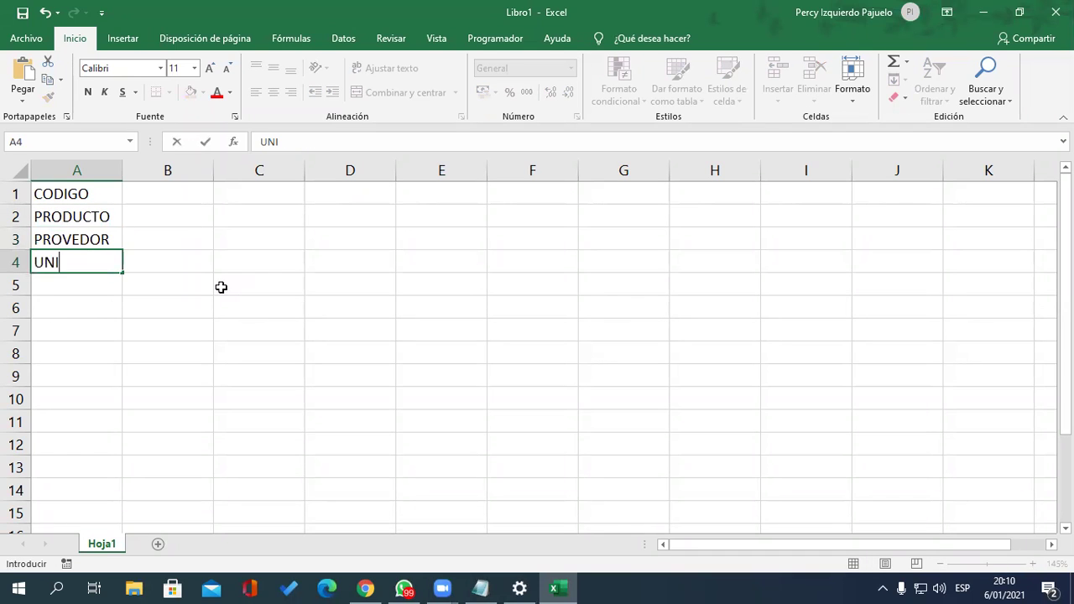
text(VENTA)
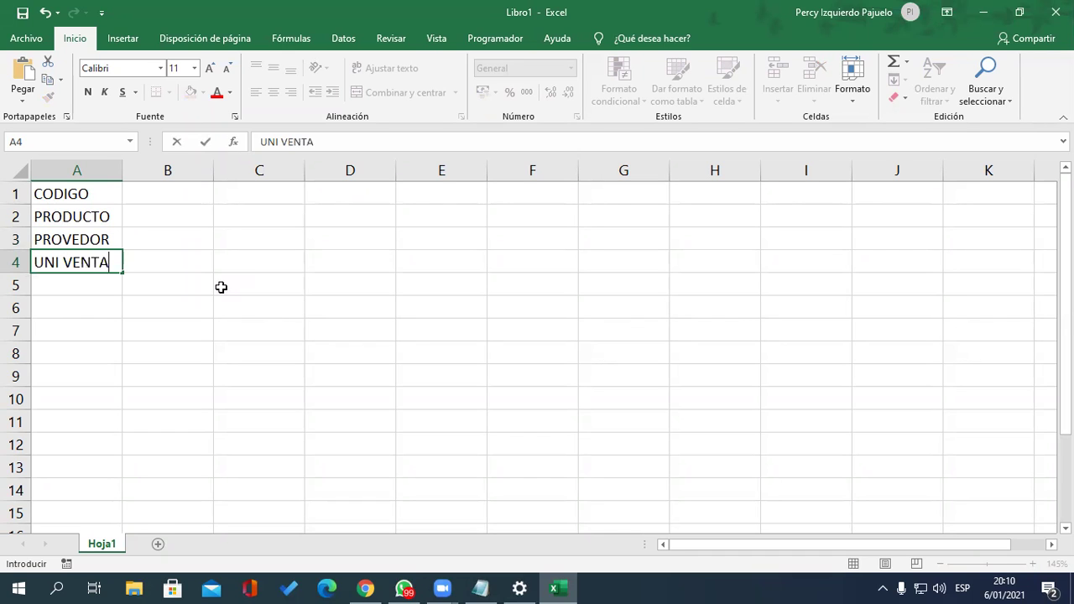
key(Return)
text(PRE VENTA)
key(Return)
text(STOCK)
key(Return)
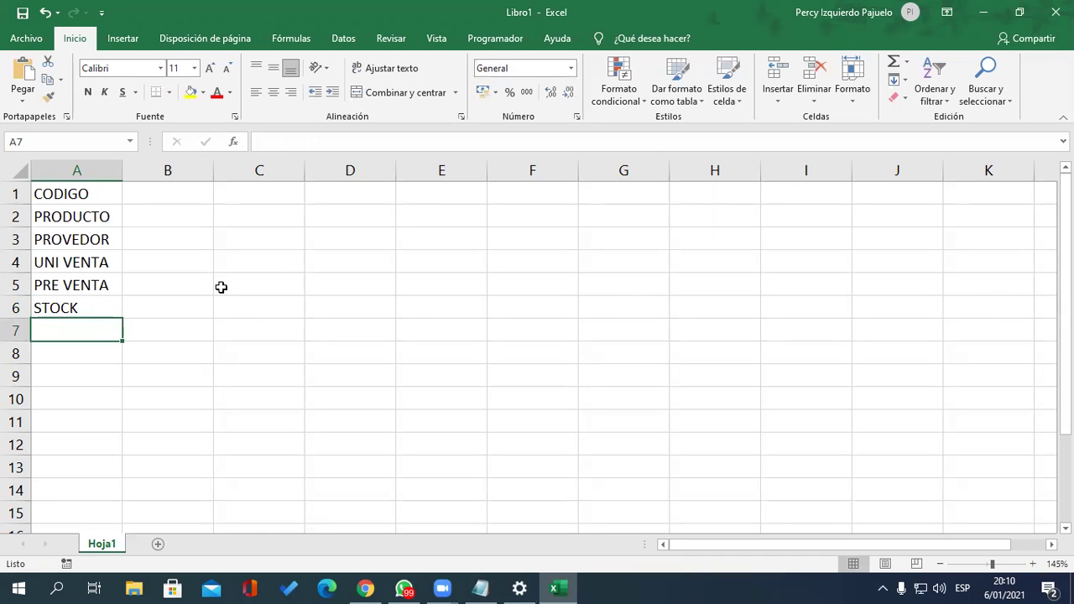
key(Up)
key(Right)
key(Up)
key(Up)
key(Up)
key(Up)
key(Up)
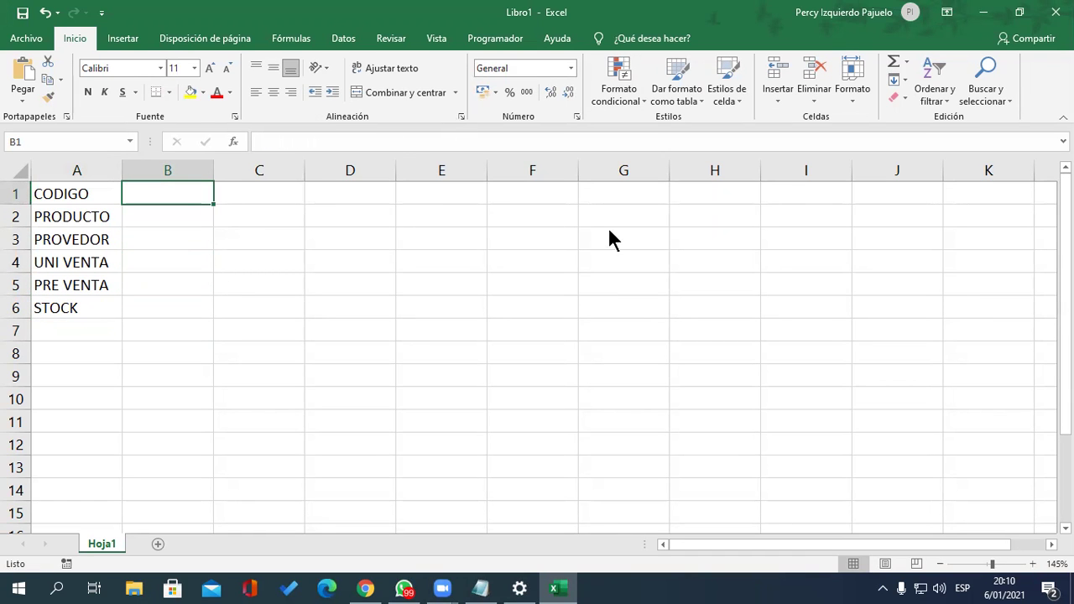
Enter P01 in B1 and fill the code series across to P05 in F1
click(188, 192)
text(P01)
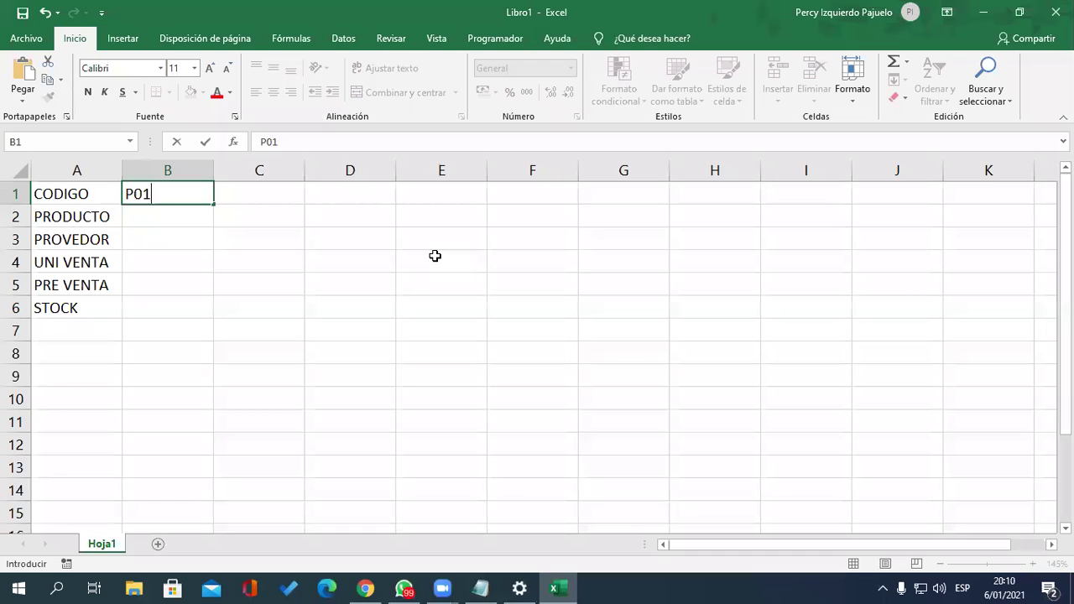
key(Return)
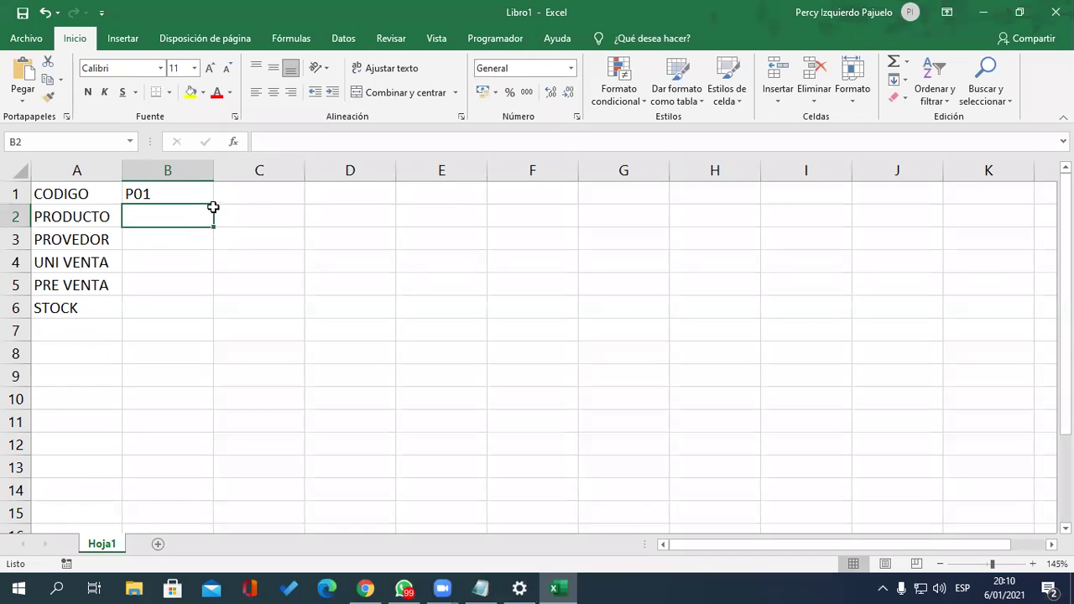
click(209, 198)
drag(213, 204, 604, 211)
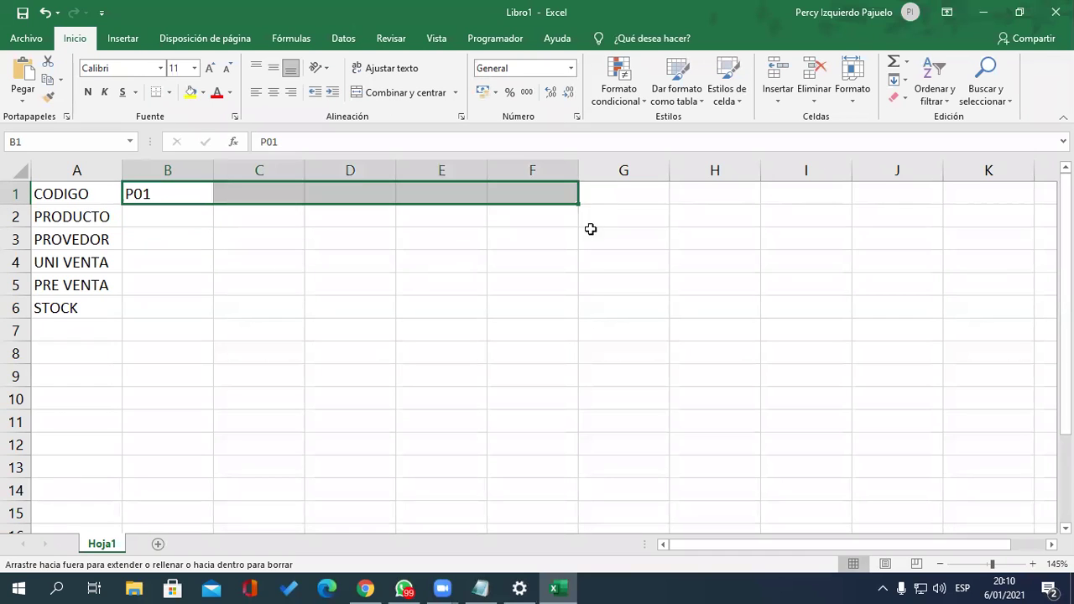
Enter the products Mouse in B2 and Impresora in C2
click(178, 228)
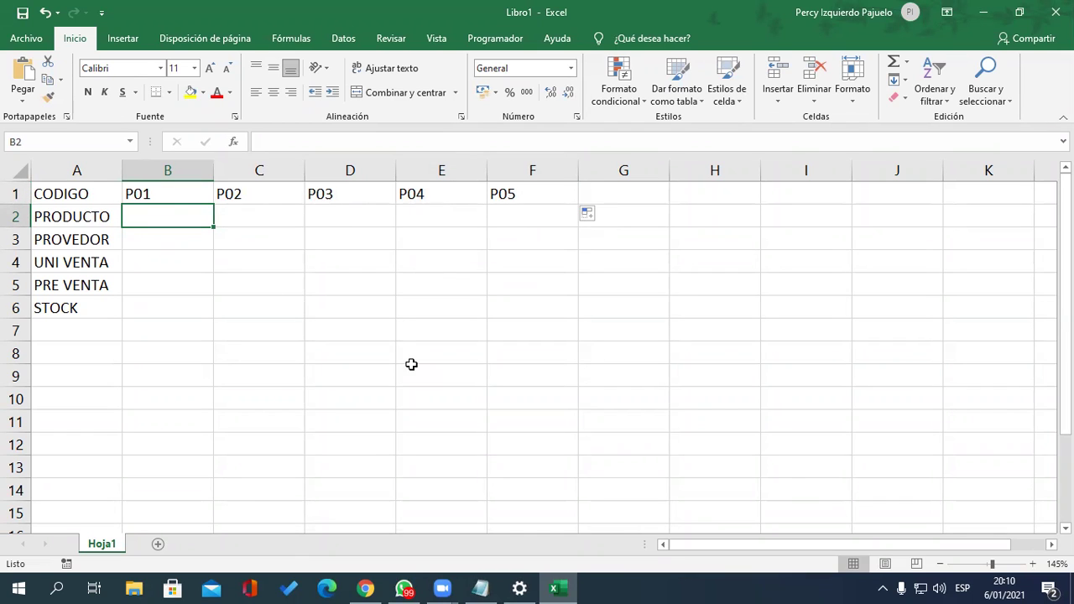
text(Mouse)
key(Return)
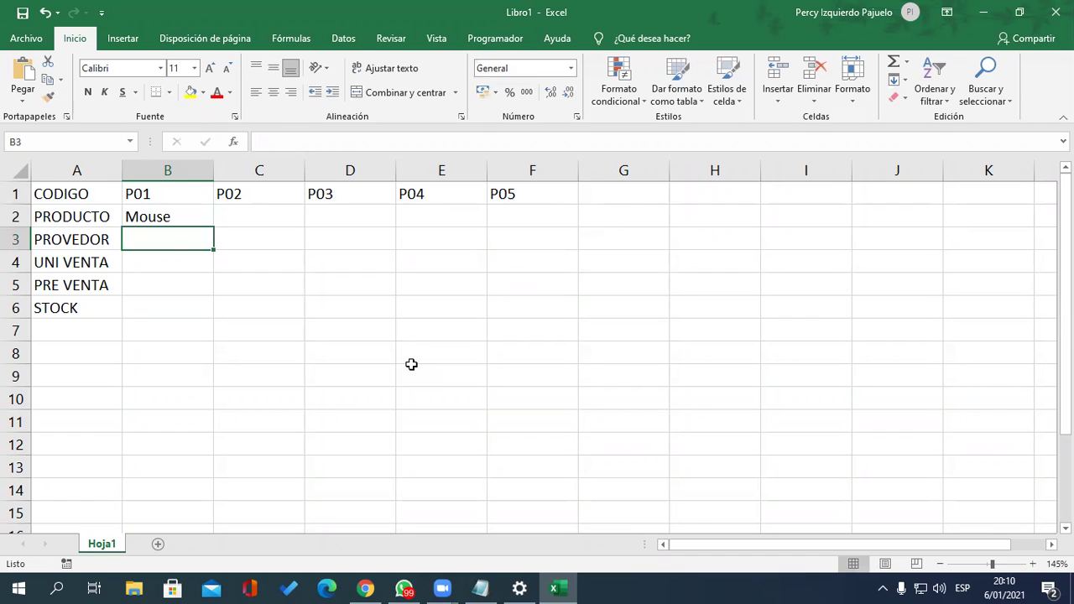
key(Up)
key(Right)
text(Impresora)
key(Tab)
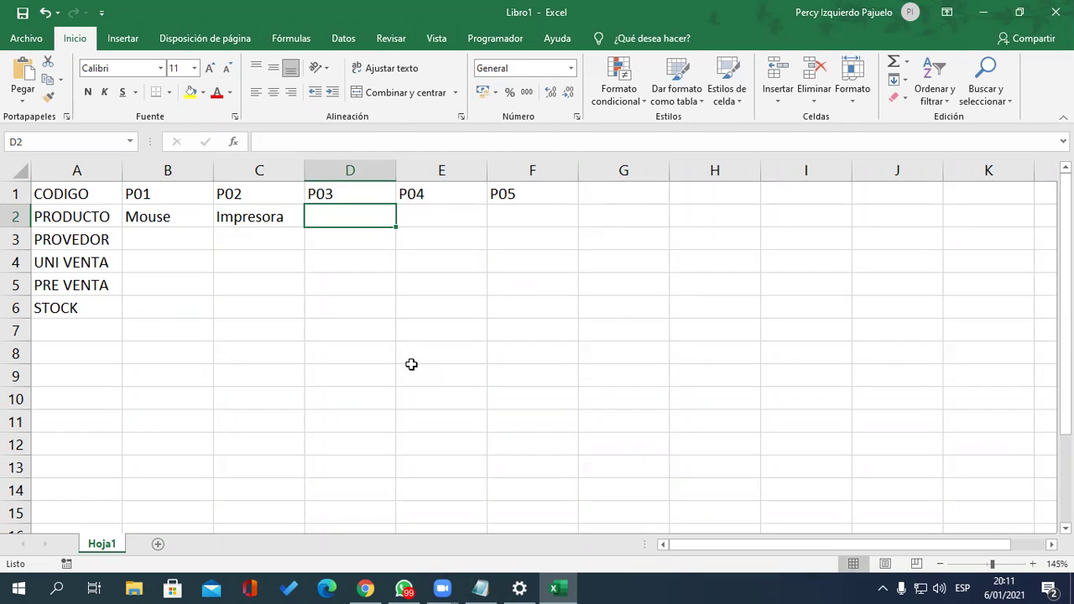
Enter Teclado, Camara Web and Disco duro in D2:F2, correcting typos
text(Teclka)
key(BackSpace)
key(BackSpace)
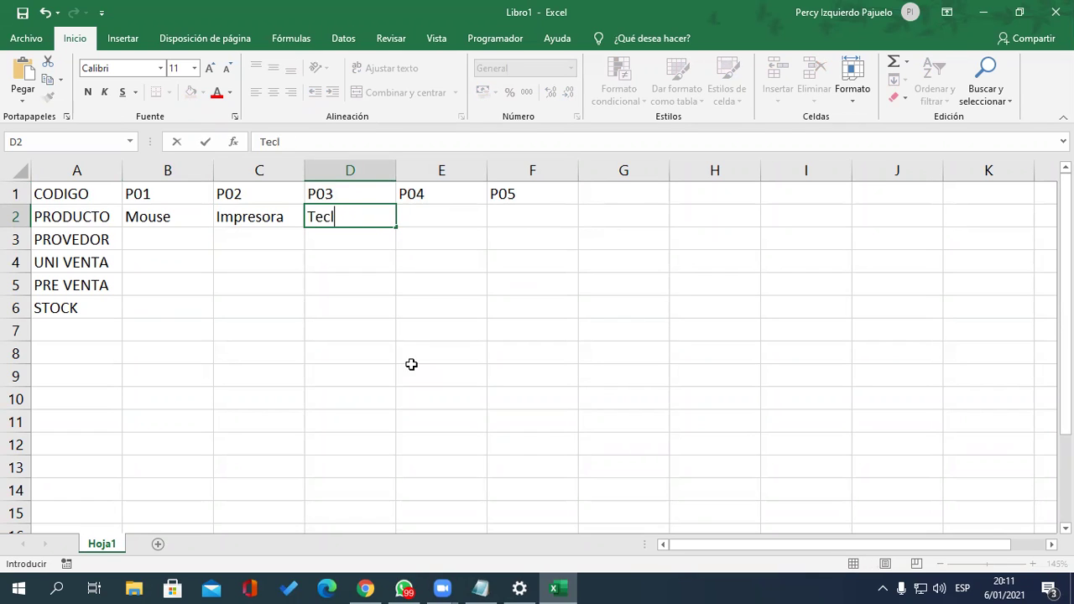
text(ado)
key(Tab)
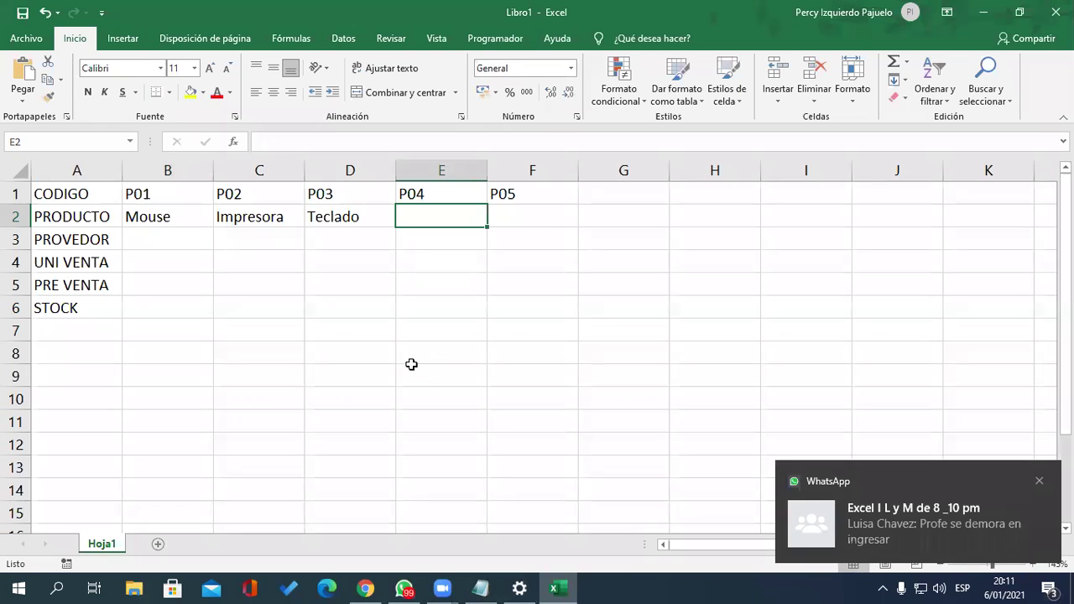
text(Cam)
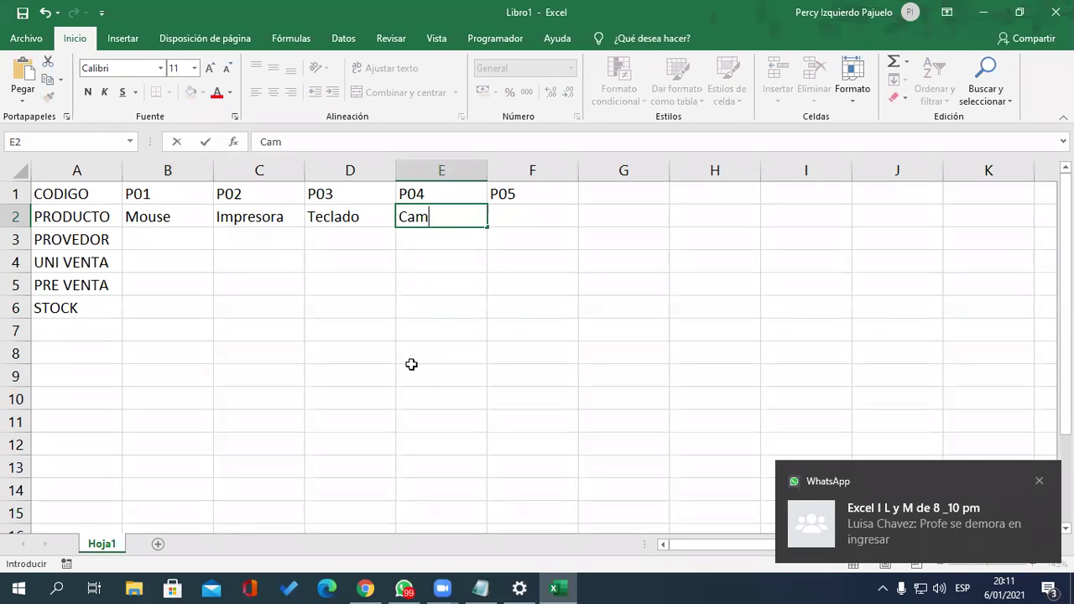
text(ra)
key(BackSpace)
key(BackSpace)
text(a)
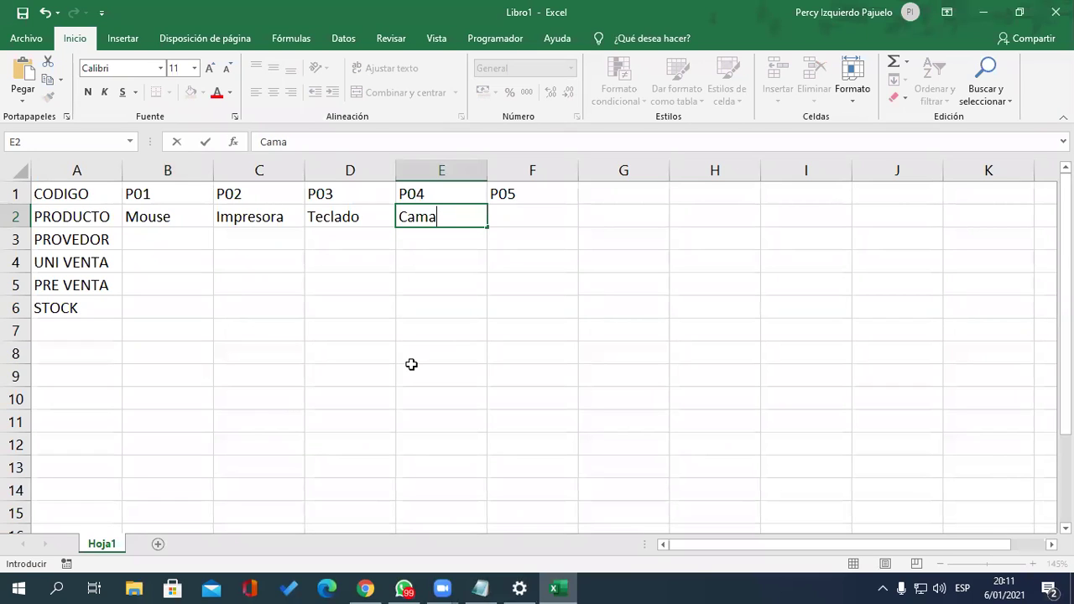
text(ra W e)
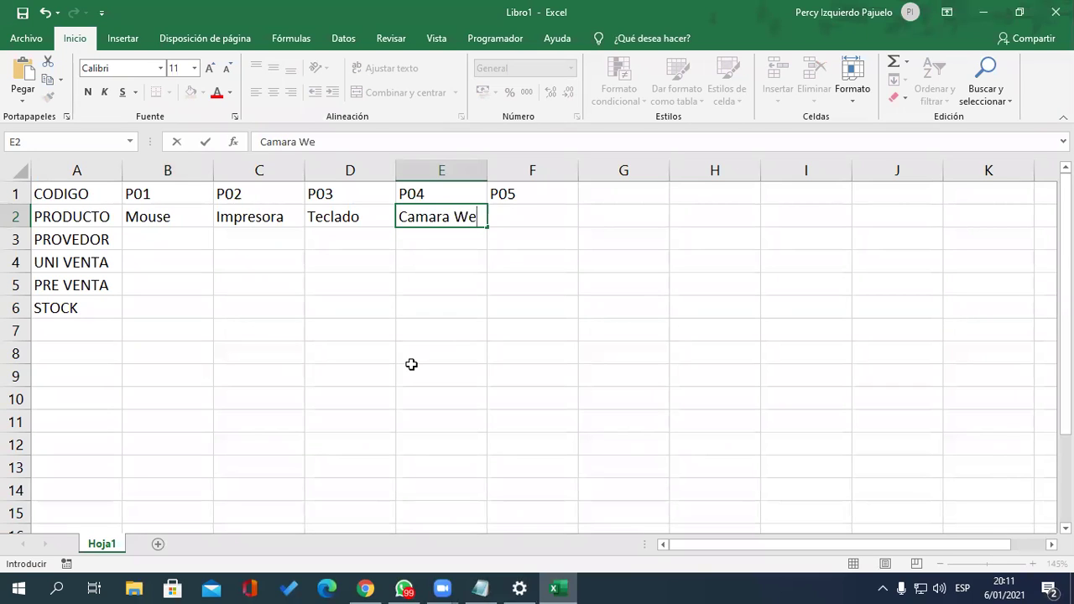
text(b)
key(Tab)
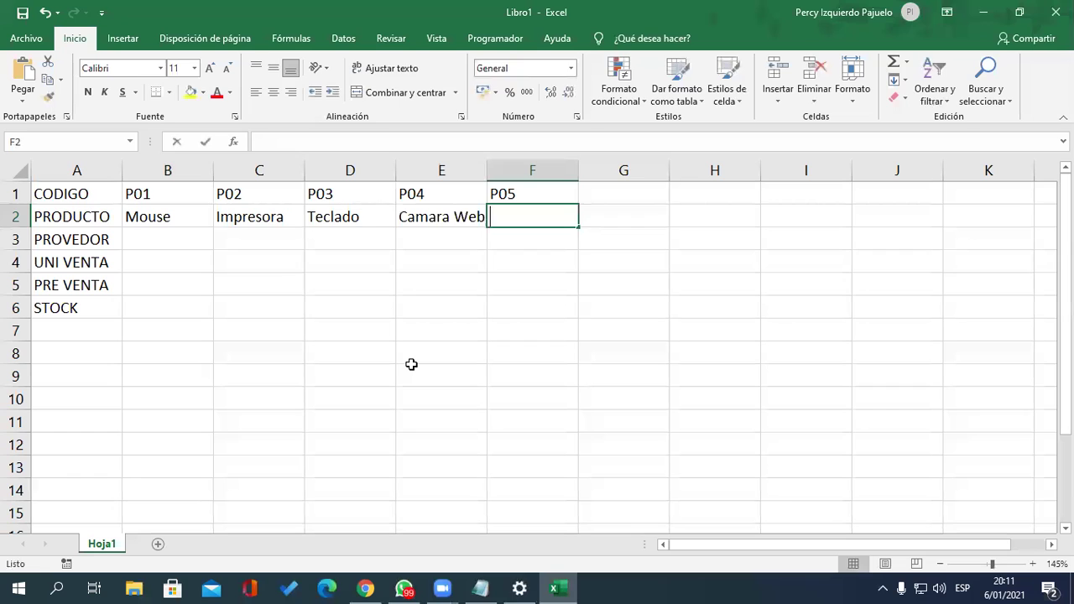
text(Disco dur)
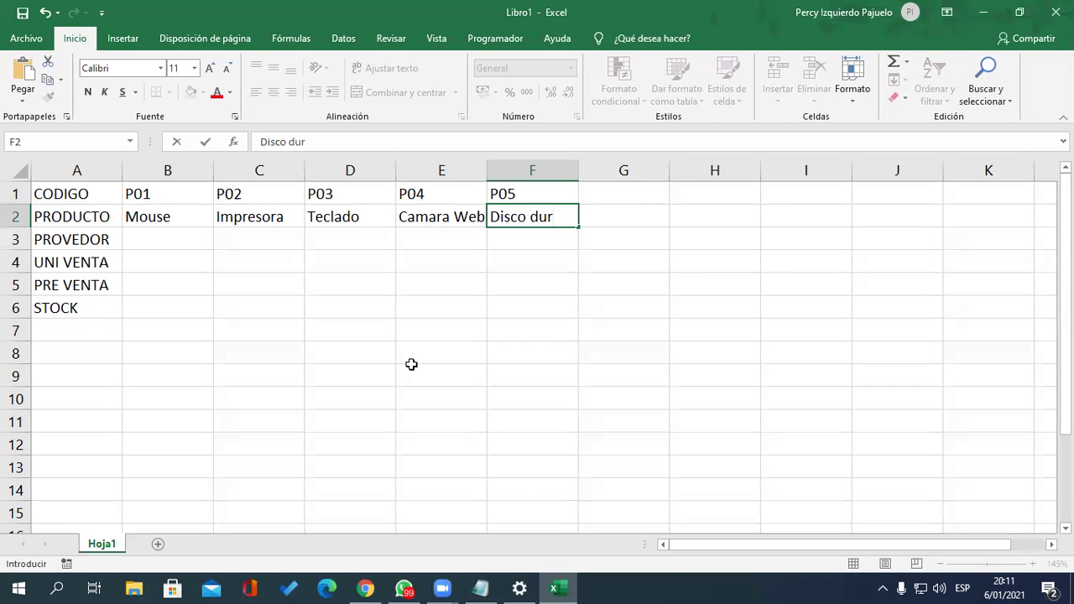
text(o)
key(Return)
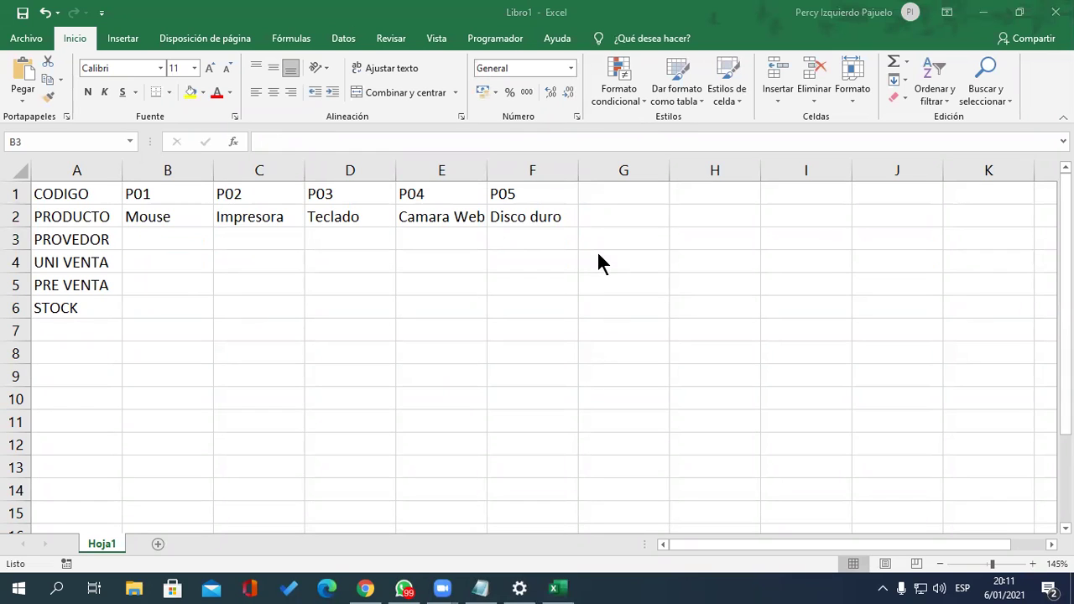
Enter the five supplier names across row 3, B3:F3
click(180, 232)
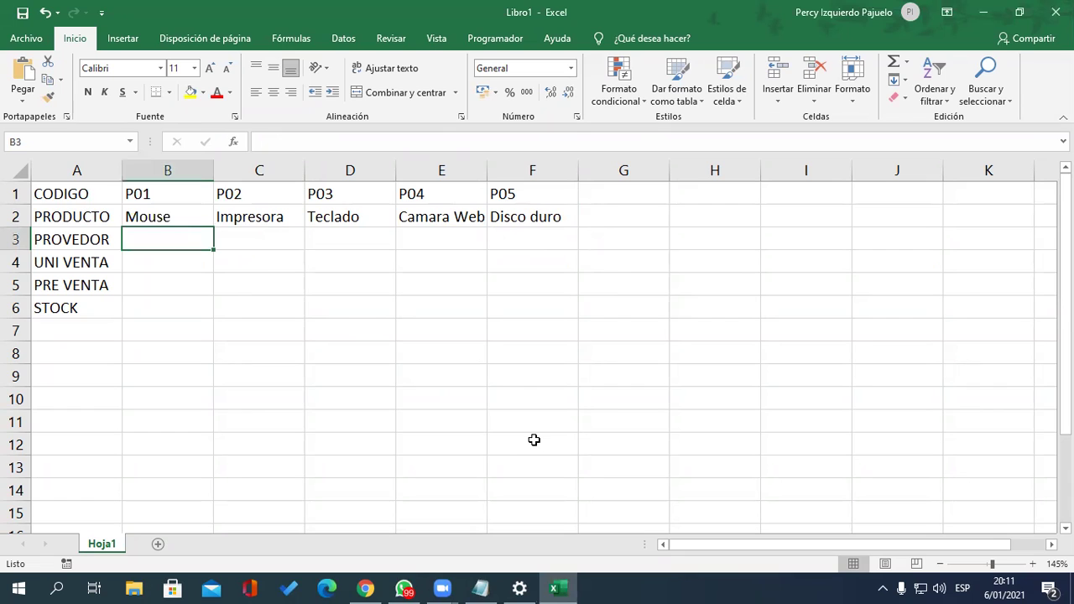
text(Luia)
key(BackSpace)
text(s)
key(Tab)
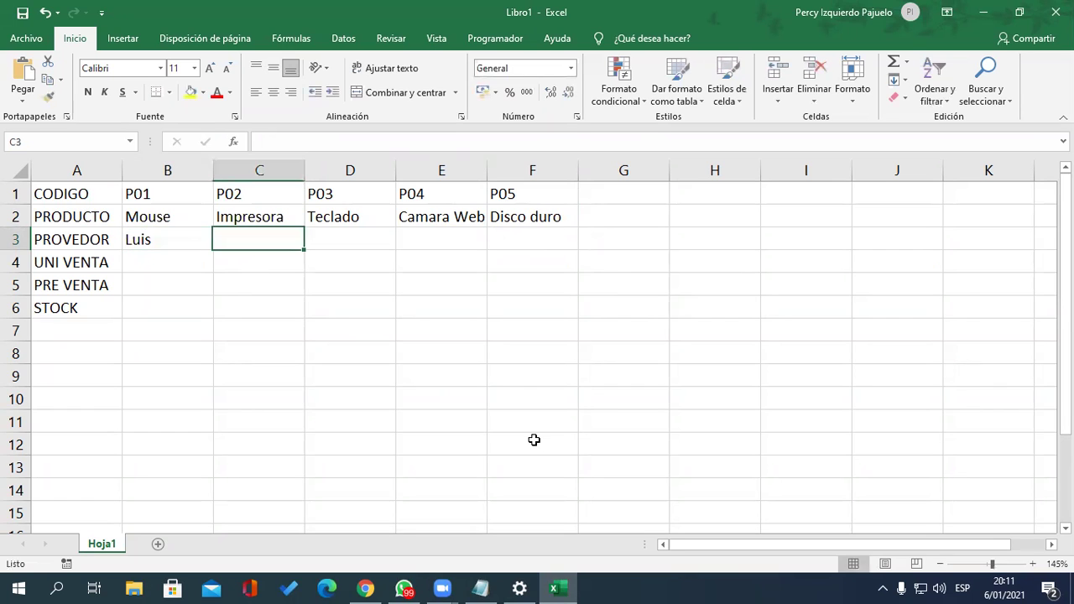
text(Ricard)
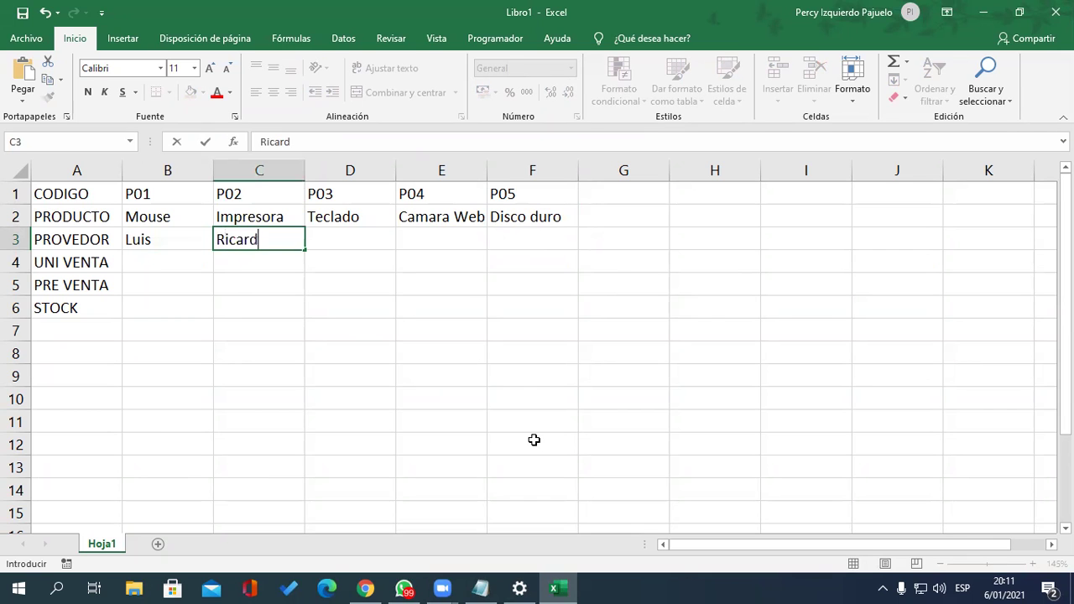
text(o)
key(Tab)
text(Ale)
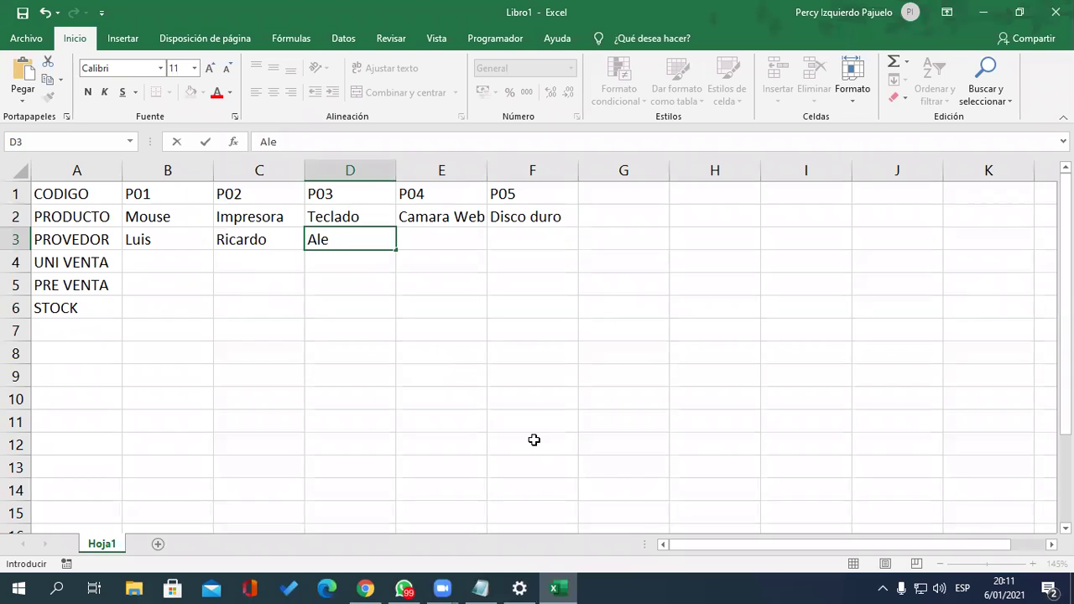
text(x)
key(Tab)
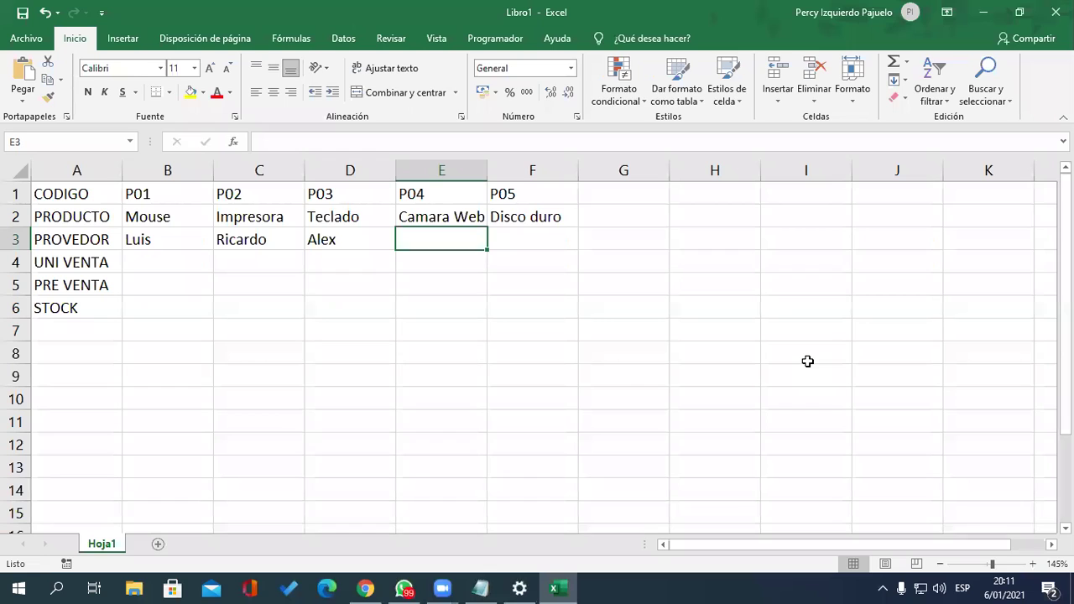
text(Maria)
key(Tab)
text(Luis)
key(Return)
Fill the UNI VENTA row B4:F4 with Unidad
key(Left)
key(Left)
key(Left)
key(Left)
key(Left)
key(Right)
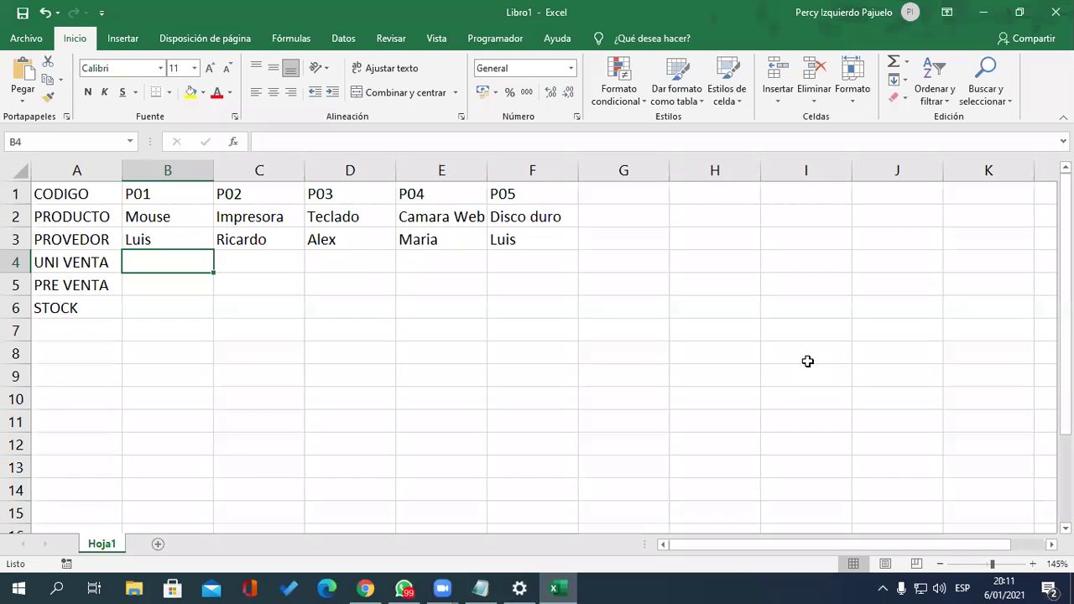
text(Unidad)
key(Tab)
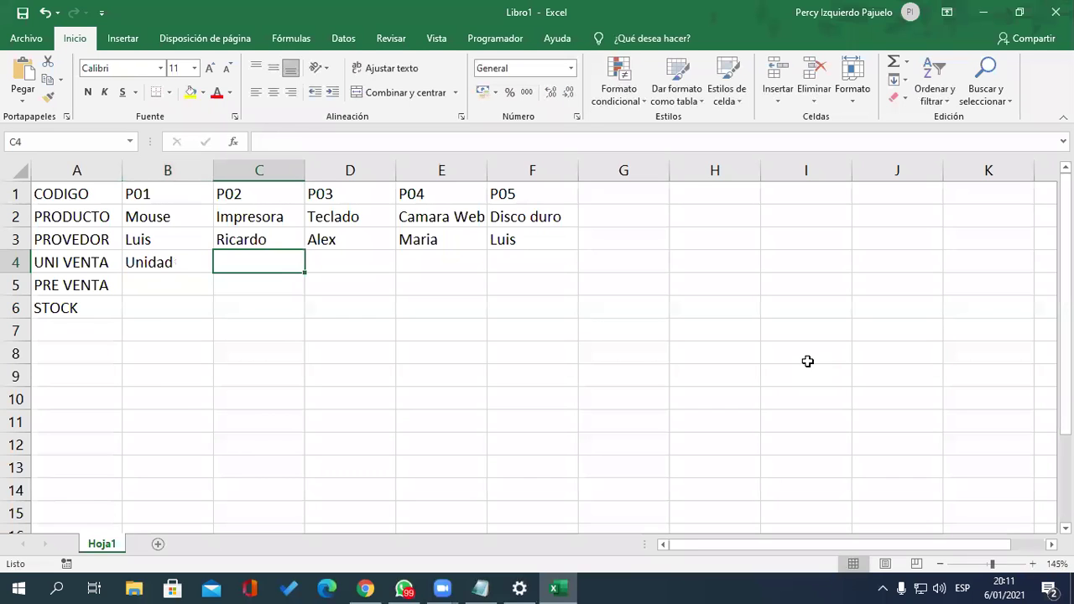
text(Unidad)
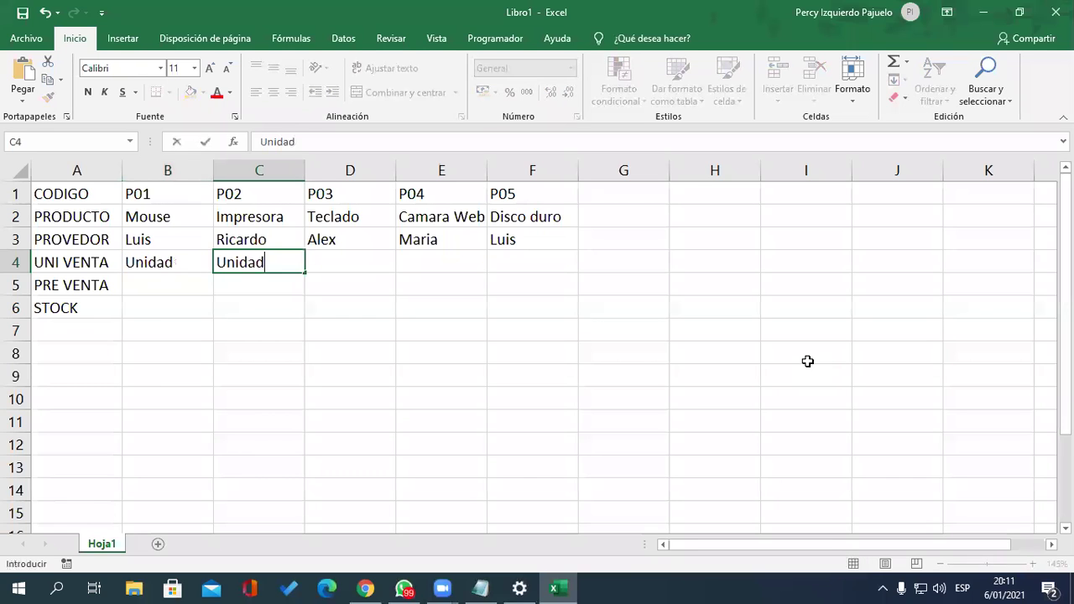
key(Tab)
click(180, 262)
drag(213, 273, 537, 276)
Enter the sale prices 30, 600, 45, 150 and 180 in B5:F5
click(144, 282)
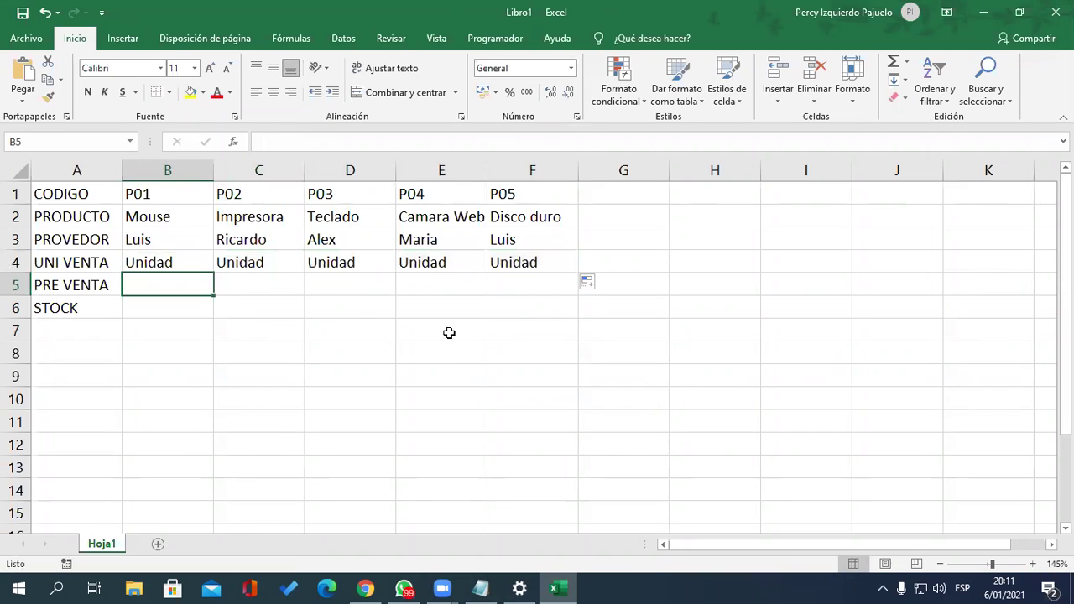
text(30)
key(Return)
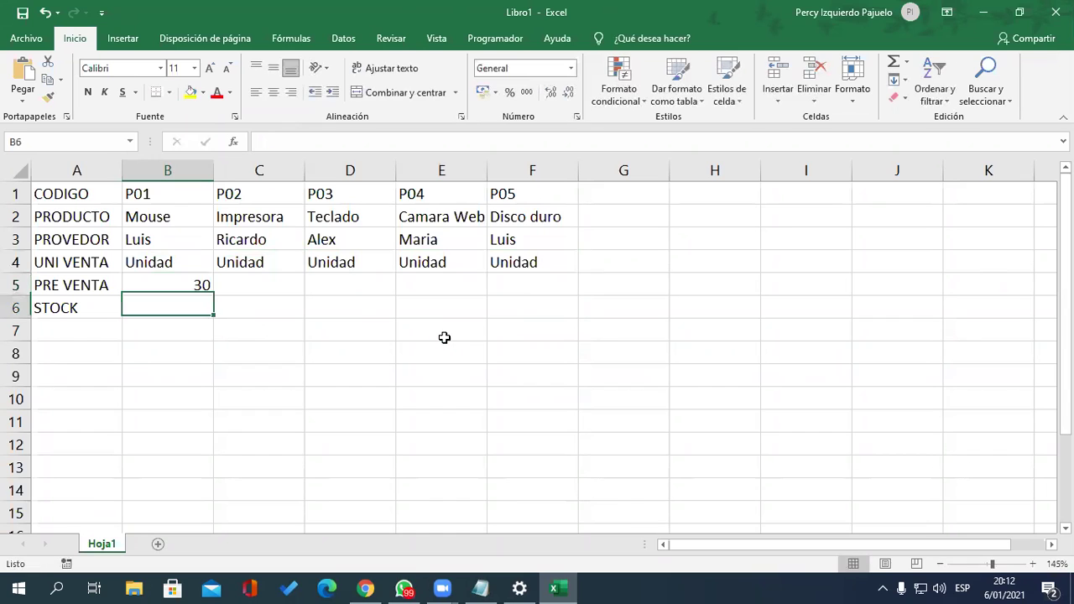
key(Up)
key(Right)
text(600)
key(Right)
text(45)
key(Right)
text(150)
key(Right)
text(180)
key(Return)
Enter the stock amounts 50, 100, 150, 140 and 120 in B6:F6
key(Left)
text(50)
key(Right)
text(100)
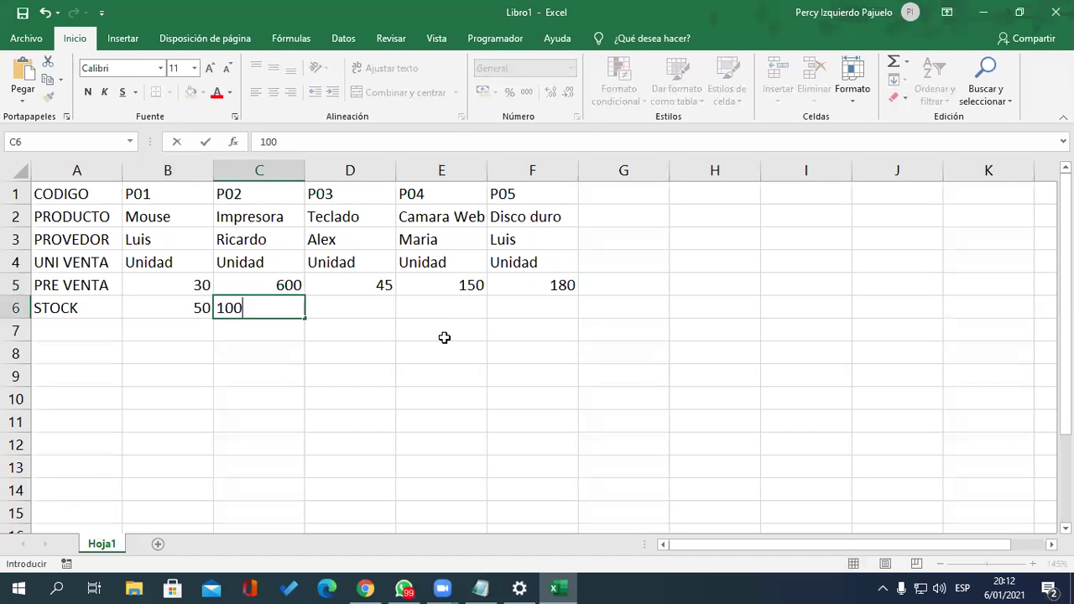
key(Right)
text(150)
key(Right)
text(1)
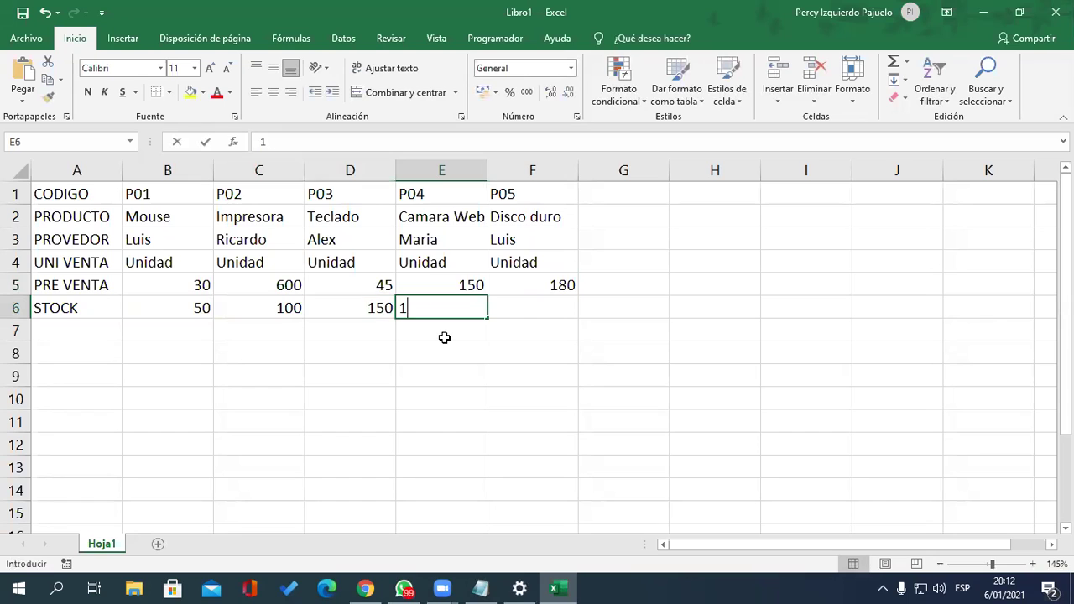
text(40)
key(Right)
text(120)
key(Return)
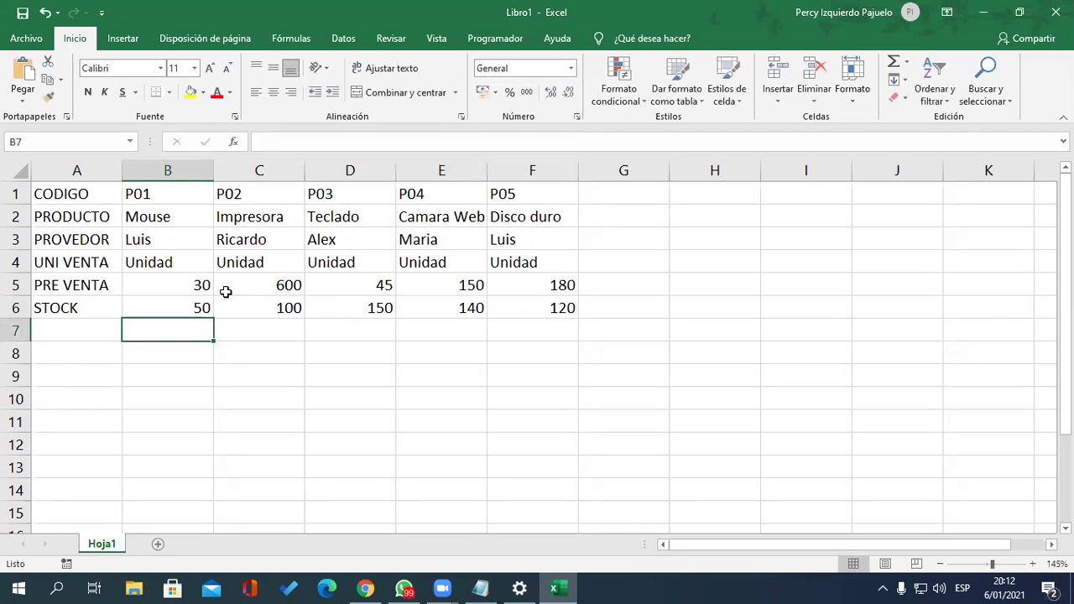
Apply All Borders (Todos los bordes) to the table A1:F6
drag(87, 188, 546, 304)
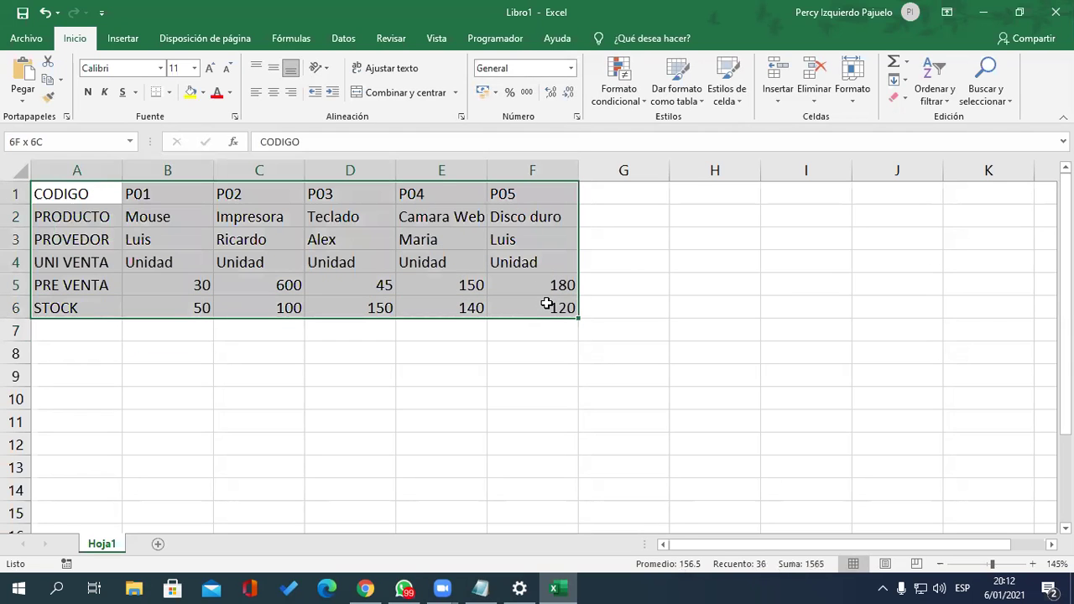
click(170, 91)
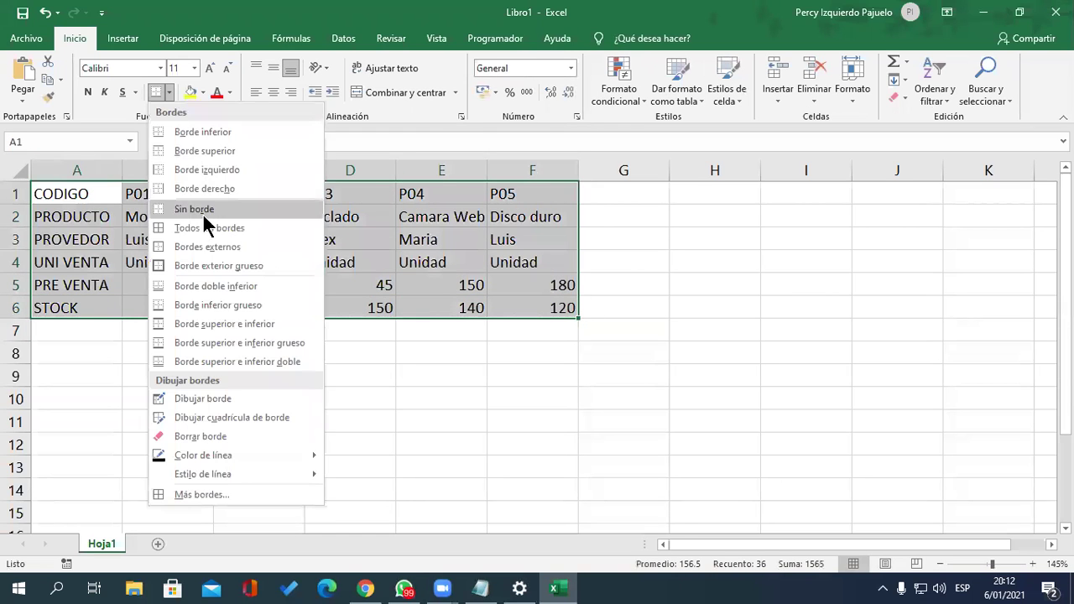
click(195, 228)
Make the labels in A1:A6 bold with a yellow fill
drag(107, 204, 104, 308)
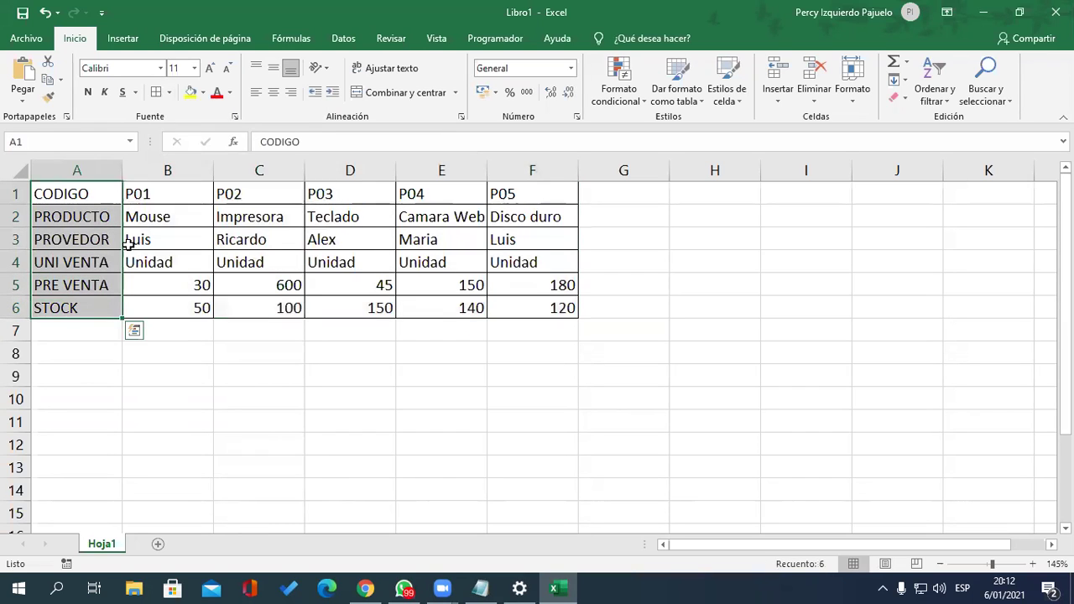
click(190, 96)
click(87, 92)
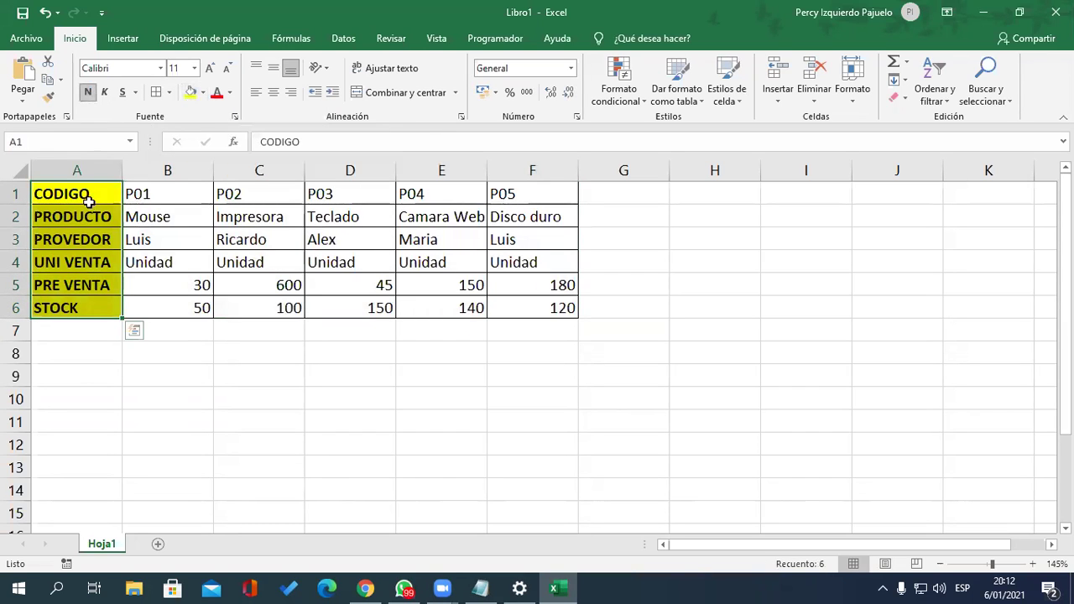
click(17, 194)
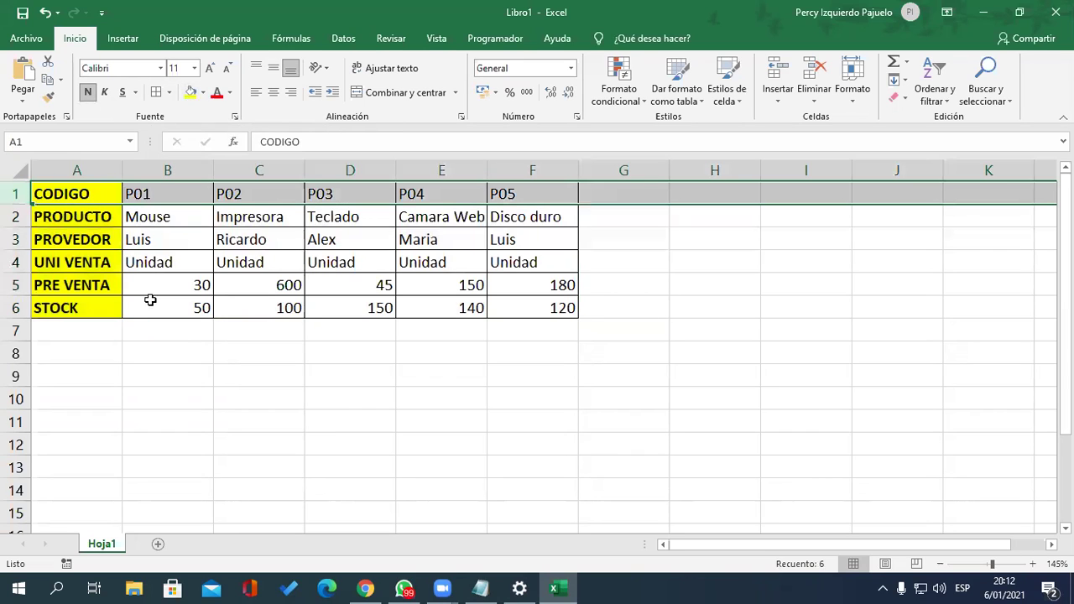
click(374, 382)
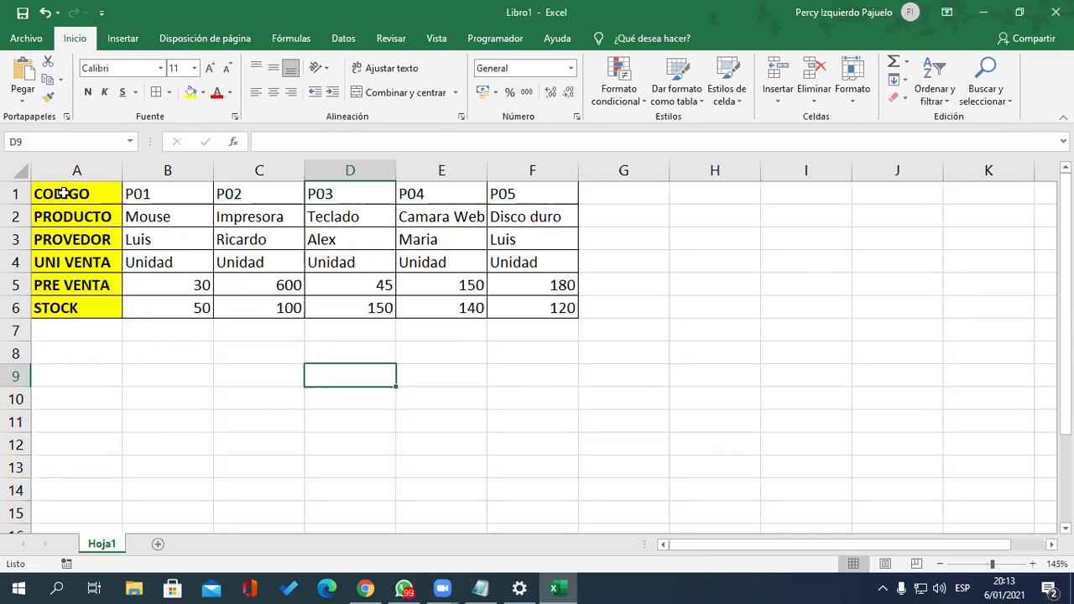
drag(63, 193, 525, 307)
click(288, 452)
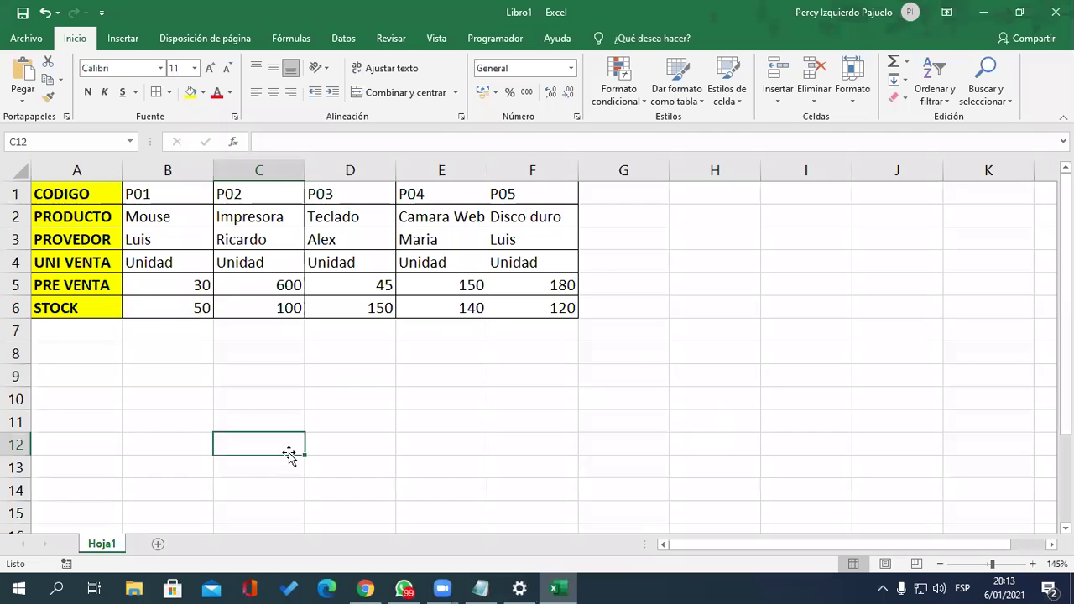
drag(87, 198, 524, 201)
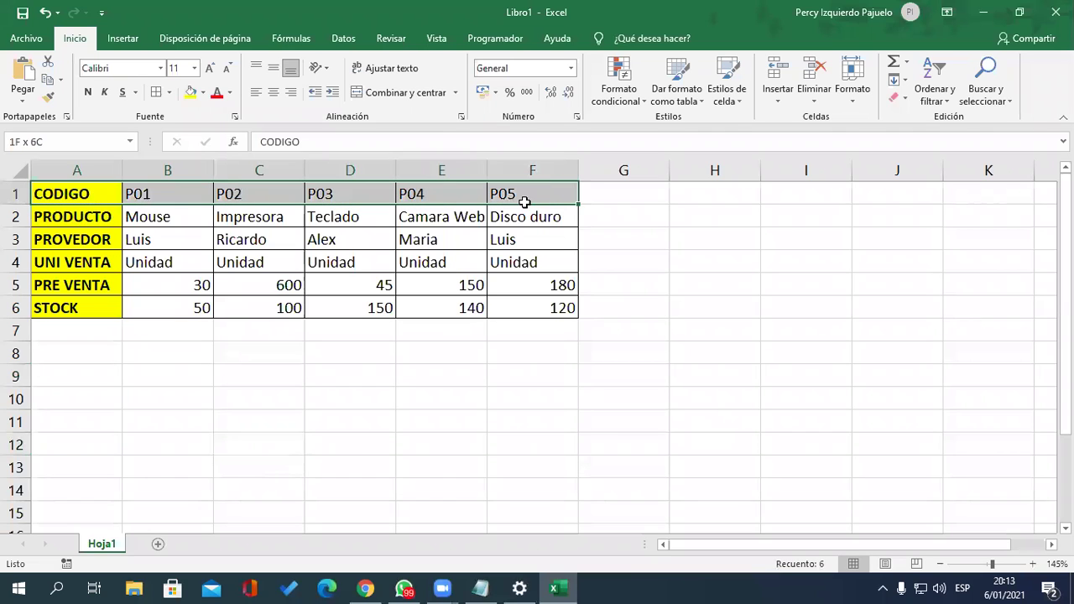
drag(100, 240, 96, 332)
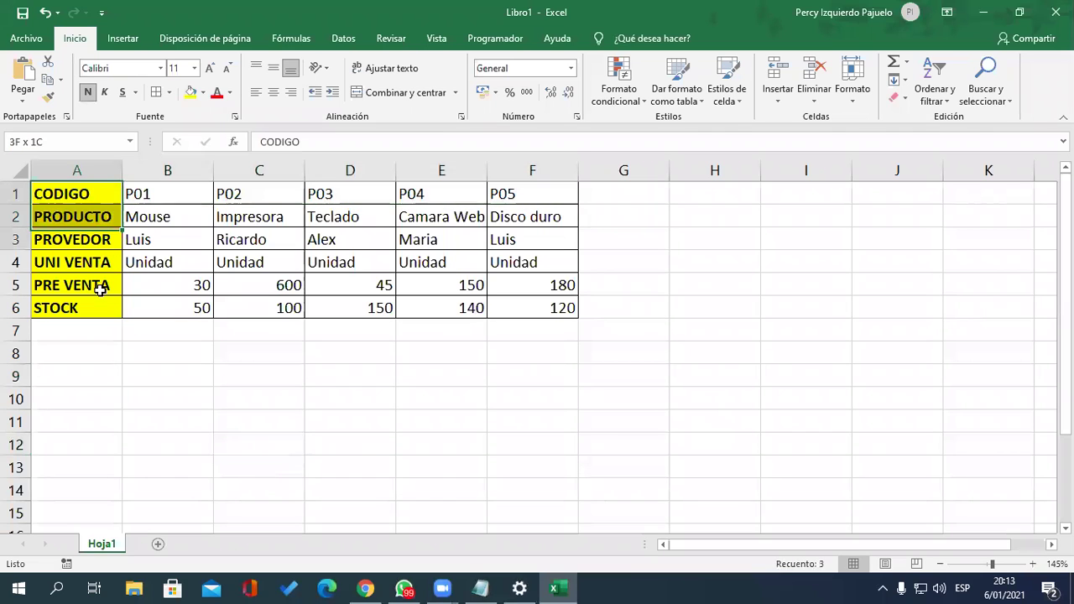
click(151, 378)
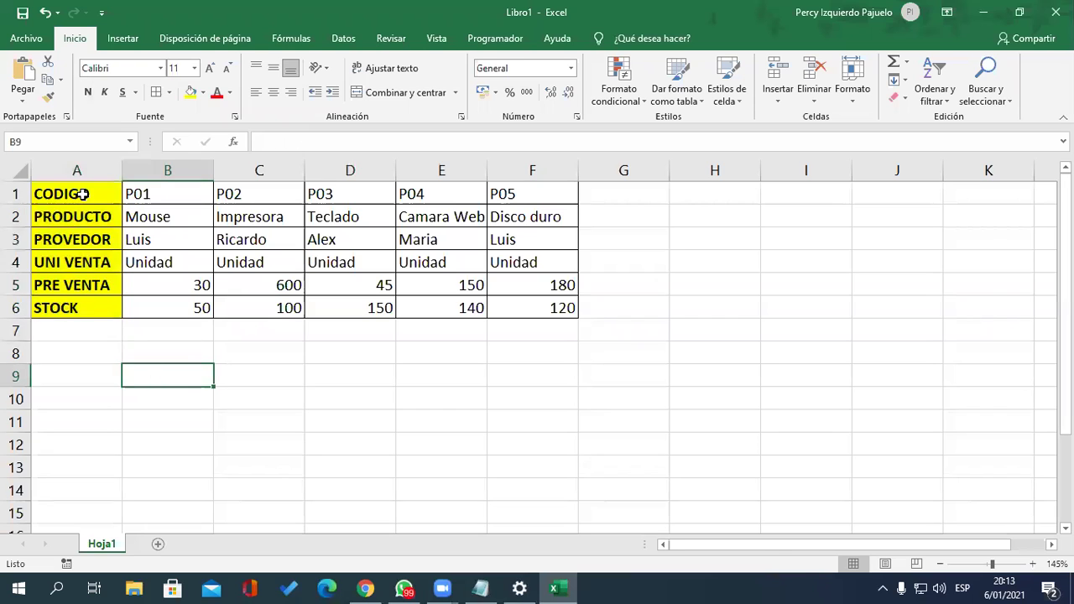
drag(81, 194, 84, 309)
click(180, 411)
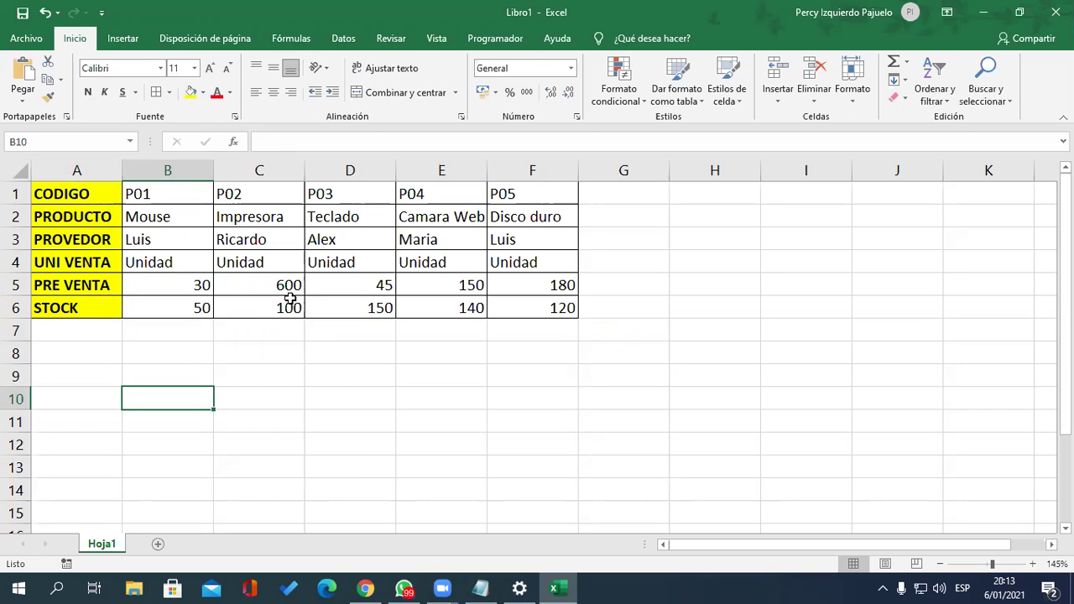
Name the range B1:F6 PRODUCTOS via the Name Box, then add a new sheet Hoja2
drag(175, 200, 262, 296)
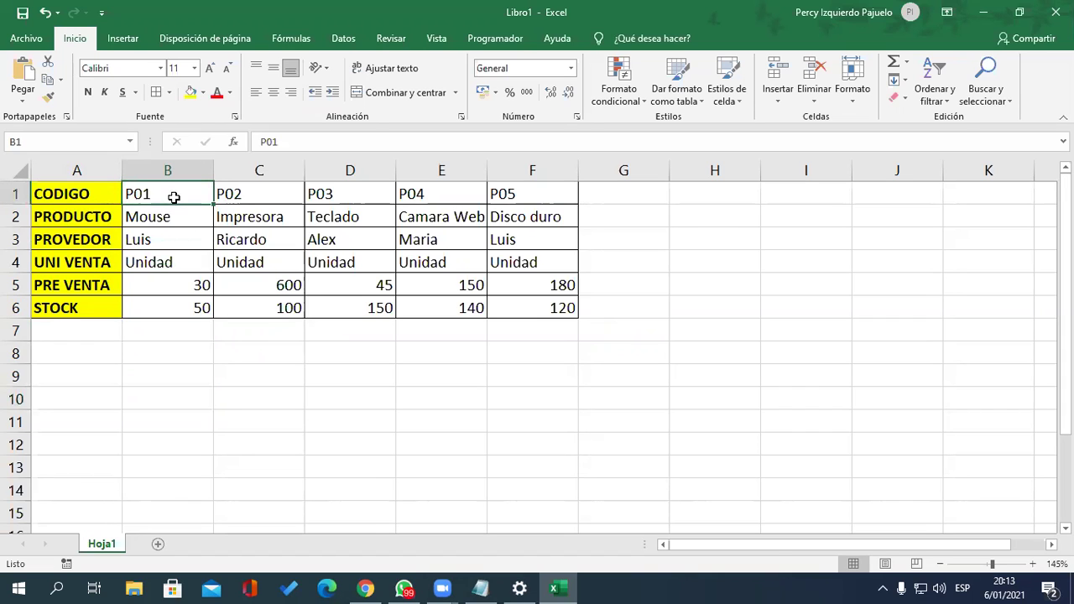
drag(417, 303, 492, 308)
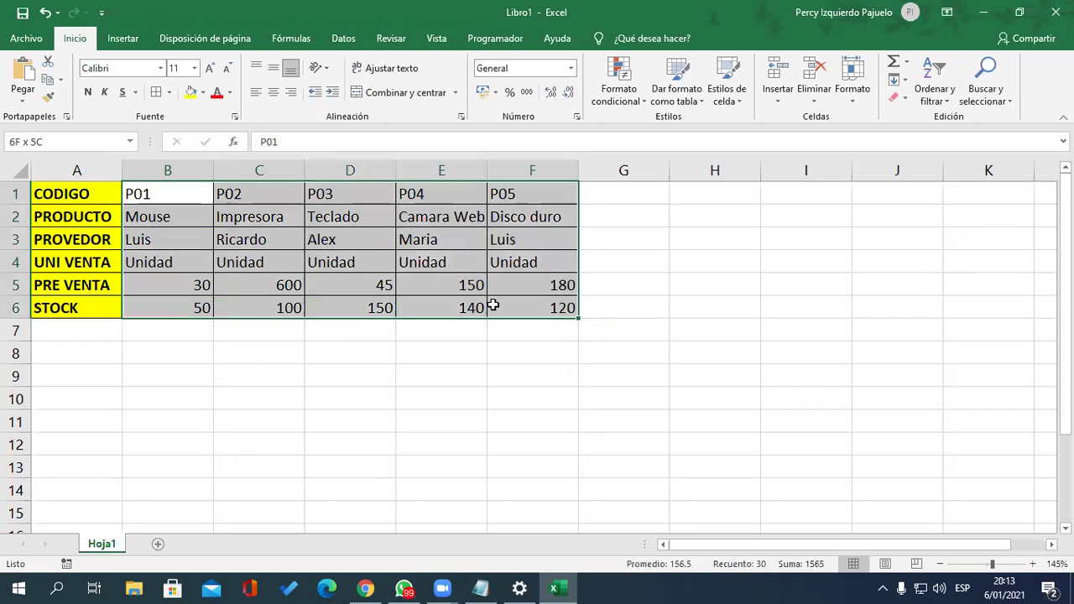
click(83, 195)
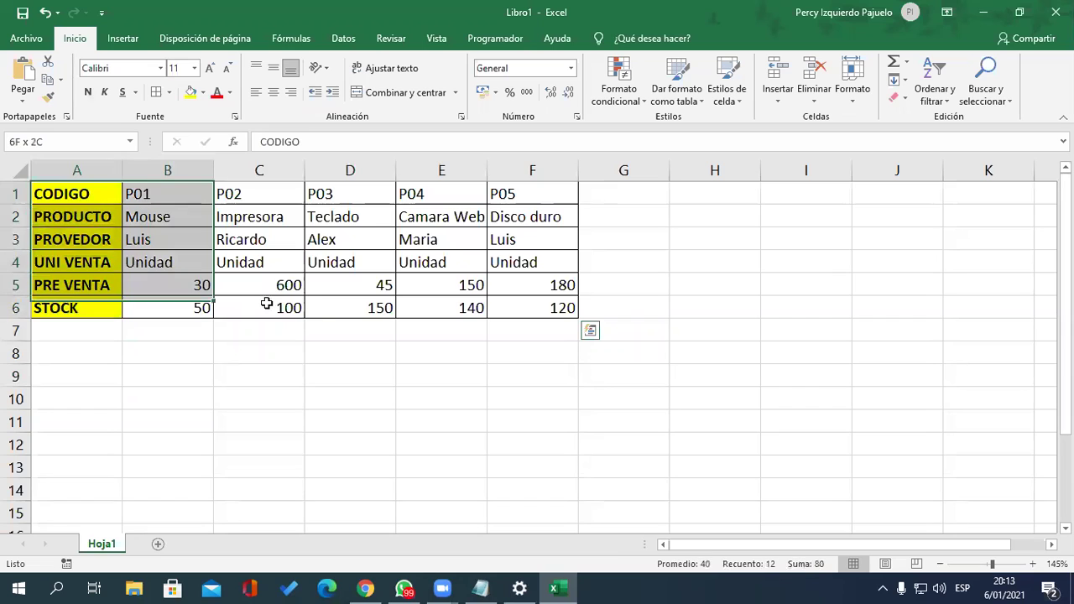
drag(96, 217, 506, 309)
mouse_move(159, 197)
mouse_down()
mouse_move(481, 307)
mouse_move(532, 307)
mouse_up()
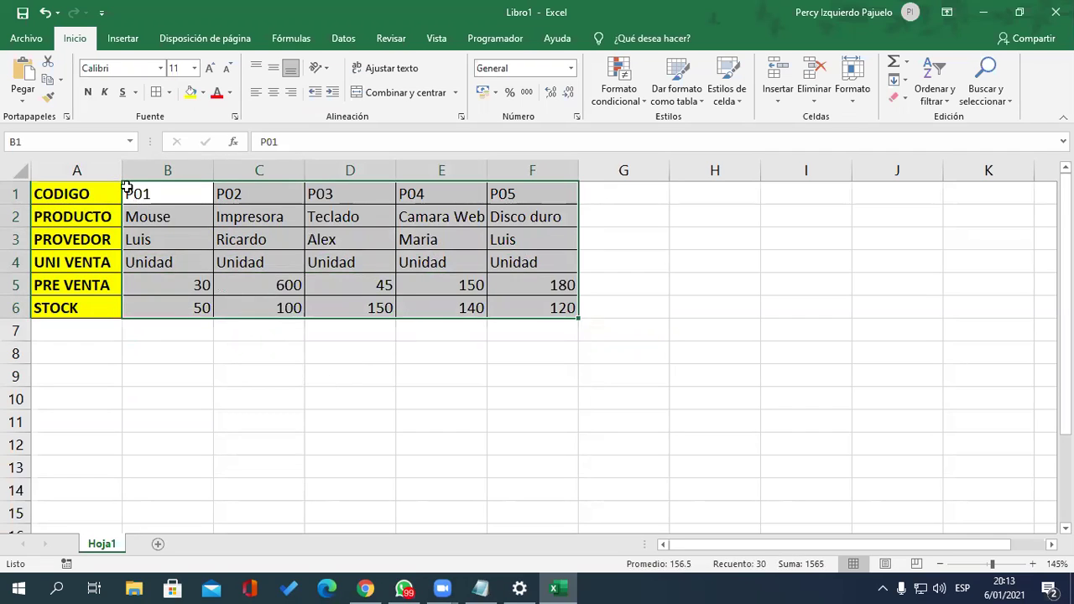
click(45, 141)
text(PROD)
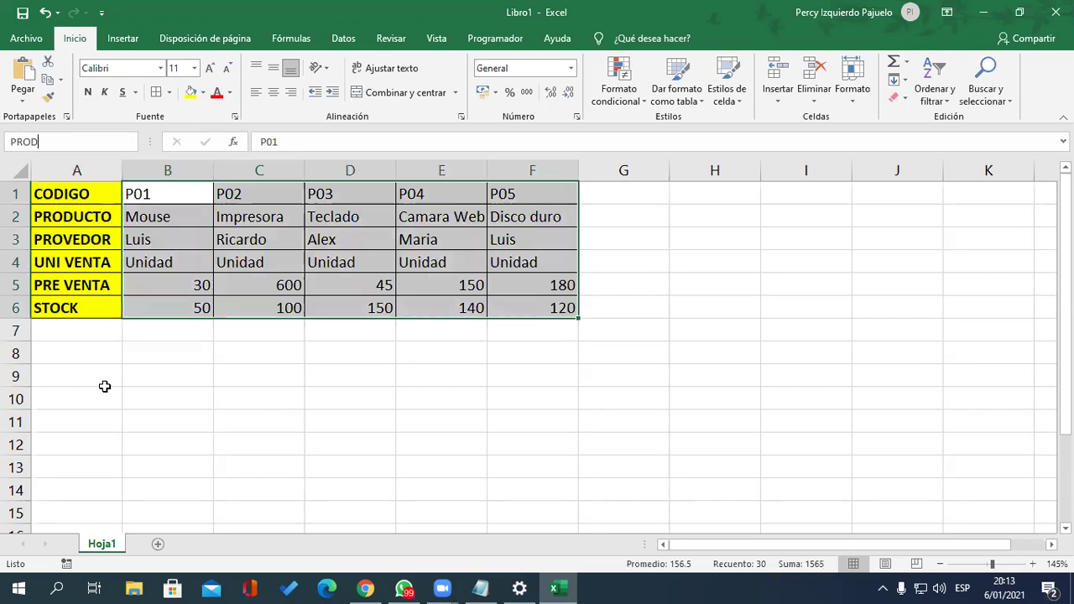
text(UCTOS)
key(Return)
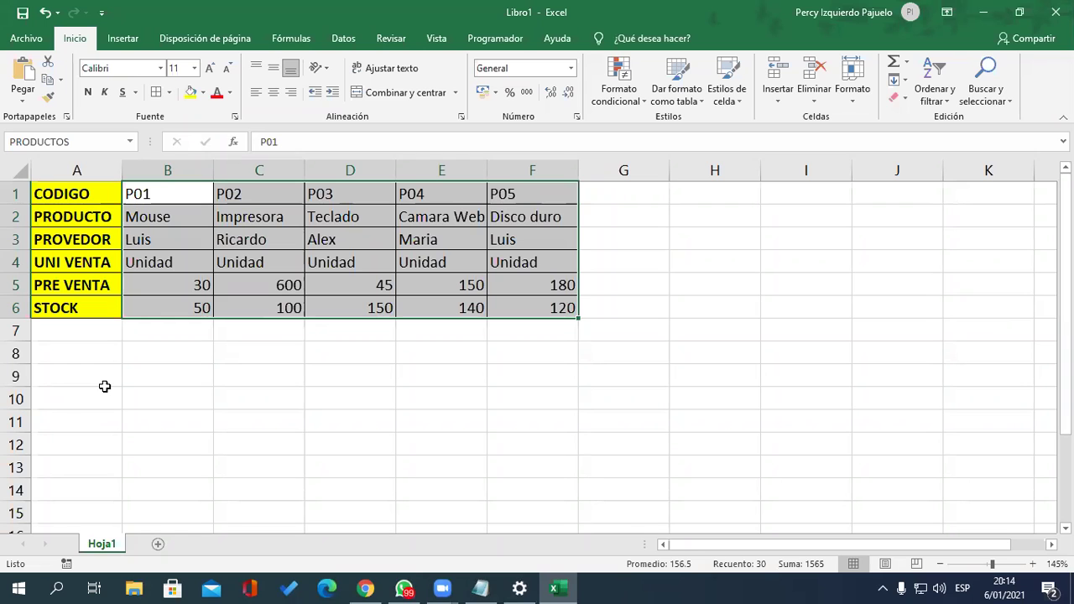
click(157, 544)
Type 'SISTEMA DE BUSQUEDA Y CONSULTA' into Hoja2 cell A1, correcting the misspelled ending
scroll(42, 240, up, 4)
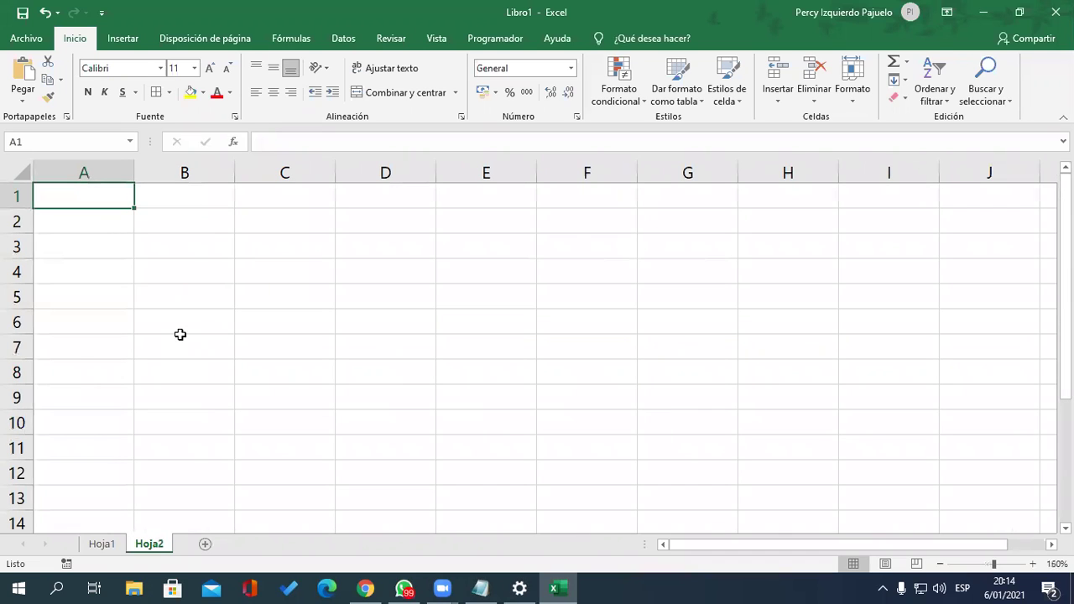
text(SISTEMA)
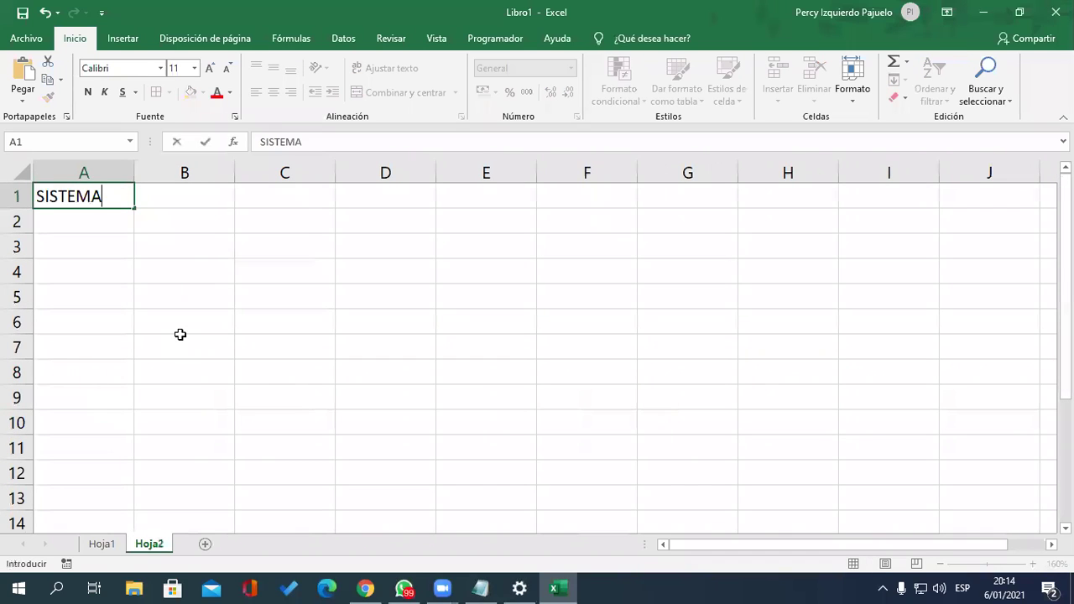
text( DE BUSQUEDA )
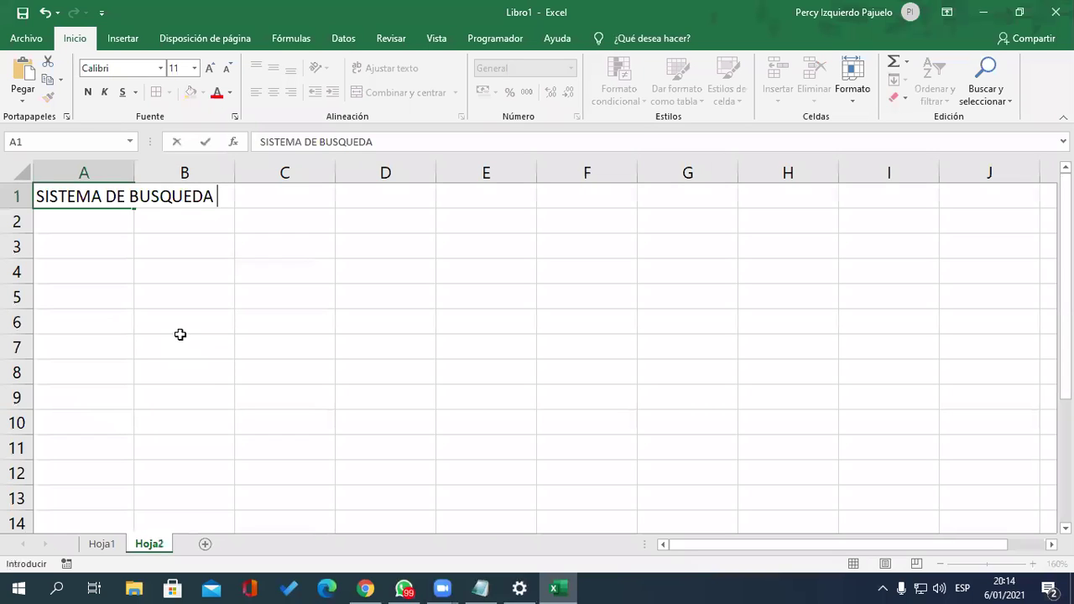
text( Y )
text(CUNS)
text(L)
key(BackSpace)
key(BackSpace)
key(BackSpace)
key(BackSpace)
text(PNSULTA)
key(BackSpace)
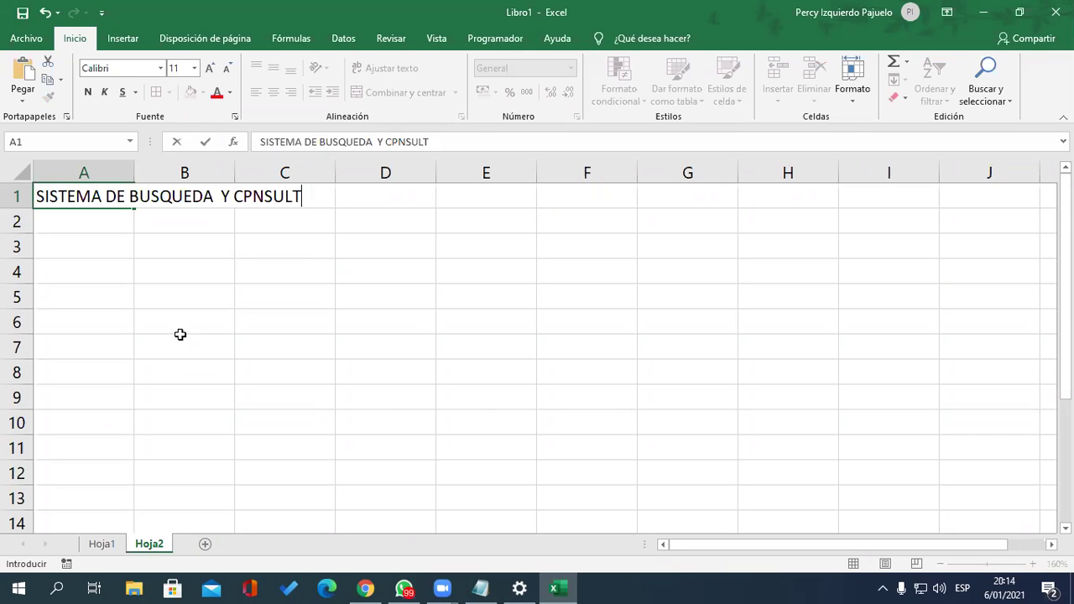
key(BackSpace)
key(BackSpace)
key(BackSpace)
key(BackSpace)
key(BackSpace)
text(ONSULTA)
key(ctrl+Return)
key(Return)
key(Return)
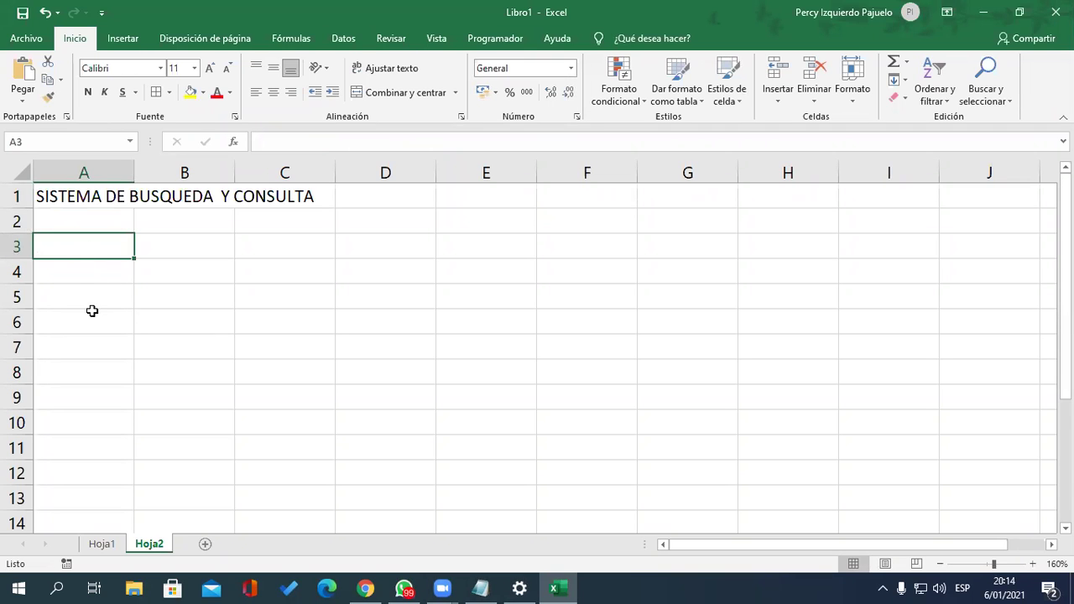
Enter INGRESE EL CODIGO in A3 and PRODUCTO in A4, fixing the typo
text(INGRESE EL CODIGO)
key(Return)
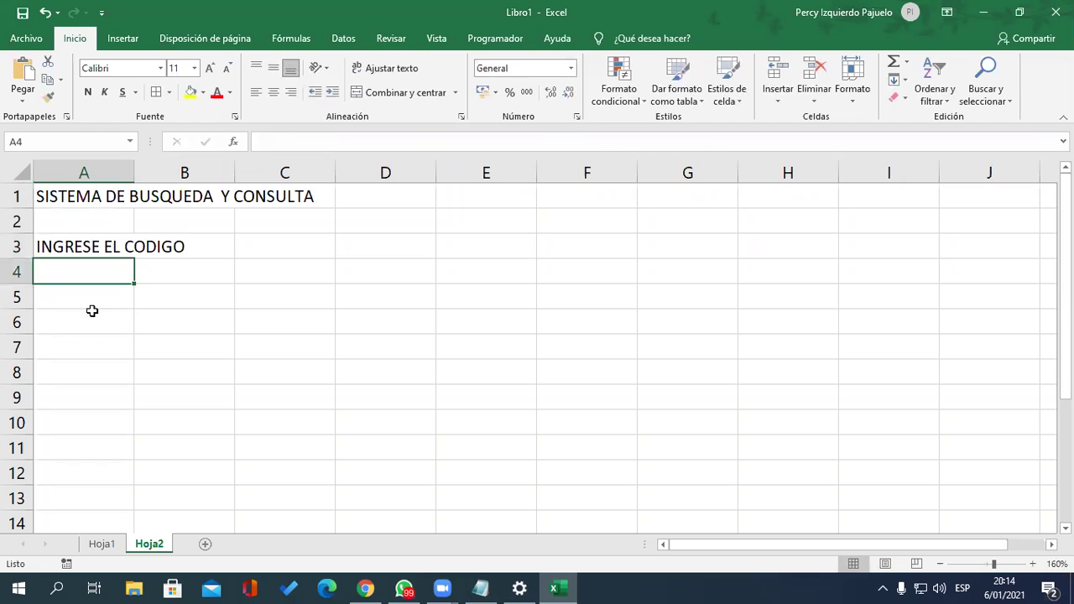
text(PODUCTO)
key(Return)
key(Up)
text(PRODUCTO)
key(Return)
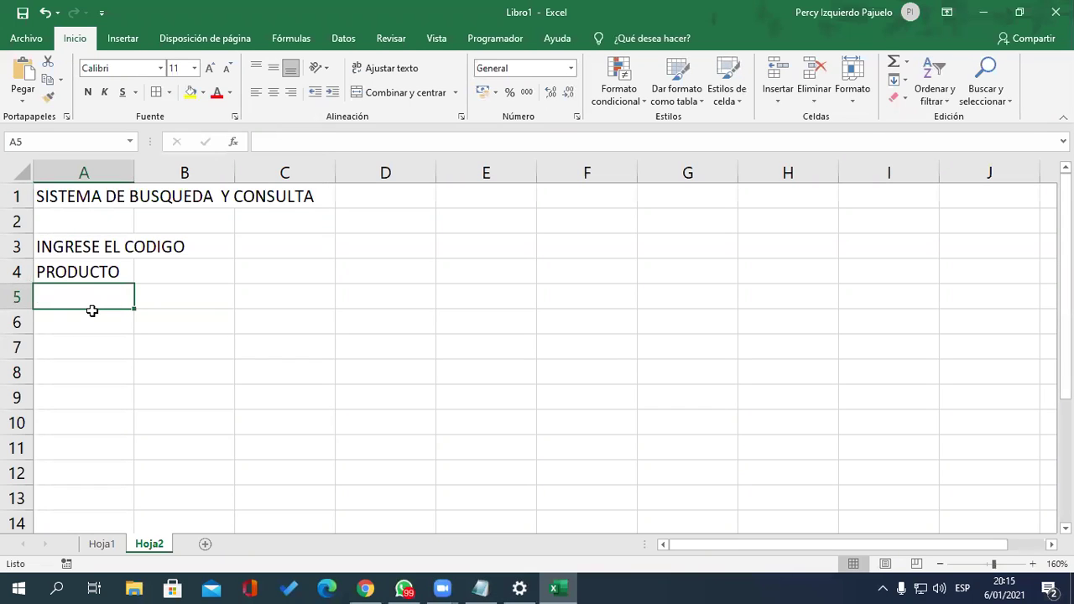
Check Hoja1's headings, then enter PROVEEDOR in A5 of Hoja2
click(102, 544)
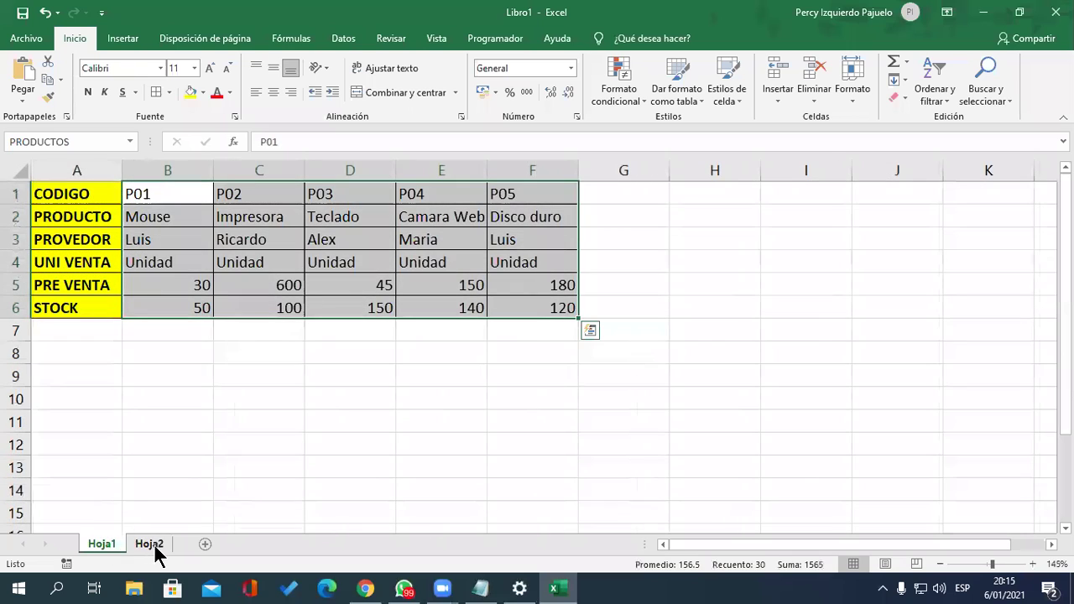
click(151, 544)
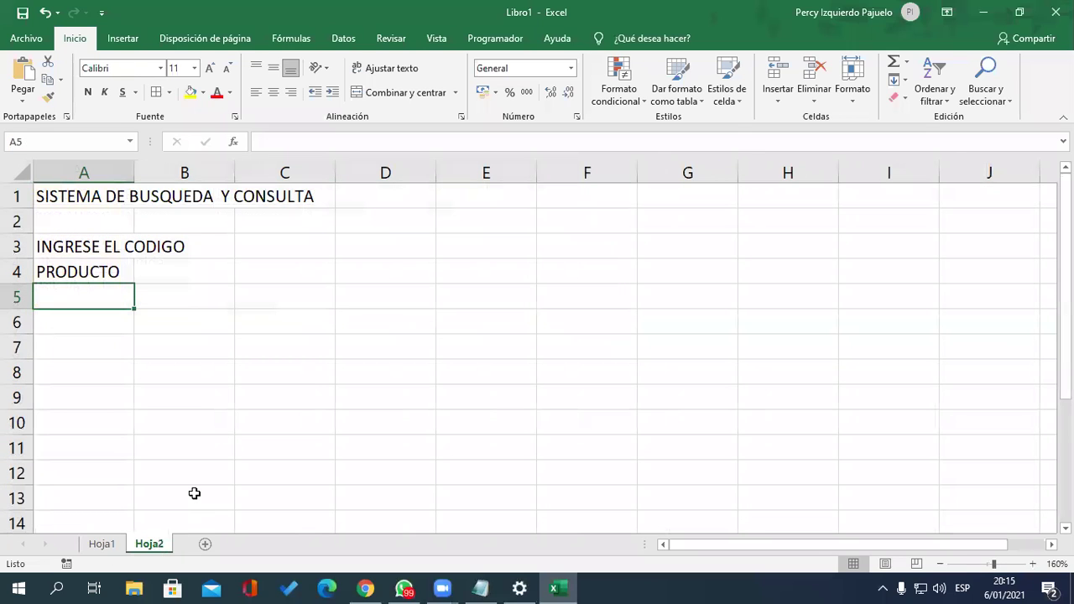
text(PROVEEDOR)
key(Return)
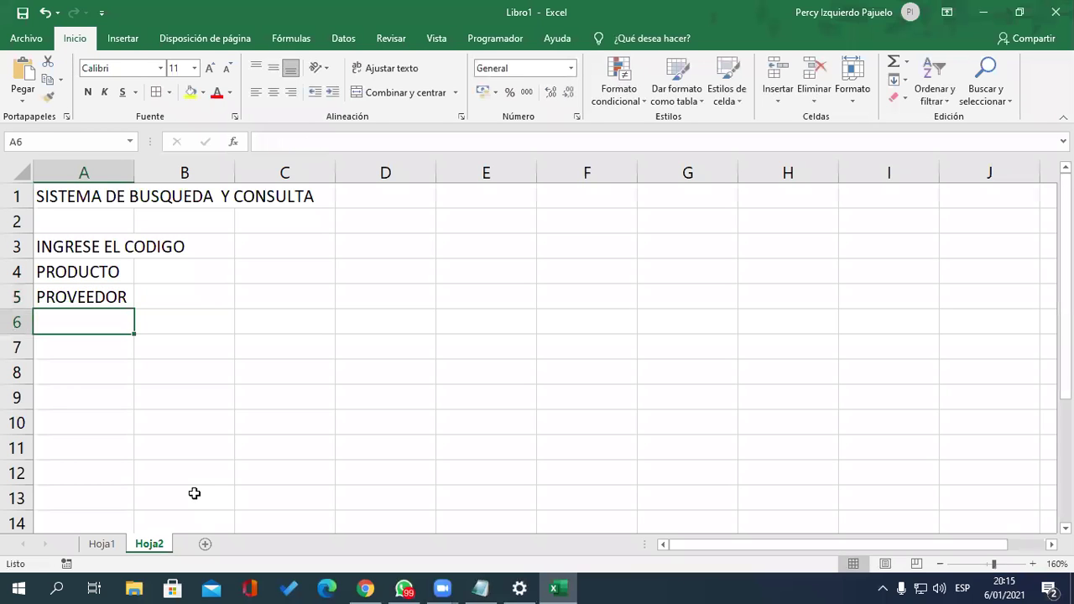
Enter UNI VENTA, PRE VENTA and STOCK in A6:A8 after rechecking Hoja1
click(113, 541)
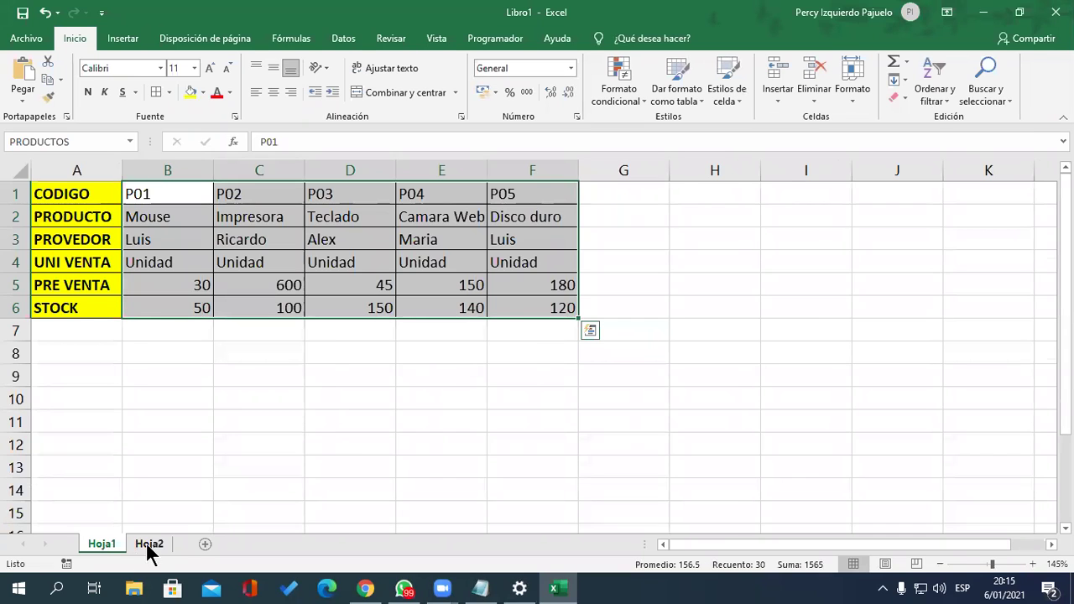
click(146, 543)
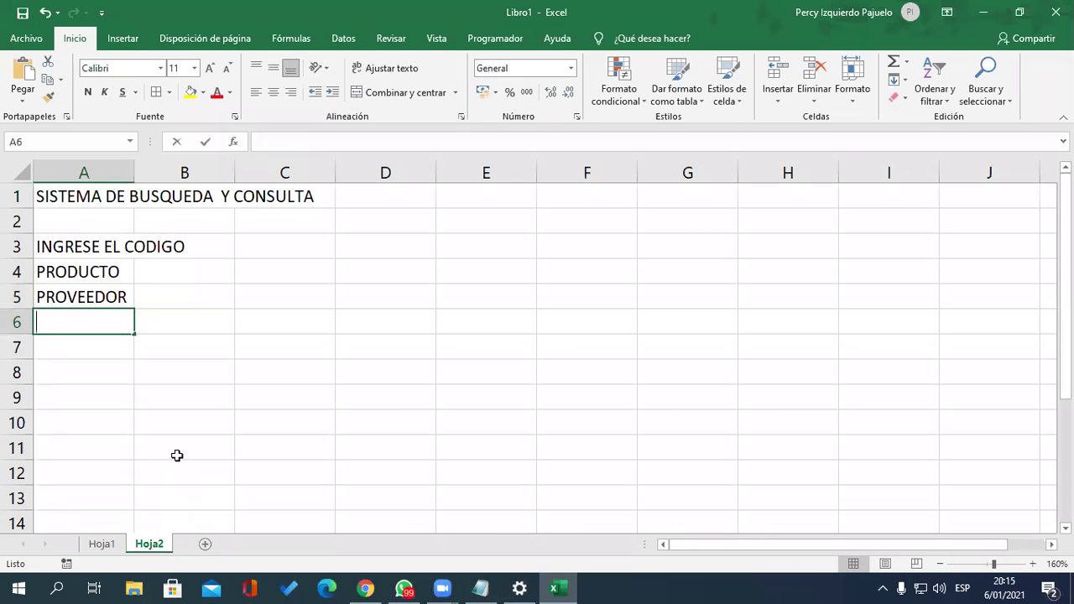
text(UNI VENTA)
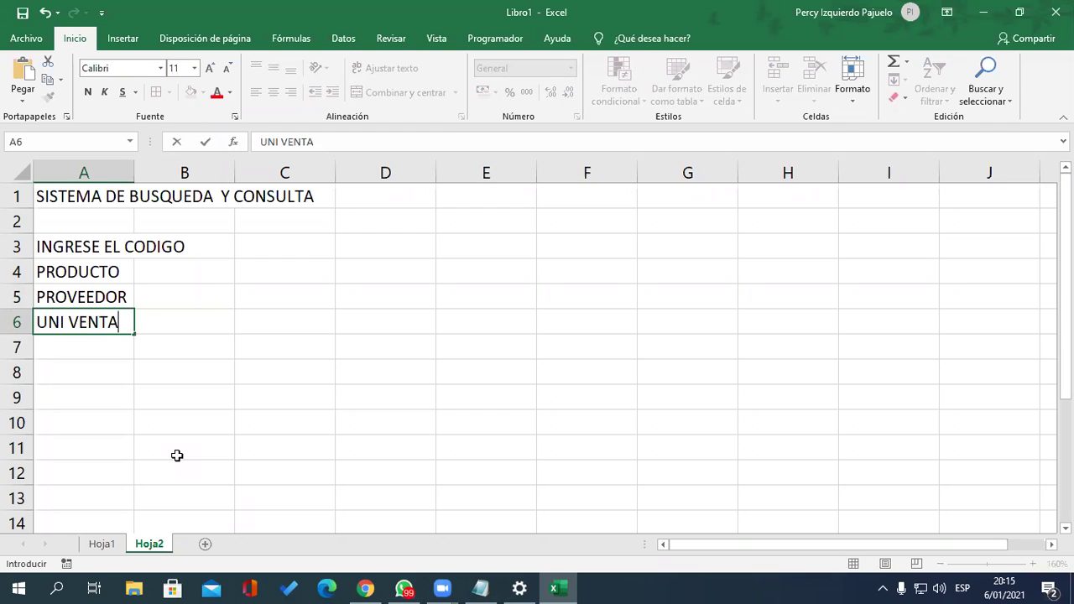
key(Return)
text(PRE )
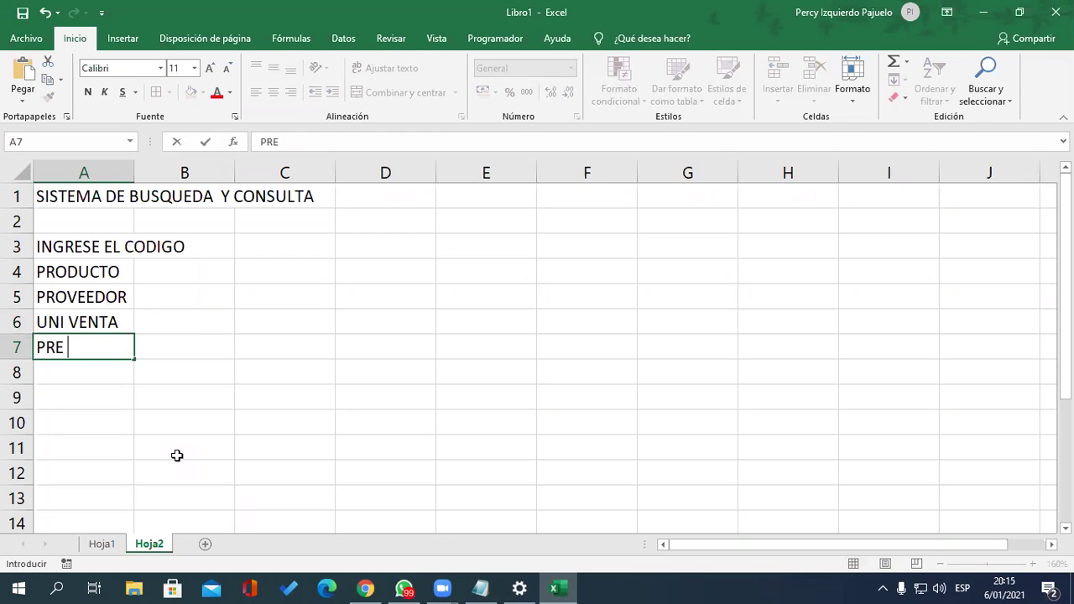
text(VENTA)
key(Return)
text(STOCK)
key(Return)
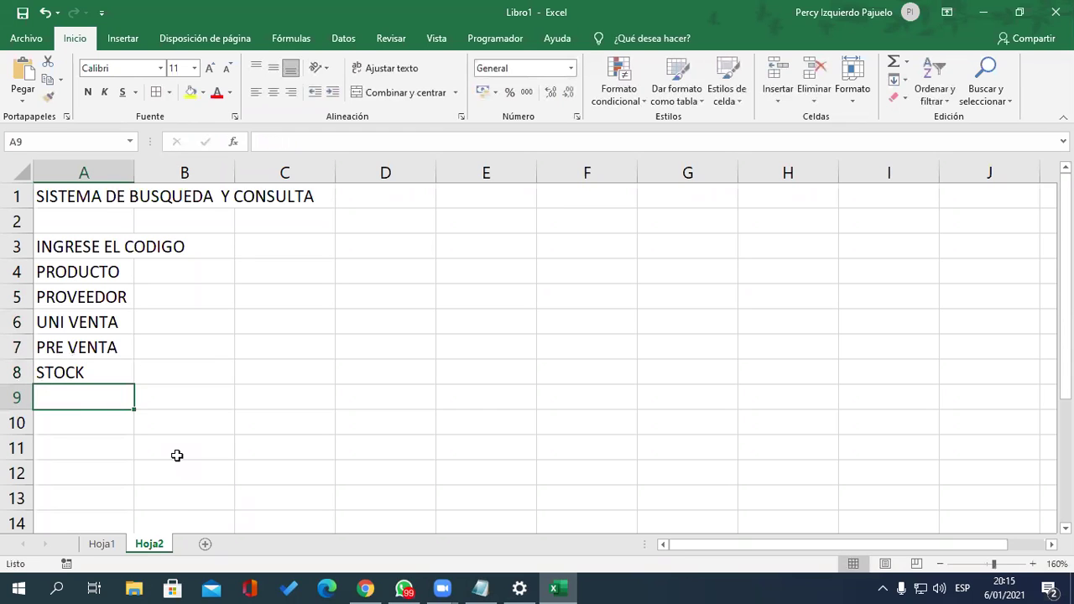
Widen column C and give cells C3:C8 all borders as the form's entry fields
click(307, 254)
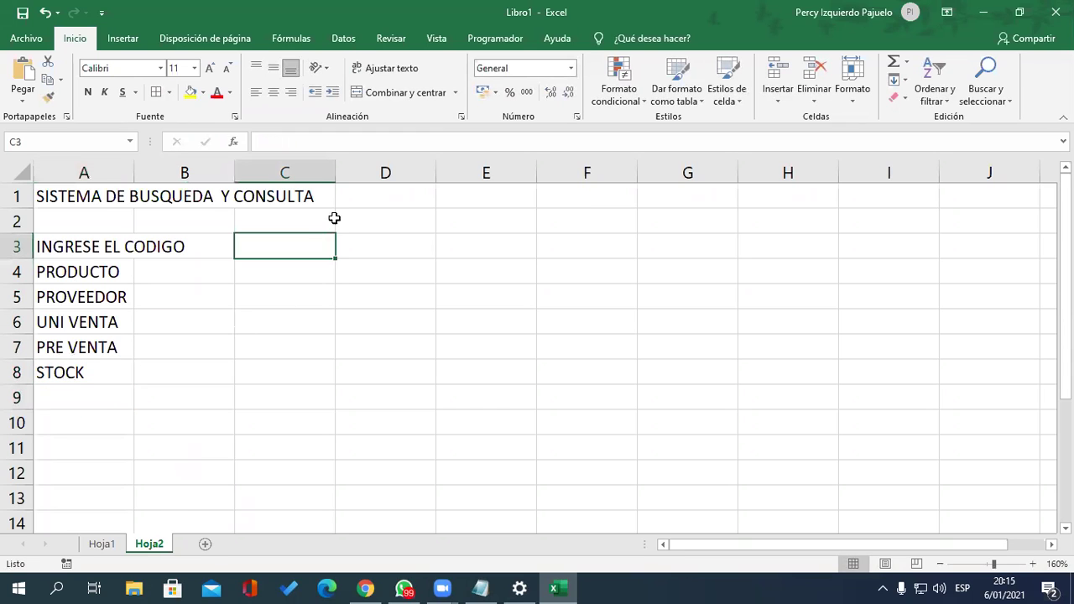
drag(335, 170, 403, 170)
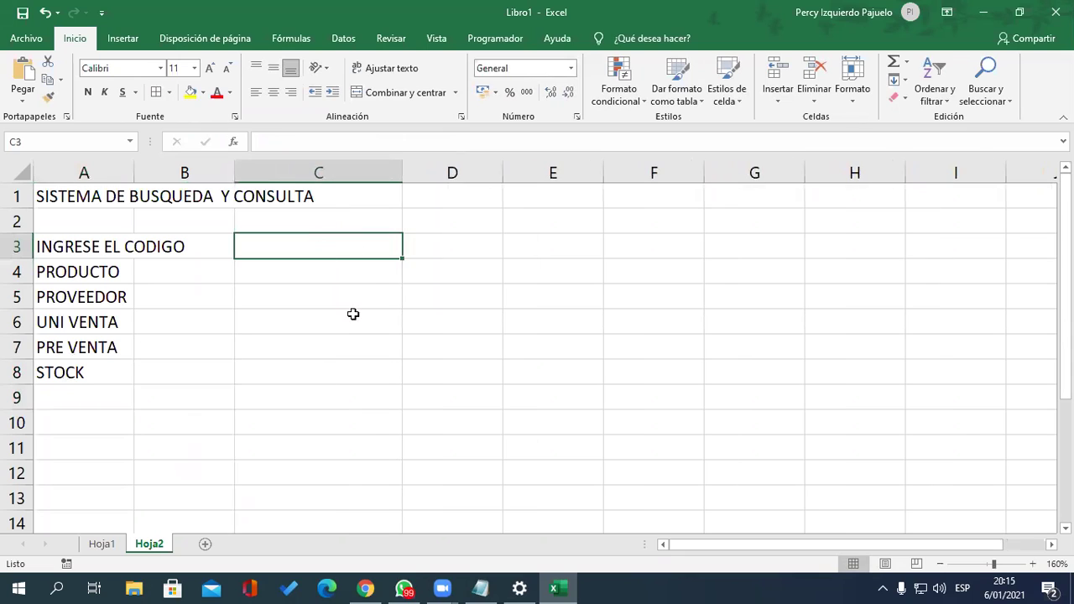
drag(332, 256, 338, 372)
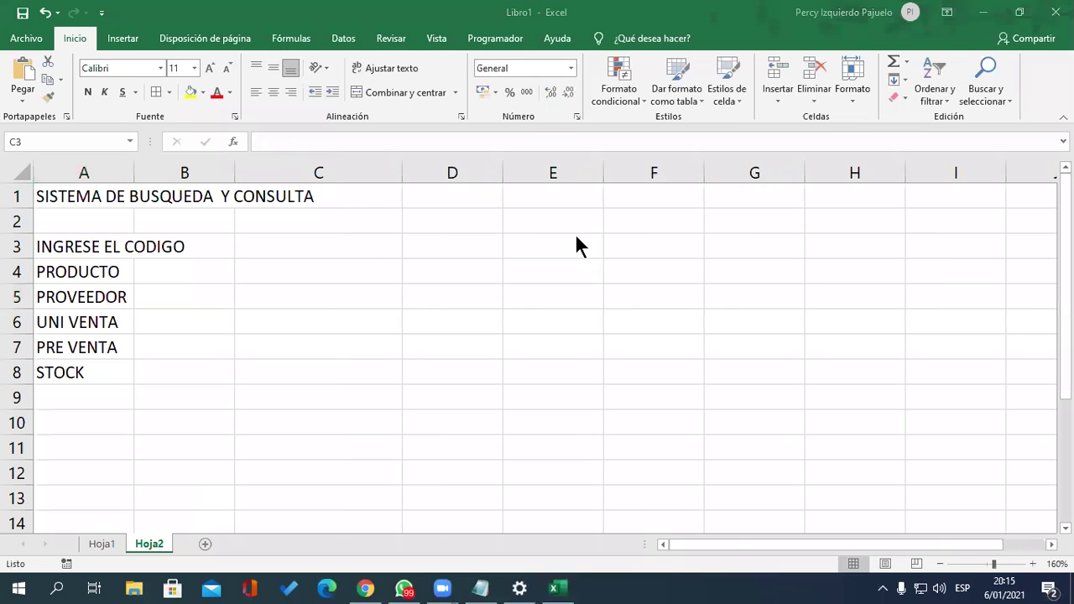
click(156, 92)
click(404, 271)
Enter the search code P05 in cell C3
key(Up)
key(Left)
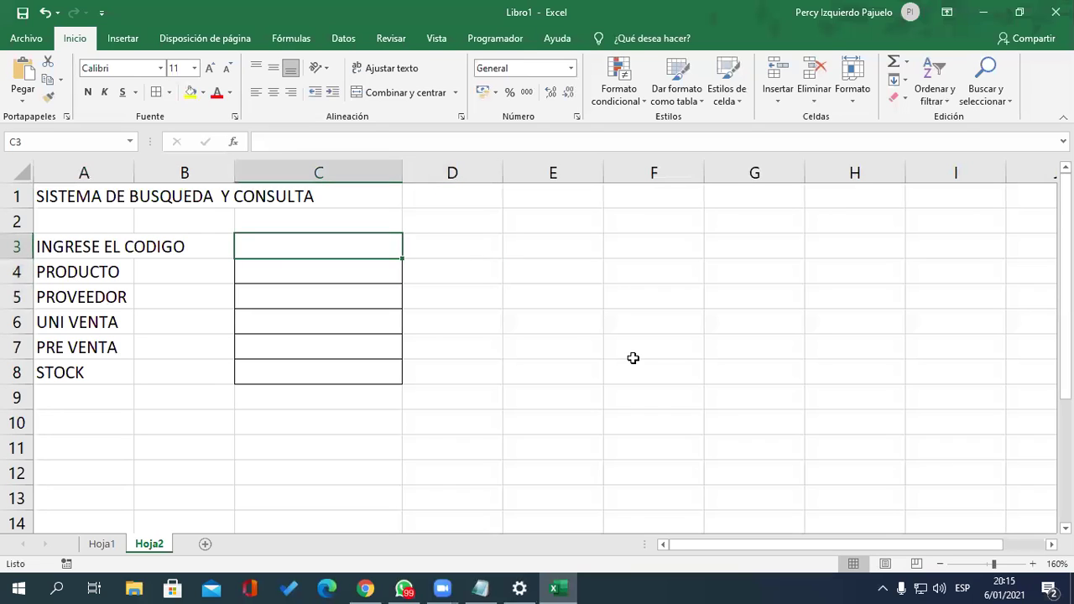
text(P05)
key(Return)
key(Down)
key(Up)
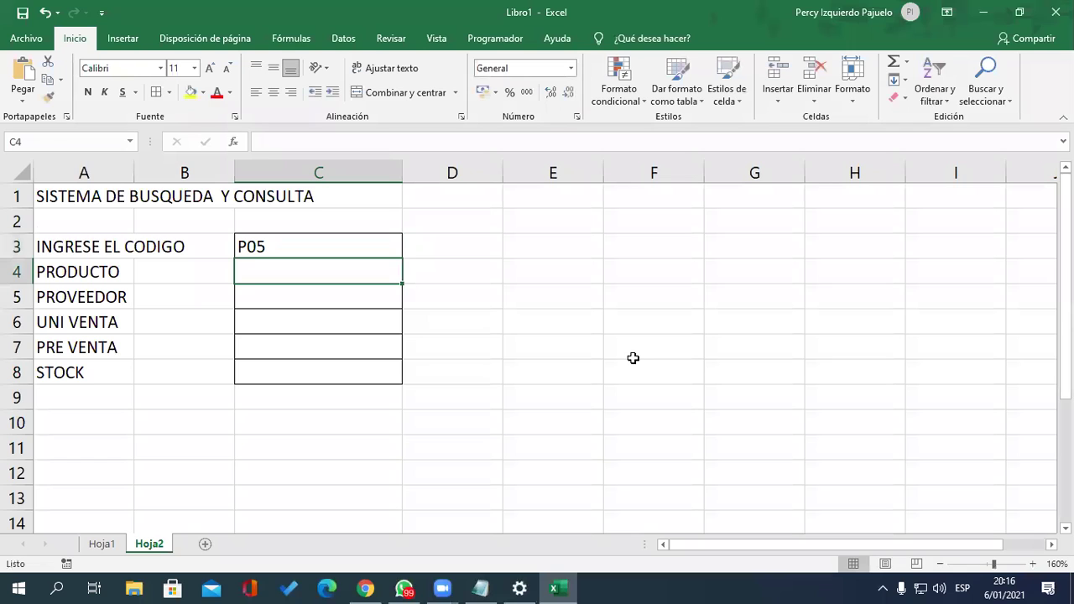
Enter =BUSCARV(C3,PRODUCTOS,2,0) in C4, which currently returns #N/D
text(=BUSCARV()
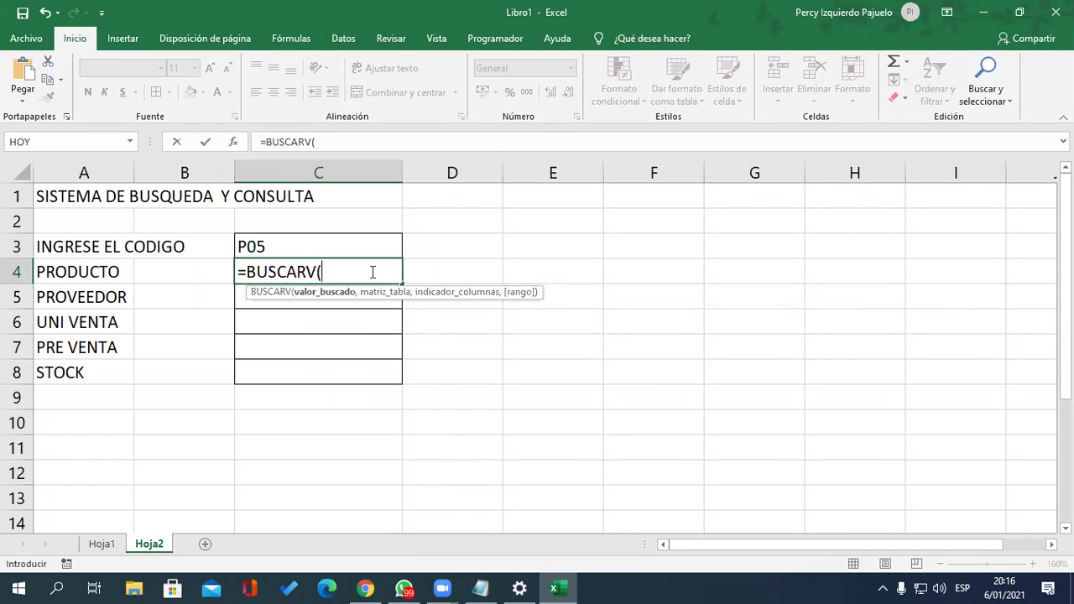
click(334, 247)
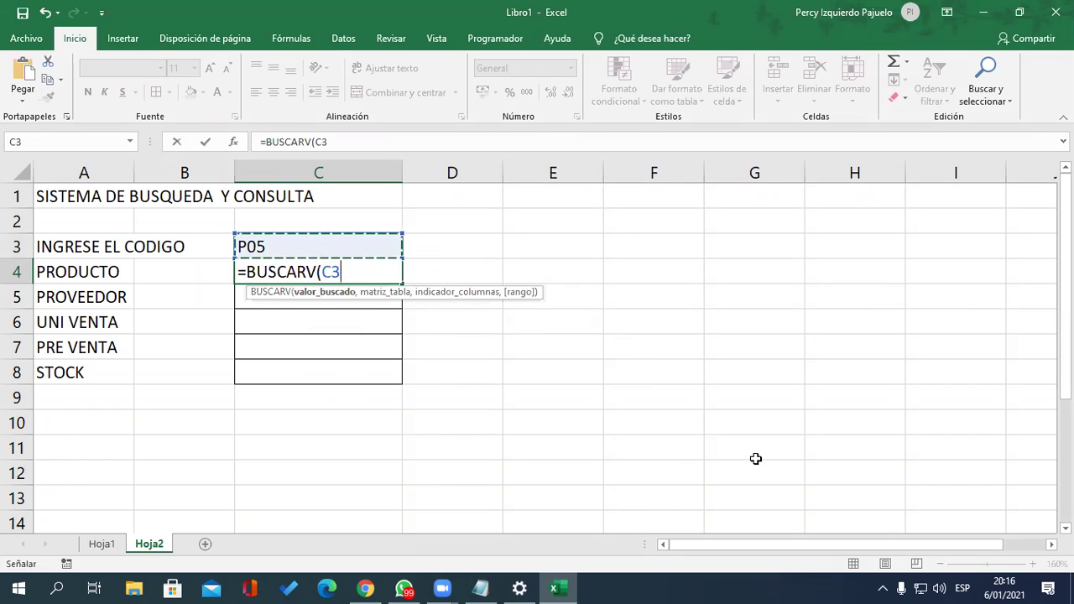
text(,)
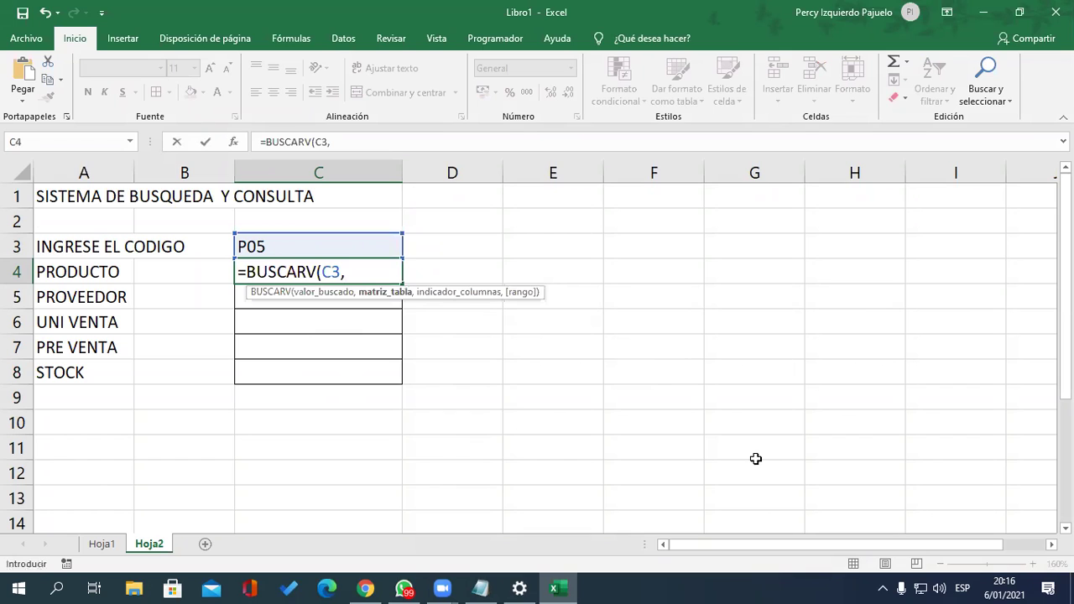
text(PRO)
key(Down)
key(Down)
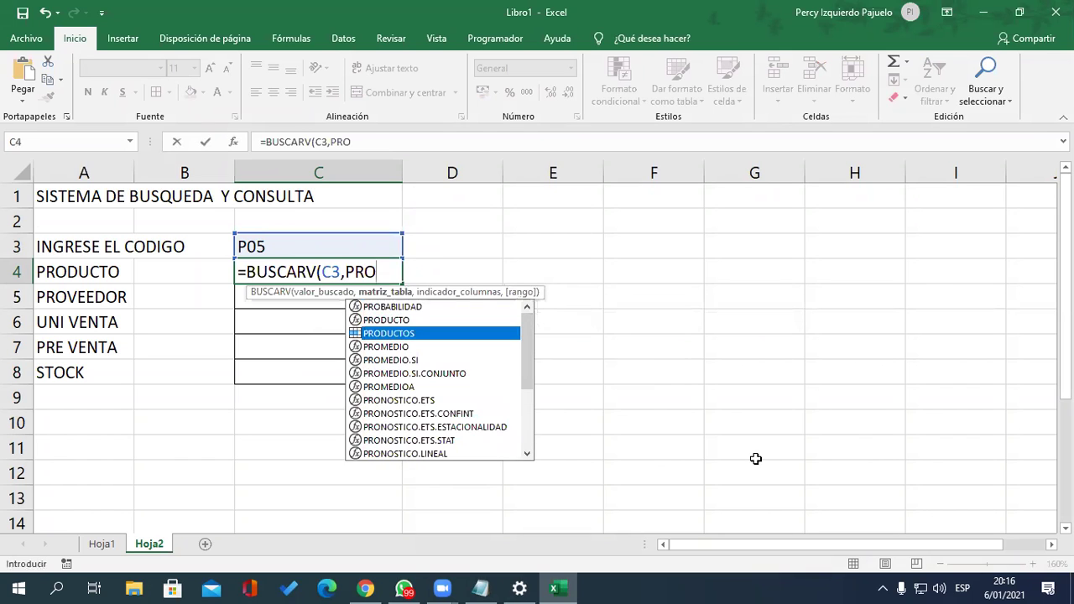
key(Tab)
text(,)
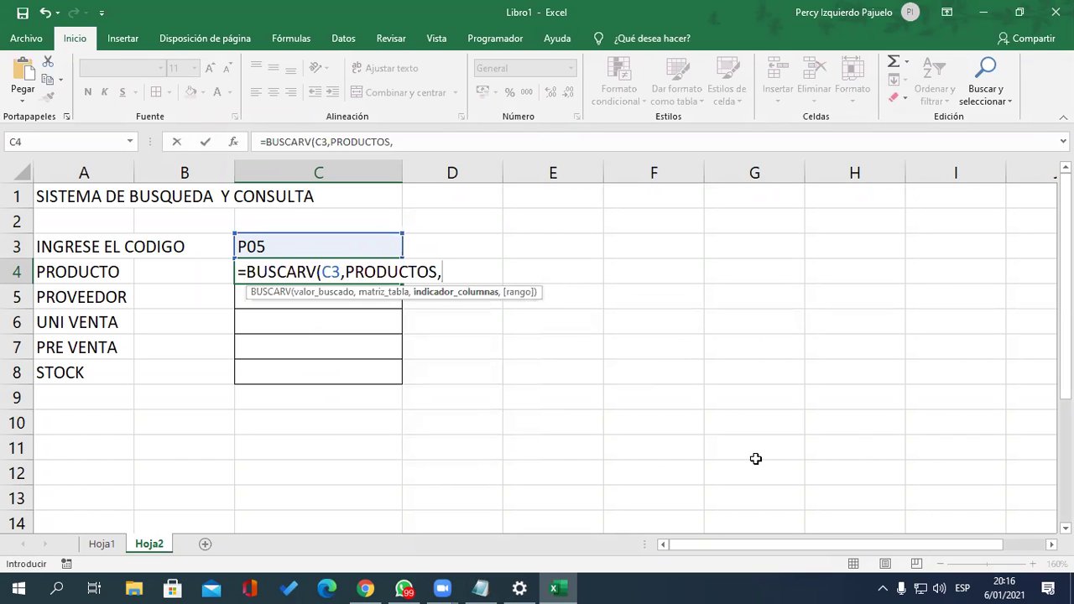
text(2)
text(,)
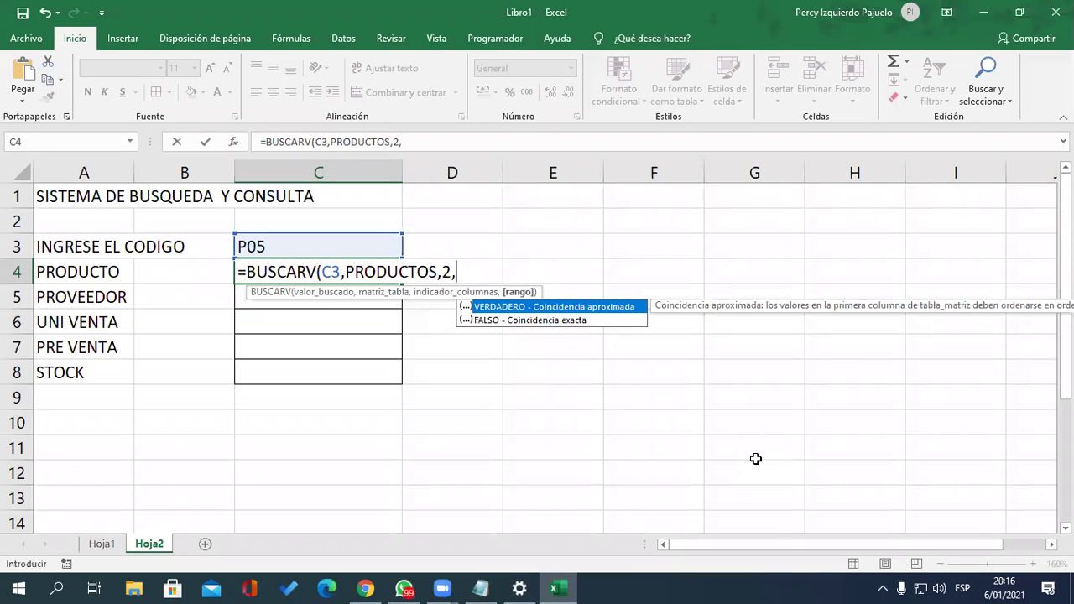
text(0)
key(BackSpace)
text(FALSO)
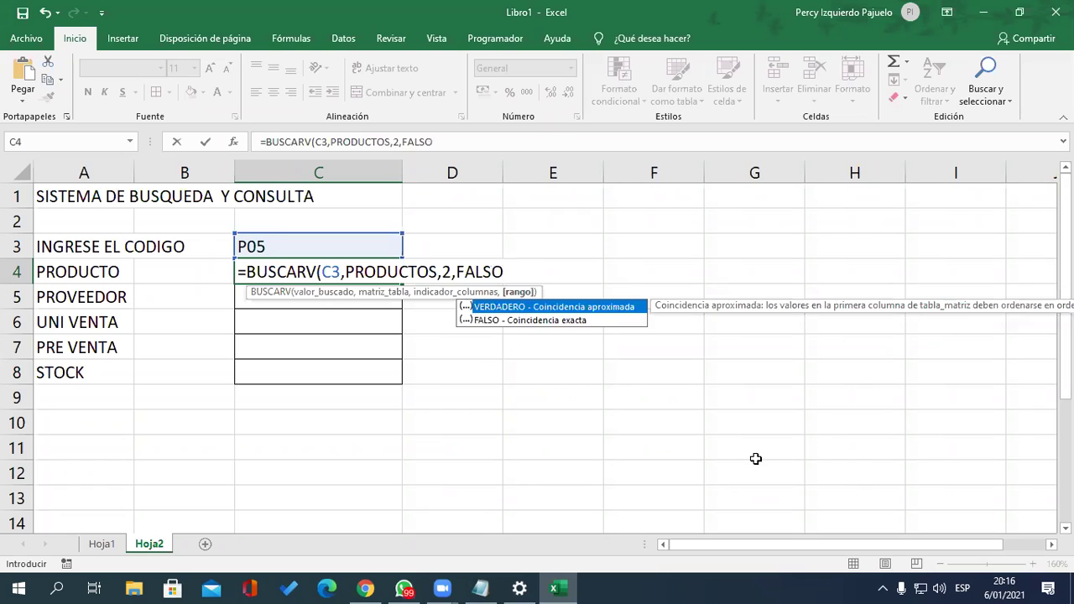
key(BackSpace)
key(BackSpace)
key(BackSpace)
key(BackSpace)
key(BackSpace)
text(0)
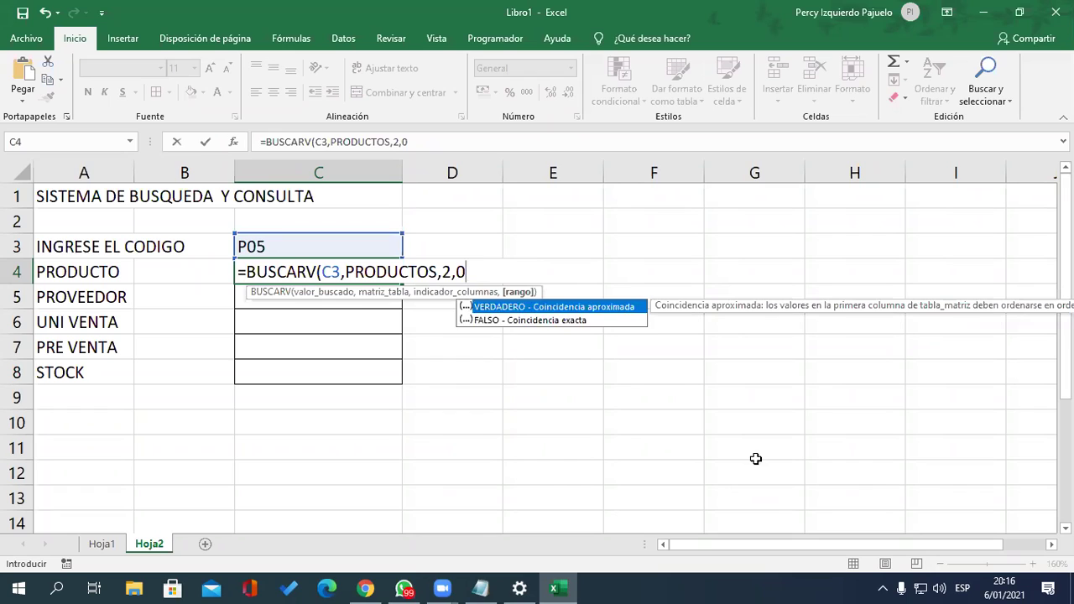
text())
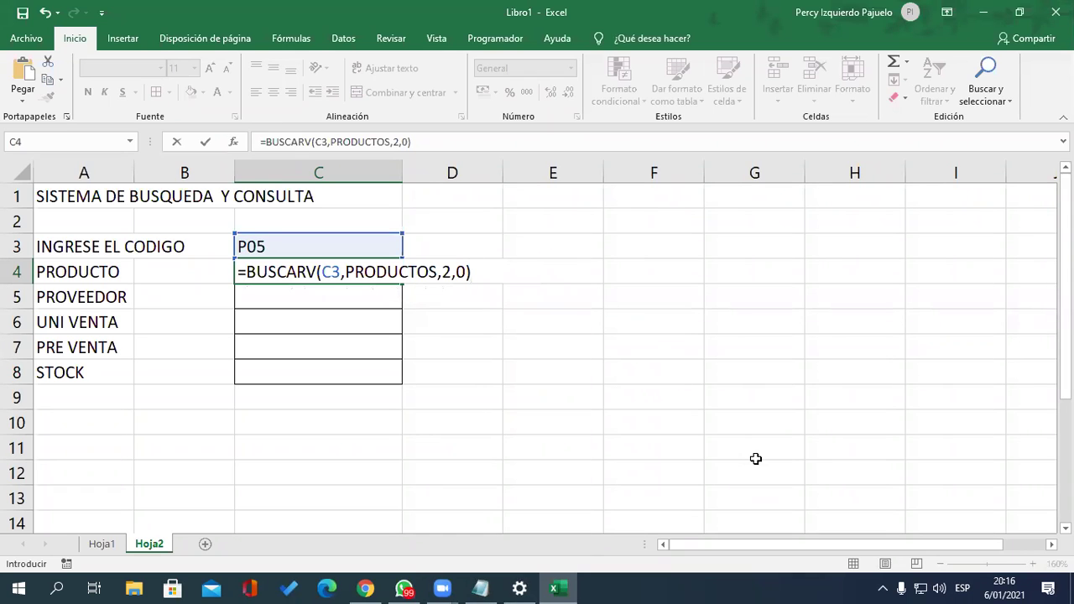
key(Return)
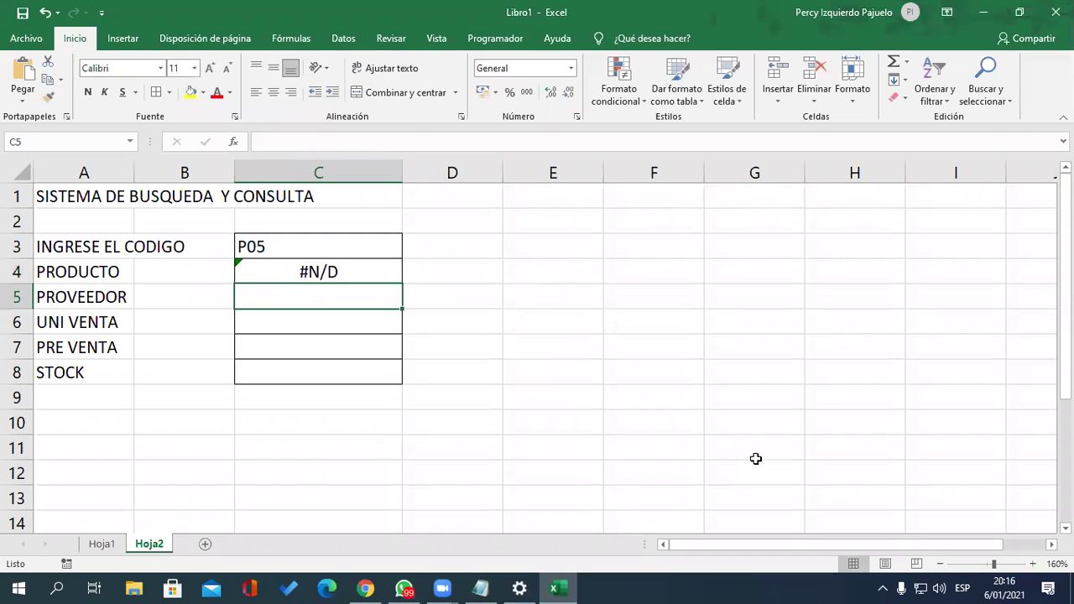
Inspect how the product table A1:G6 is laid out on Hoja1
click(102, 547)
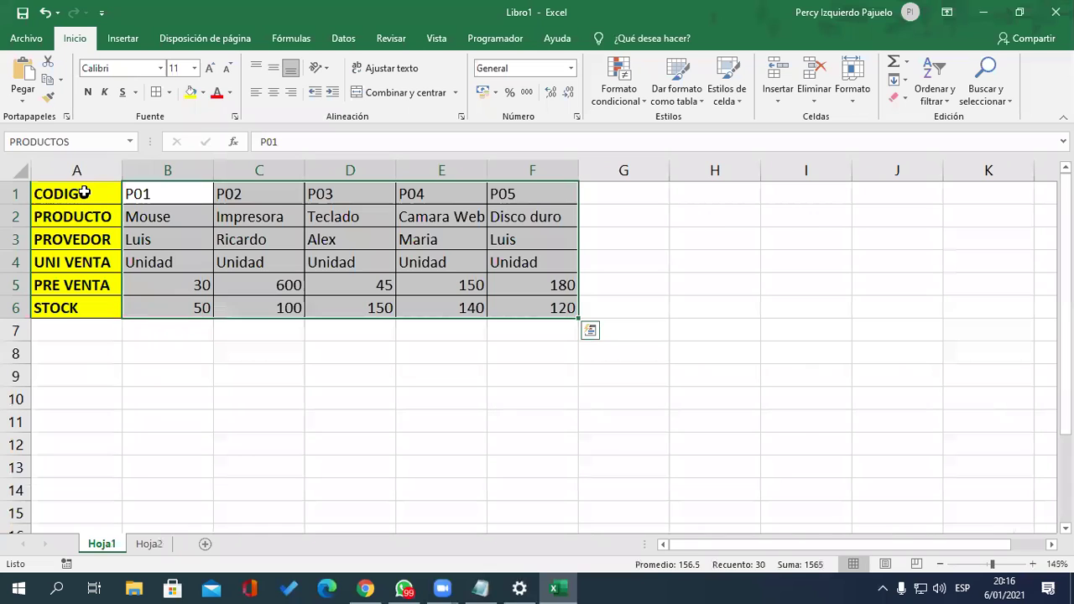
drag(78, 194, 611, 300)
click(449, 379)
Back on Hoja2, change the C4 formula from BUSCARV to BUSCARH, keeping row index 2
click(149, 544)
click(343, 276)
double_click(343, 275)
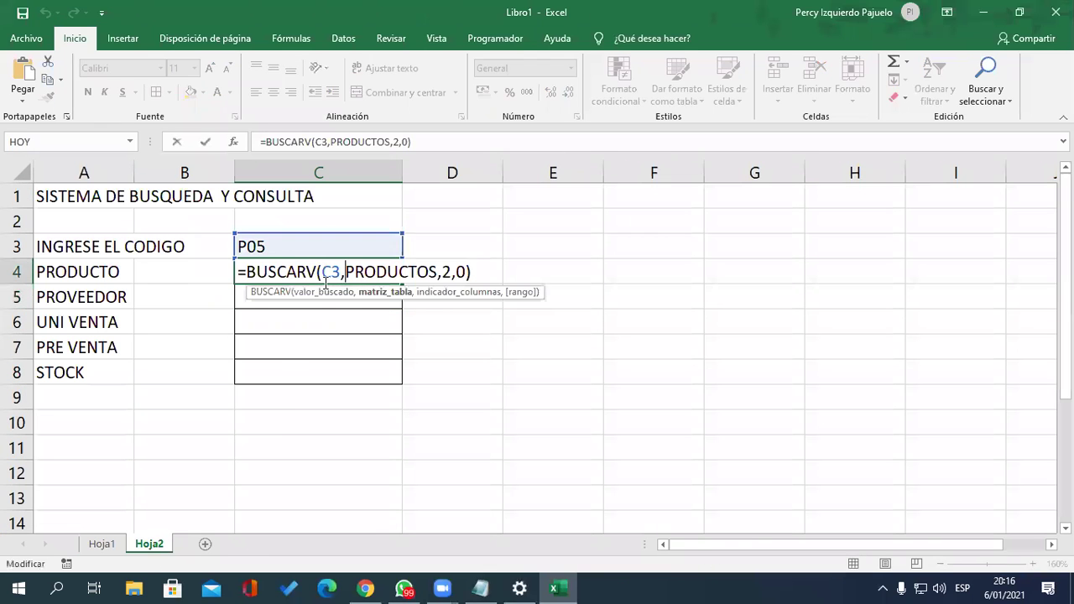
key(BackSpace)
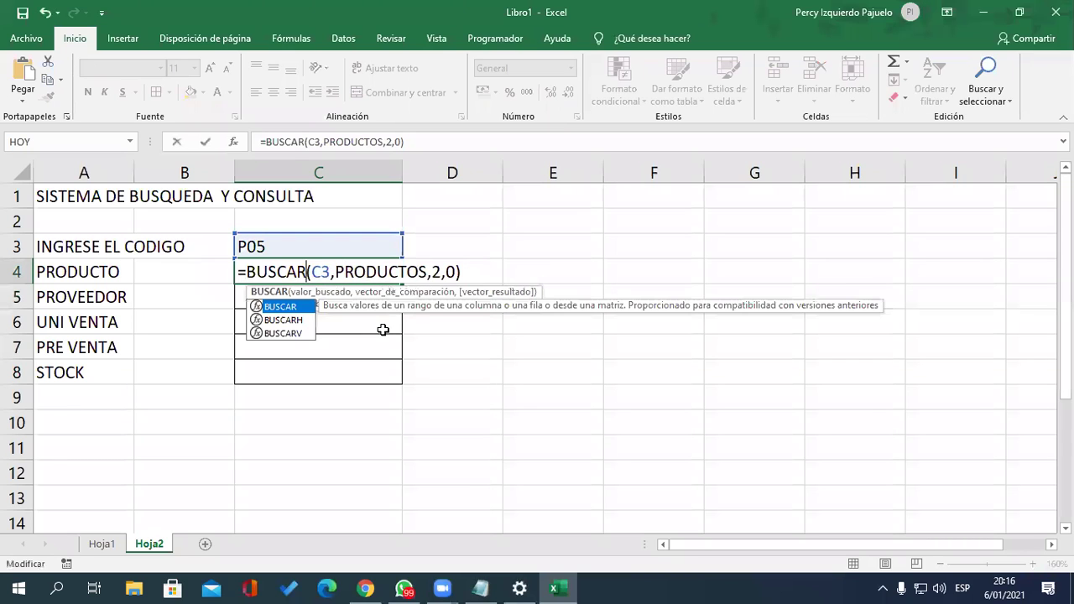
text(H)
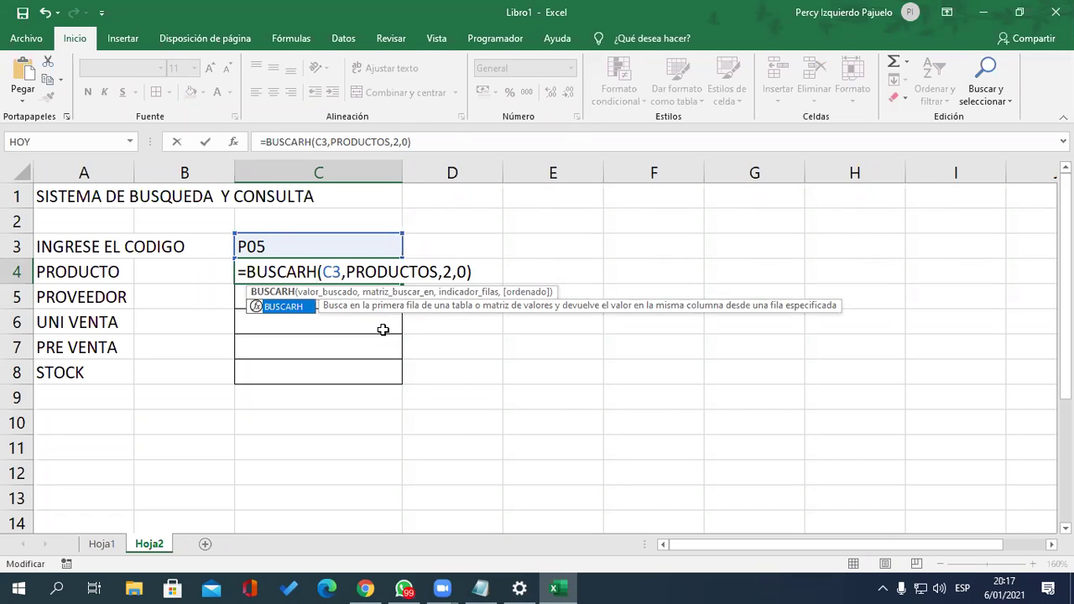
double_click(448, 271)
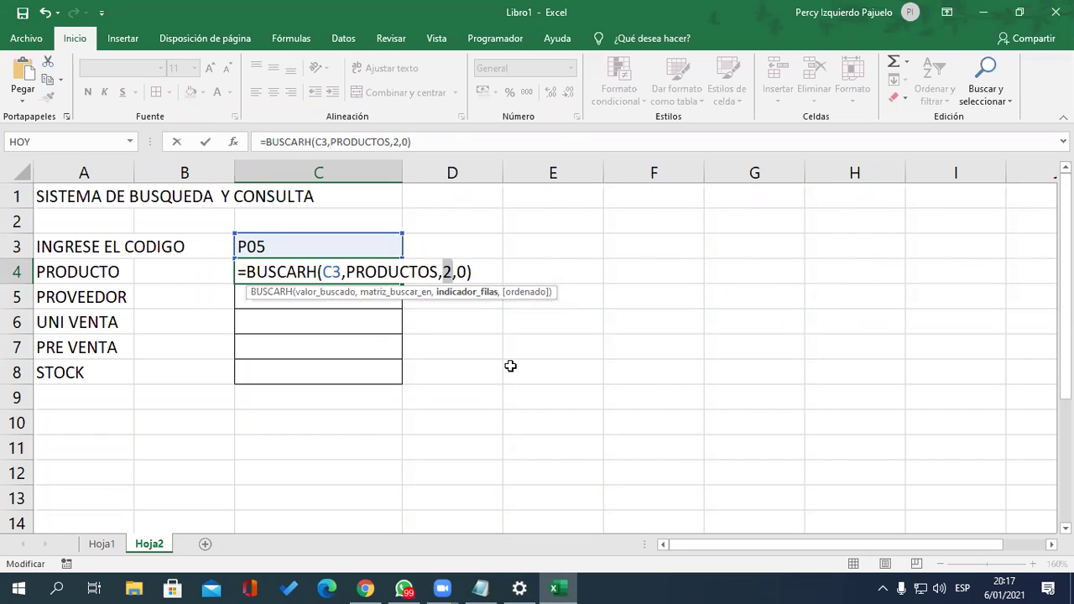
click(484, 273)
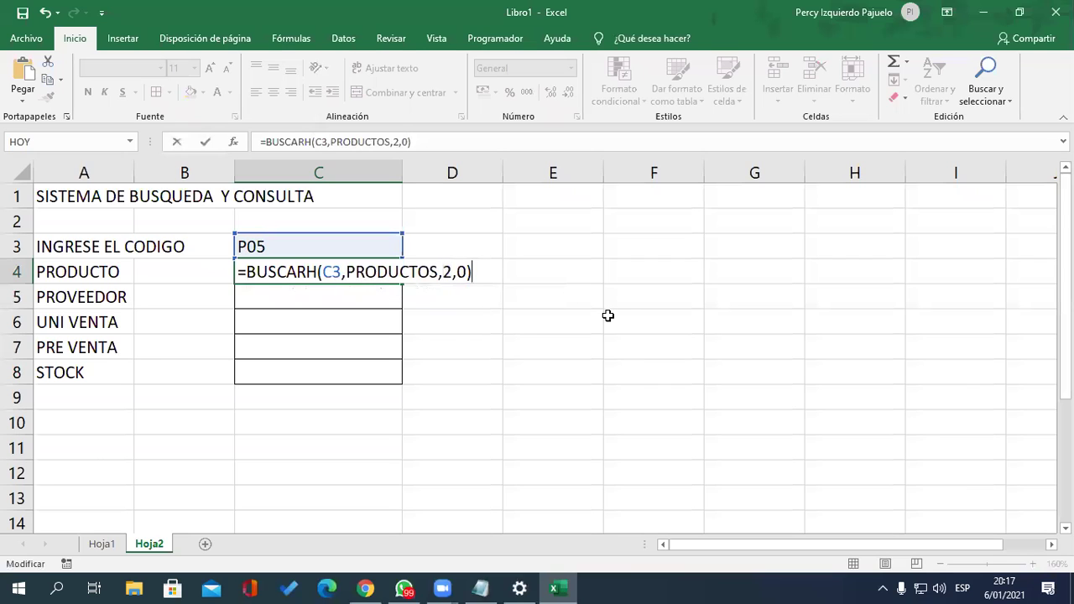
Confirm the BUSCARH formula in C4 and enter code P01 in C3
key(Return)
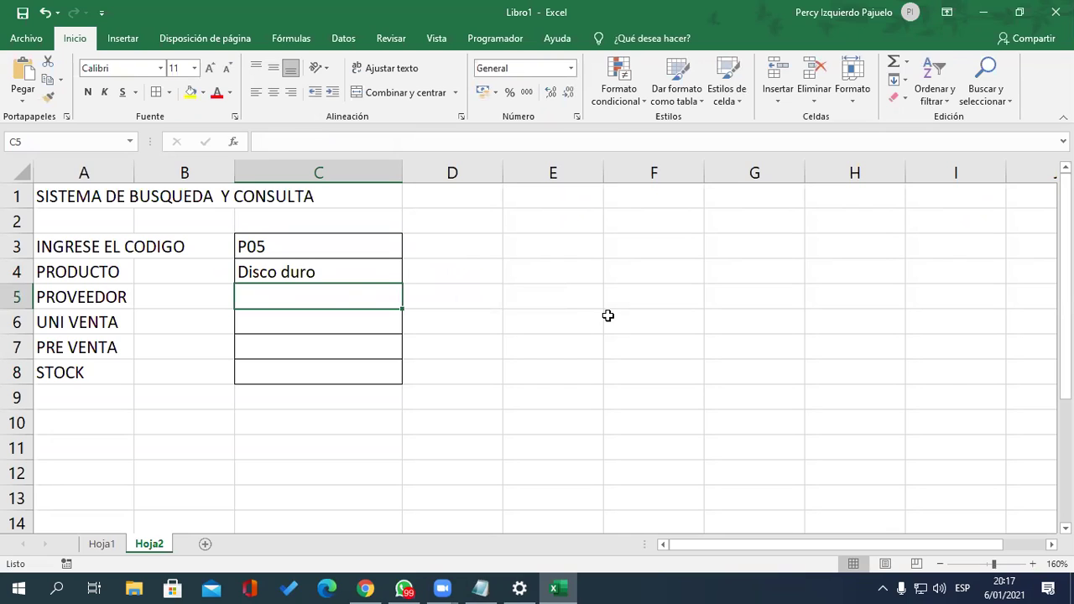
key(Up)
key(Up)
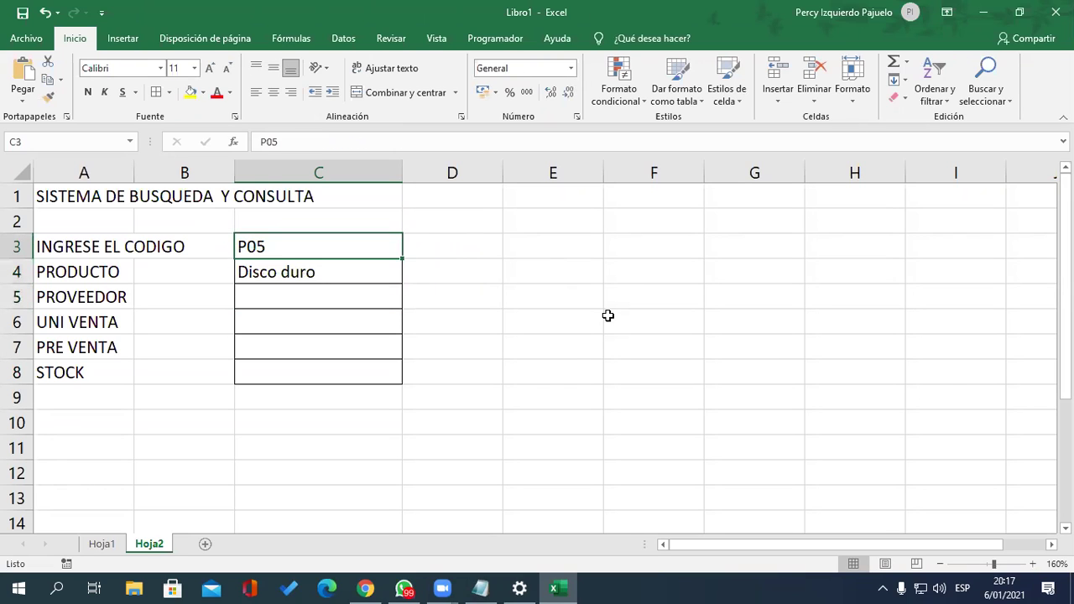
text(PC01)
key(BackSpace)
key(BackSpace)
key(BackSpace)
text(0)
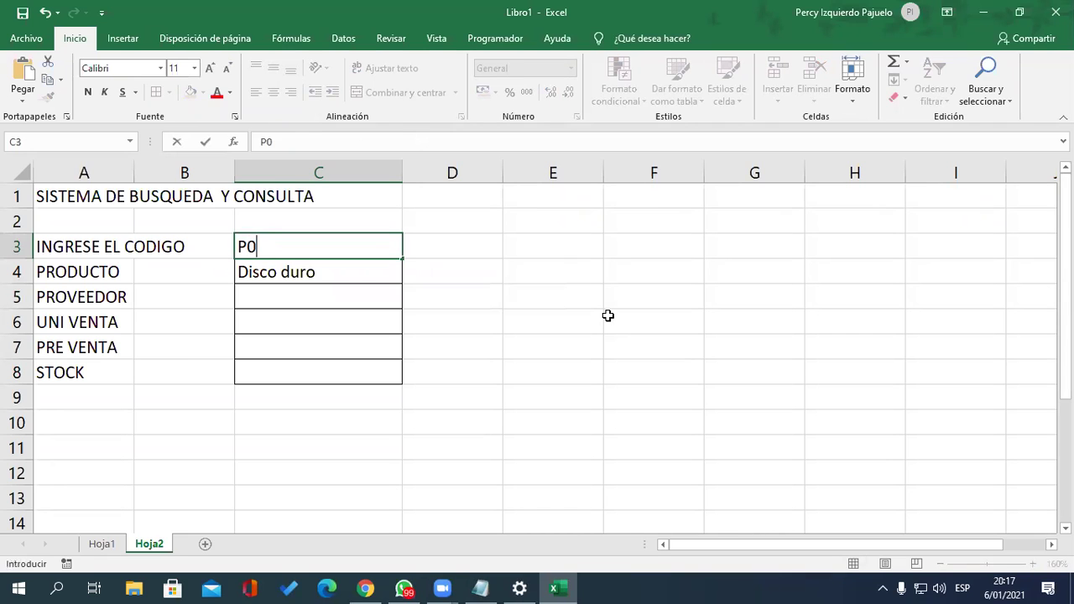
text(1)
key(Return)
Try invalid code PC02 to get #N/D, then correct C3 to P02 to show Impresora
key(Up)
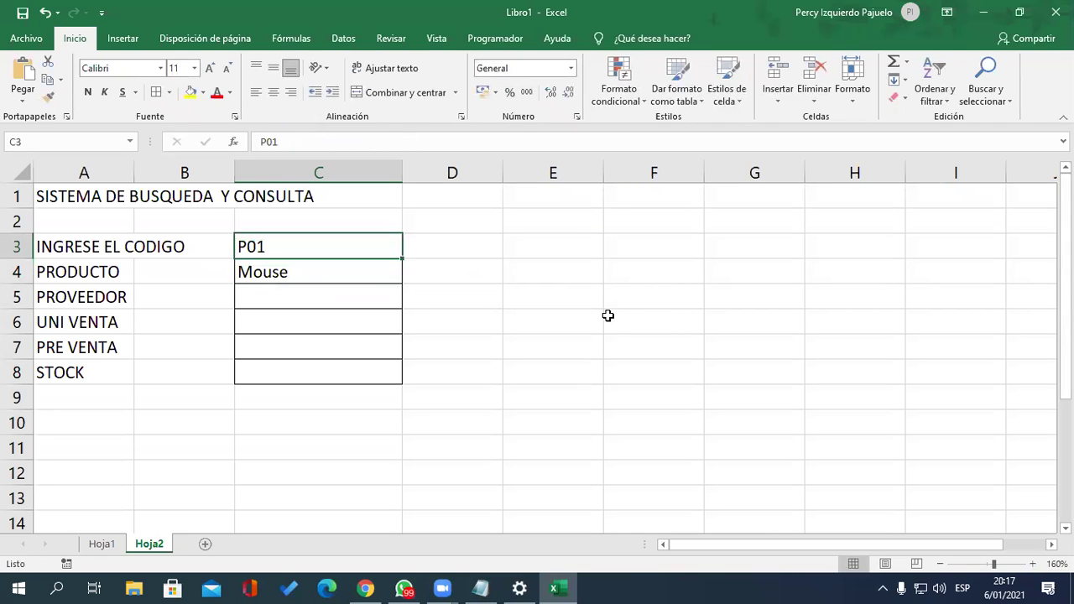
text(PC02)
key(Return)
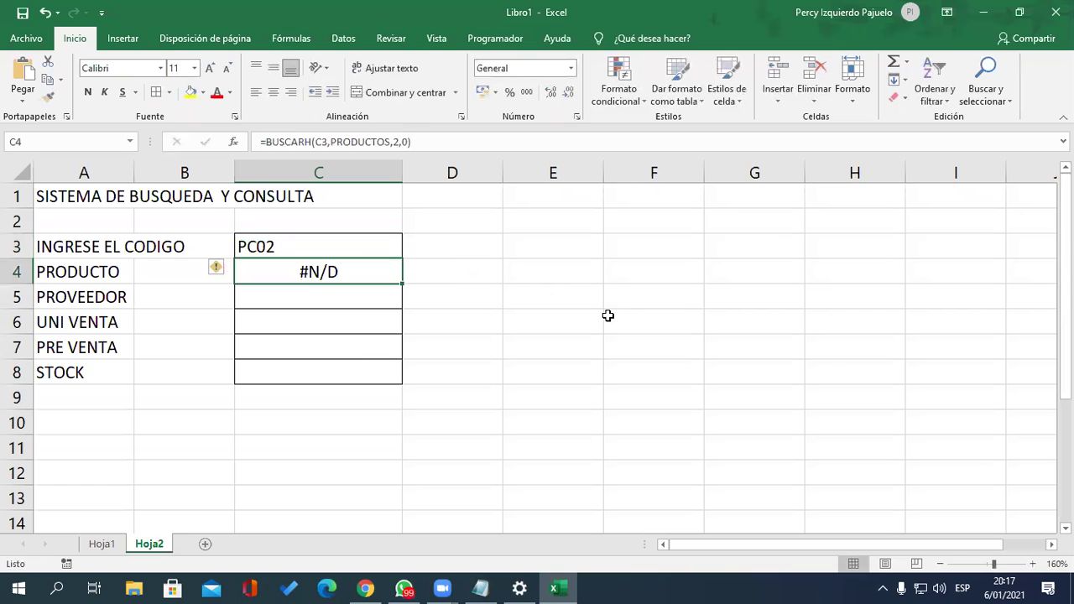
key(Up)
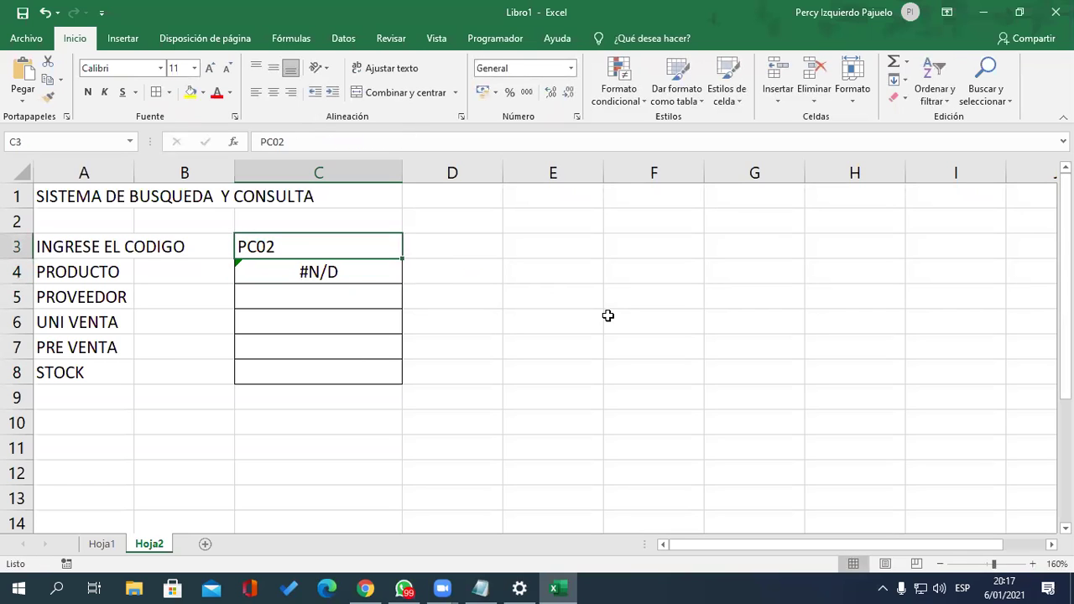
text(PC)
text(0)
key(BackSpace)
key(BackSpace)
text(02)
key(Return)
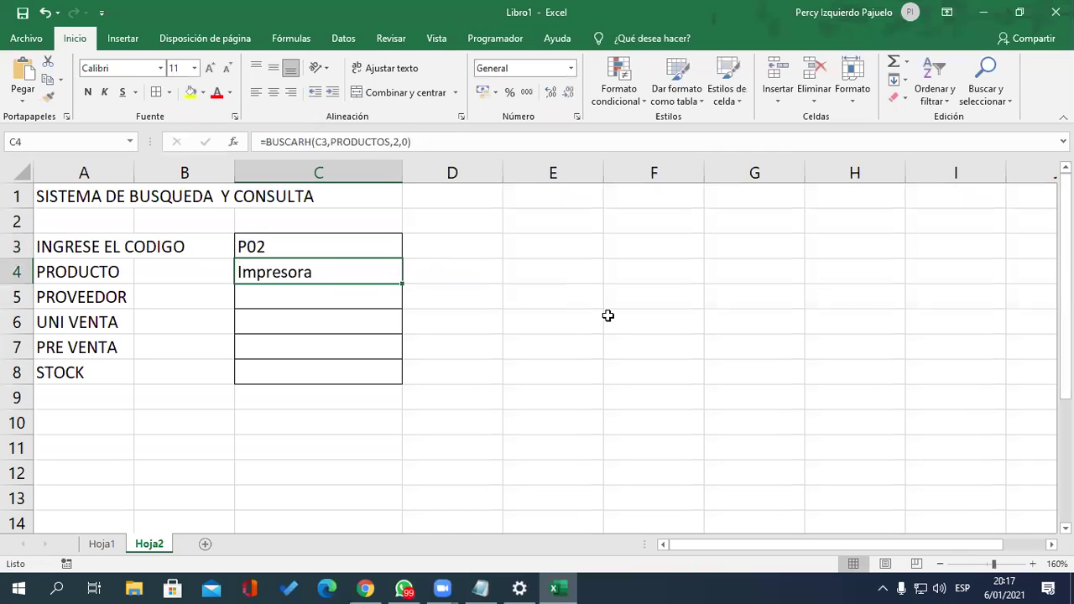
key(Down)
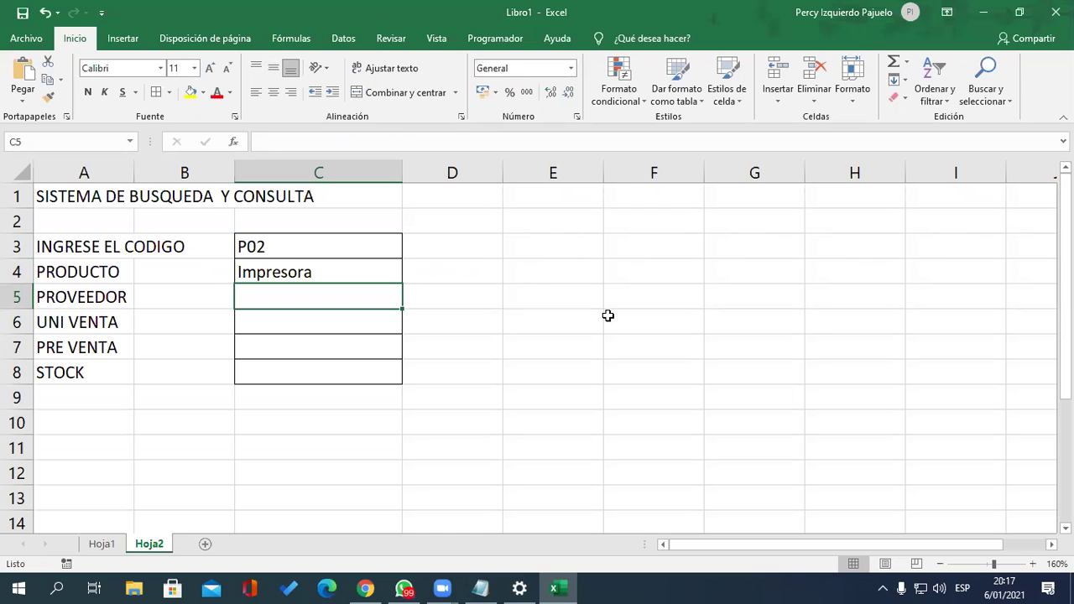
Enter =BUSCARH(C3,PRODUCTOS,3,0) in C5 so PROVEEDOR shows the supplier Ricardo
text(=)
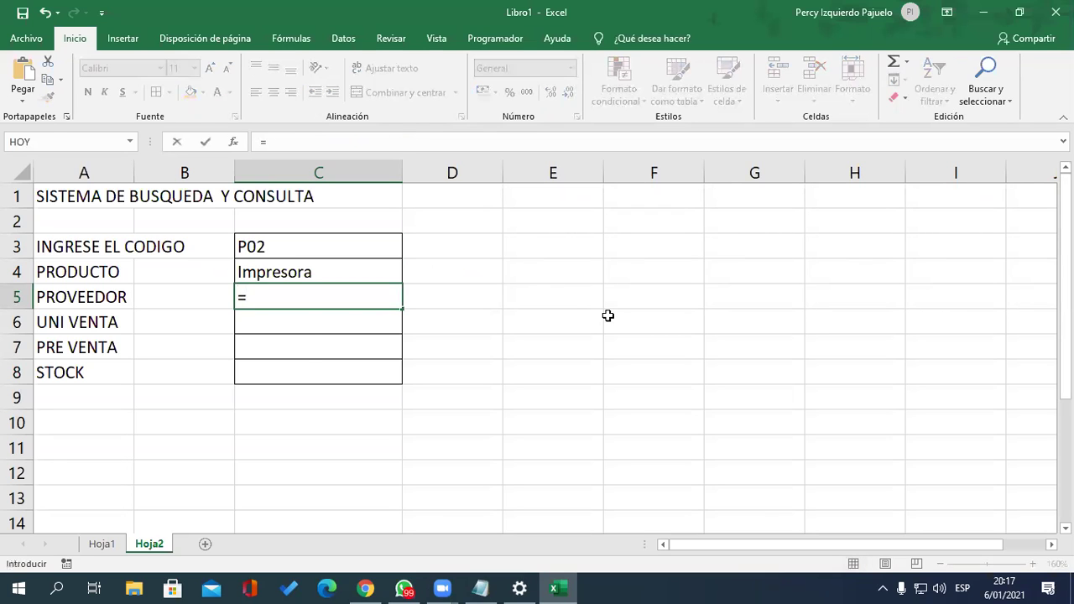
text(BUS)
key(Down)
key(Tab)
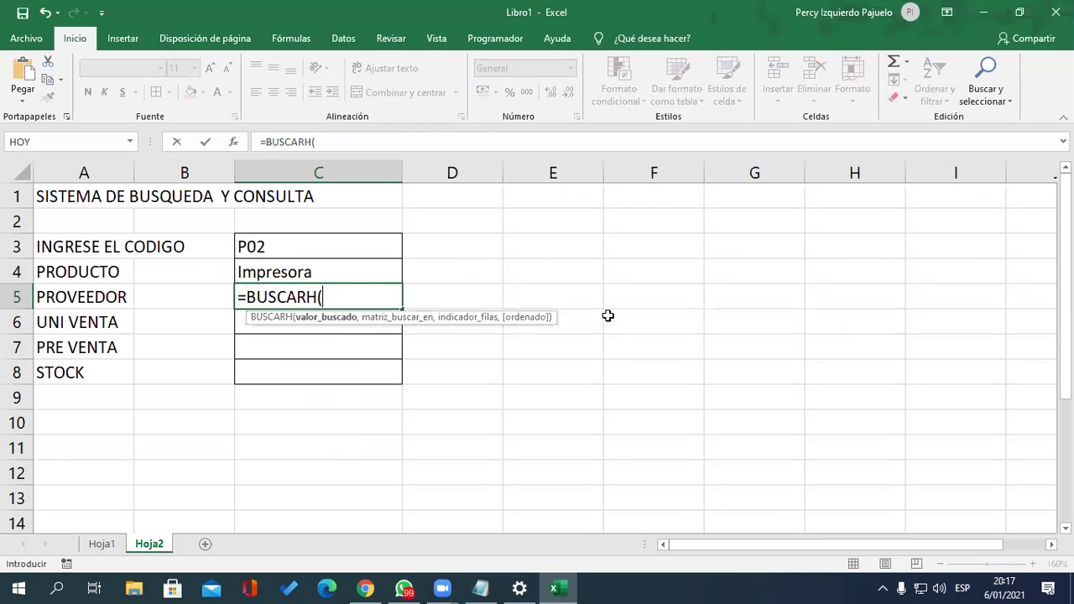
click(330, 249)
text(,P)
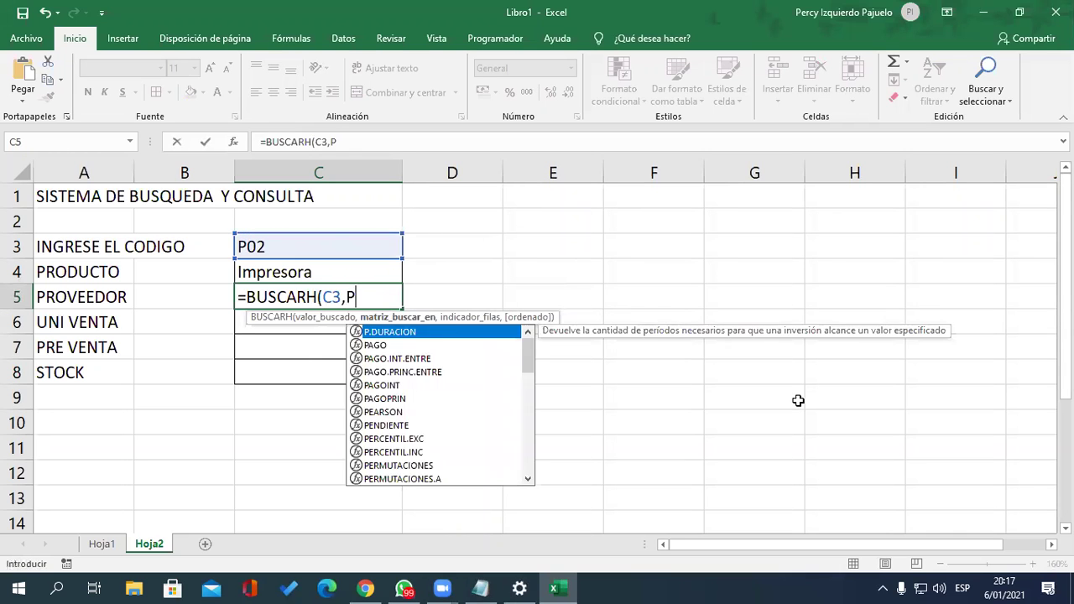
text(ROD)
key(Down)
key(Tab)
text(,3)
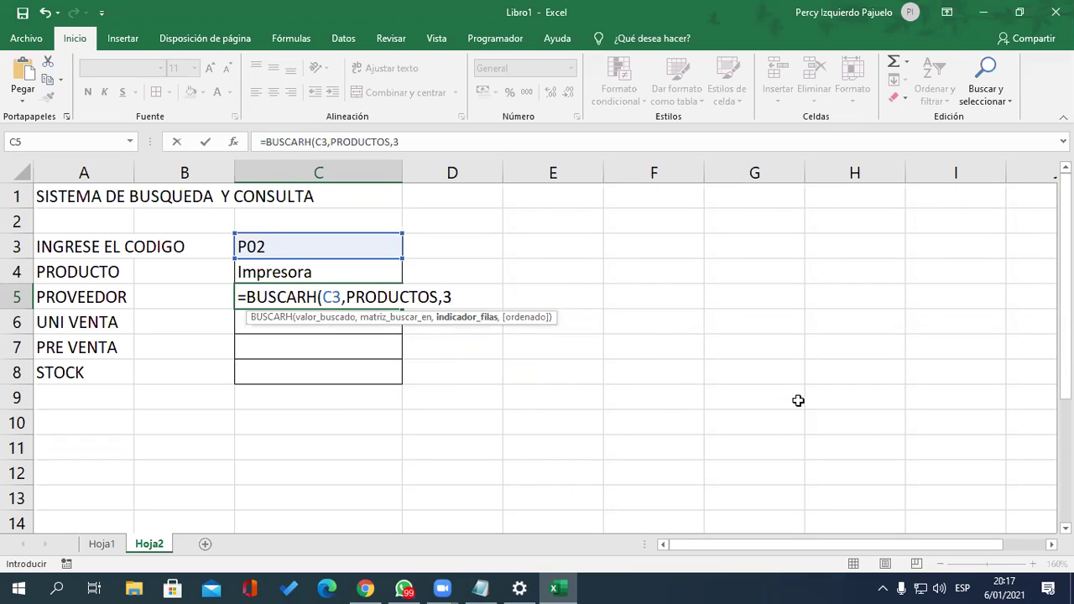
text(,0))
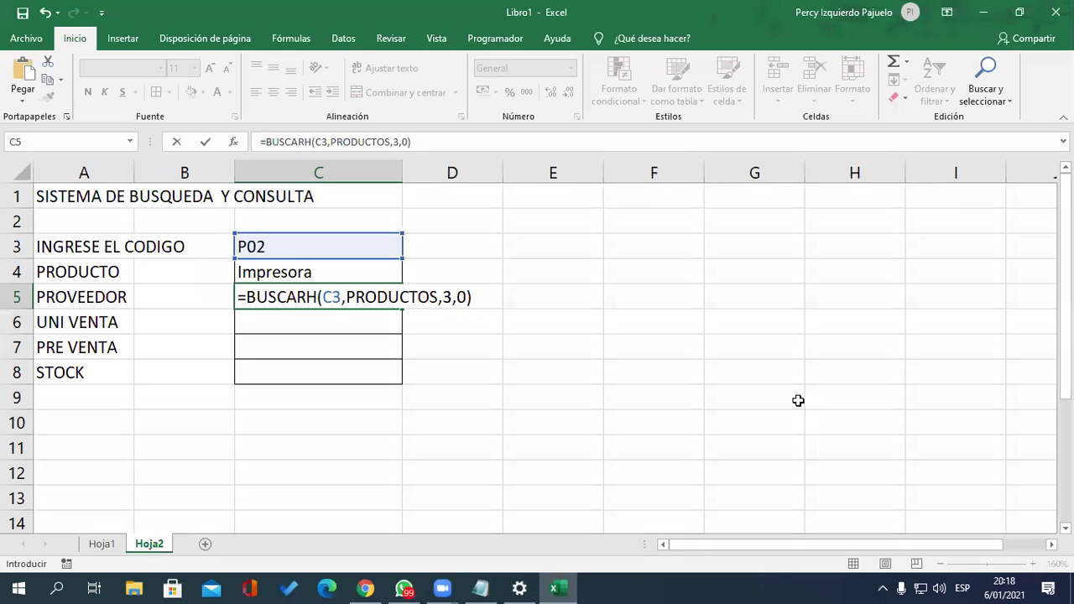
key(Return)
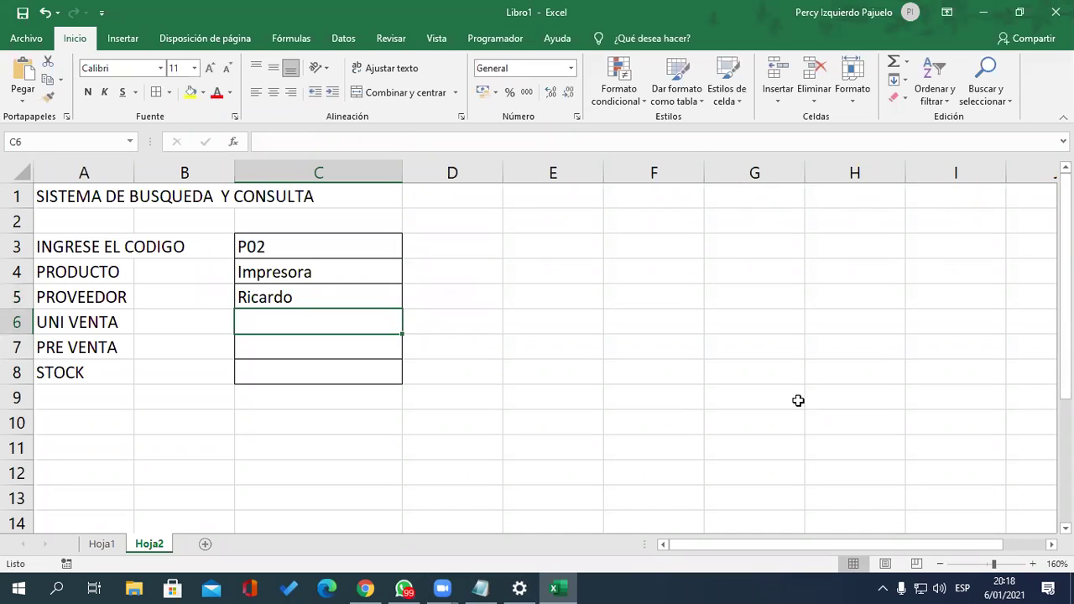
Enter =BUSCARH(C3,PRODUCTOS,4,0) in C6 so UNI VENTA shows Unidad
text(=BUS)
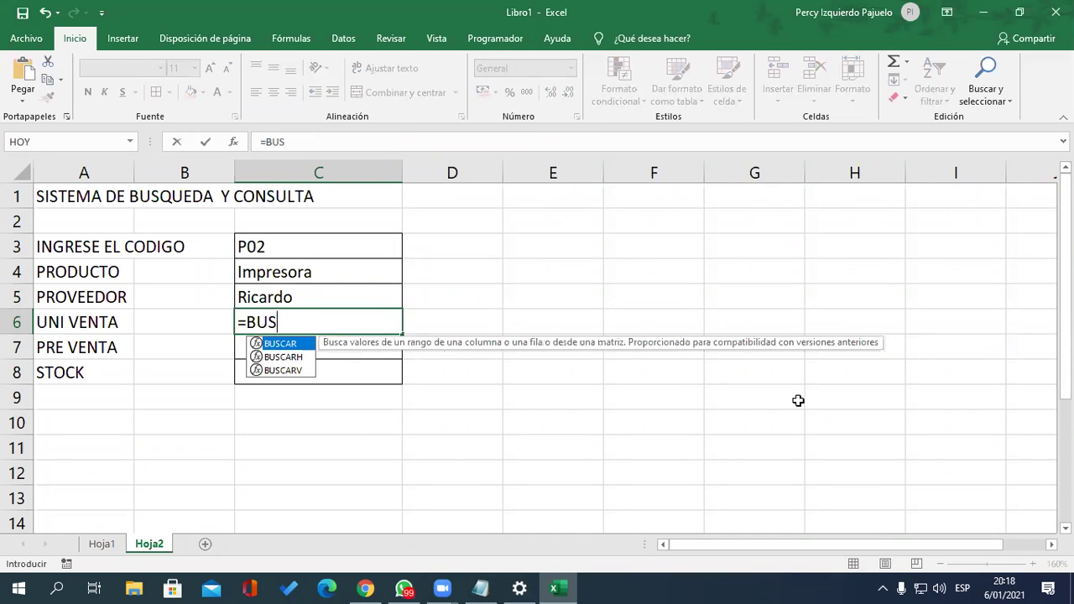
text(CARH()
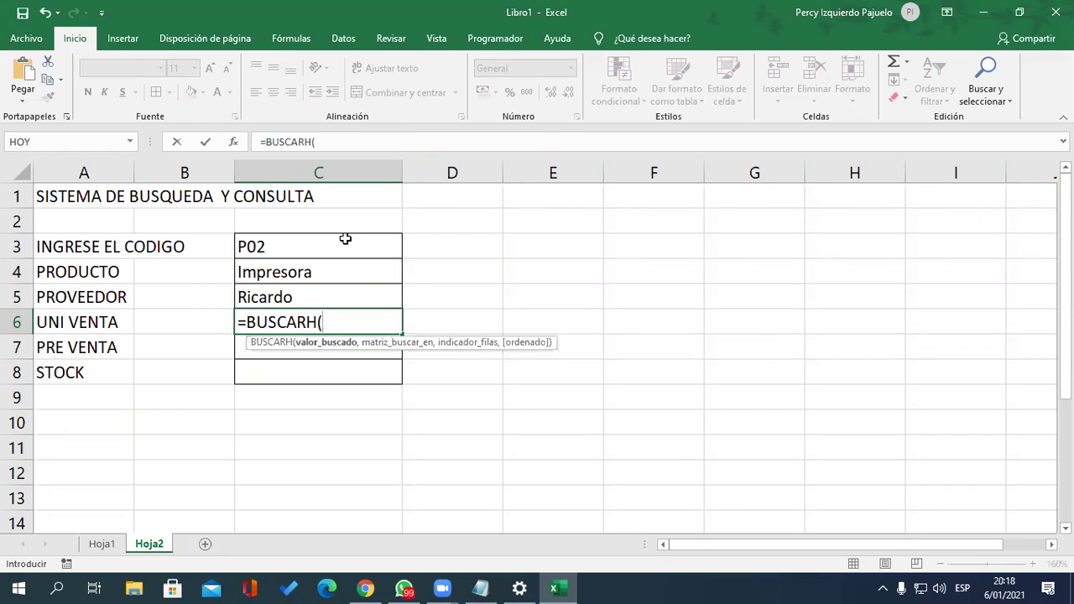
click(346, 239)
text(,)
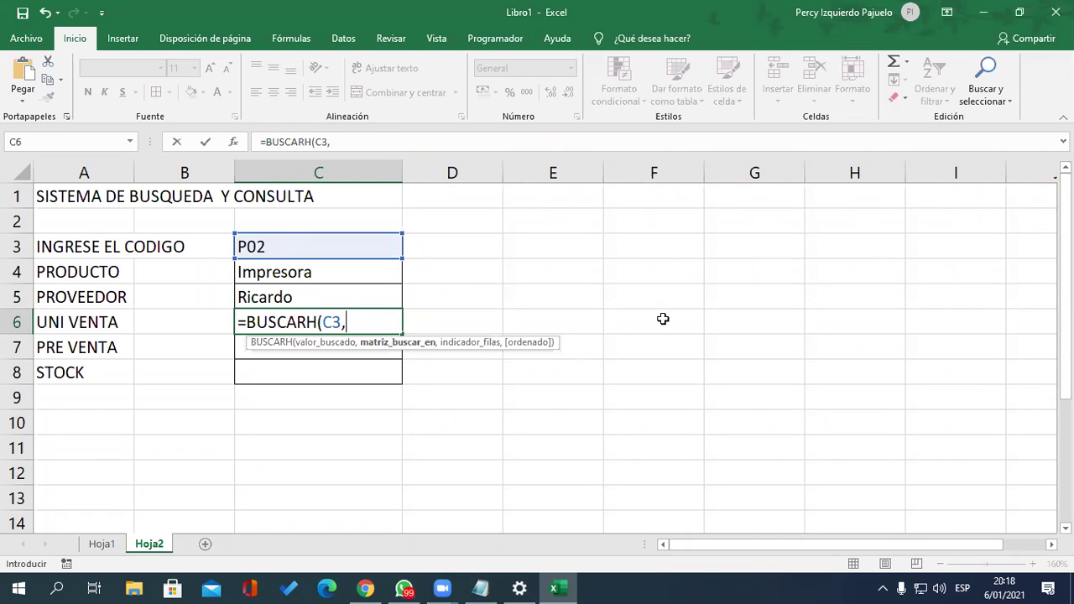
text(PRO)
key(Down)
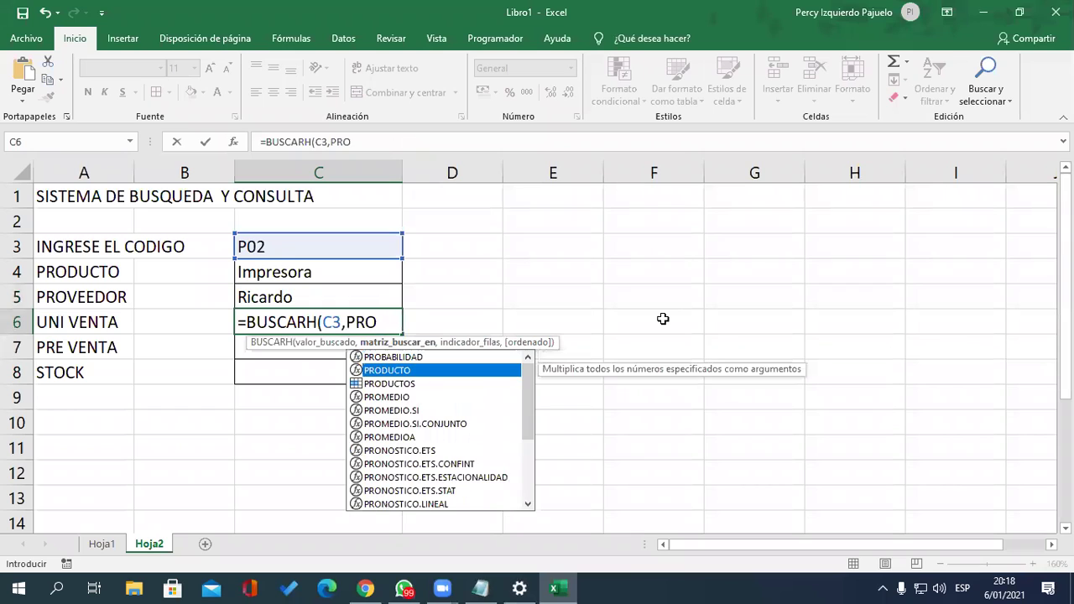
key(Escape)
text(DUCTOS,)
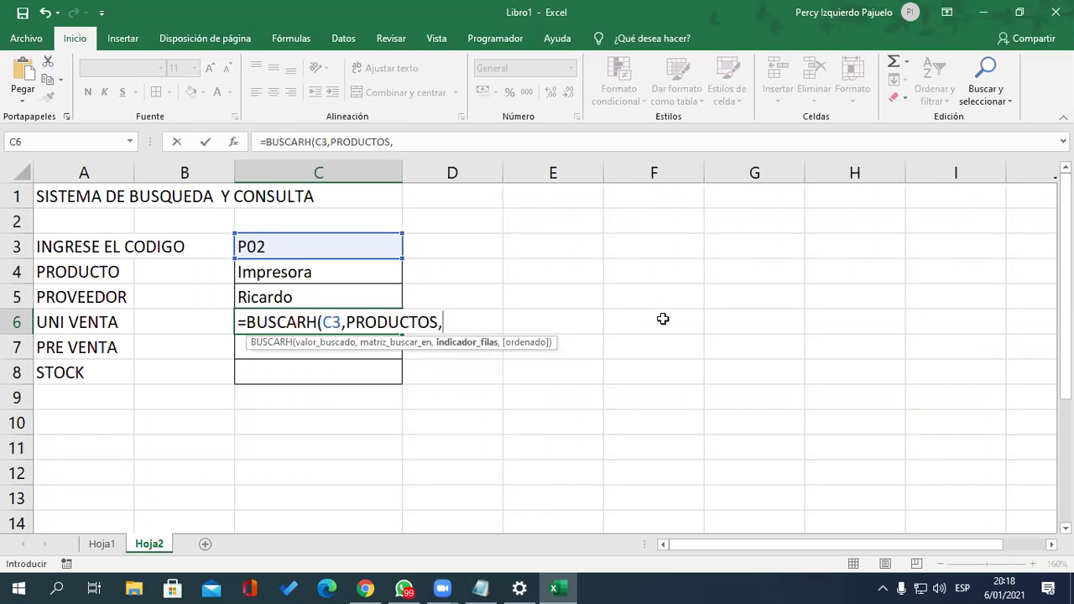
text(4)
text(,0))
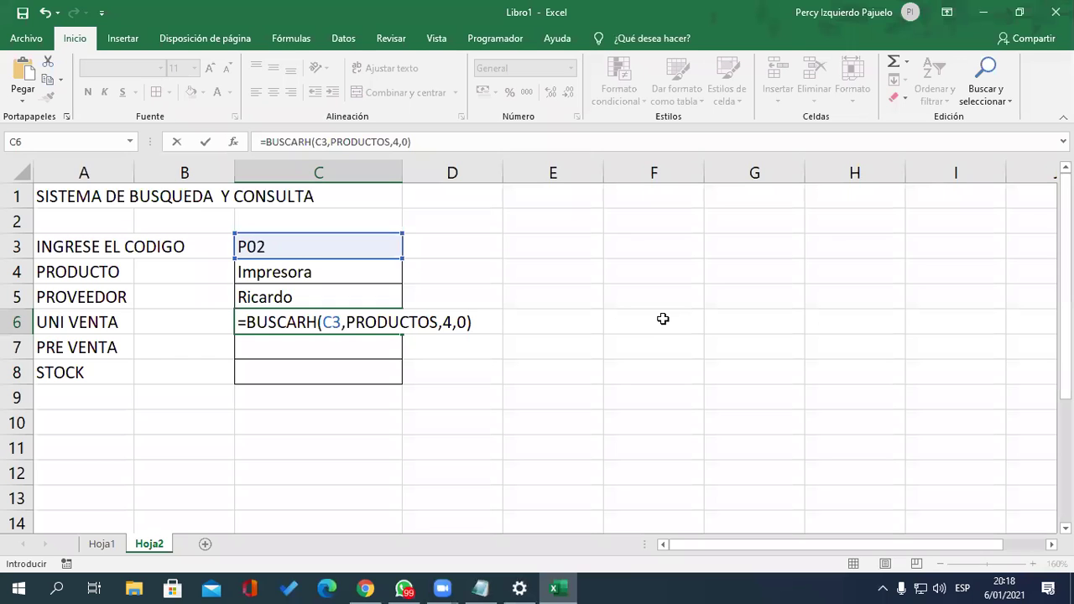
key(Return)
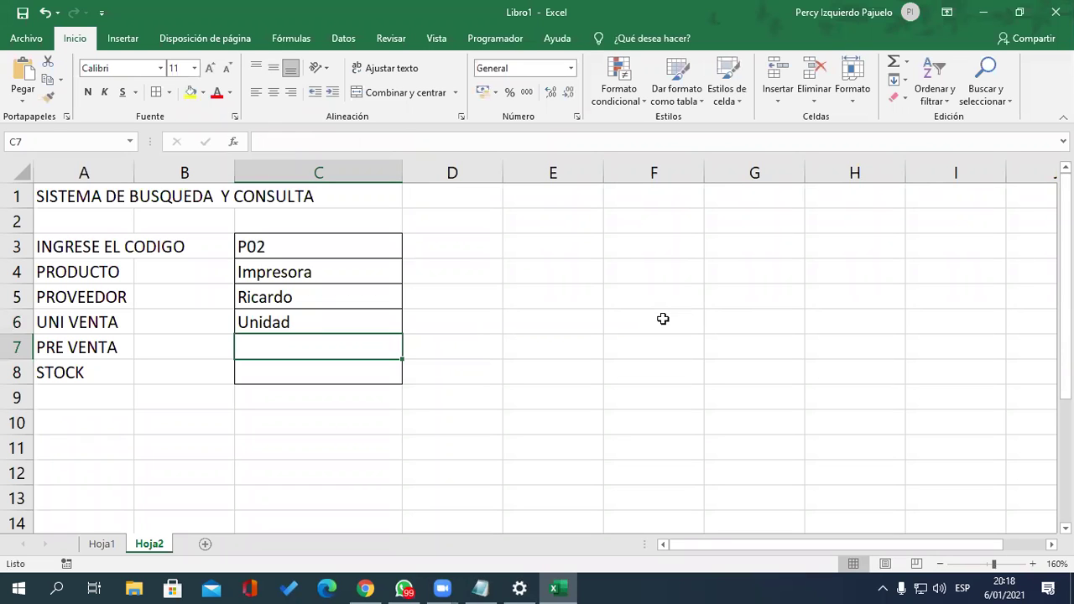
Enter =BUSCARH(C3,PRODUCTOS,5,0) in C7 so PRE VENTA shows the price 600
text(=BU)
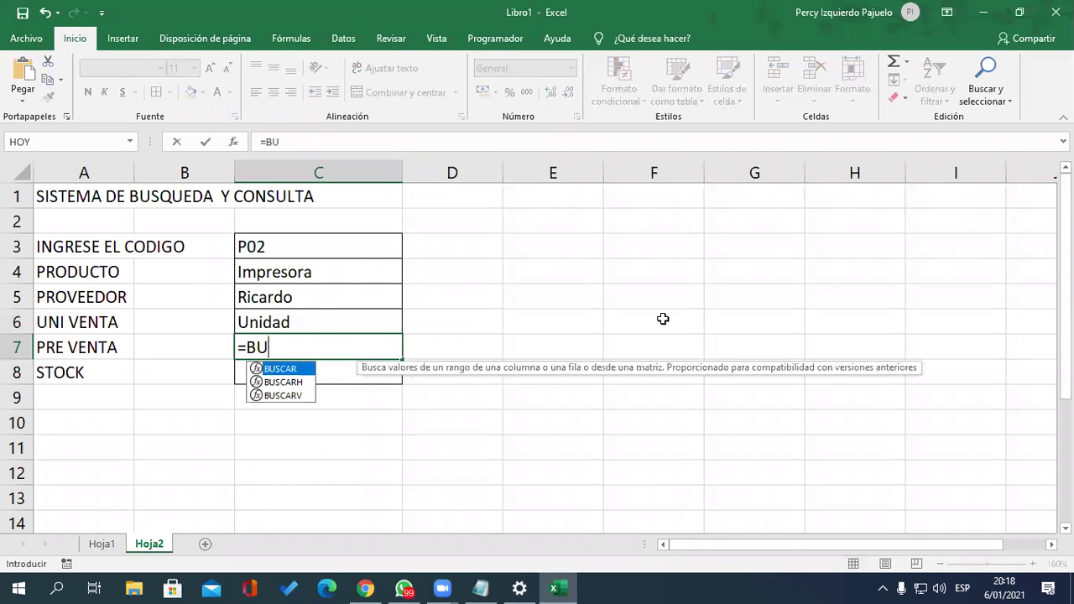
text(SCA)
key(Down)
key(Tab)
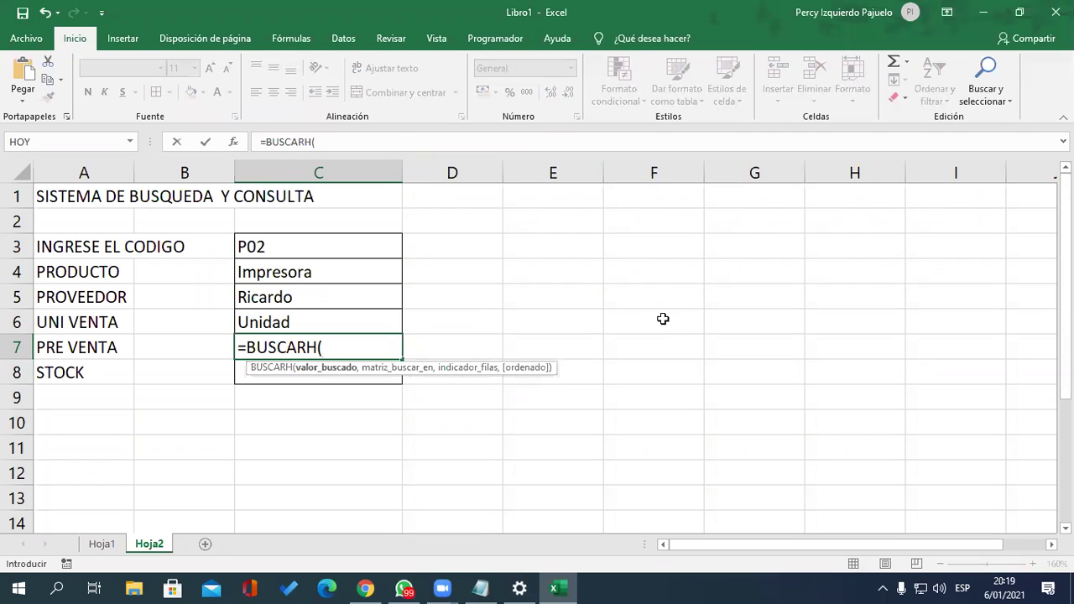
click(355, 249)
text(,)
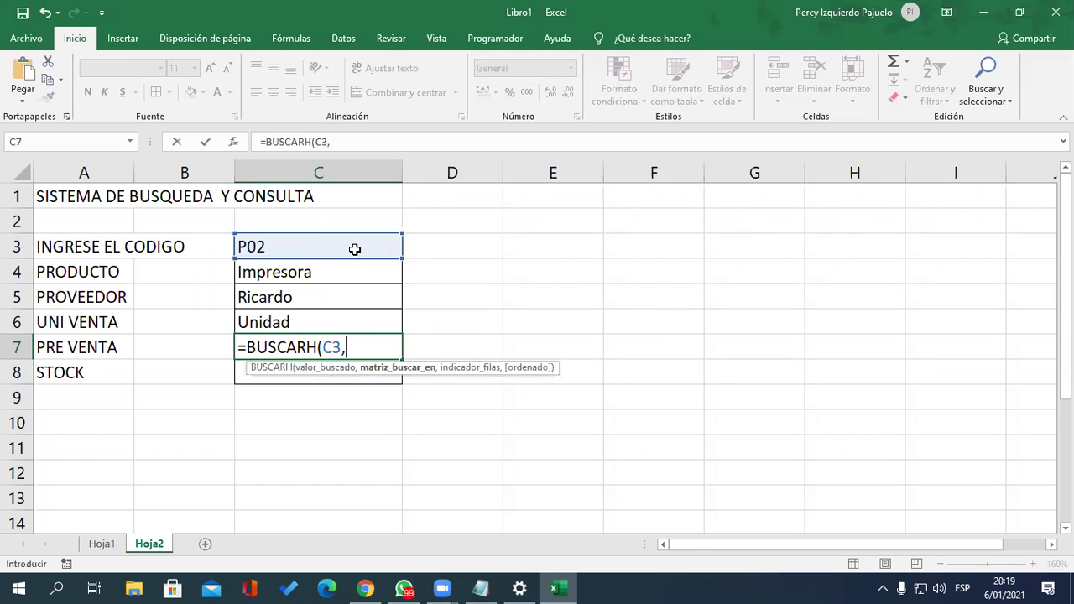
text(PRO)
key(Down)
key(Down)
key(Tab)
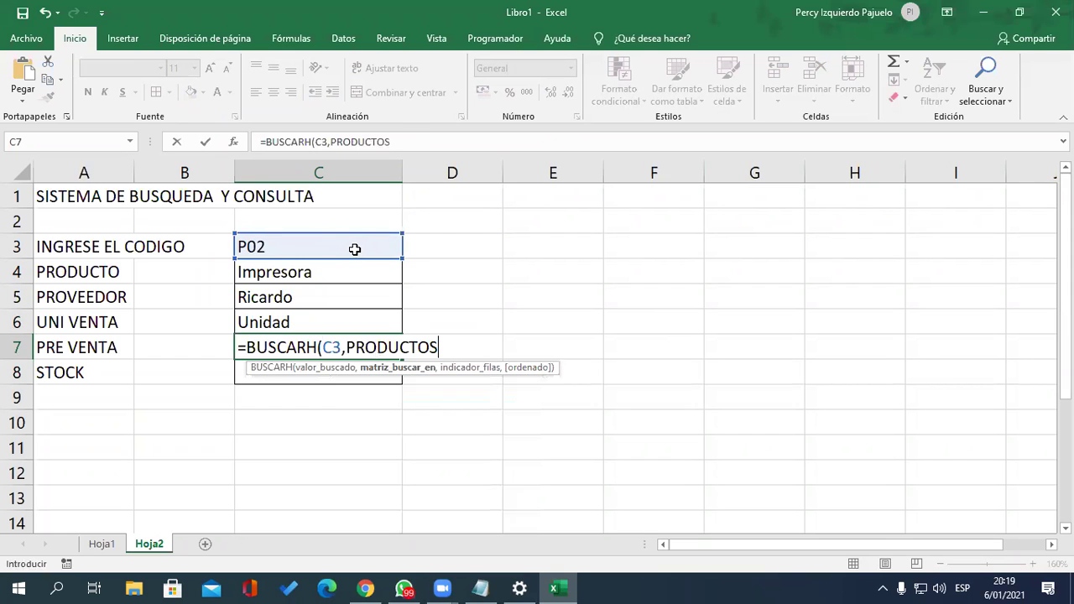
text(,)
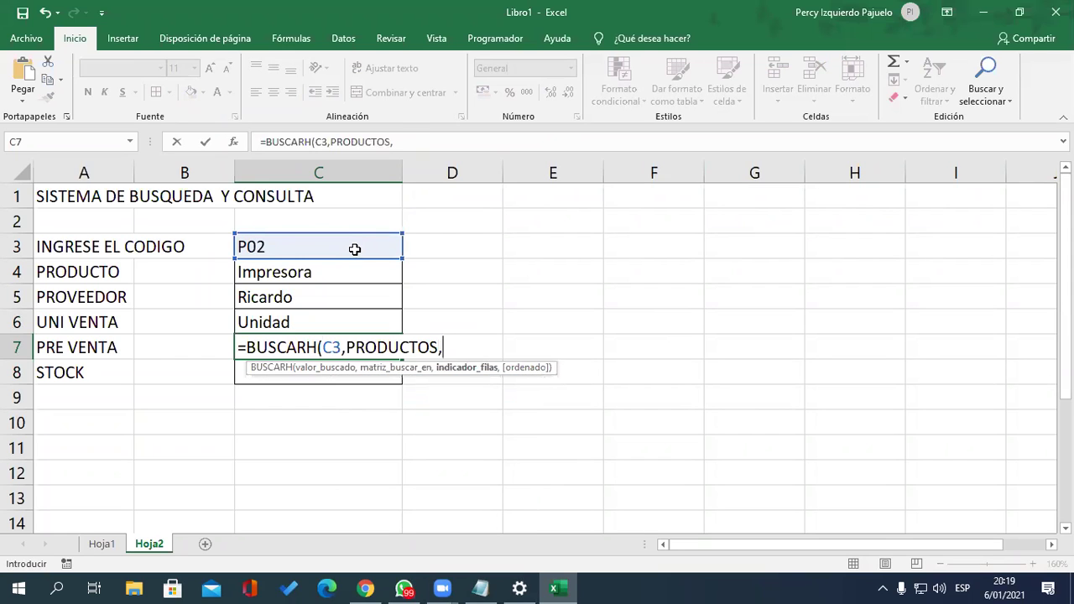
text(5)
text(,0)
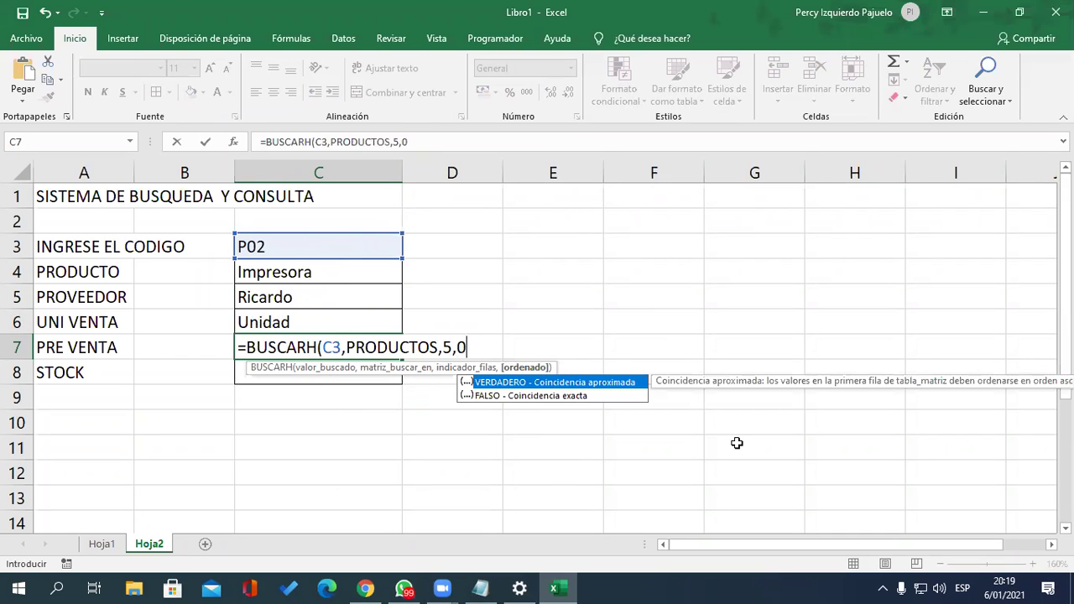
text())
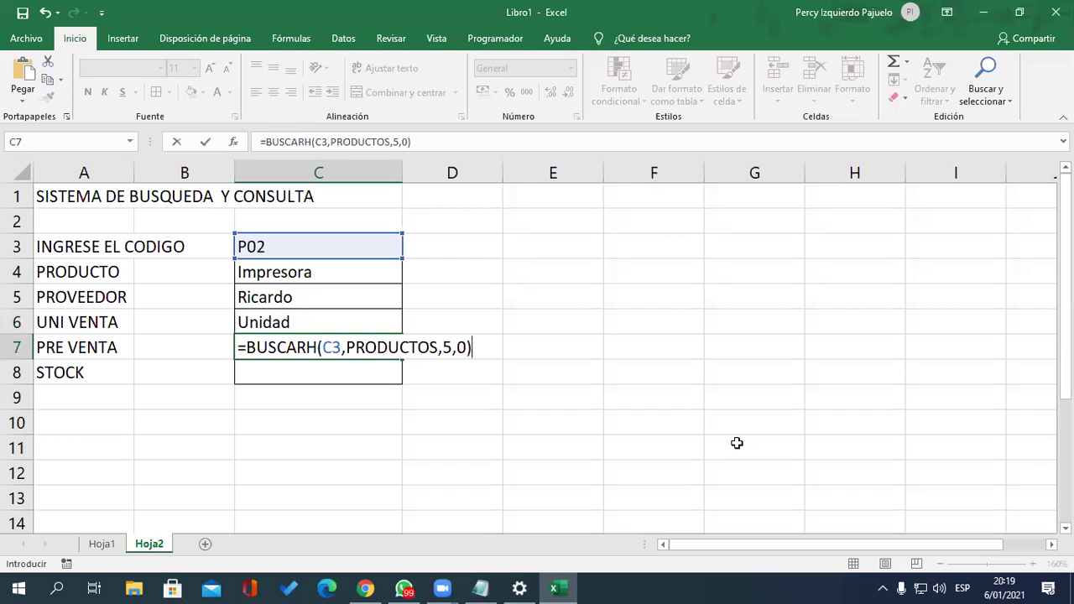
key(Return)
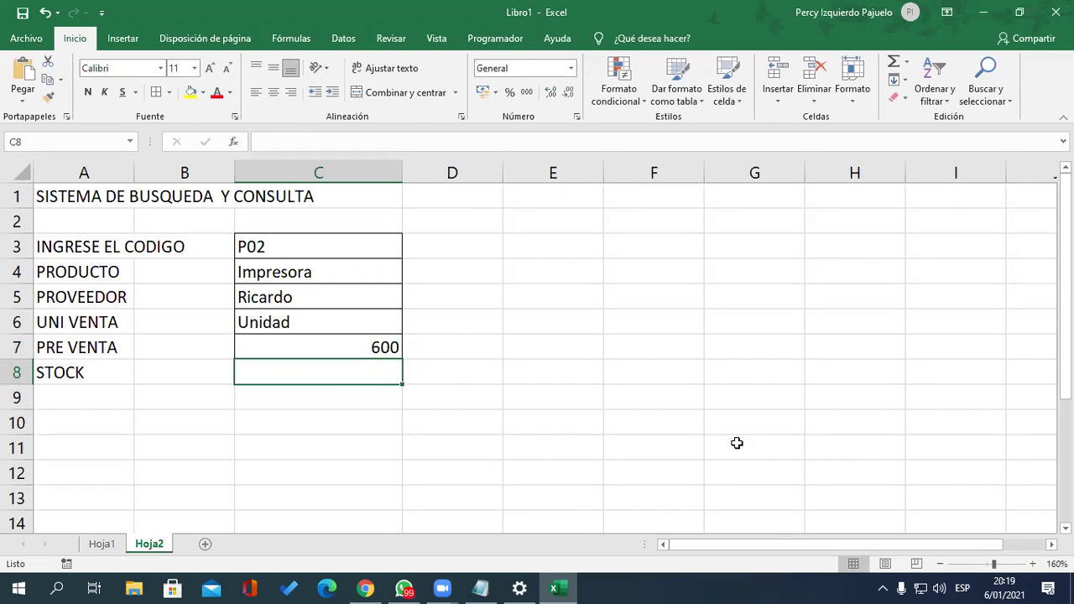
Enter =BUSCARH(C3,PRODUCTOS,6,0) in C8 so STOCK shows 100, then go to Hoja1
text(=)
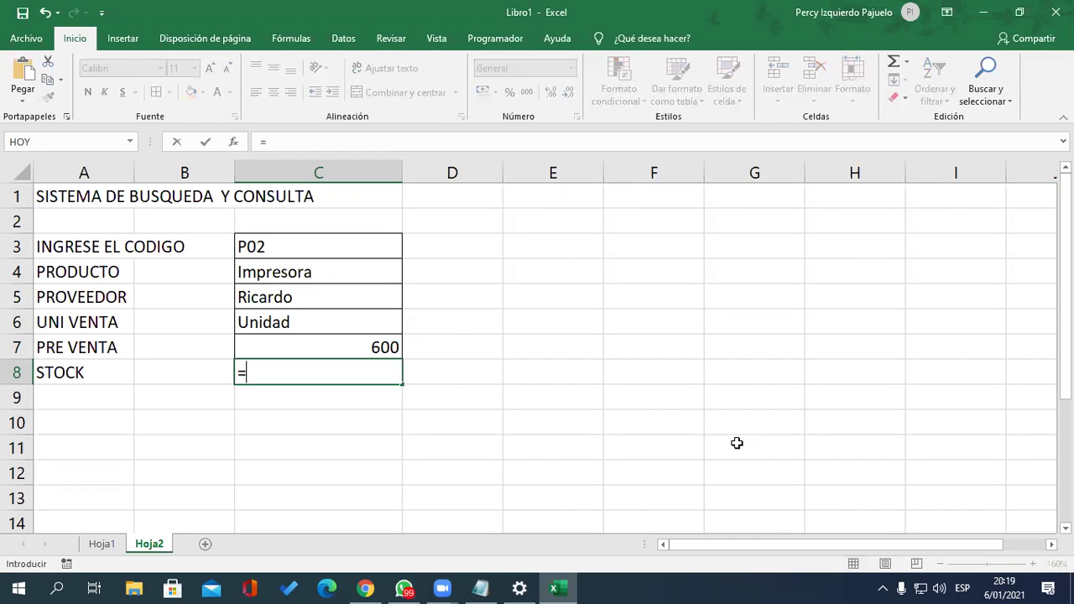
text(BUSC)
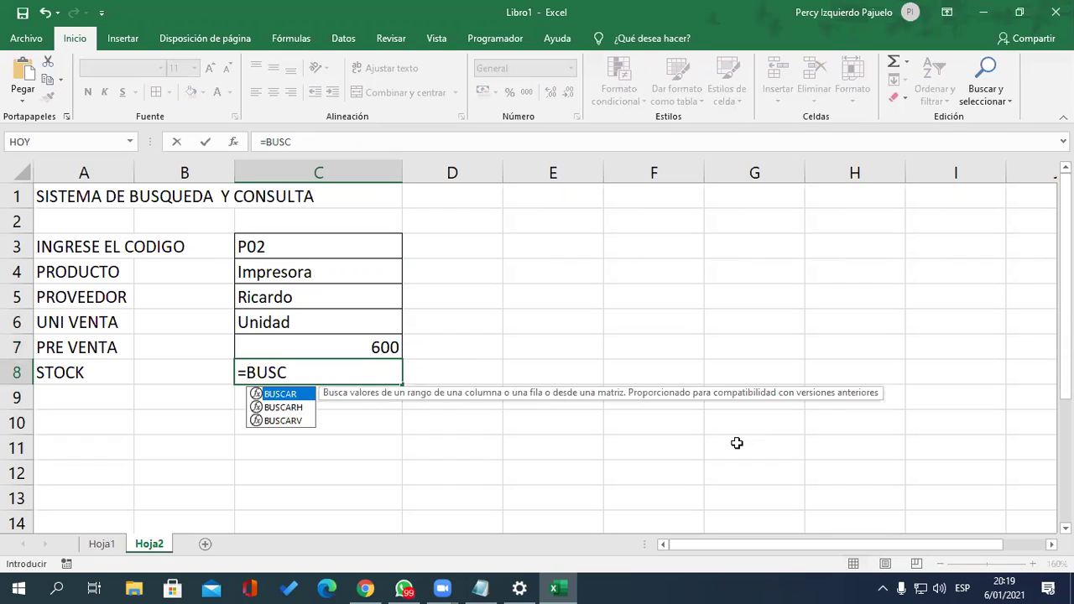
text(ARH()
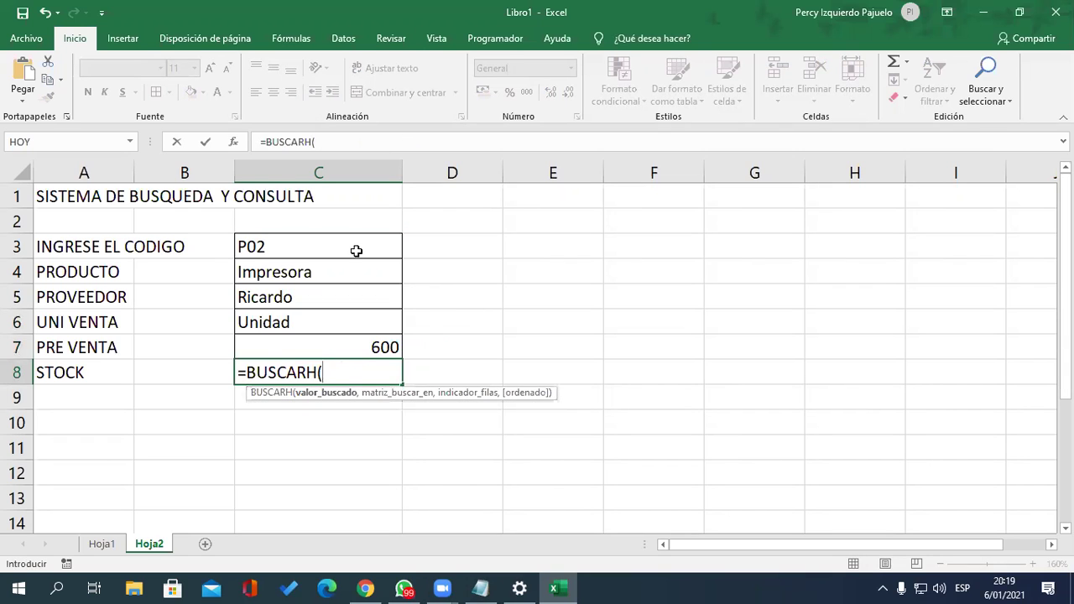
click(357, 251)
text(,PTRO)
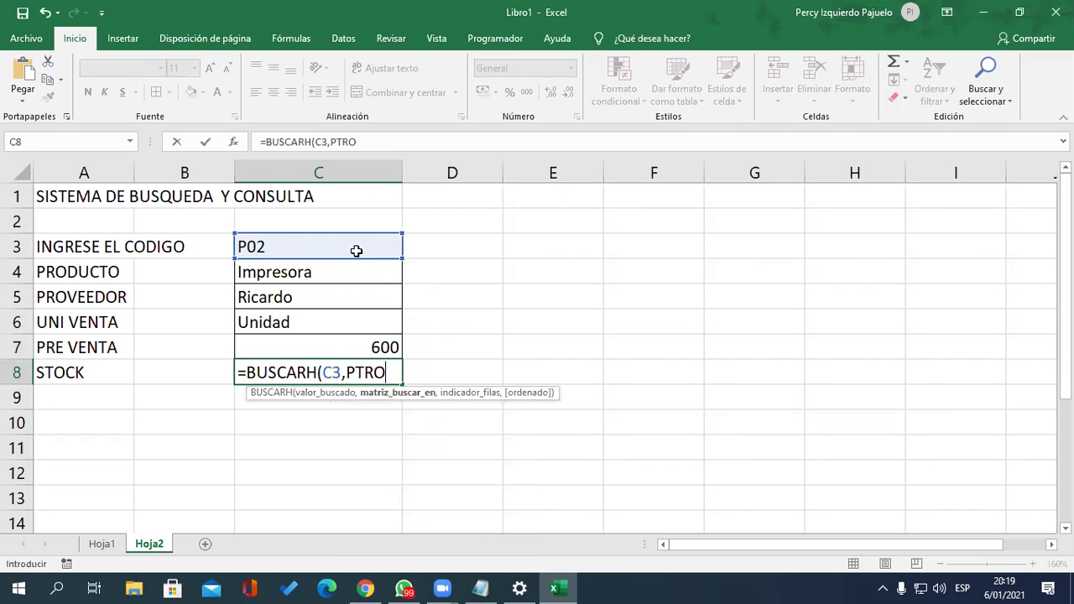
key(BackSpace)
key(BackSpace)
key(BackSpace)
text(RO)
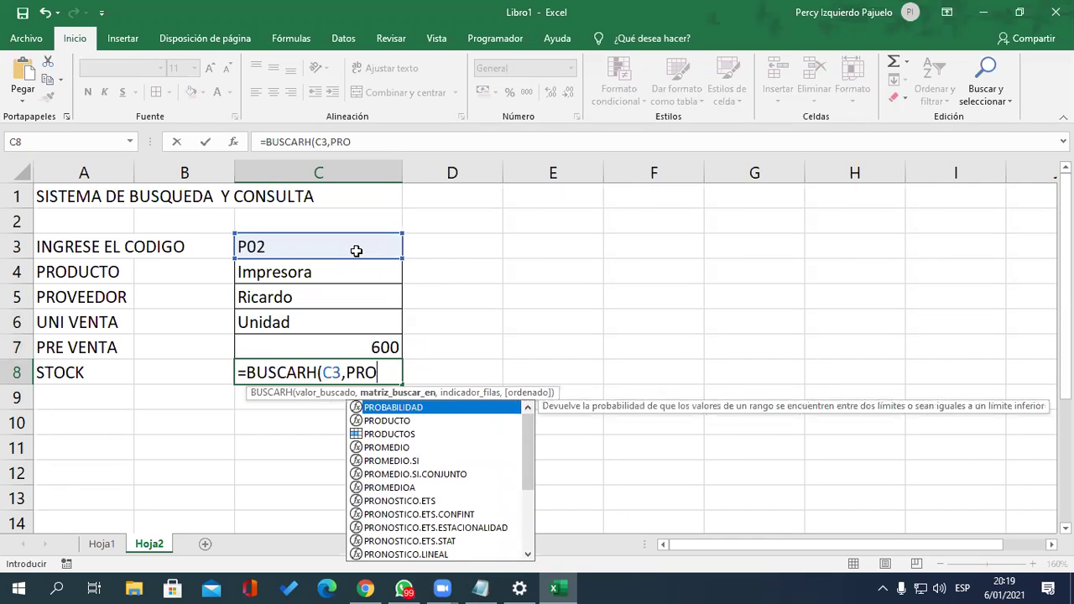
text(DUCTOS)
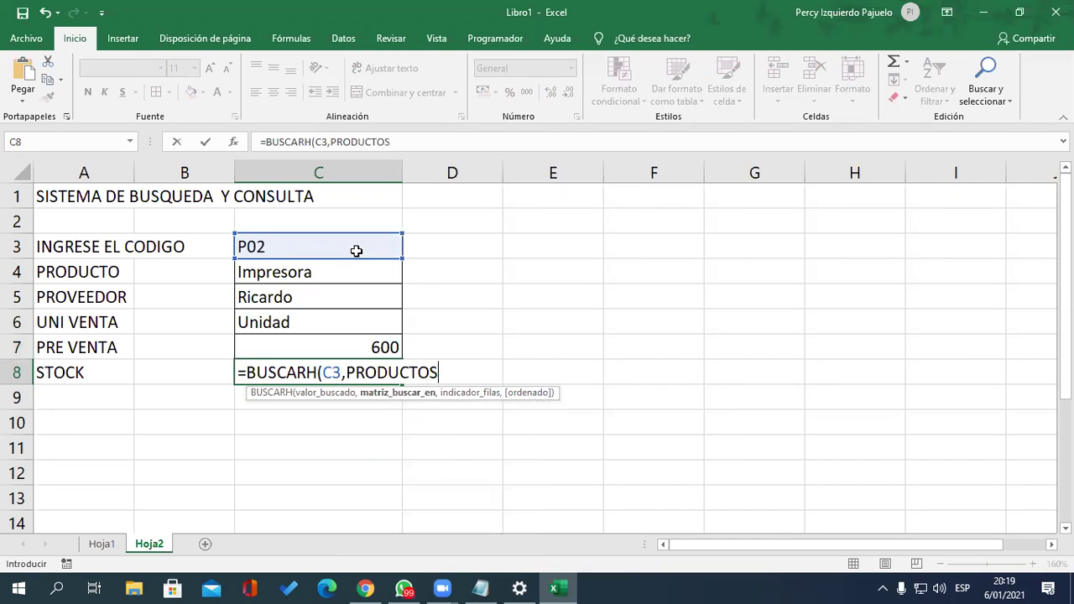
text(,6)
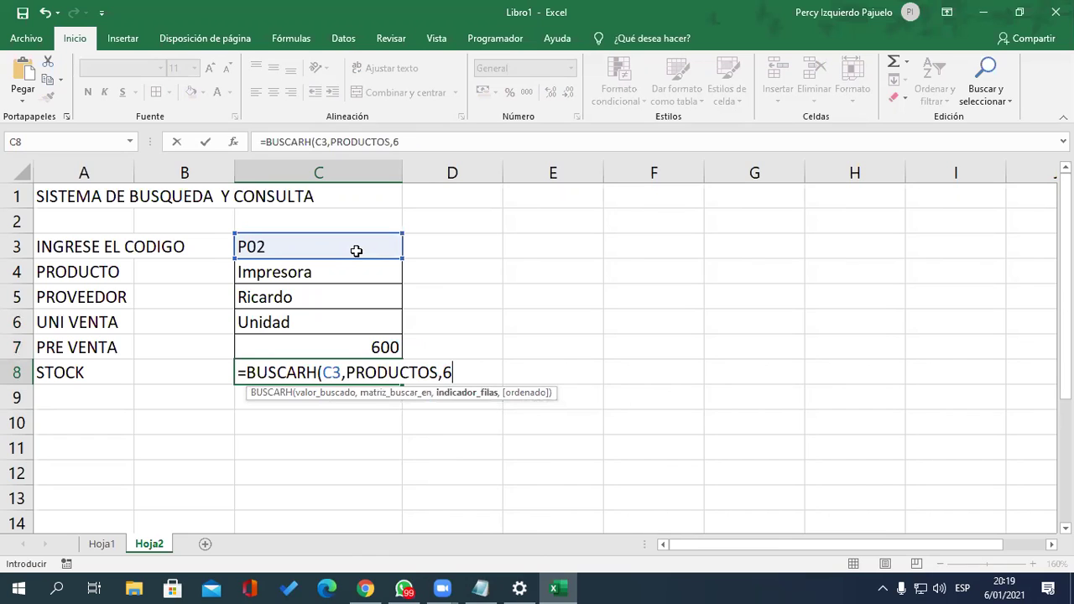
text(,0))
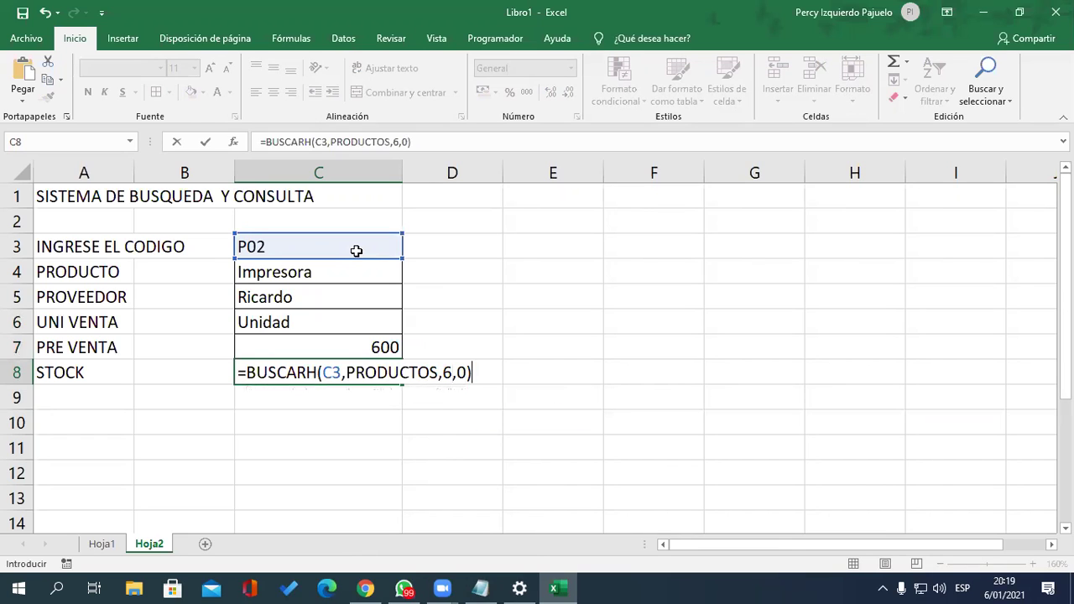
double_click(446, 372)
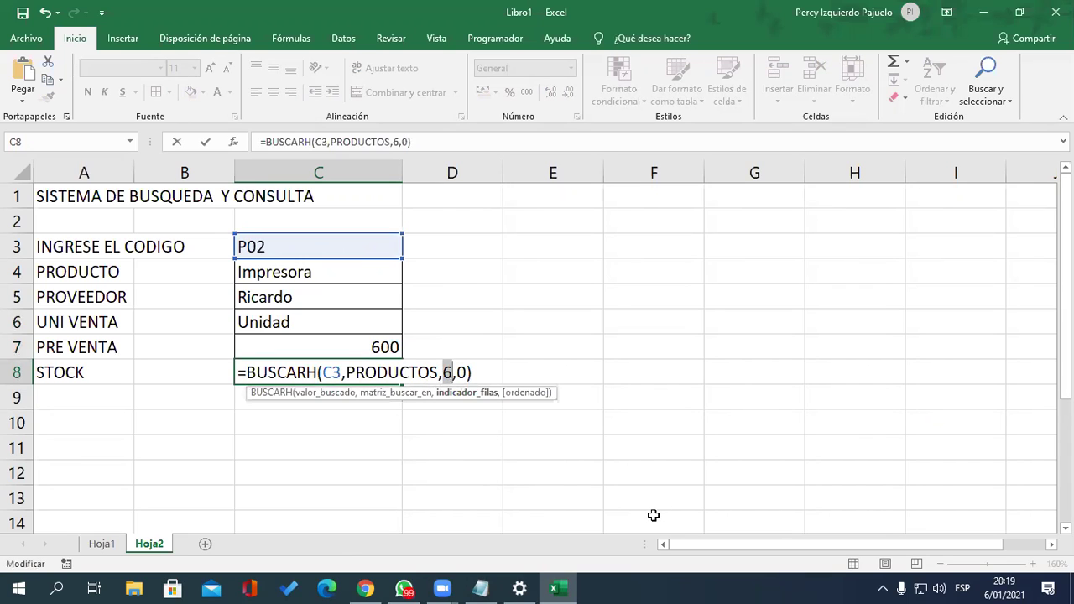
key(Return)
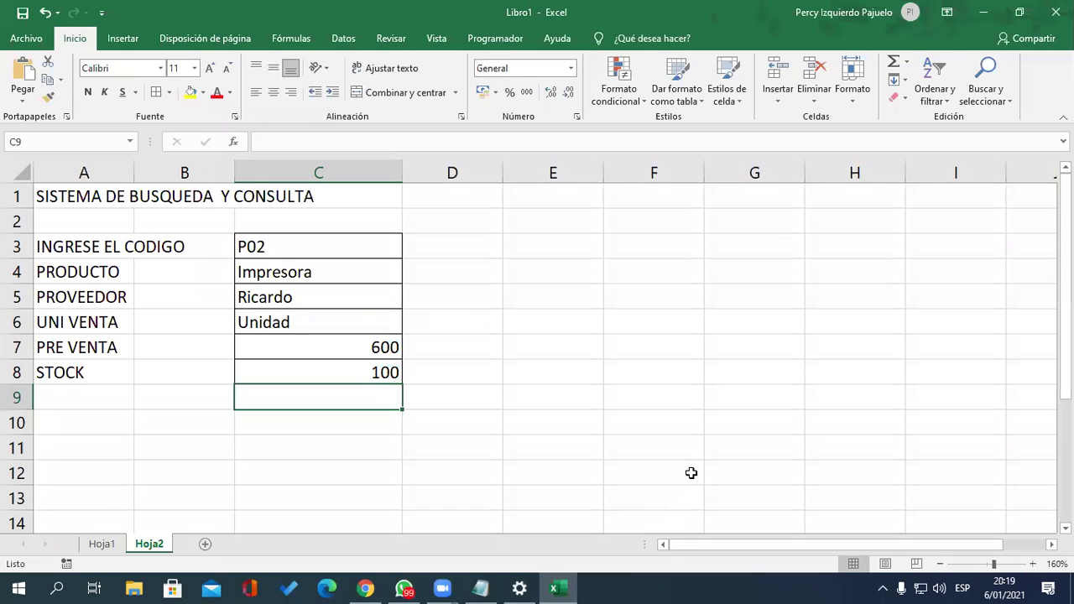
click(710, 293)
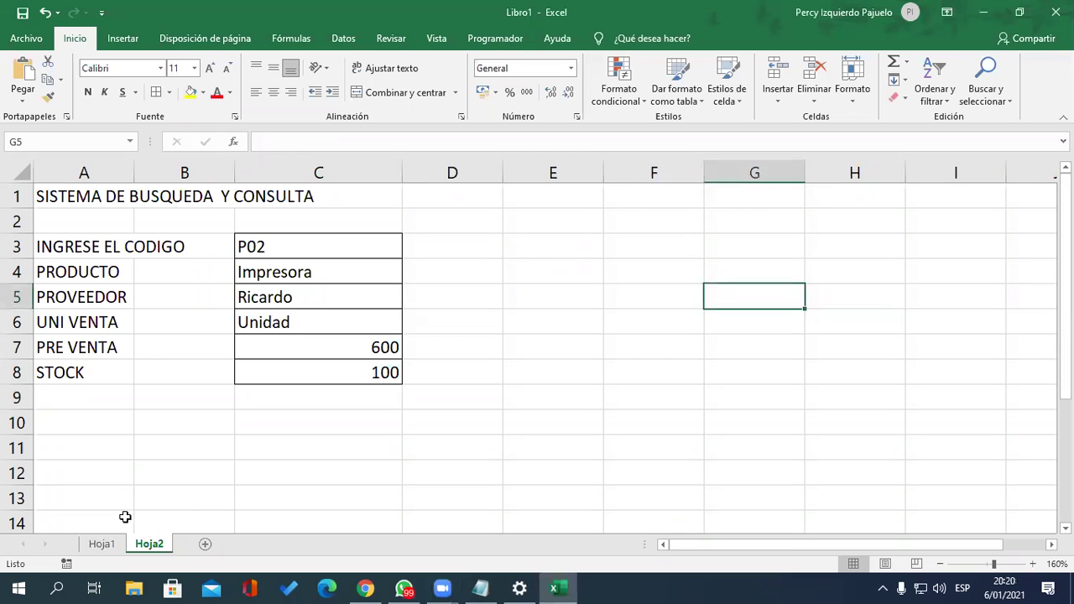
click(105, 544)
Verify B1:F6 on Hoja1 is named PRODUCTOS, then return to code cell C3 on Hoja2
drag(164, 193, 537, 307)
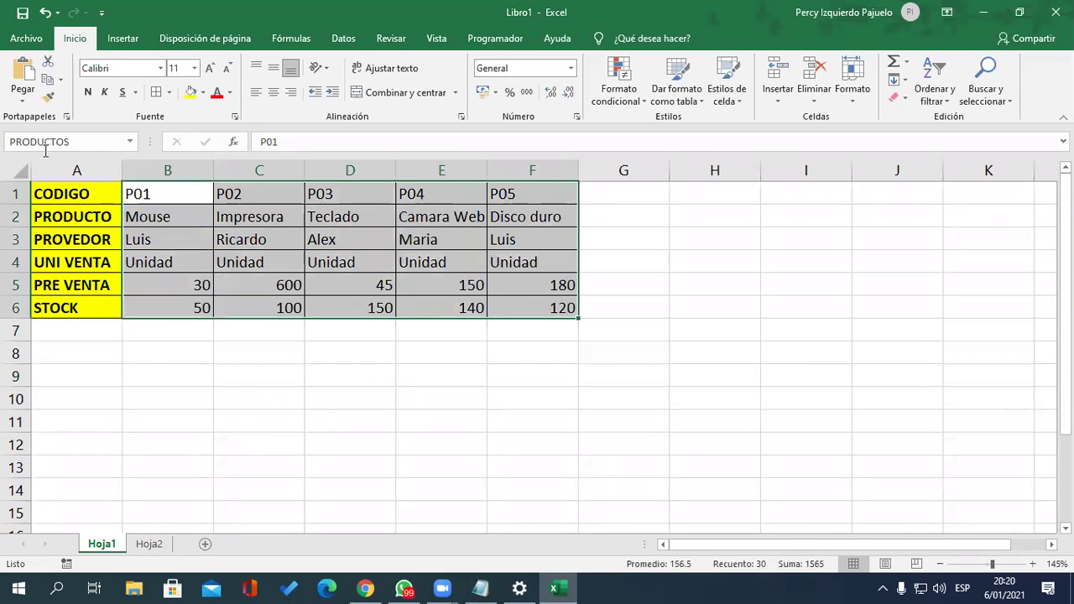
click(89, 141)
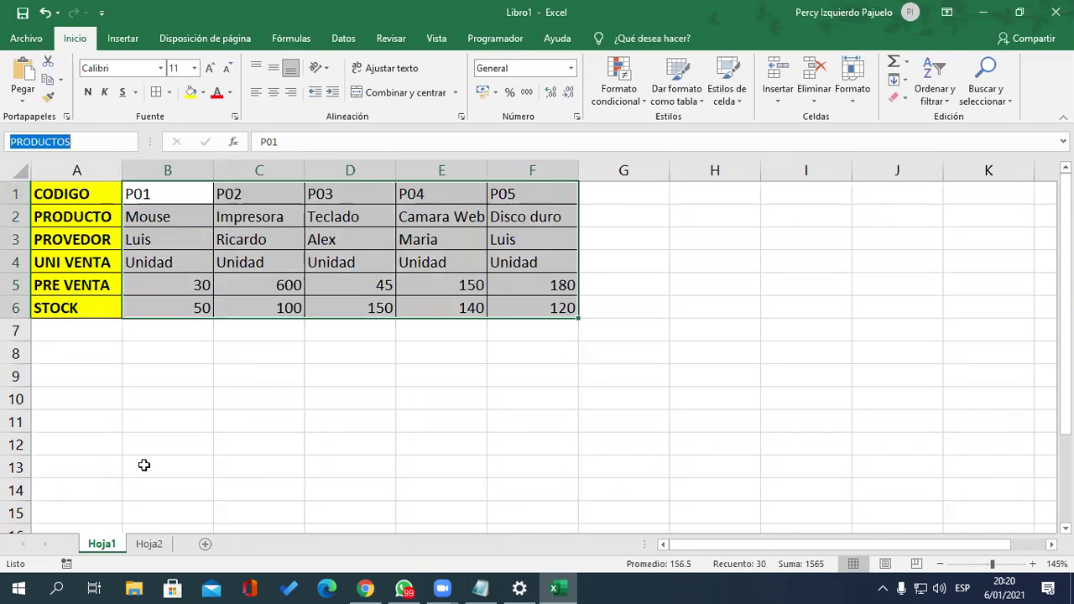
click(148, 544)
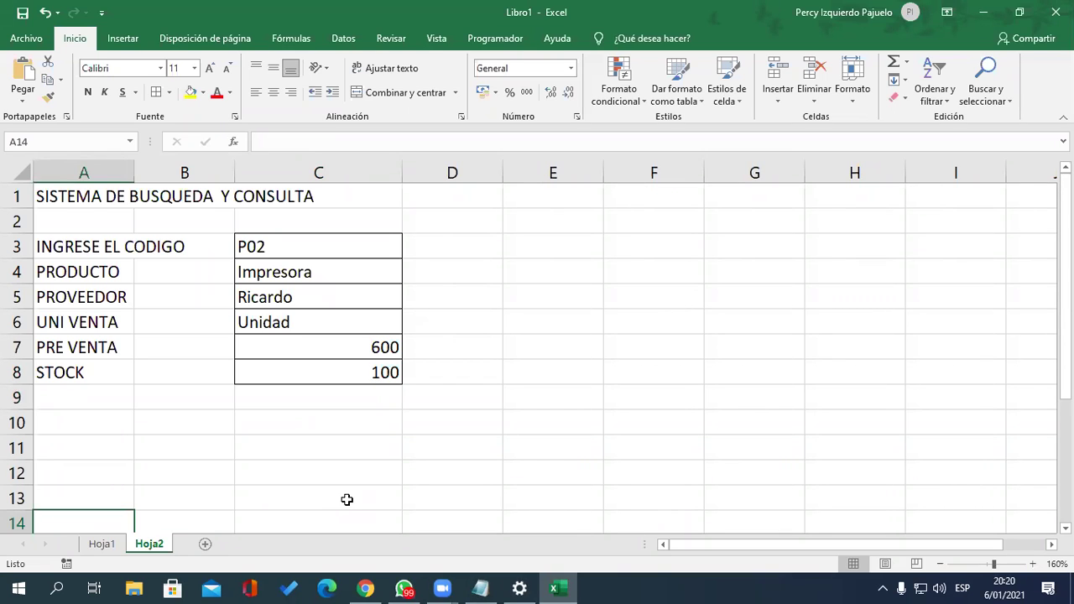
click(353, 248)
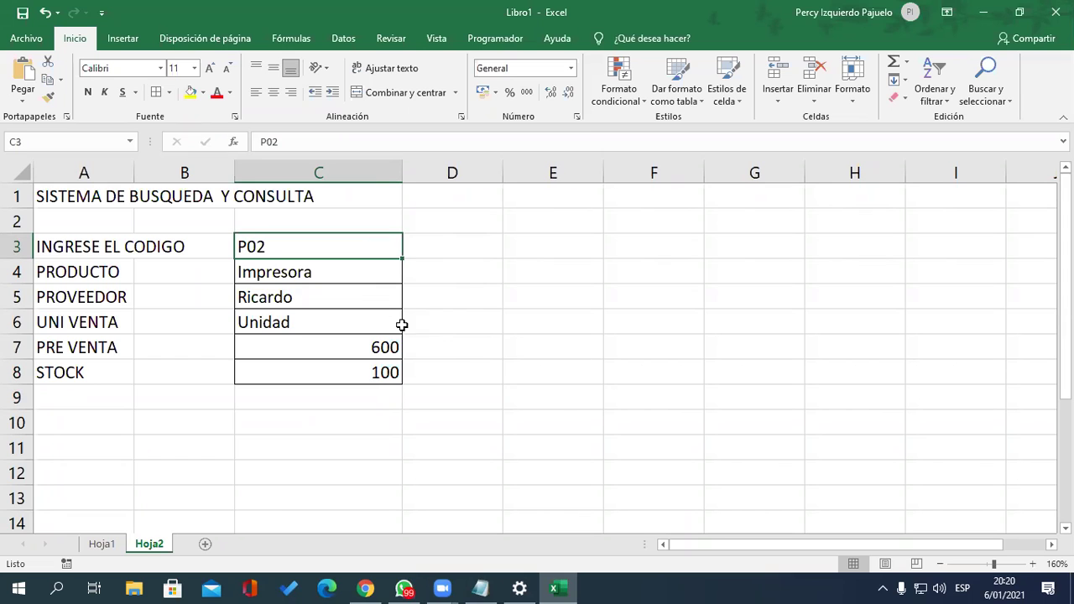
click(445, 315)
key(Return)
click(362, 246)
With C3 selected, bring up the Datos ribbon's data tools for validation
click(345, 39)
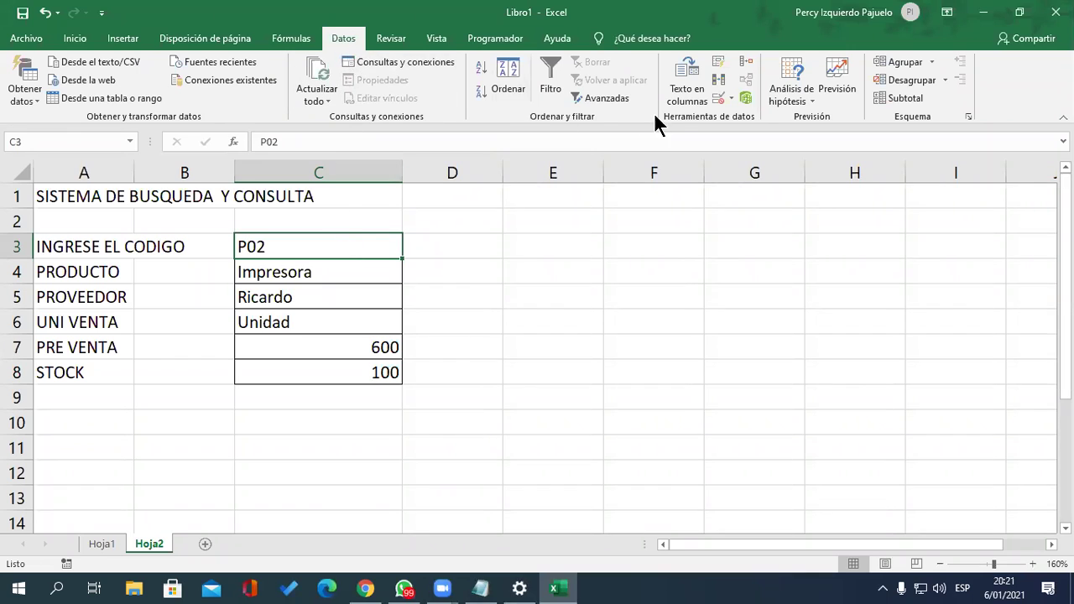
Give Hoja2's C3 a List validation sourced from the codes P01–P05 in Hoja1!$B$1:$F$1
click(717, 97)
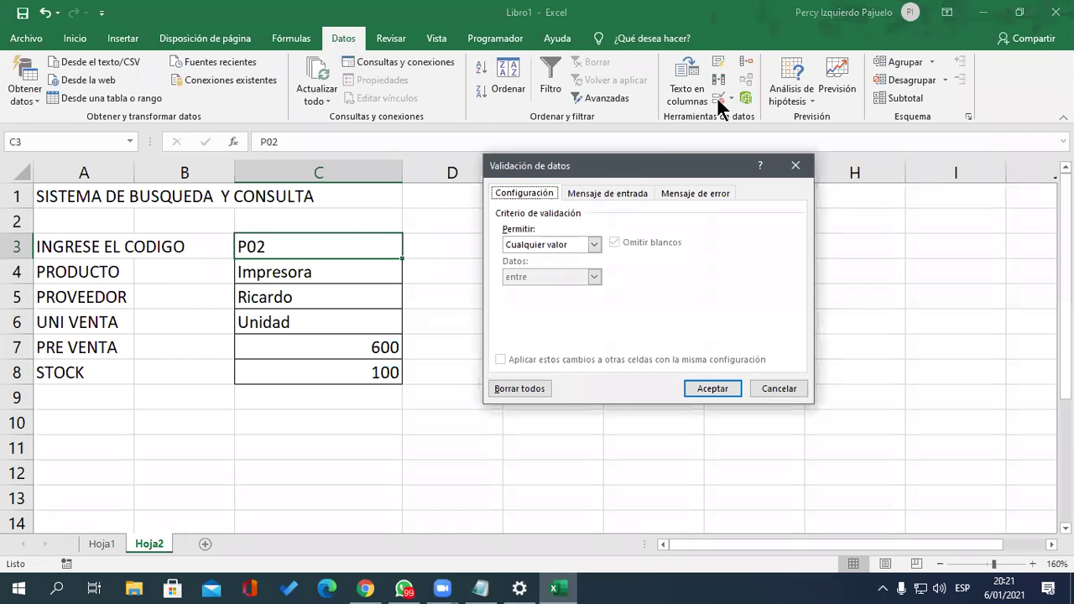
click(595, 244)
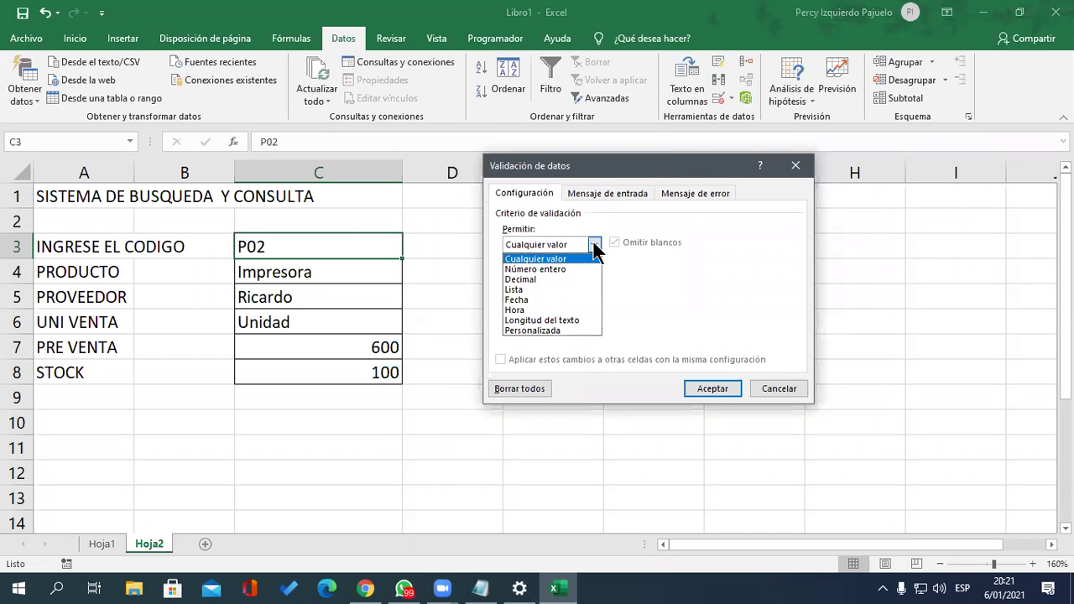
click(569, 290)
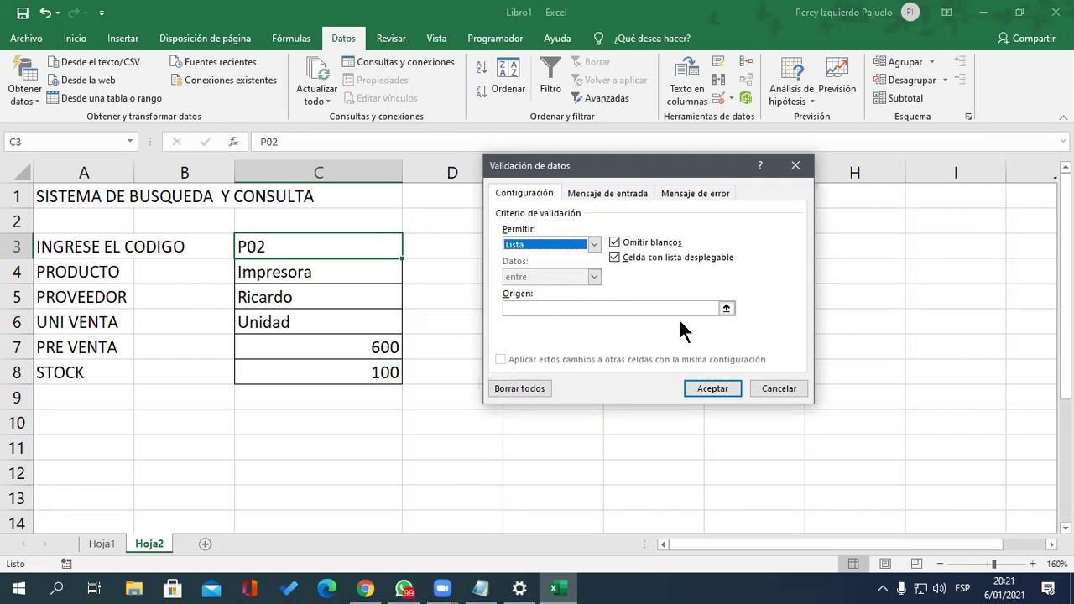
click(727, 309)
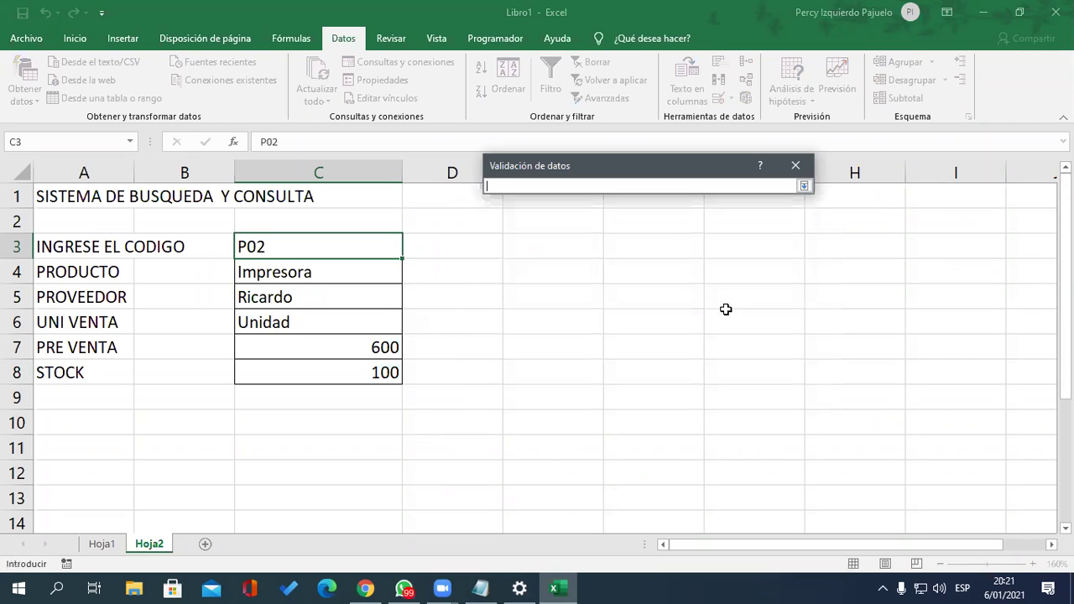
click(102, 544)
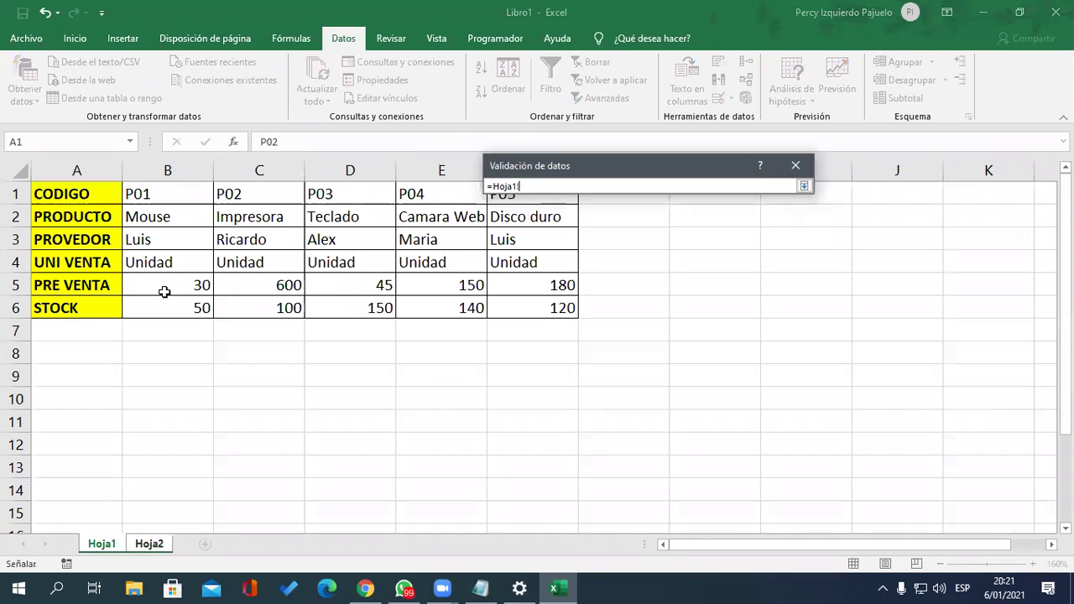
drag(167, 198, 541, 202)
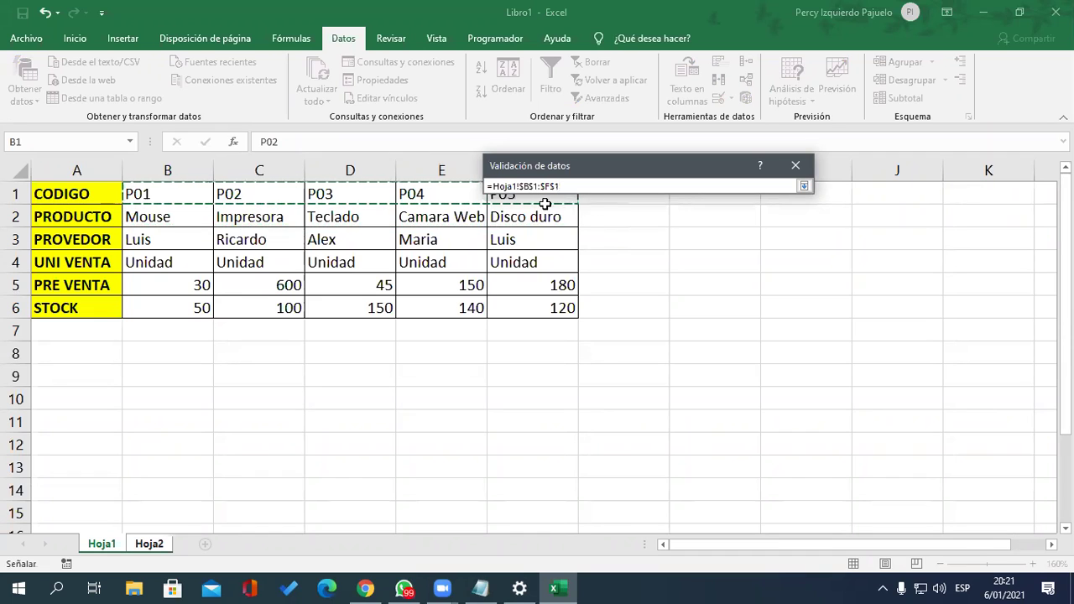
click(803, 186)
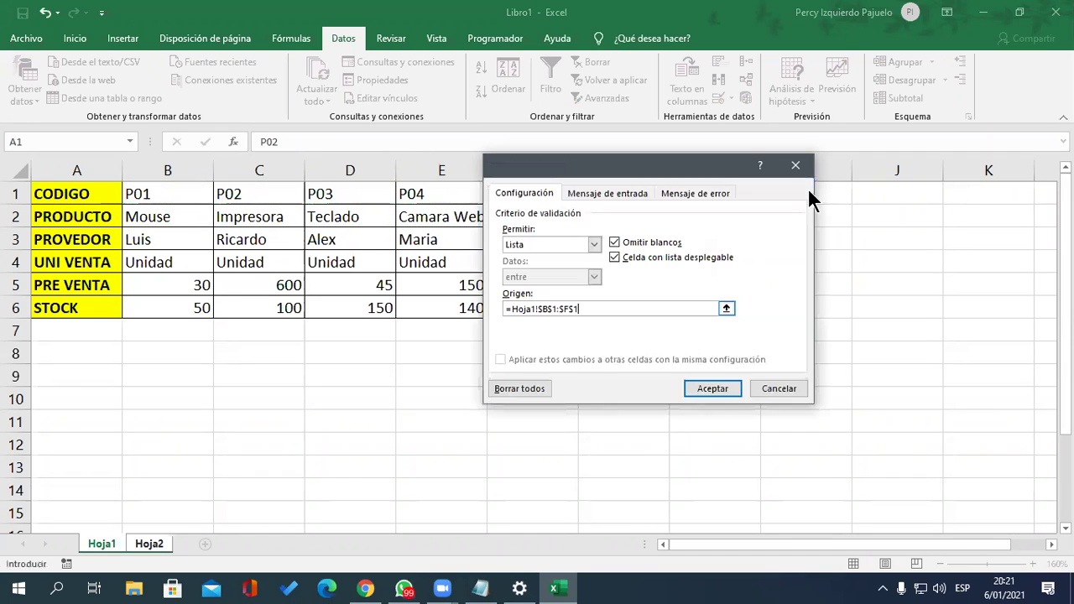
click(712, 387)
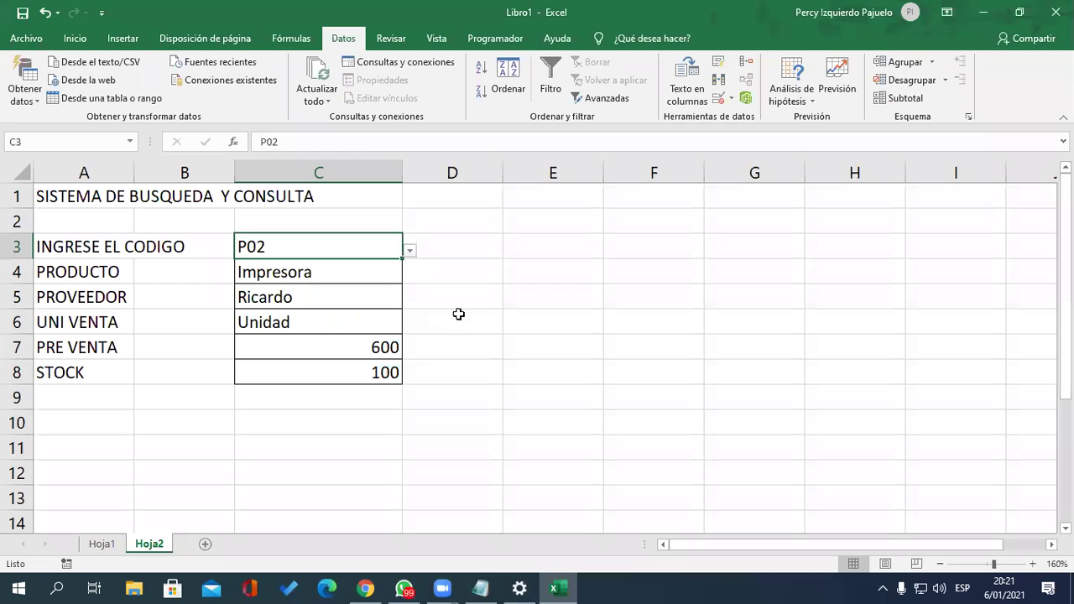
click(419, 256)
click(376, 249)
click(408, 251)
click(340, 335)
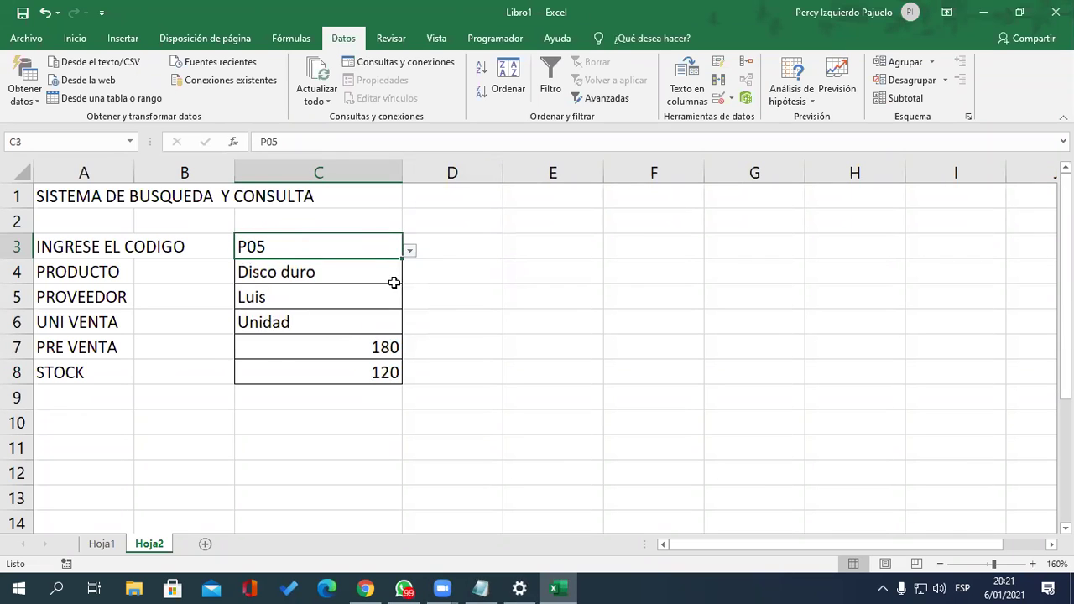
click(409, 251)
click(369, 299)
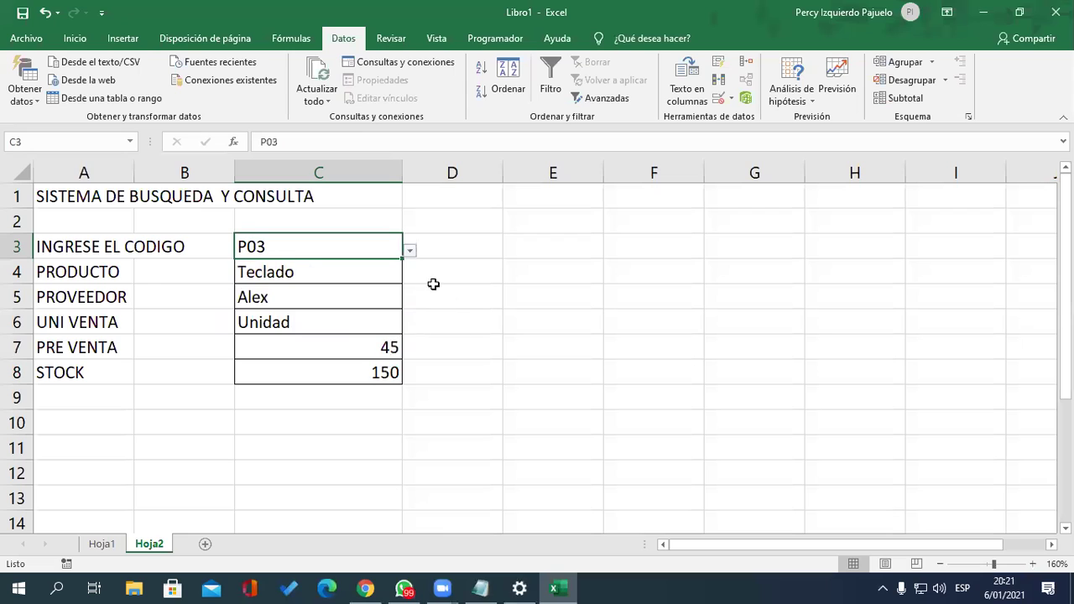
click(411, 251)
click(360, 285)
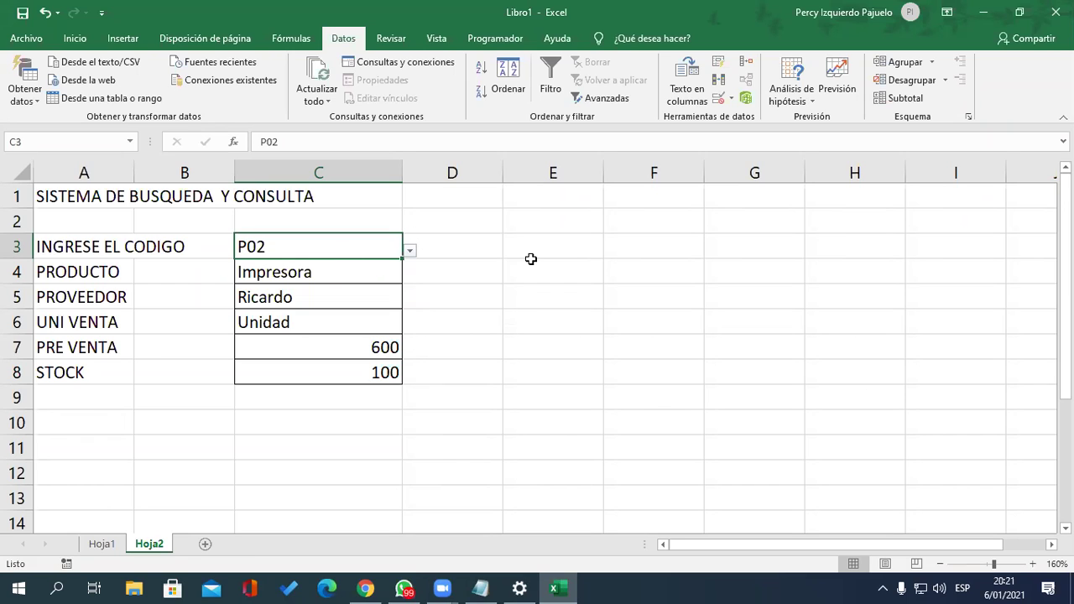
text(P10)
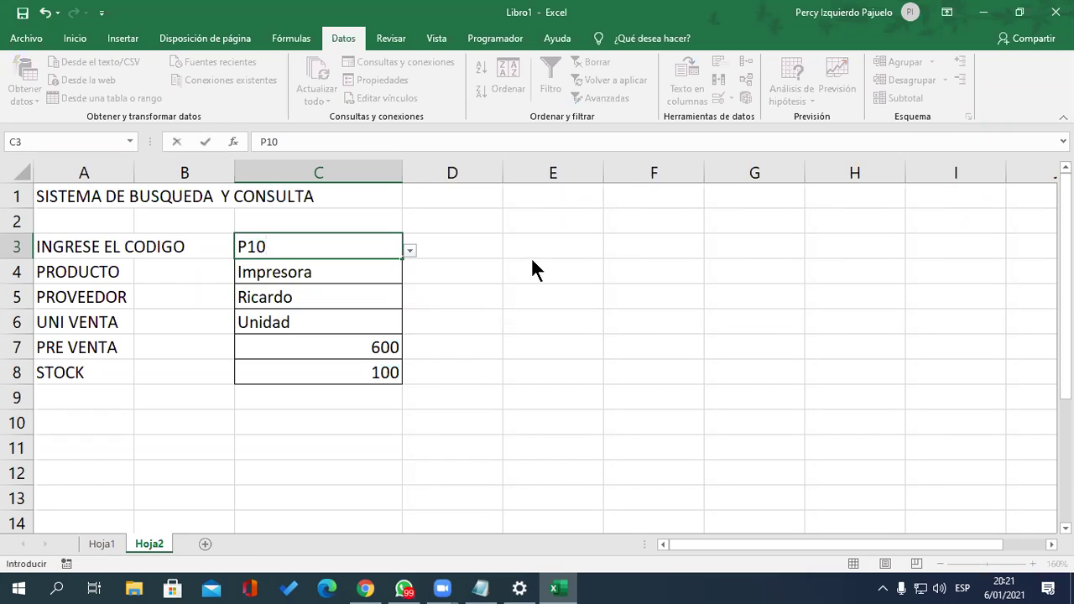
key(Return)
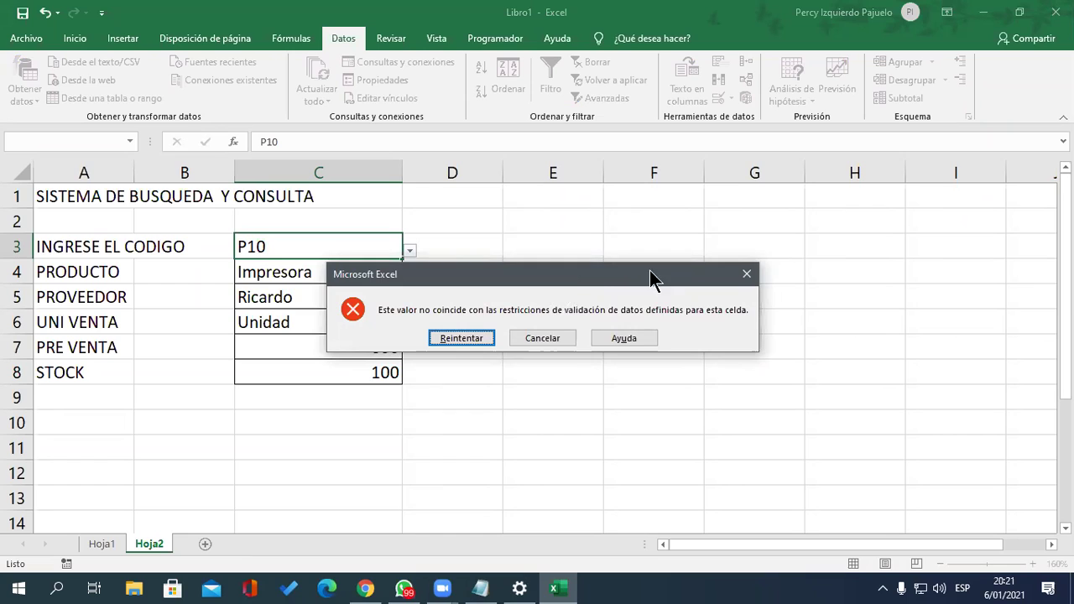
drag(591, 278, 705, 232)
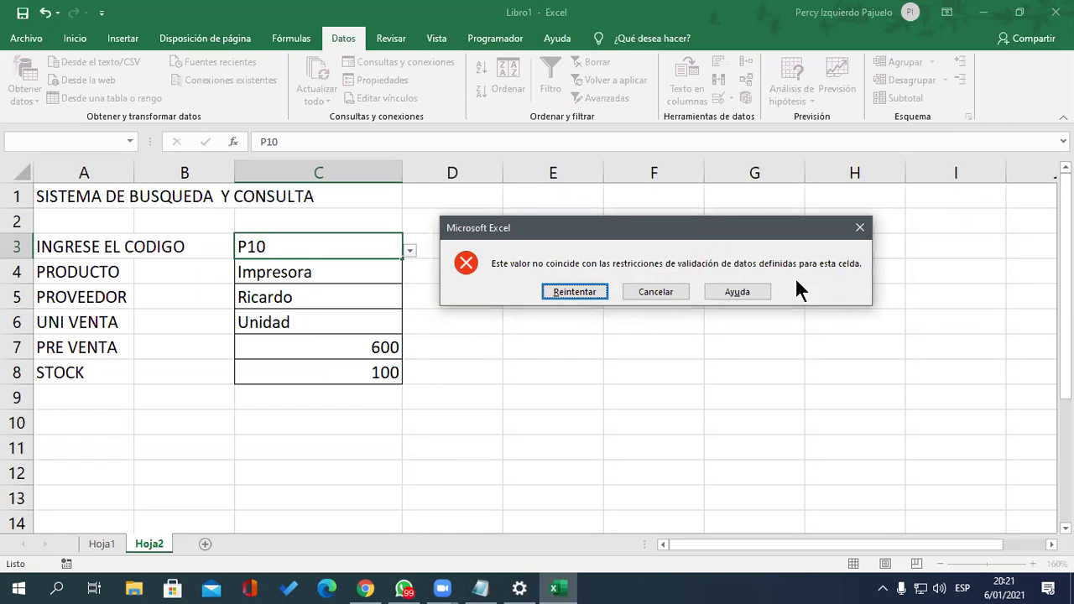
click(587, 292)
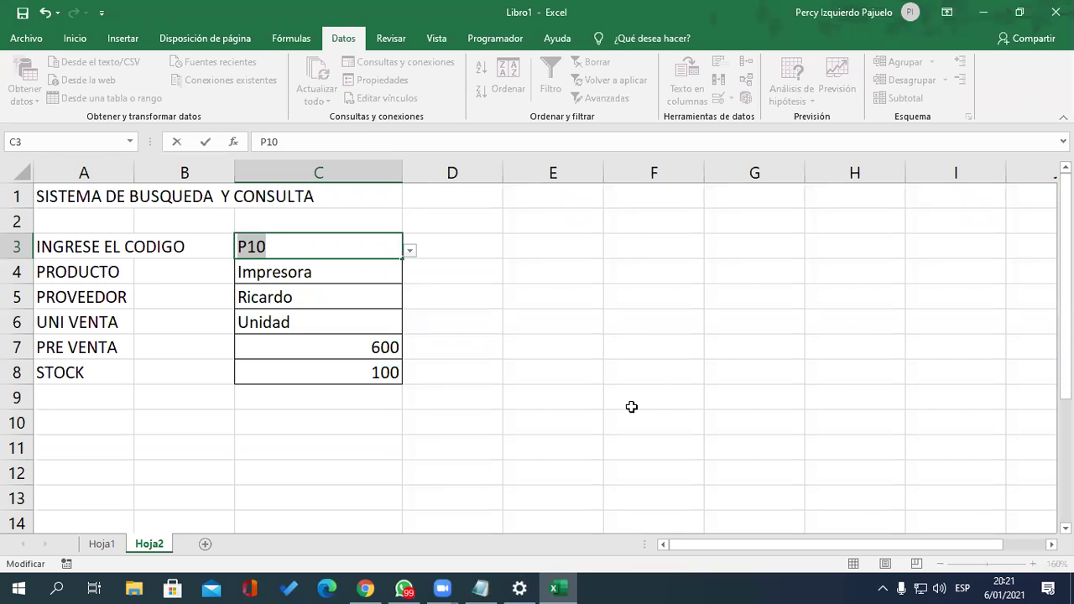
text(KHKJV)
key(Return)
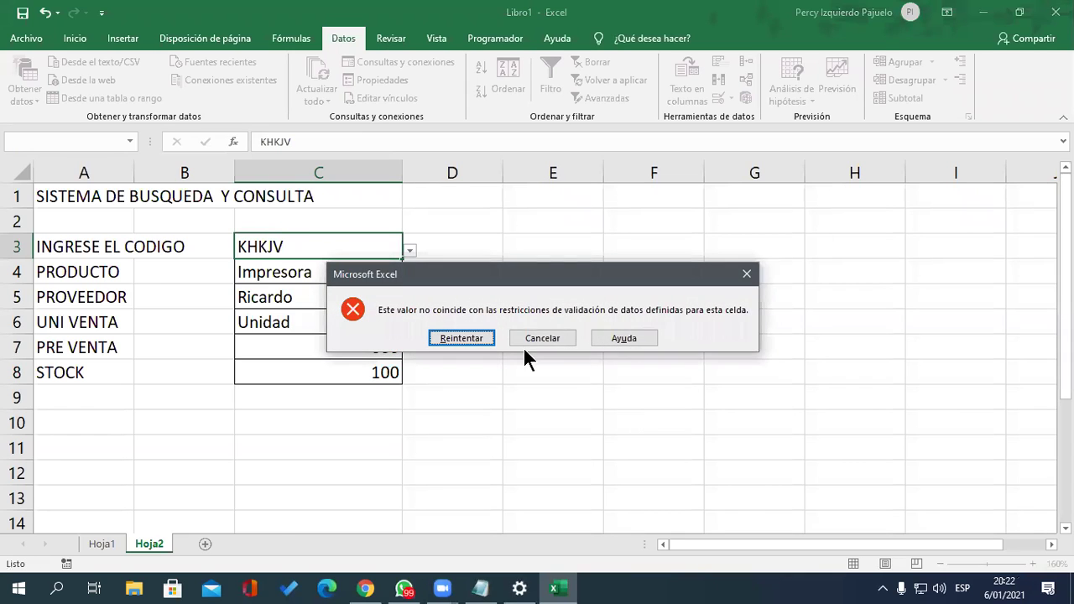
drag(493, 266, 590, 201)
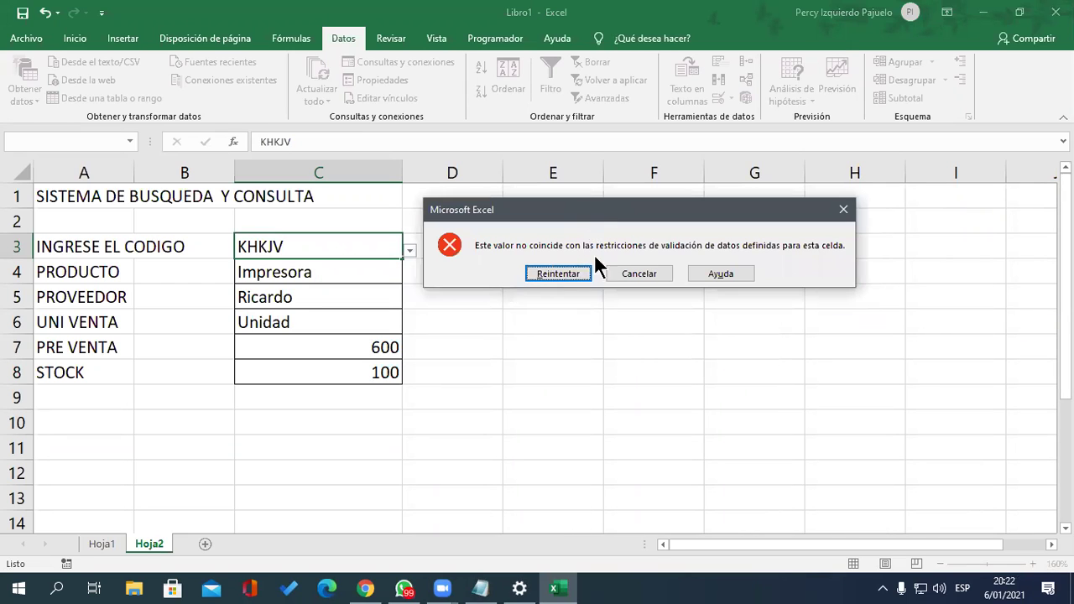
click(546, 270)
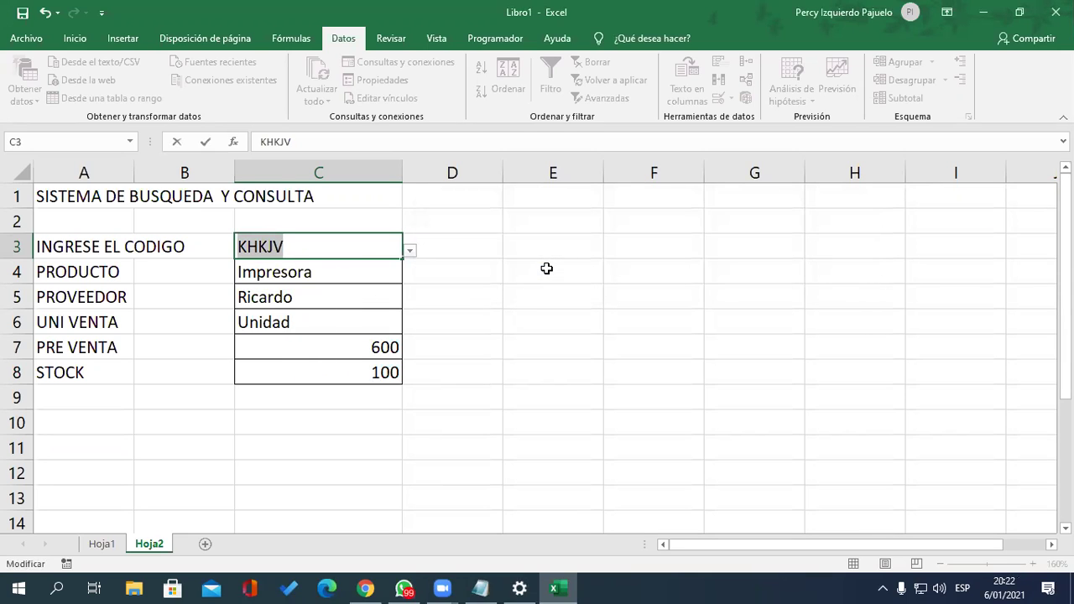
click(461, 255)
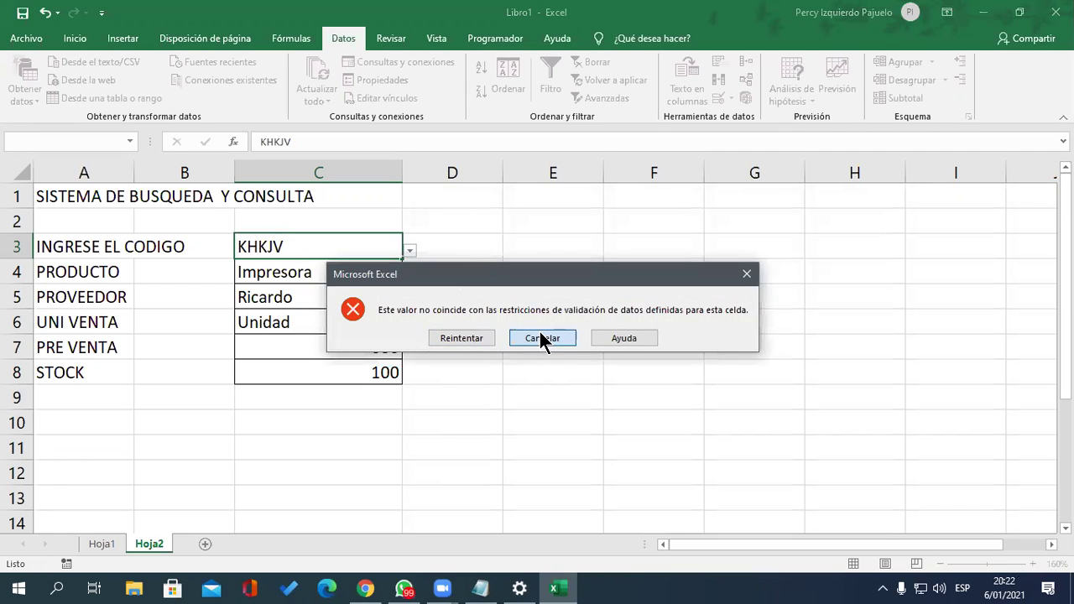
click(541, 336)
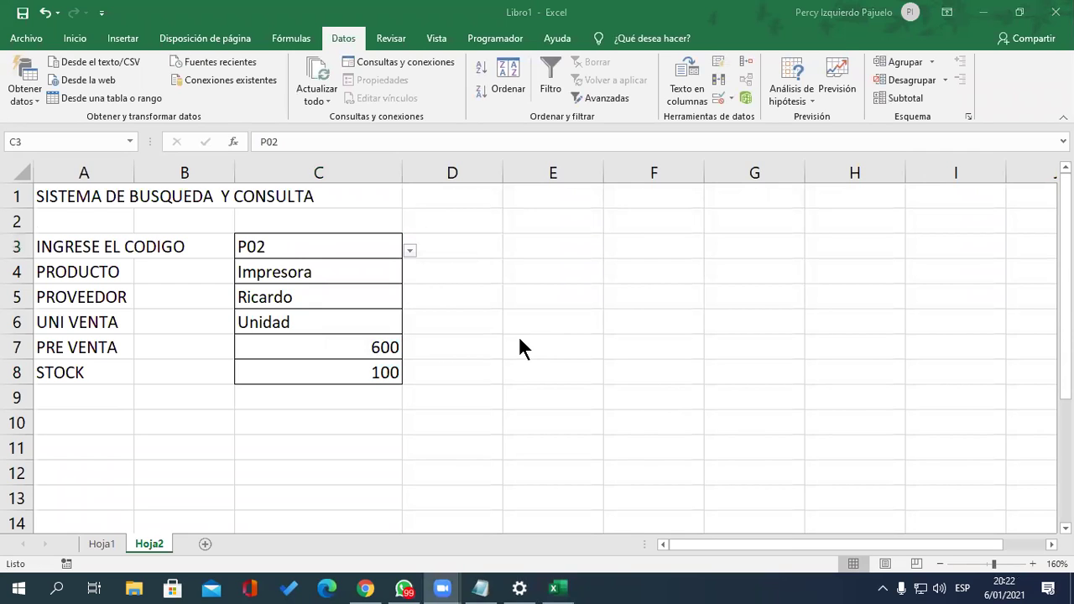
Add sheet Hoja3 listing SOLTERO, CASADO, VIUDO, DIVORCIADO in A1:A4, and widen column A
click(374, 245)
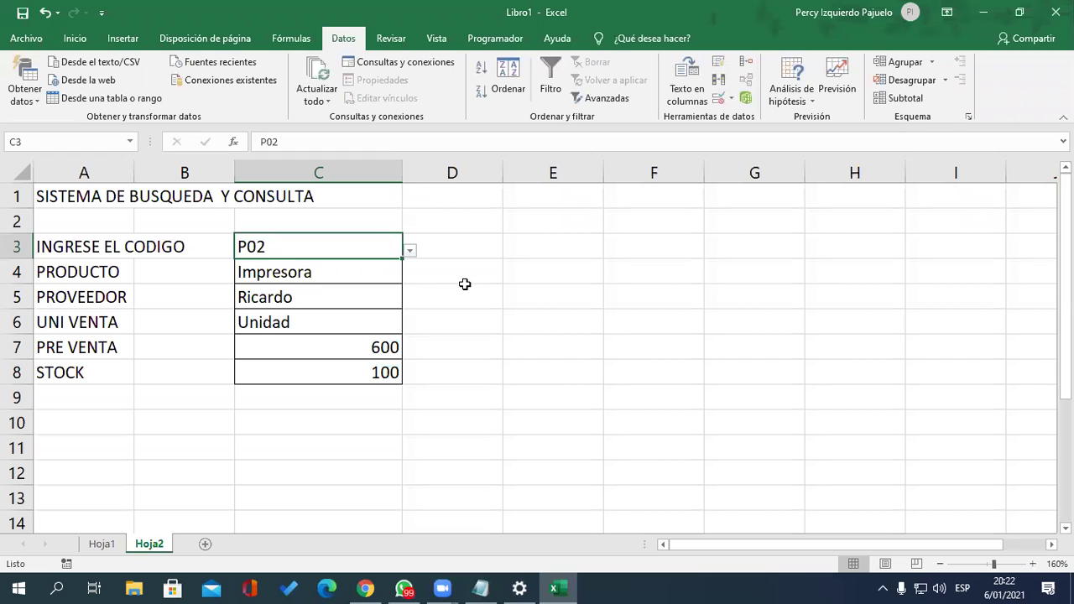
click(205, 544)
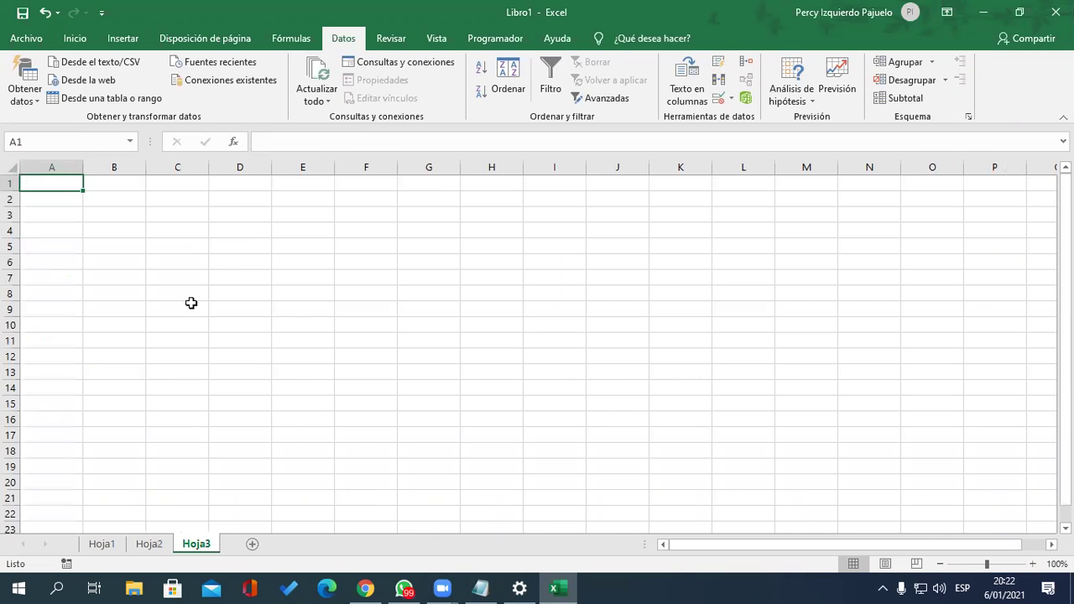
ctrl+scroll(192, 303, up, 2)
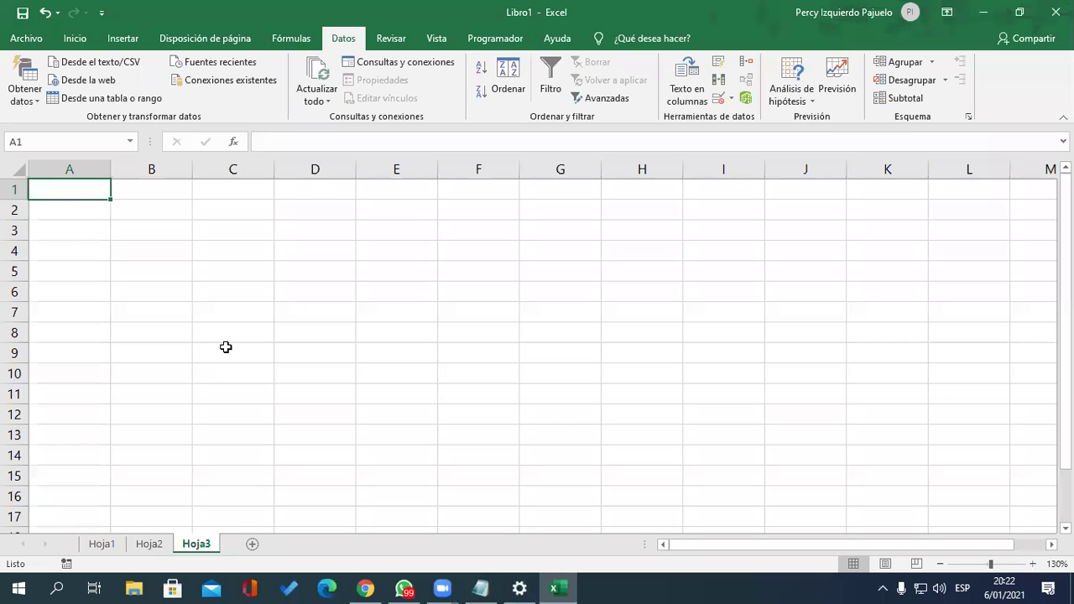
text(SOLTERO)
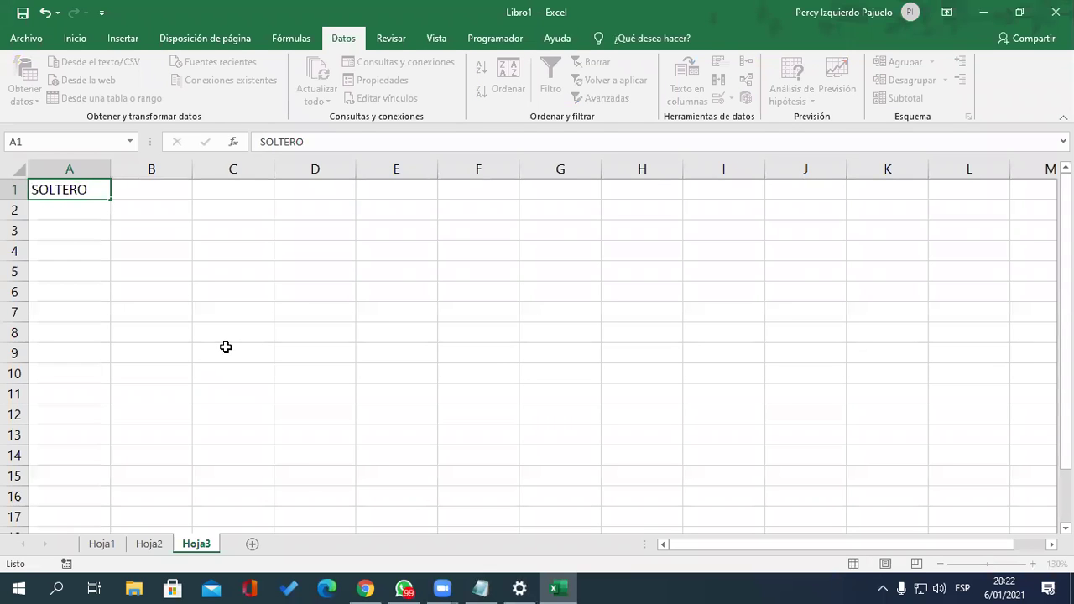
key(Return)
text(CASADO)
key(Return)
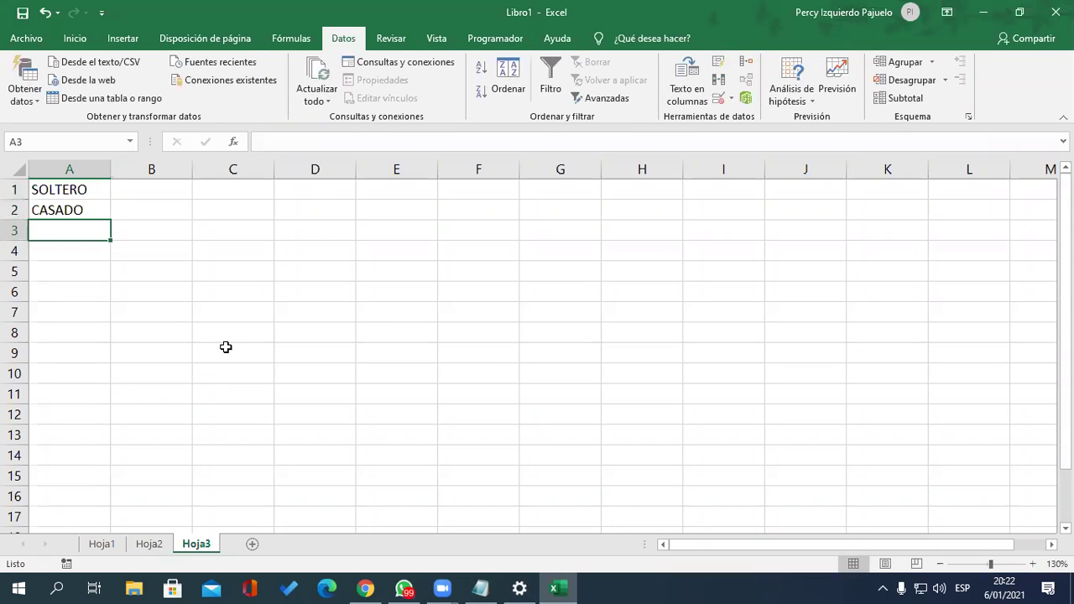
text(VIUDO)
key(Return)
text(DIVORCIADO)
key(Return)
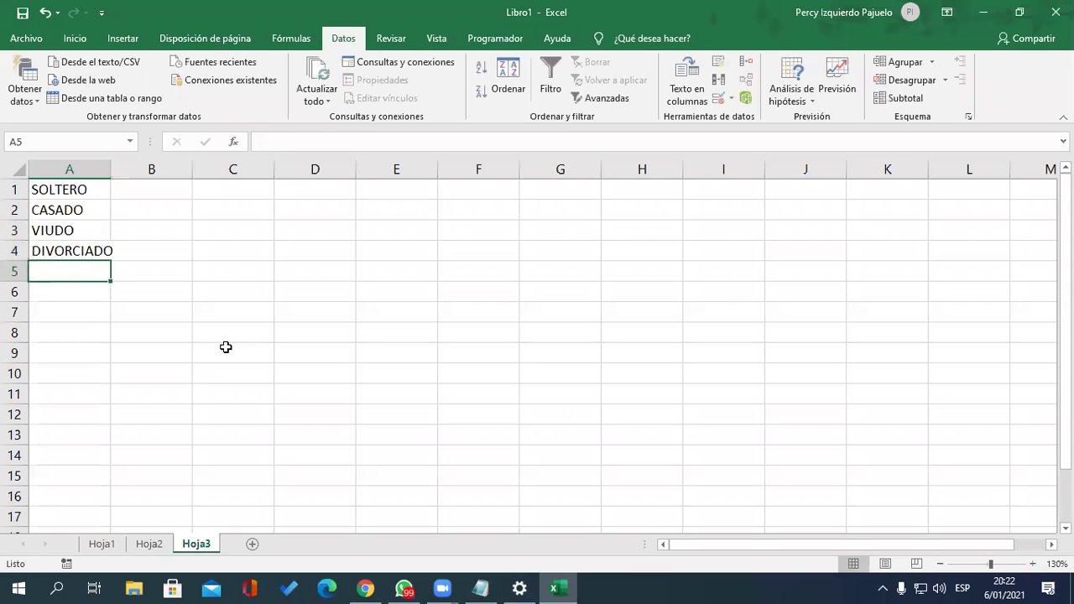
drag(111, 172, 136, 173)
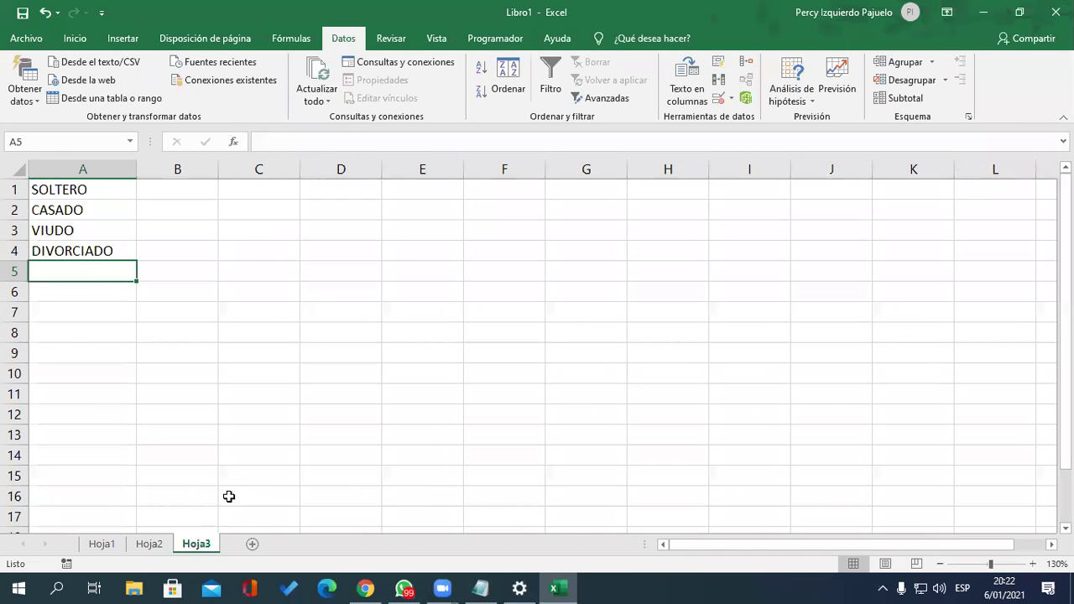
On Hoja2, check C3's code drop-down, leaving P02 selected
click(149, 545)
click(415, 252)
click(392, 250)
click(412, 250)
click(376, 250)
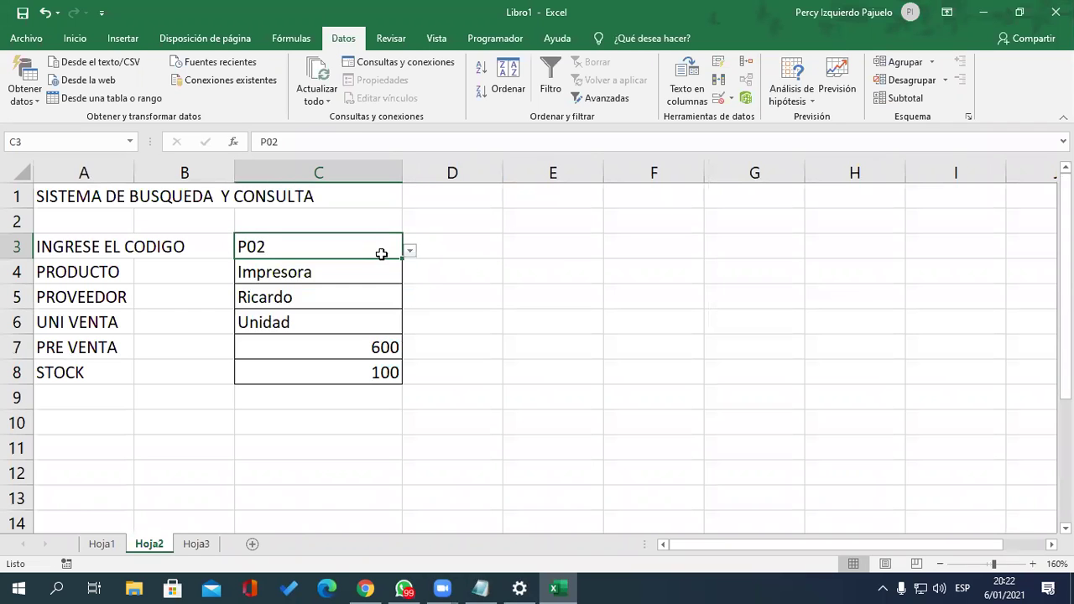
Back on Hoja3, select the four statuses in A1:A4, then deselect them
click(198, 543)
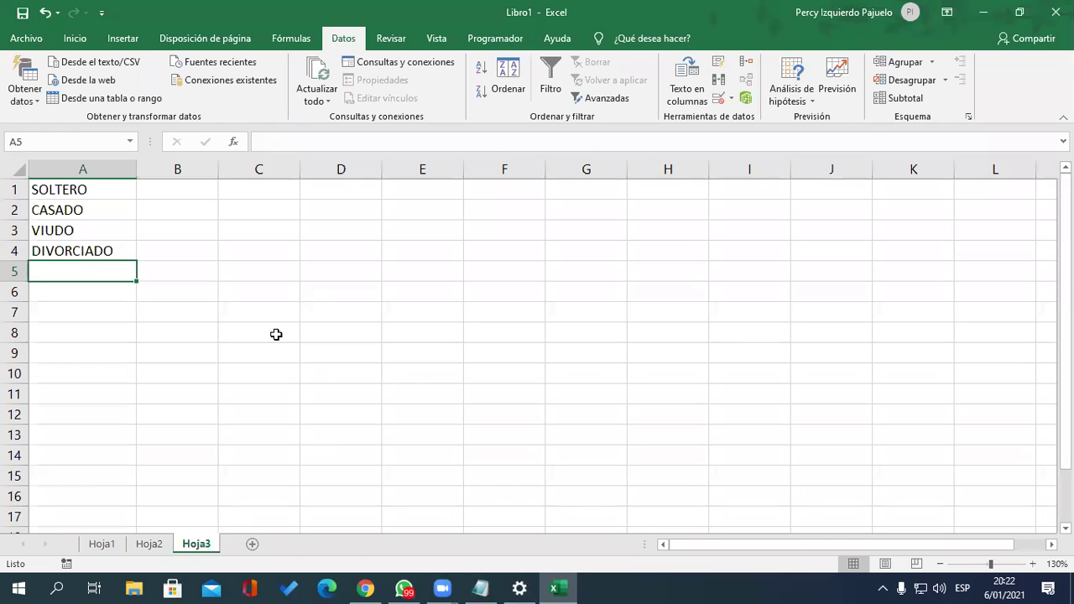
drag(232, 294, 233, 312)
click(86, 188)
drag(87, 202, 88, 246)
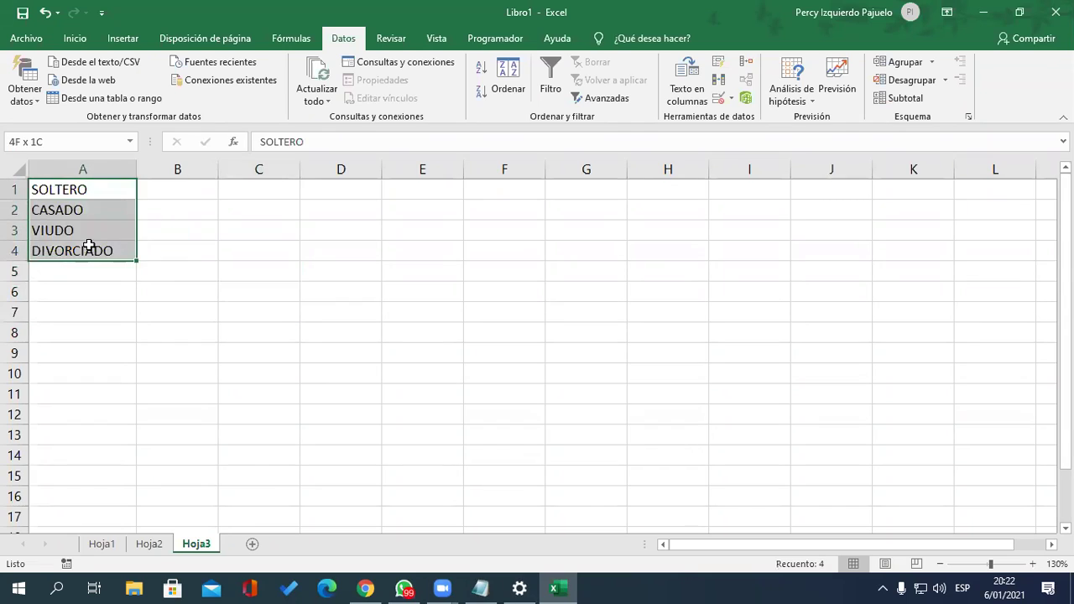
click(258, 312)
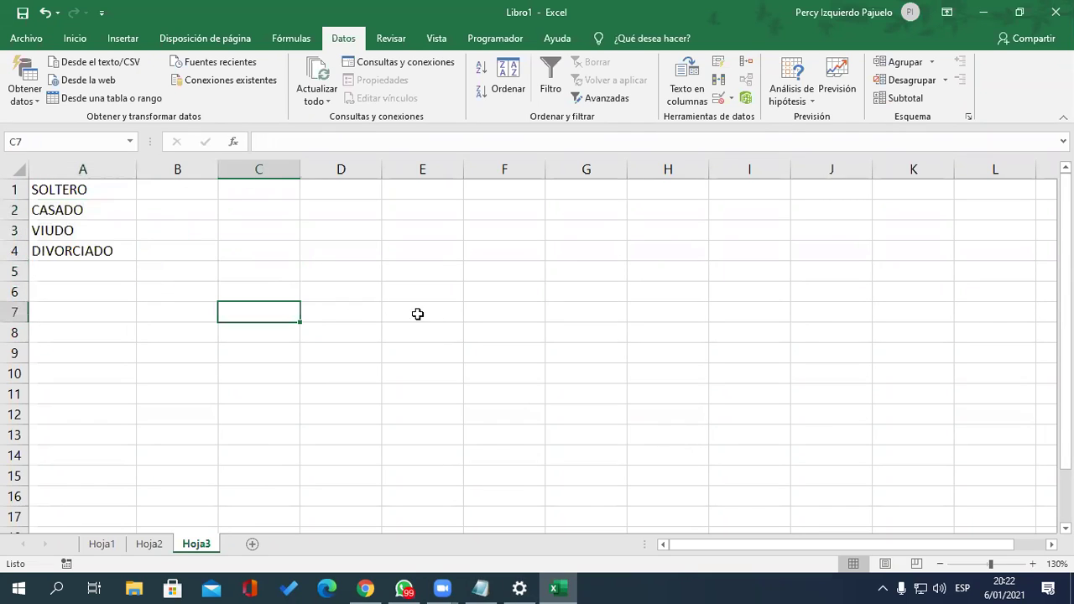
click(495, 315)
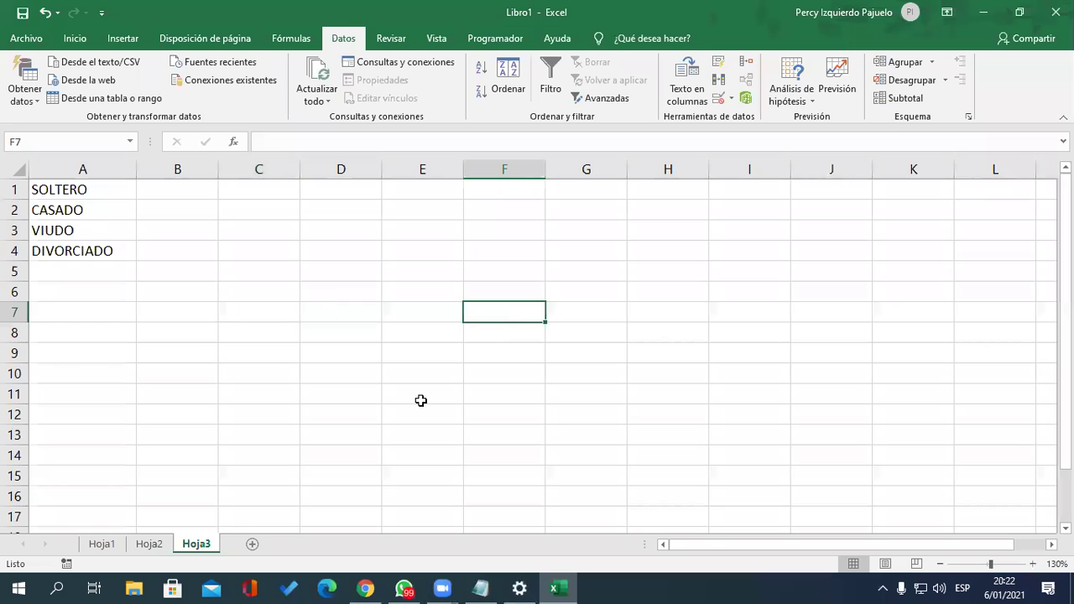
Add sheet Hoja4 with the heading SELECCIONE EL ESTADO CIVIL in A1, widening column A to fit
click(252, 544)
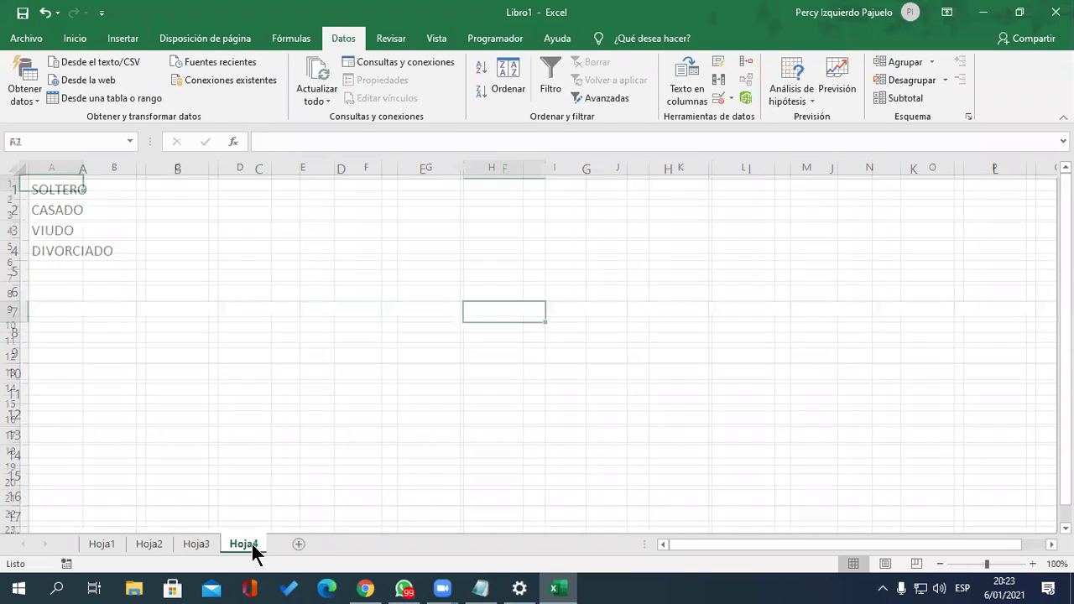
ctrl+scroll(84, 209, up, 3)
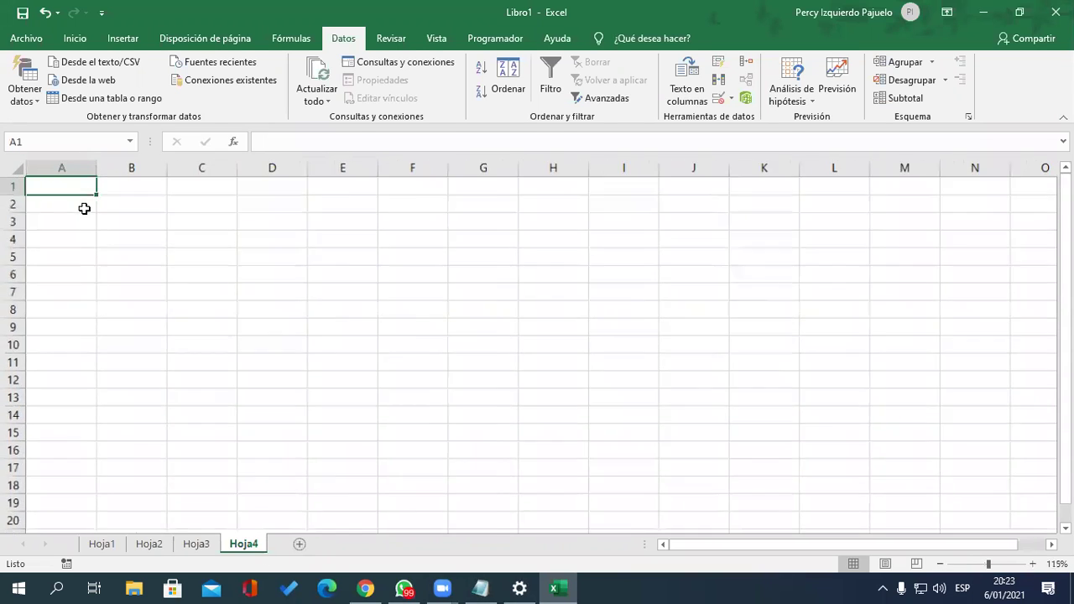
text(SELEC)
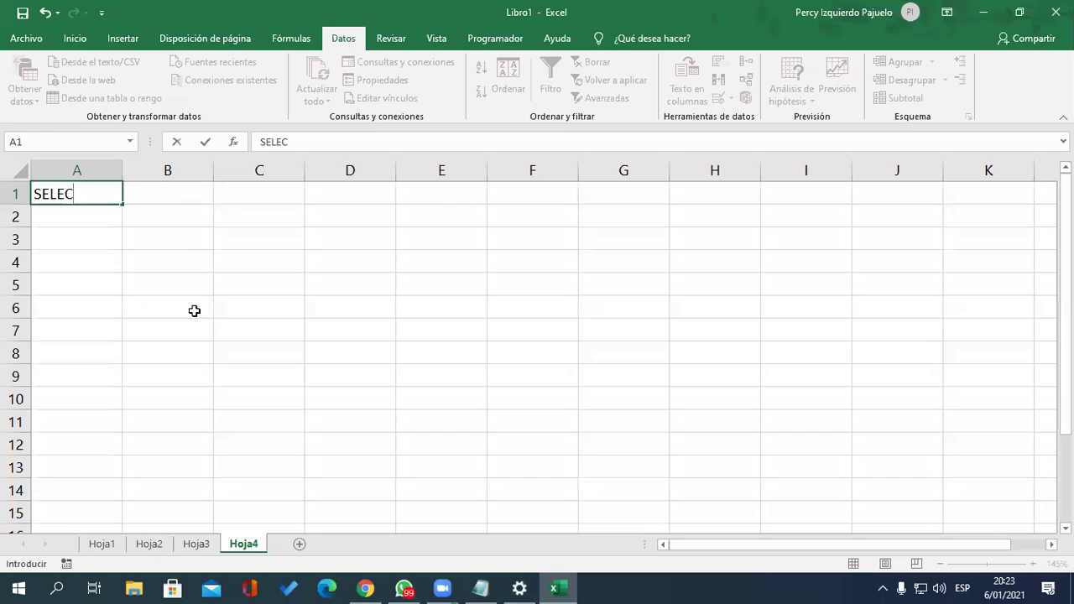
text(CIONE EL ESTADO CIVIL)
key(Return)
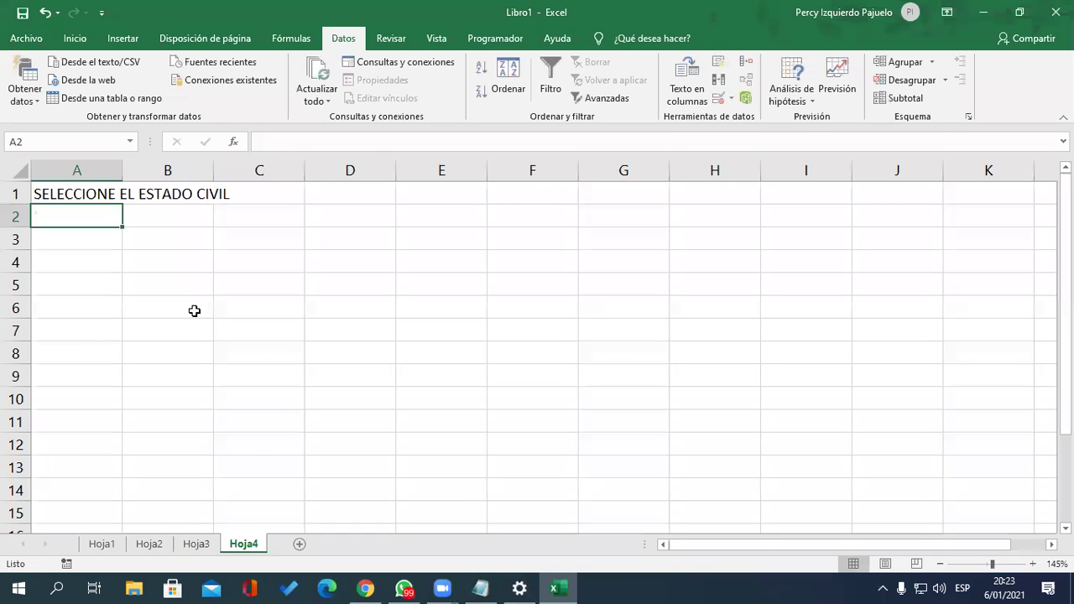
drag(122, 170, 250, 171)
click(283, 192)
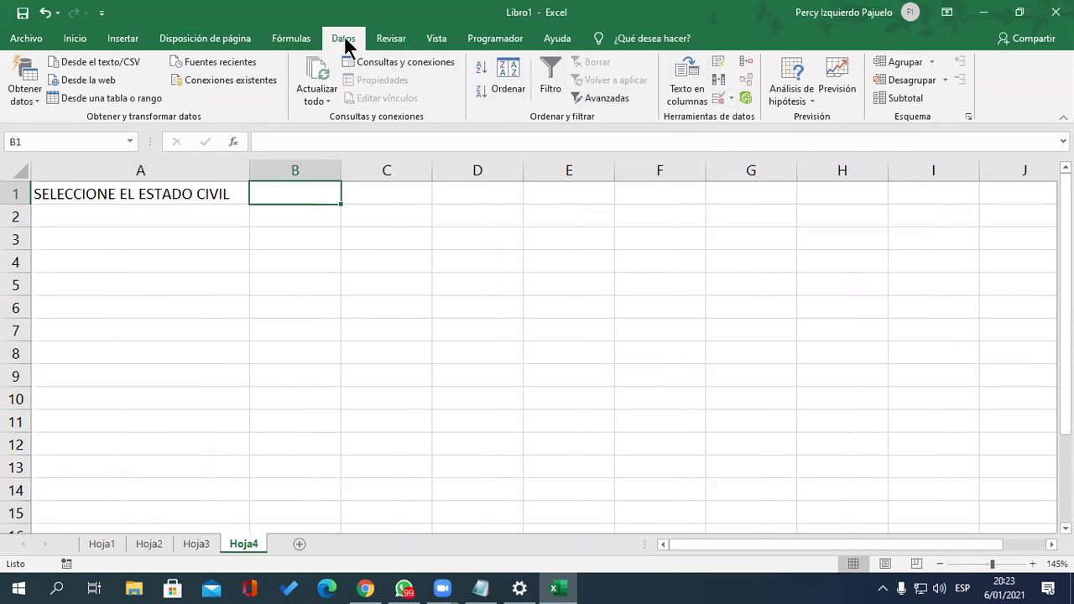
Set B1's validation to List with source =Hoja3!$A$1:$A$4, picked from the statuses on Hoja3
click(719, 101)
click(594, 244)
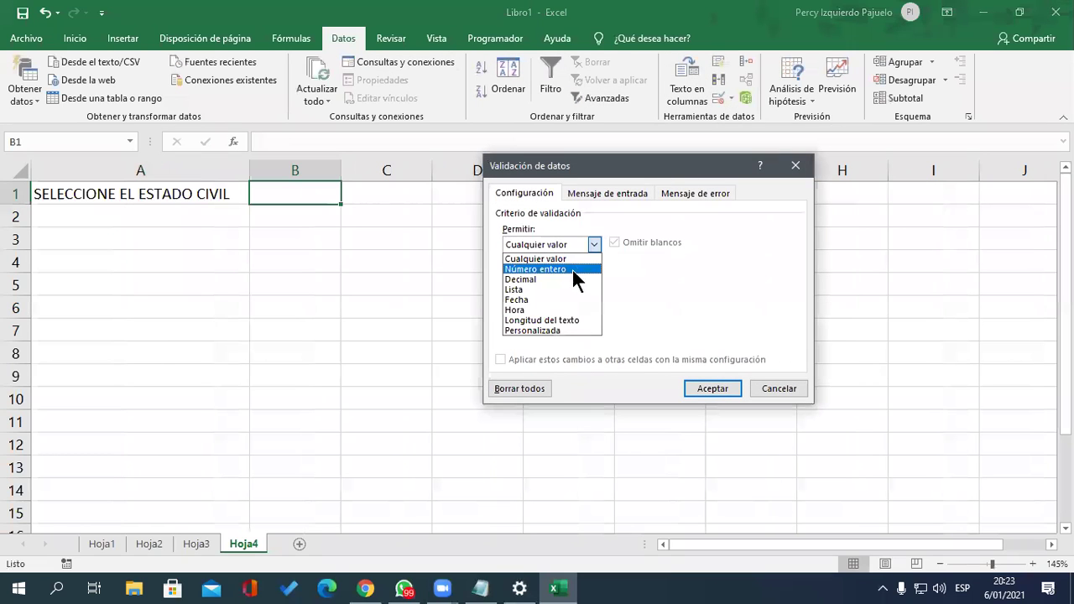
click(556, 290)
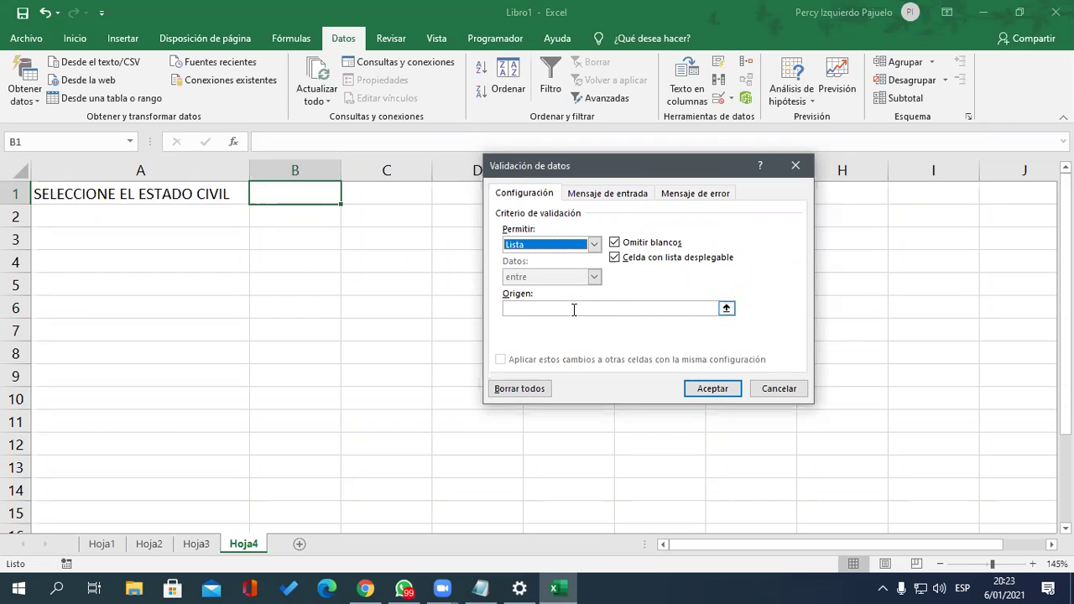
click(726, 309)
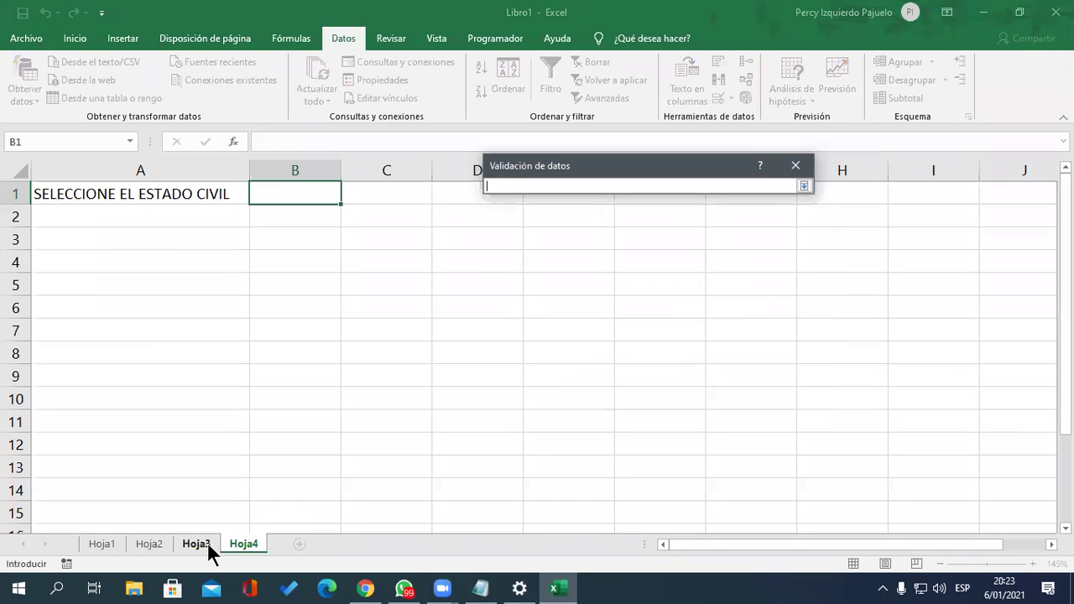
click(206, 544)
click(94, 199)
drag(94, 198, 87, 250)
drag(113, 192, 107, 246)
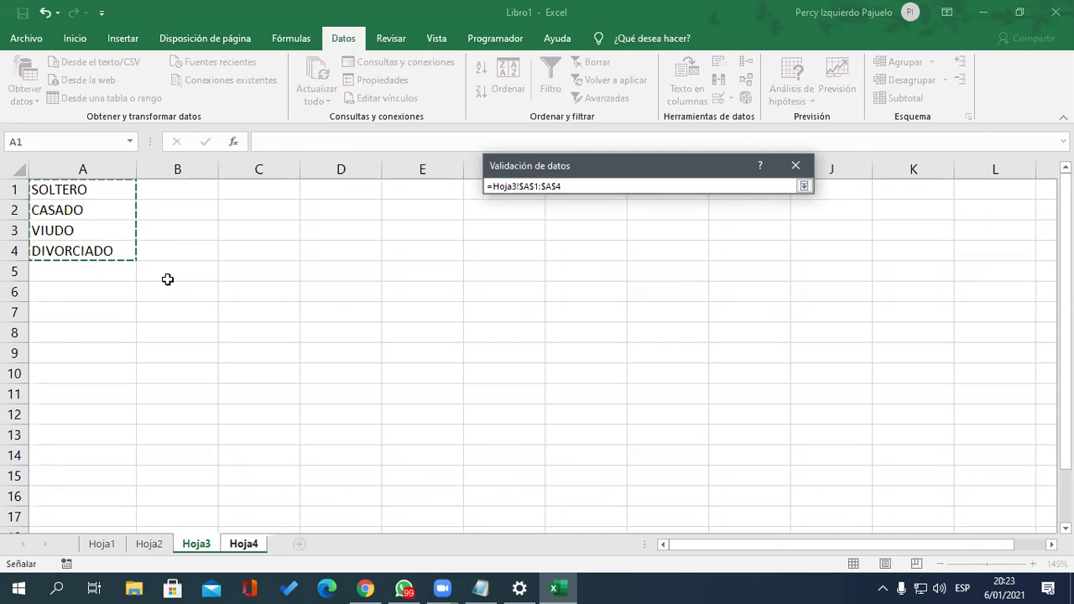
click(804, 185)
Apply the list validation and confirm B1's drop-down shows the four marital statuses
click(714, 386)
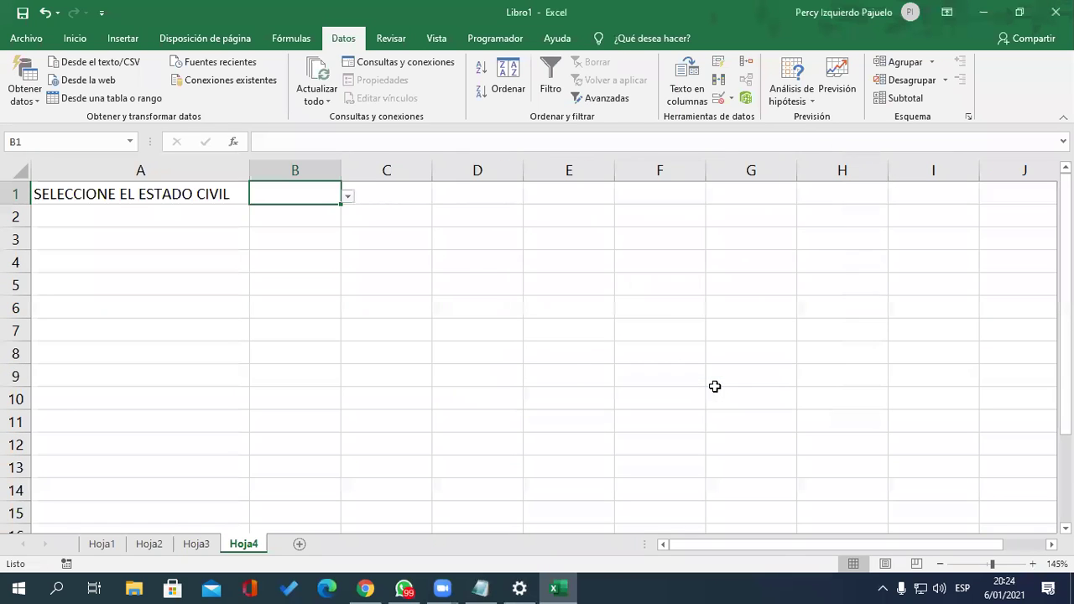
click(309, 331)
click(319, 191)
click(348, 198)
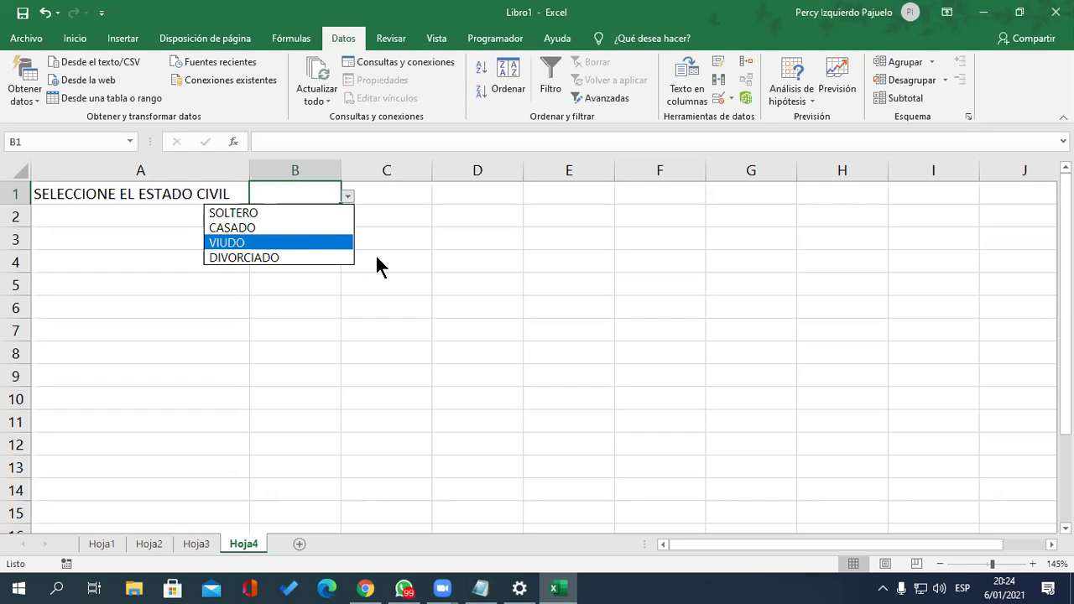
click(300, 201)
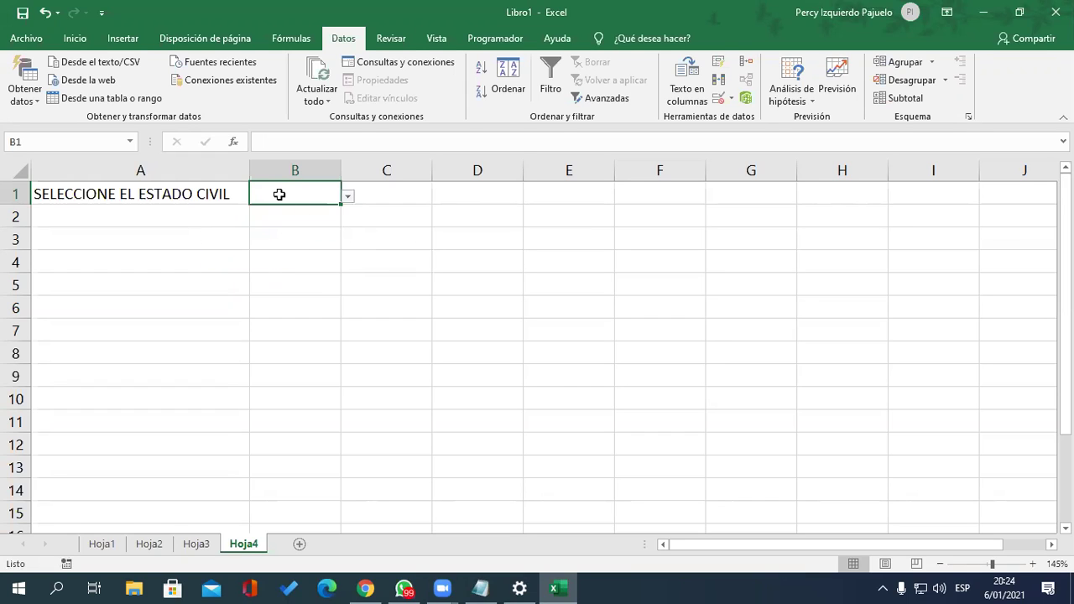
Enter the invalid text KJHKJHKJ in B1 to trigger the validation error
text(KJHKJHKJ)
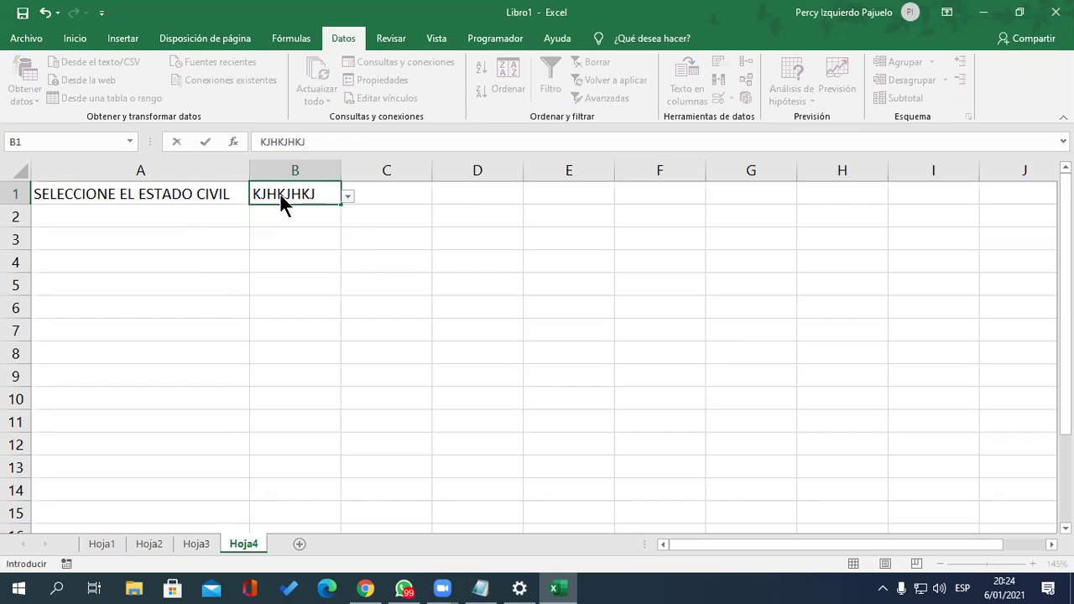
key(Return)
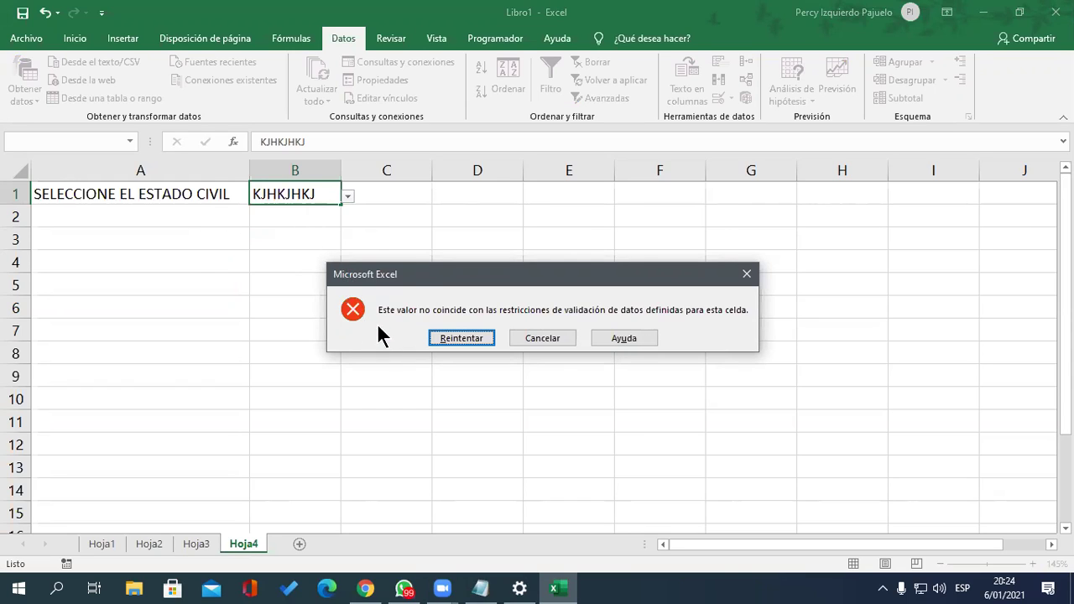
drag(423, 275, 492, 245)
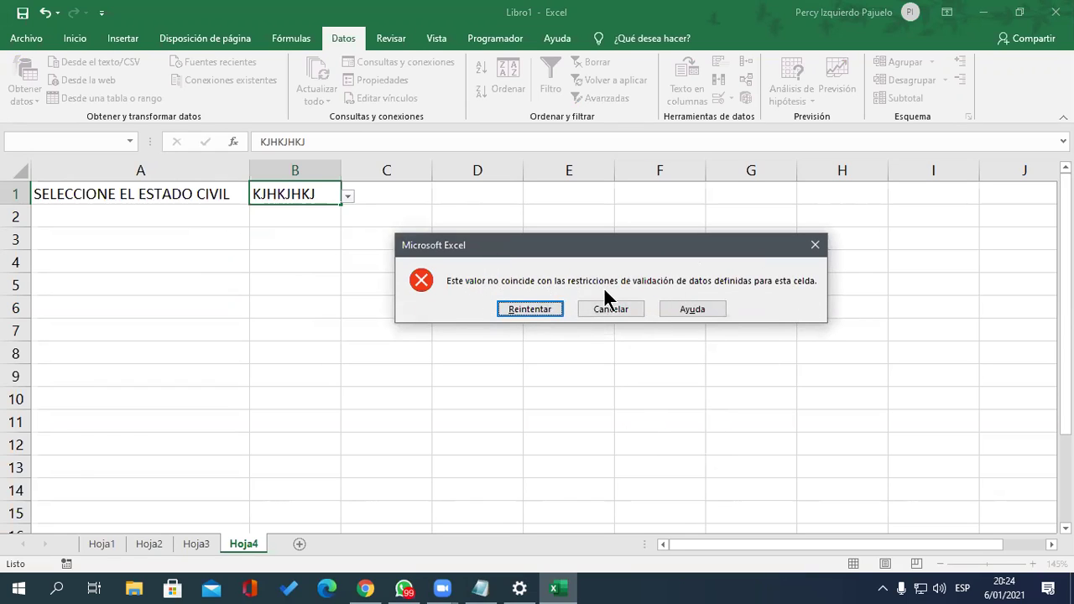
Cancel the rejected entry and reopen B1's data validation settings
click(813, 245)
click(316, 208)
click(314, 198)
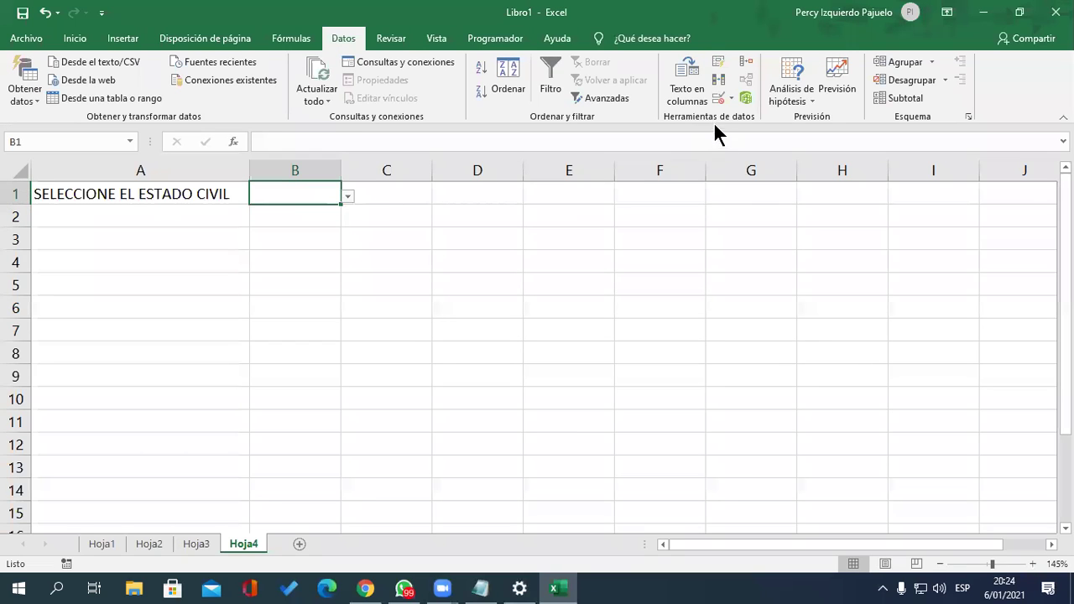
click(718, 98)
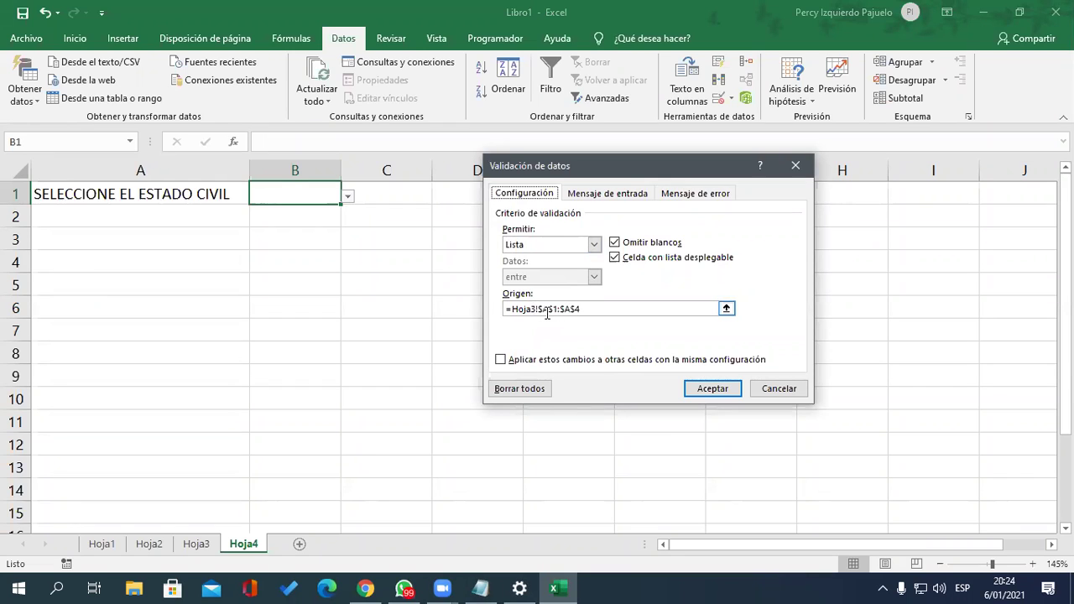
Set the error alert title Formulario and message 'Seleccione un elemento de la lista', then test with fdsf
click(690, 193)
click(655, 263)
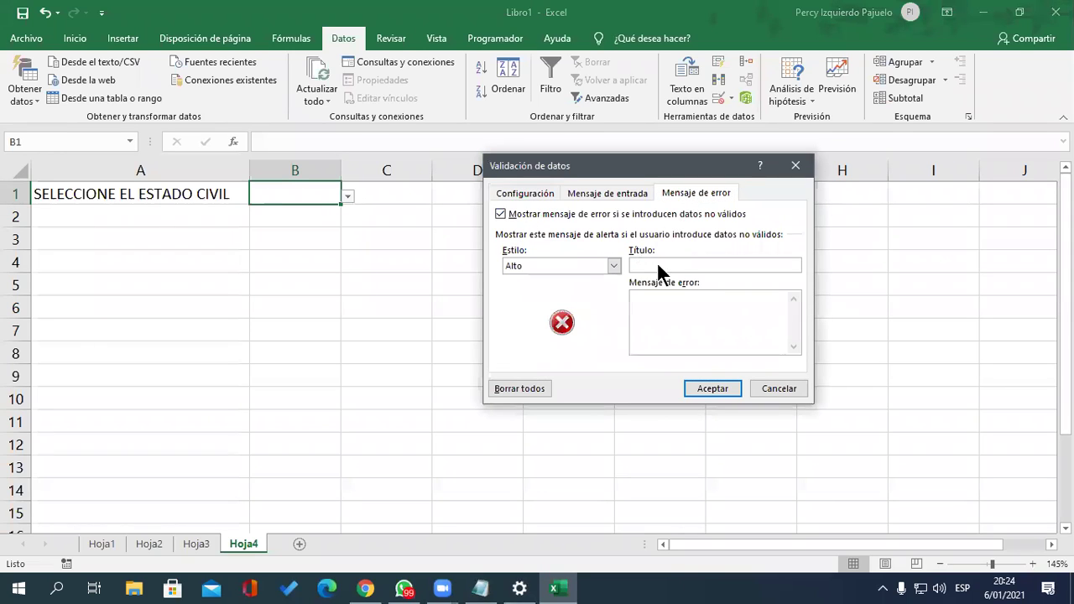
text(Formulario)
click(680, 311)
text(leccione u elemento de la)
text( lista)
click(680, 298)
text(n)
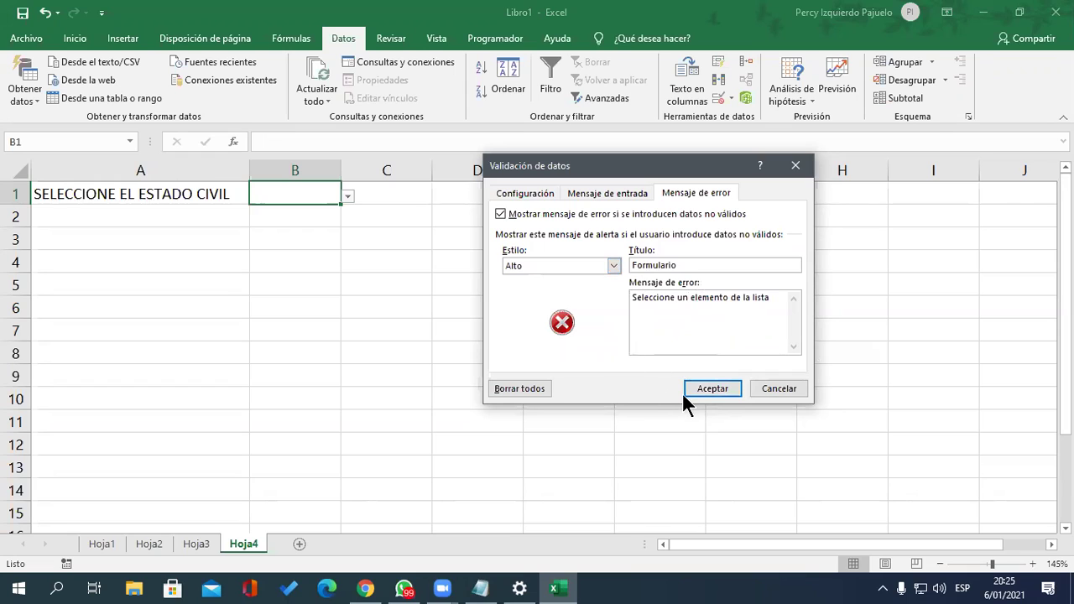
click(690, 389)
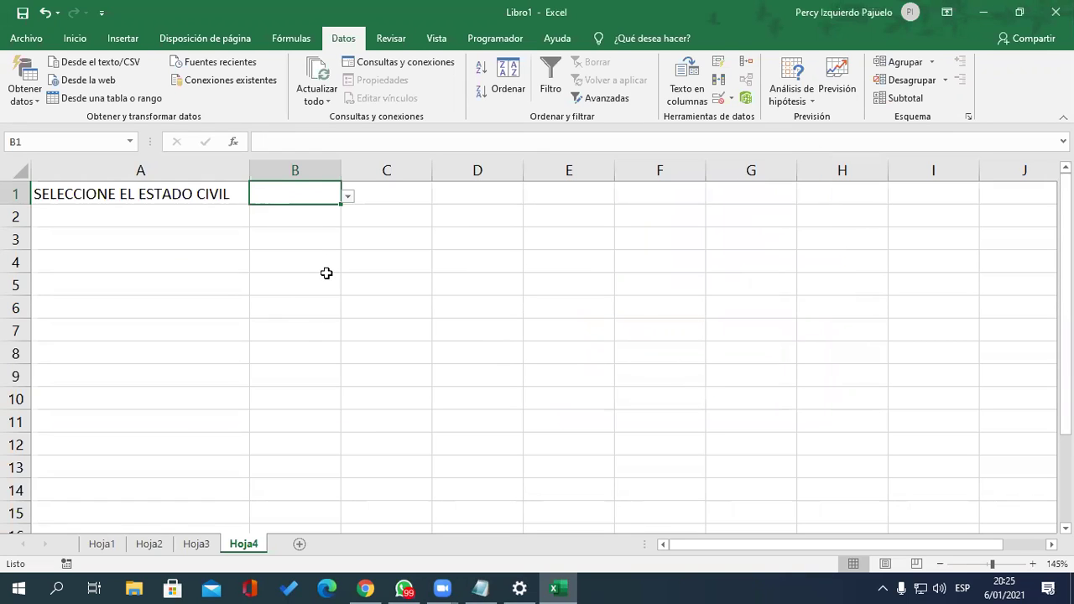
text(fdsf)
key(Return)
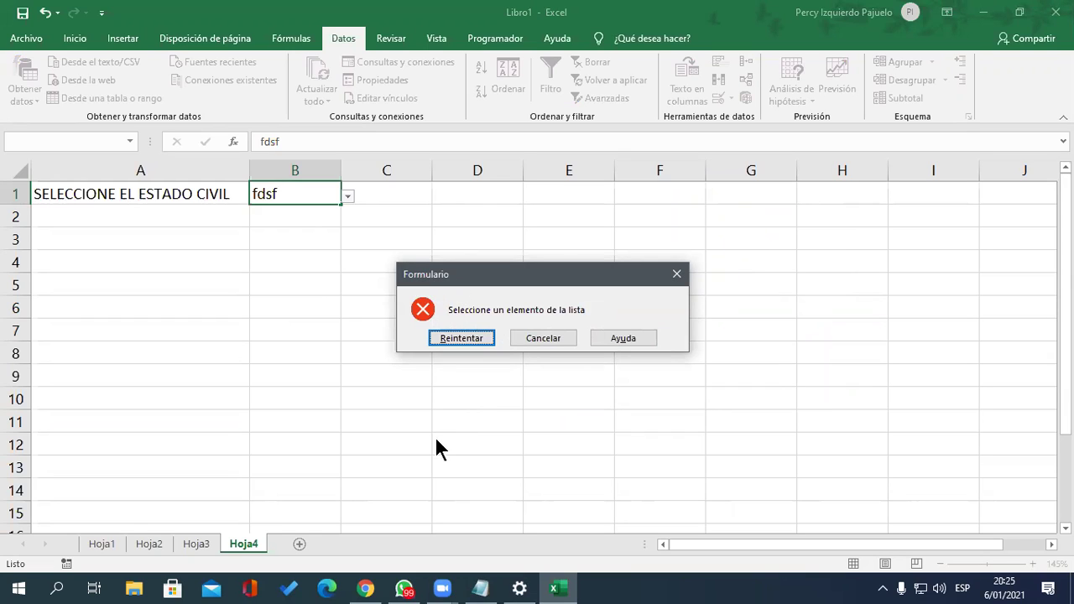
Retry the rejected entry and clear the invalid text, leaving B1 empty
click(458, 337)
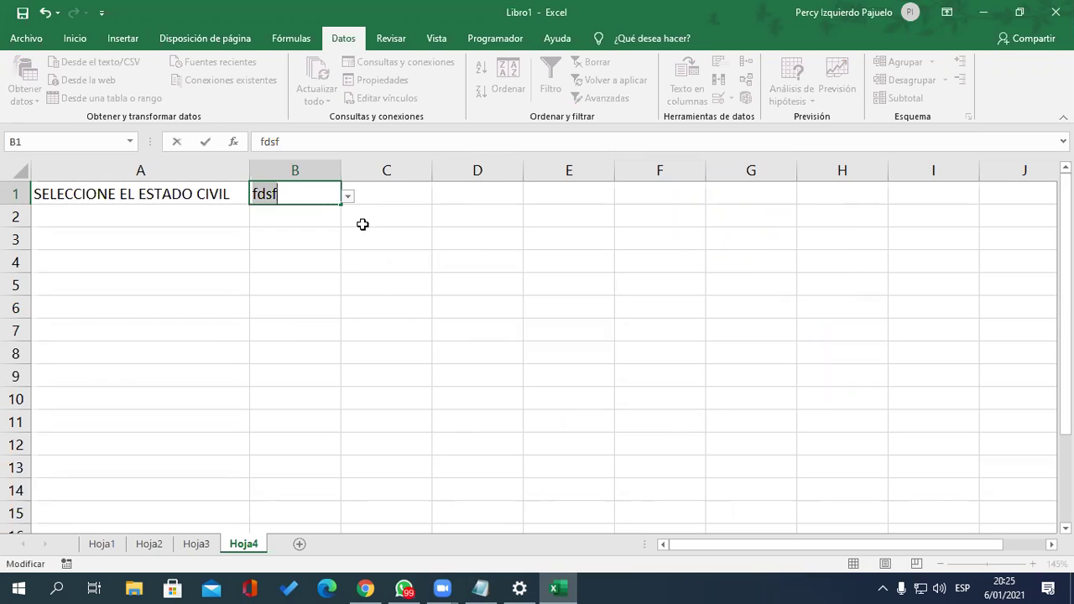
click(352, 198)
click(458, 337)
key(BackSpace)
key(Return)
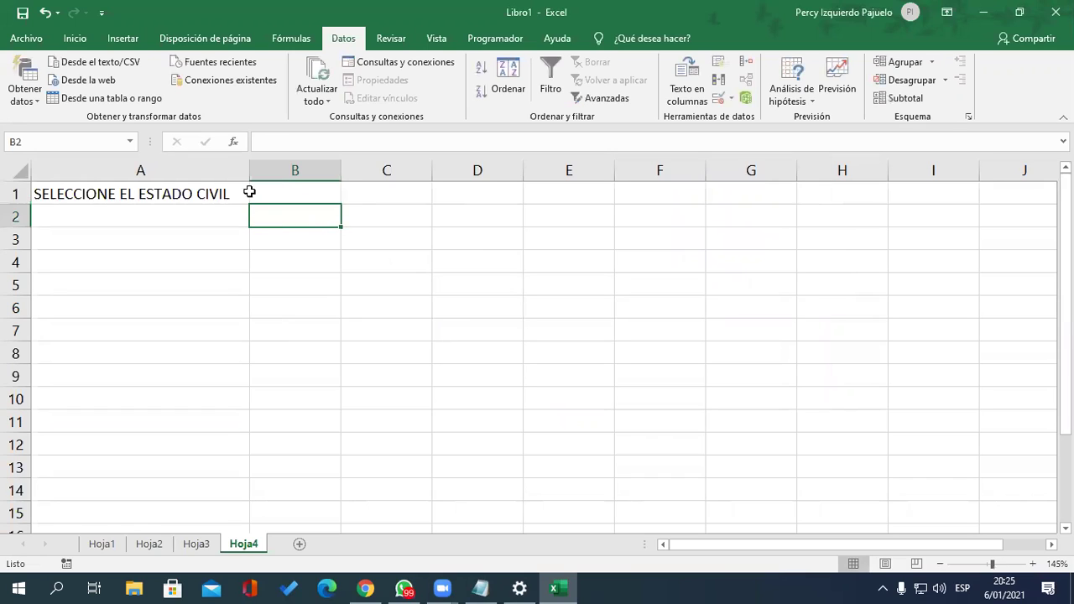
Choose VIUDO from B1's drop-down list, then go back to the Hoja2 lookup form
click(334, 191)
click(349, 198)
click(307, 243)
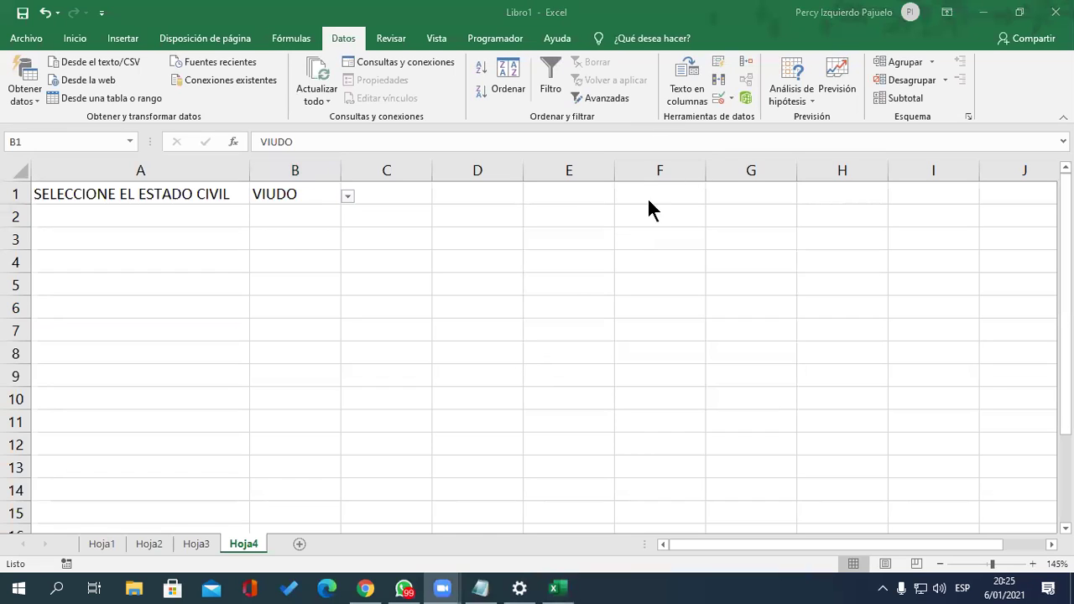
click(196, 547)
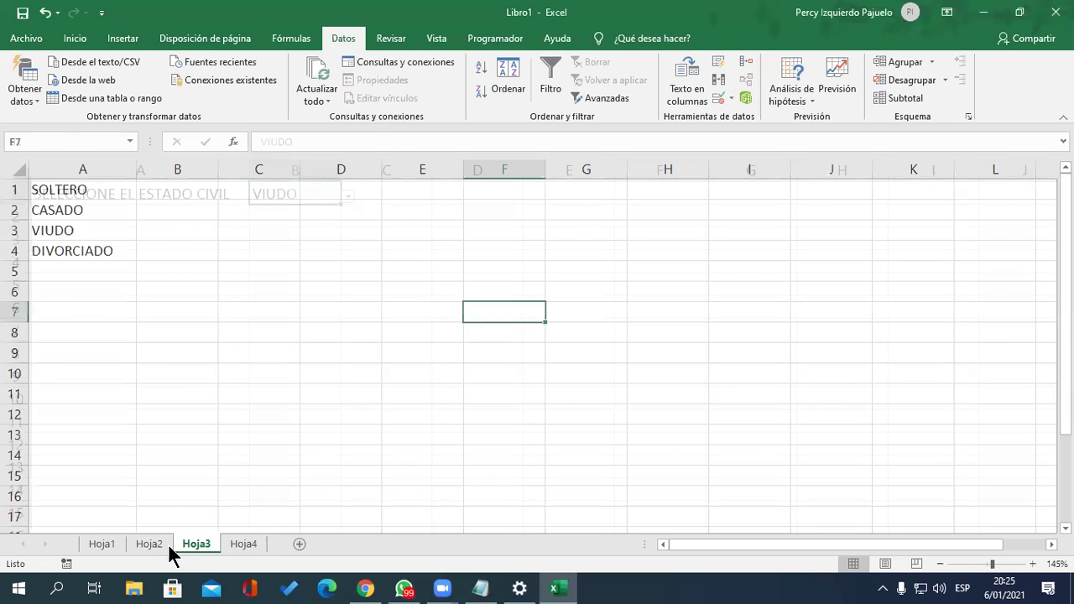
click(167, 545)
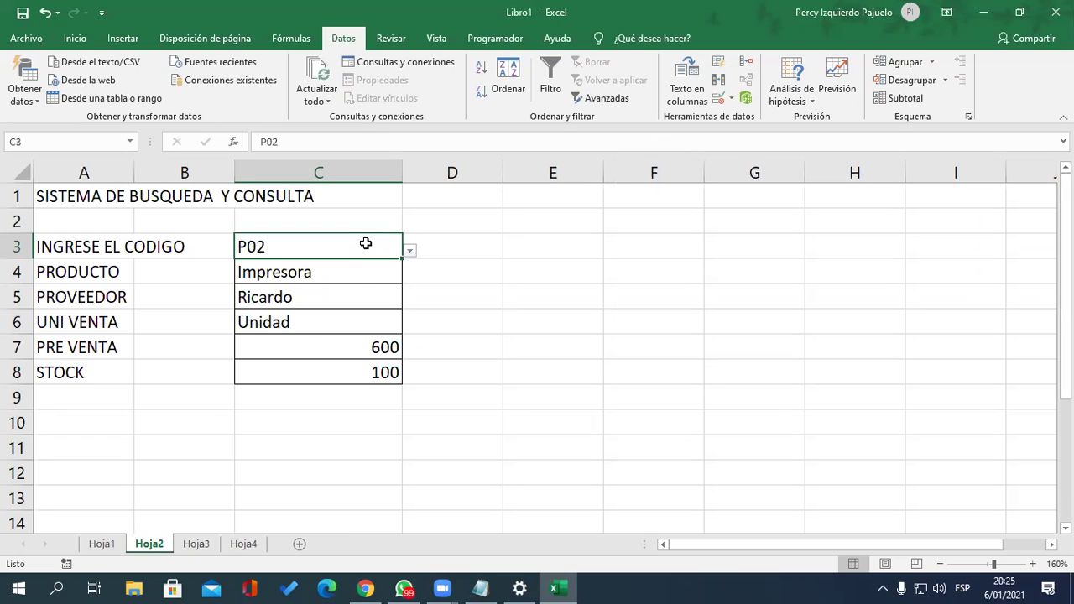
Reset C3's List validation source to the codes in Hoja1!$B$1:$F$1
click(718, 98)
click(525, 193)
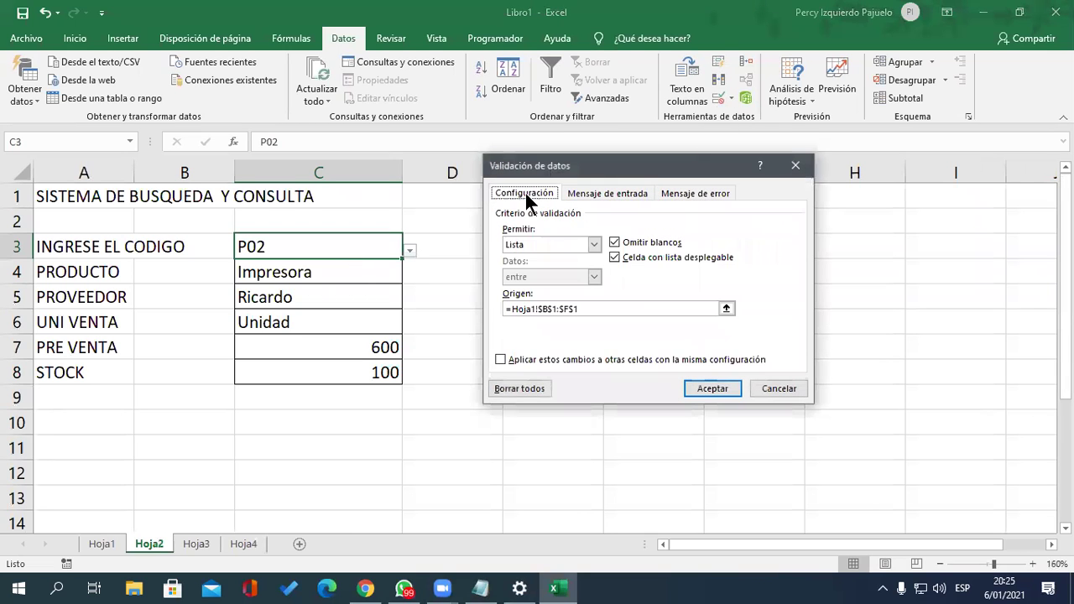
click(594, 245)
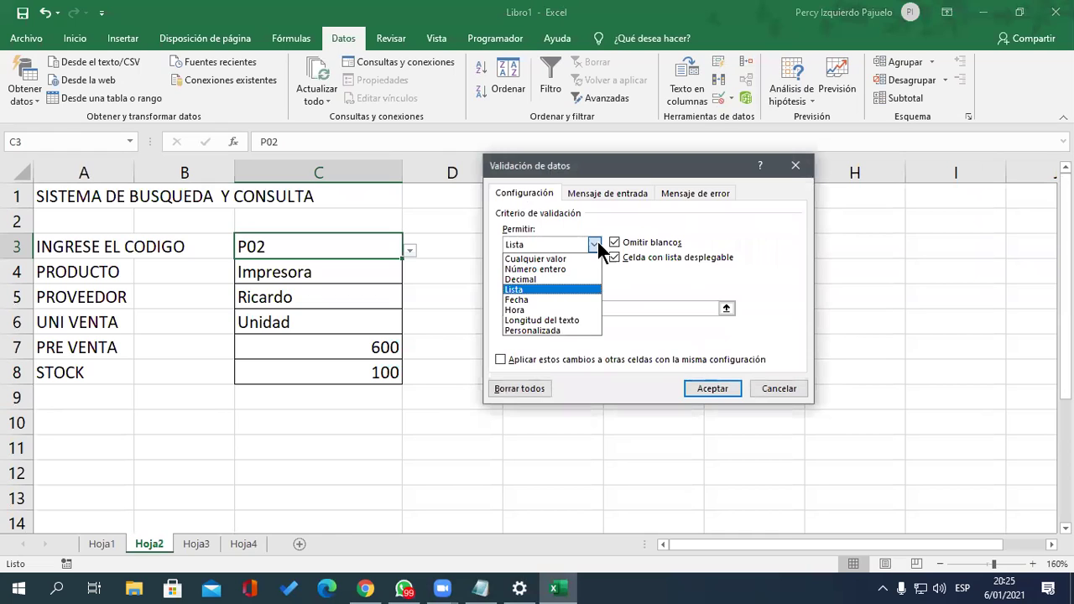
click(545, 289)
click(577, 309)
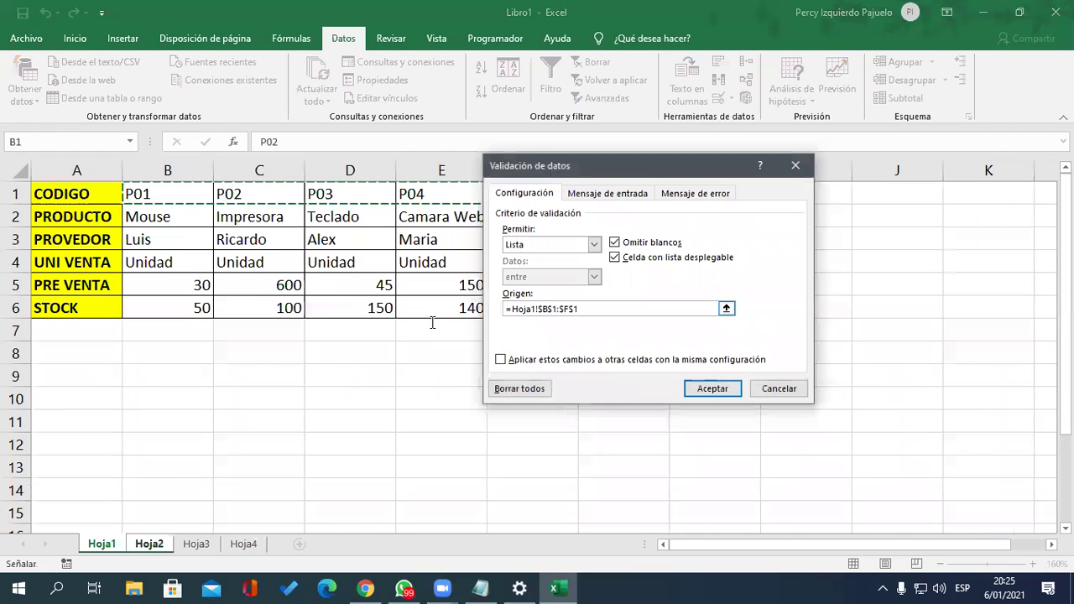
key(ctrl+a)
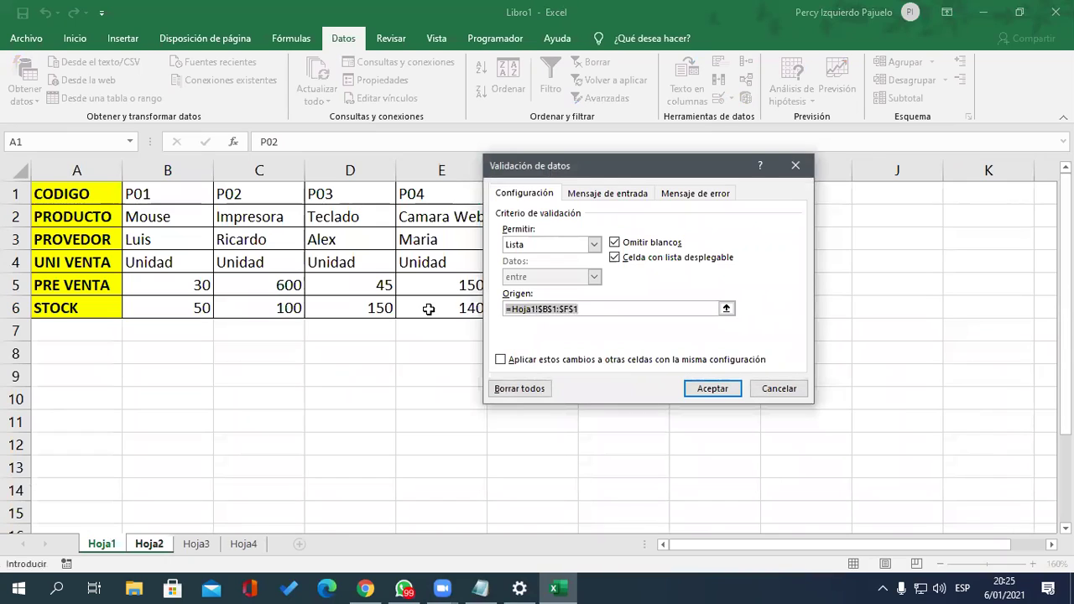
key(BackSpace)
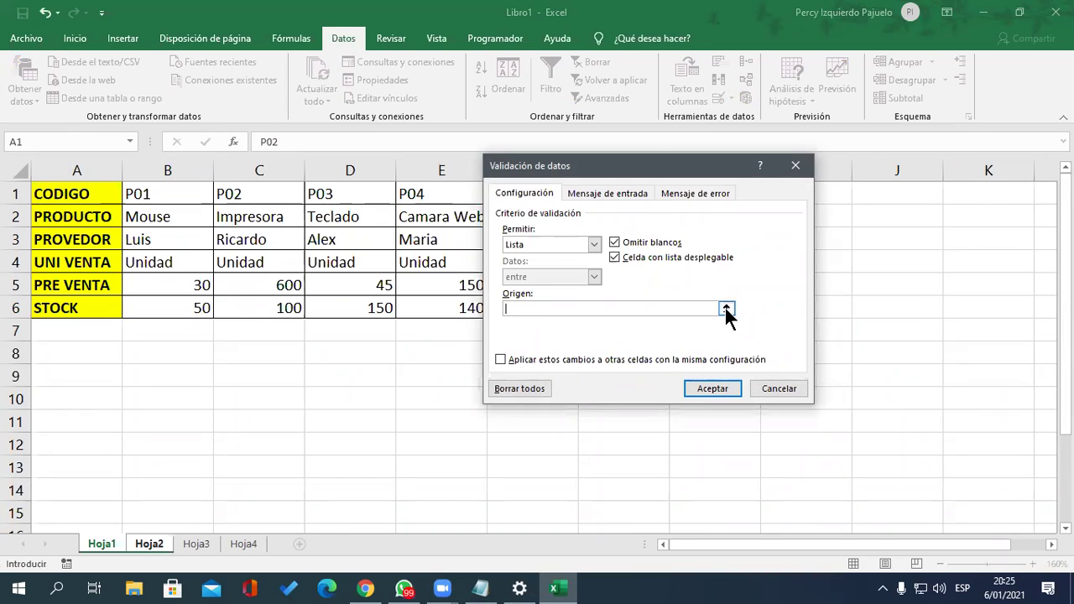
click(726, 309)
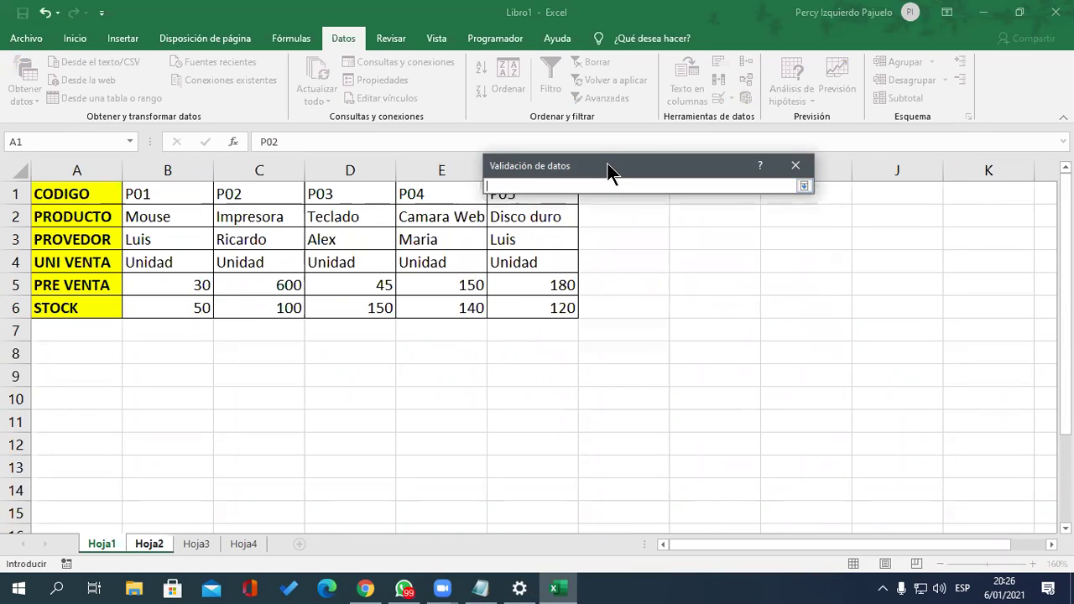
drag(603, 161, 759, 321)
drag(168, 194, 507, 195)
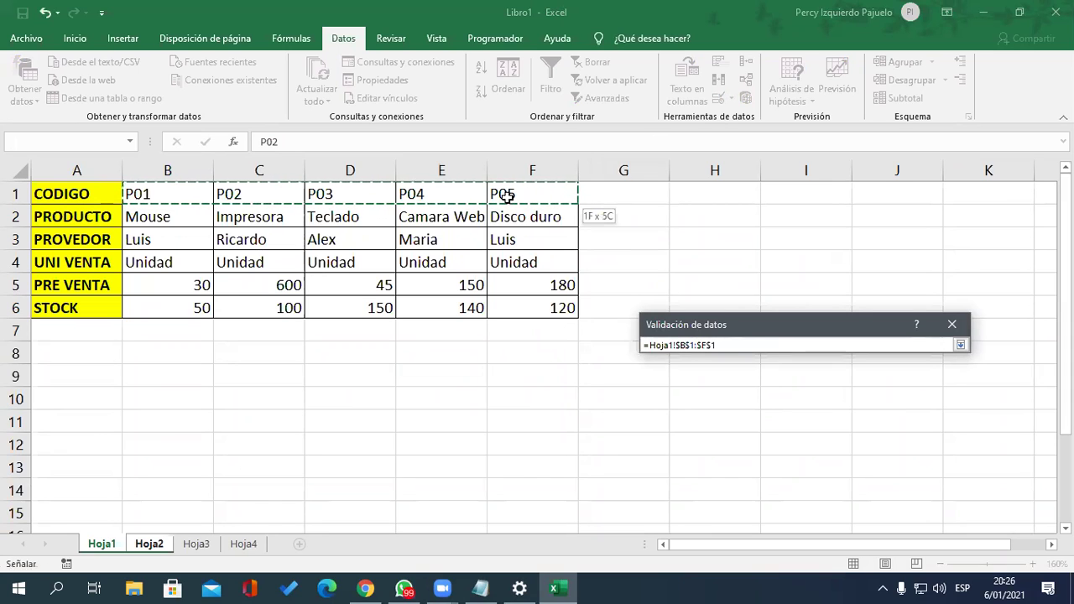
click(960, 345)
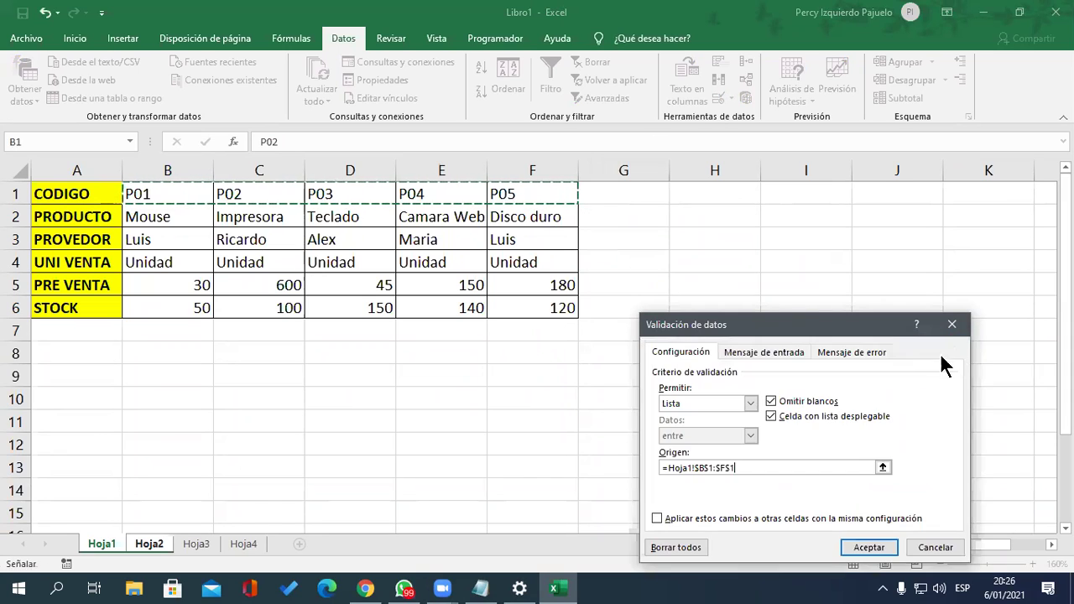
drag(784, 319, 557, 203)
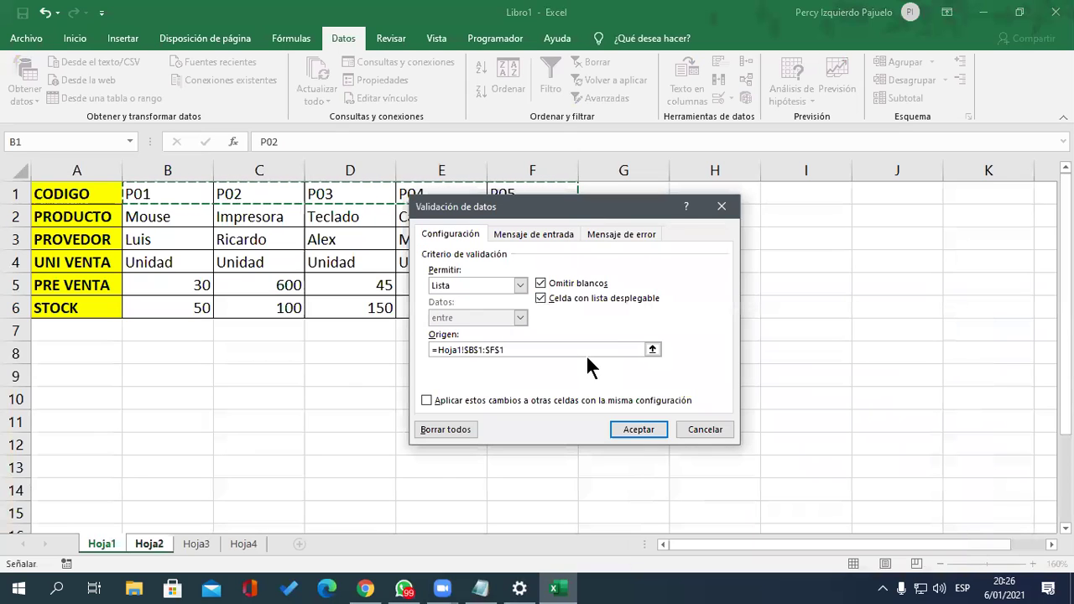
Add error alert titled Productos: 'Por favor seleccione un elemento de la lista', and apply it
click(616, 233)
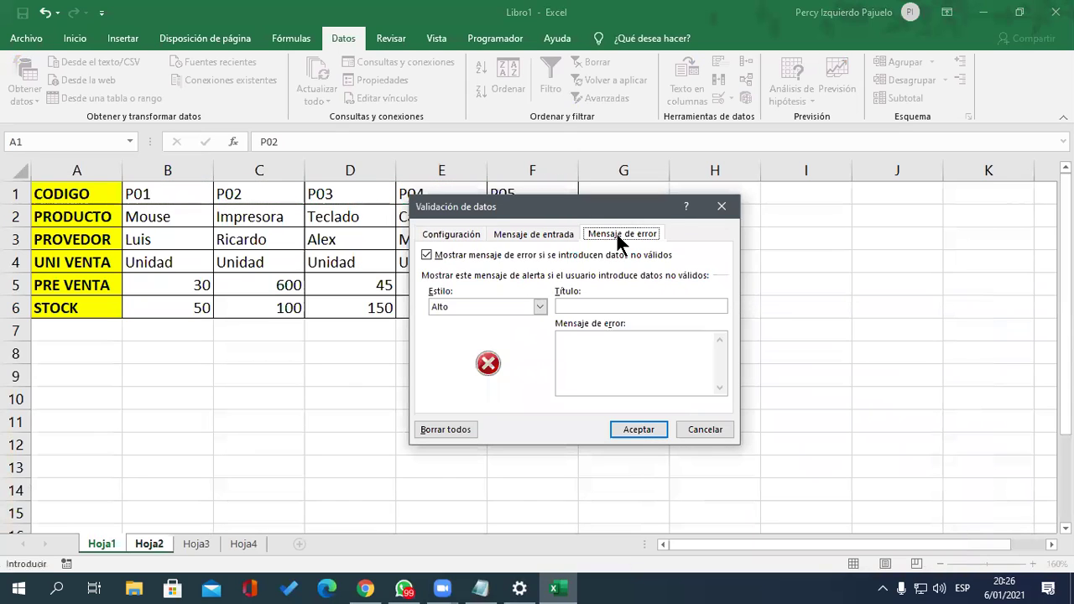
click(601, 309)
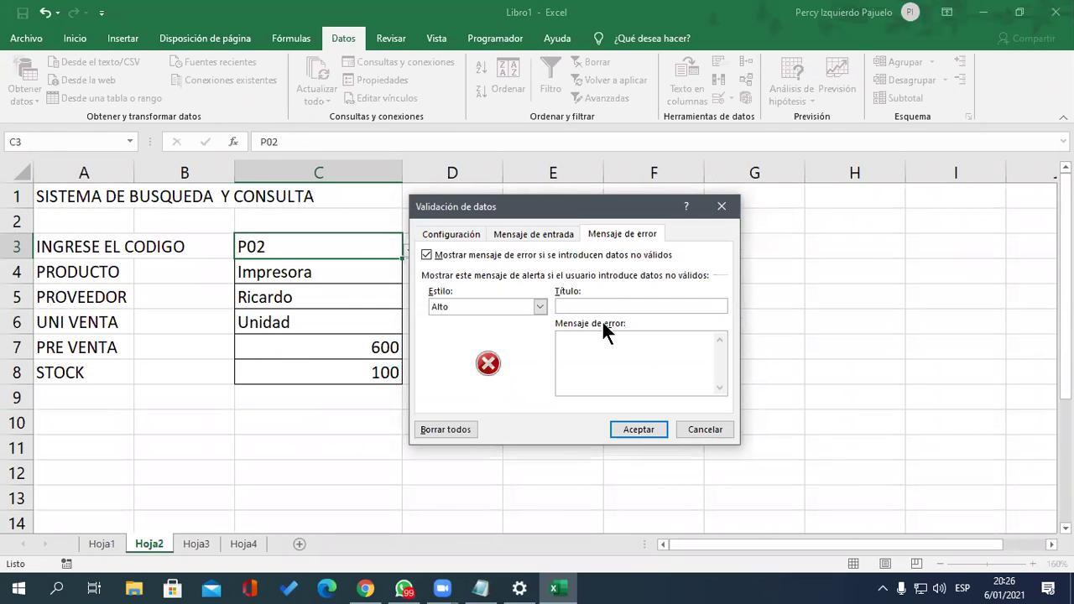
text(Productos)
click(616, 362)
text(S)
text(Por favor selecc)
text(ione un elemento de la lista)
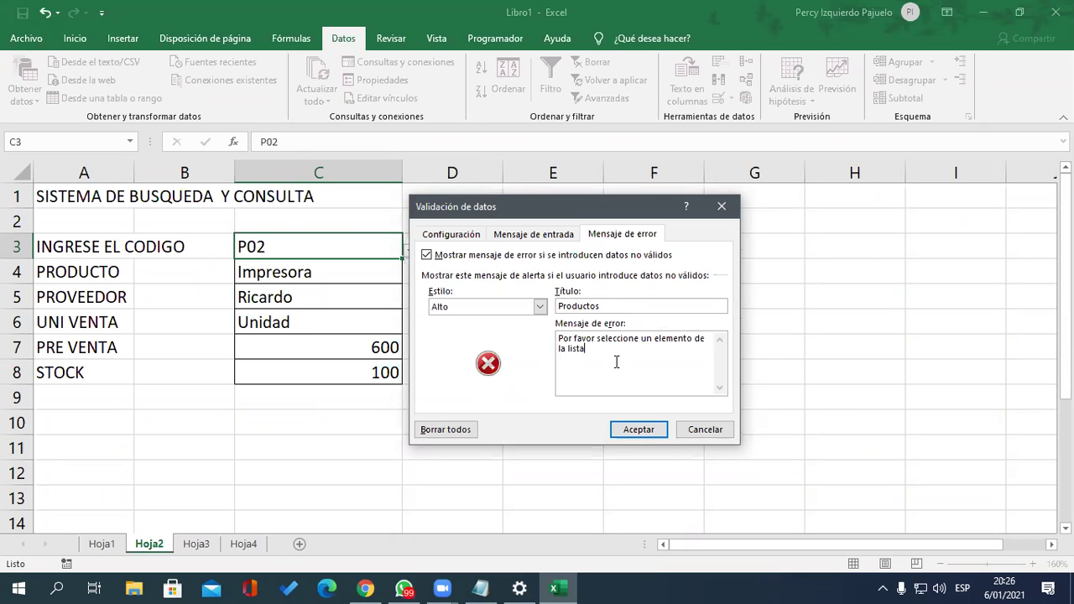
click(628, 429)
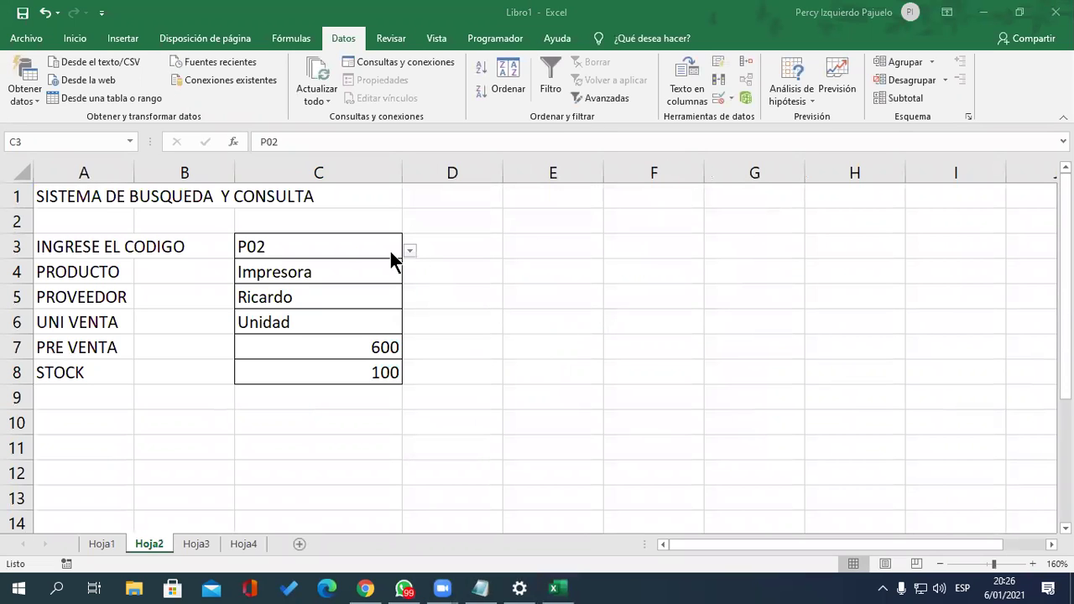
click(331, 252)
text(dsfsdf)
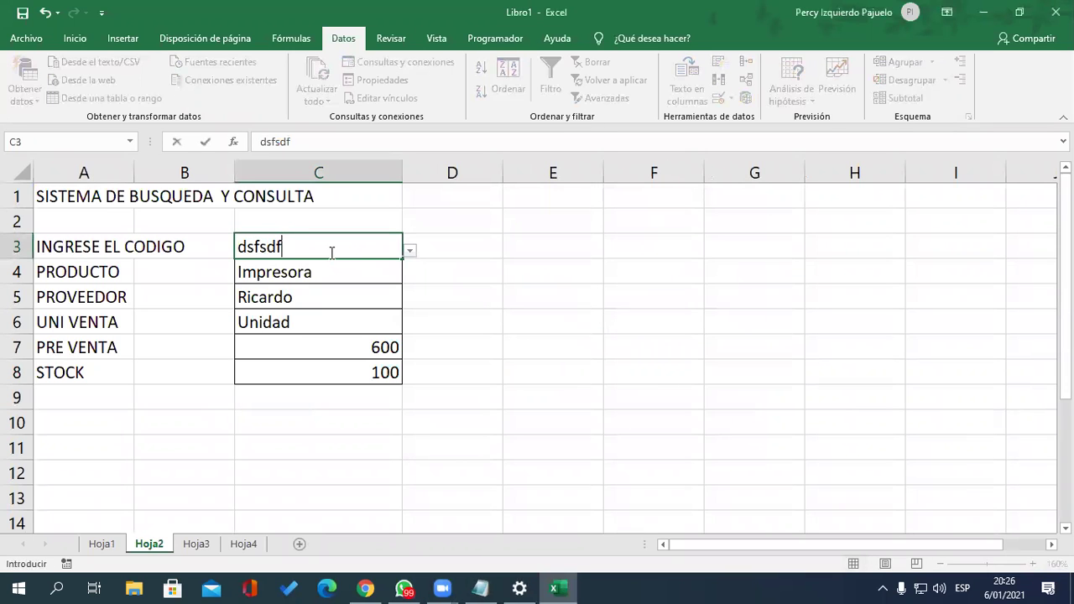
key(Return)
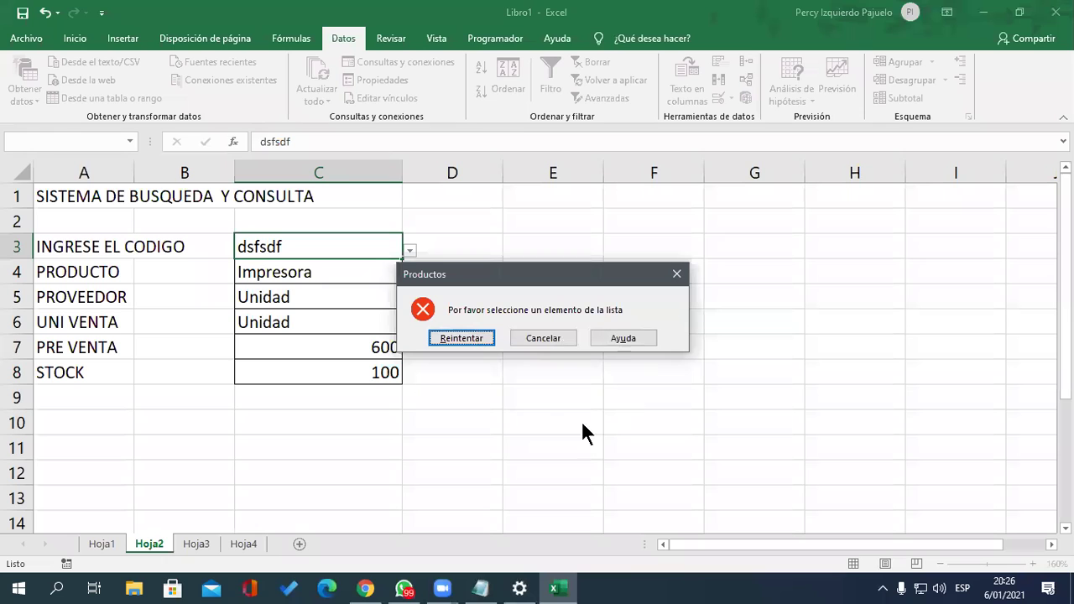
click(474, 339)
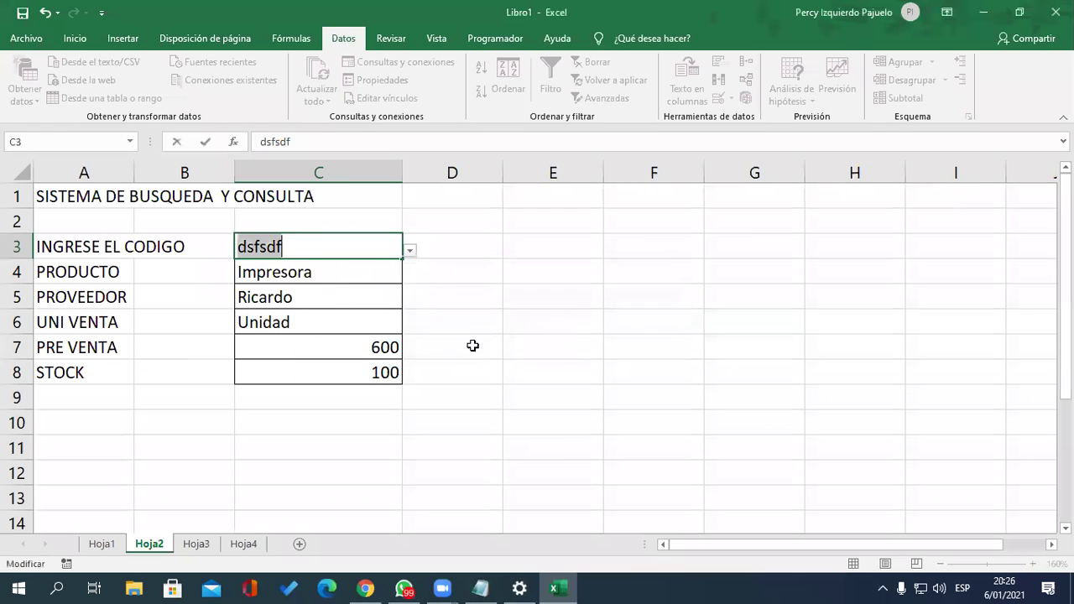
click(411, 249)
click(460, 338)
key(Escape)
click(411, 251)
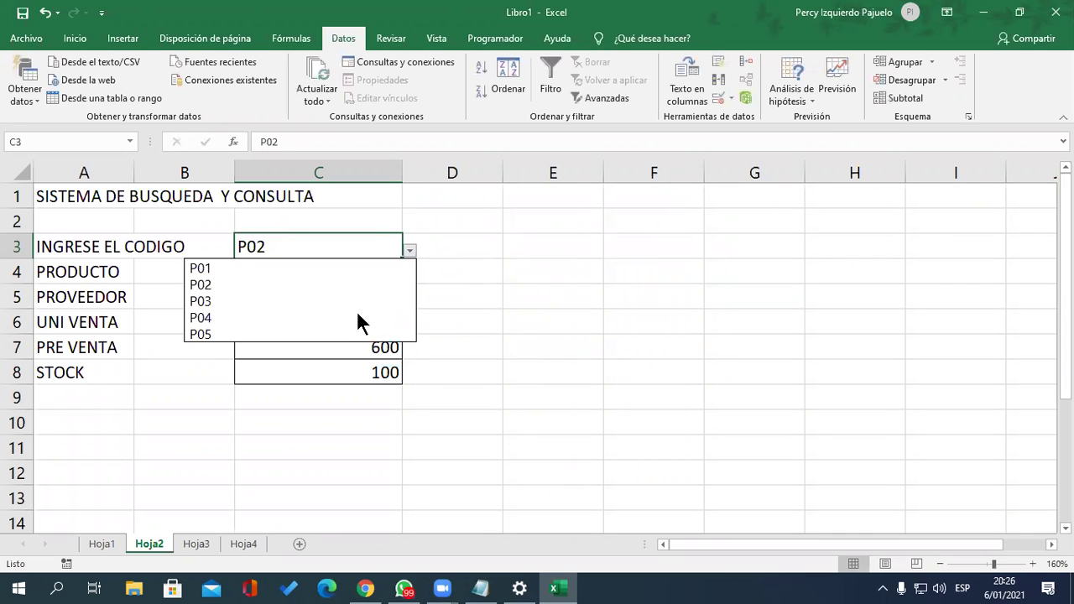
click(358, 317)
click(409, 251)
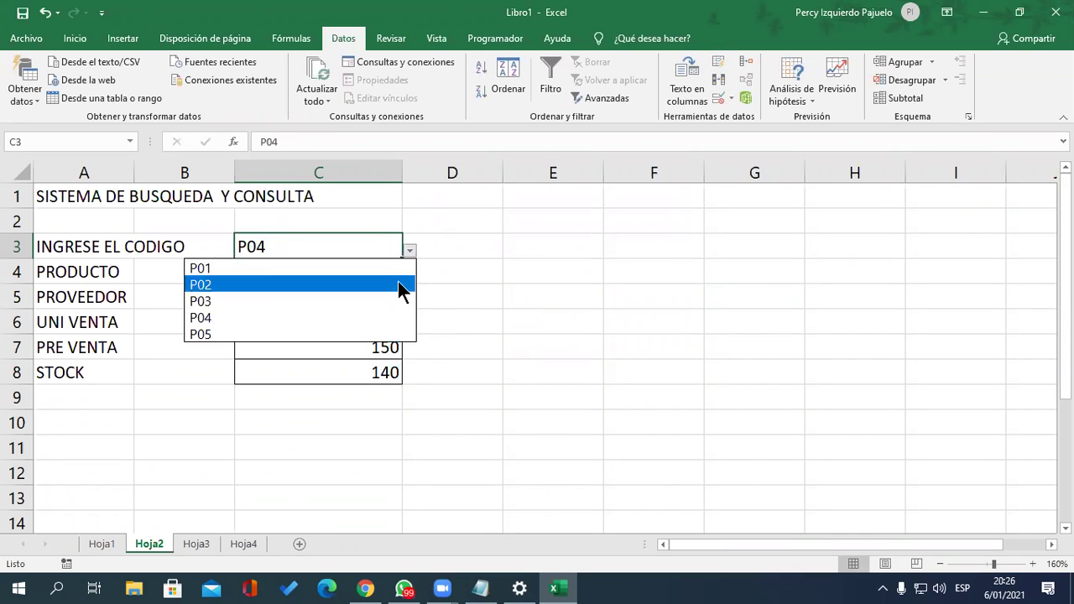
click(398, 285)
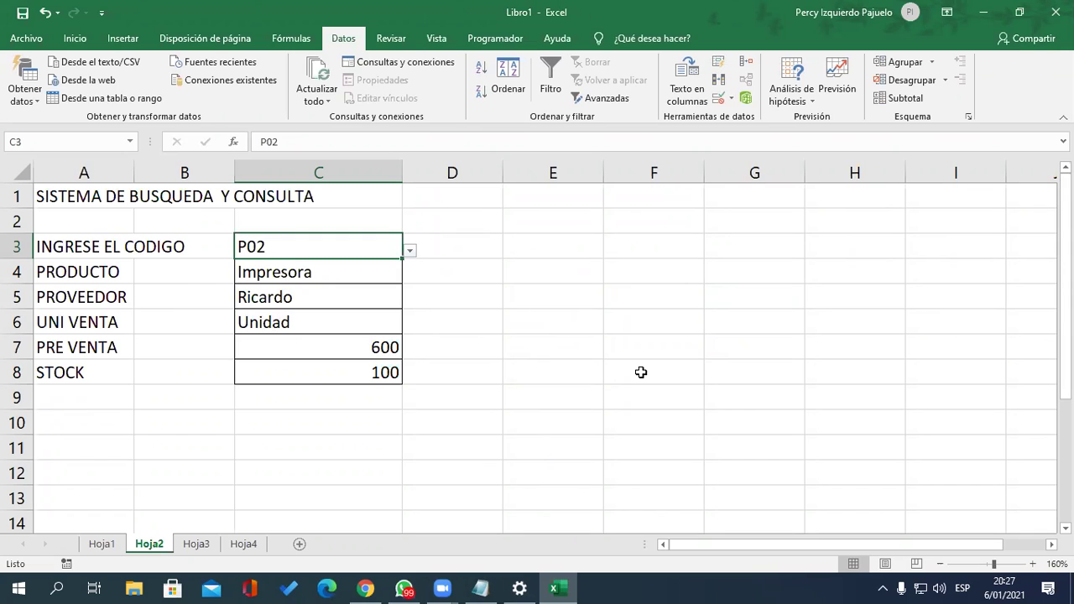
double_click(391, 277)
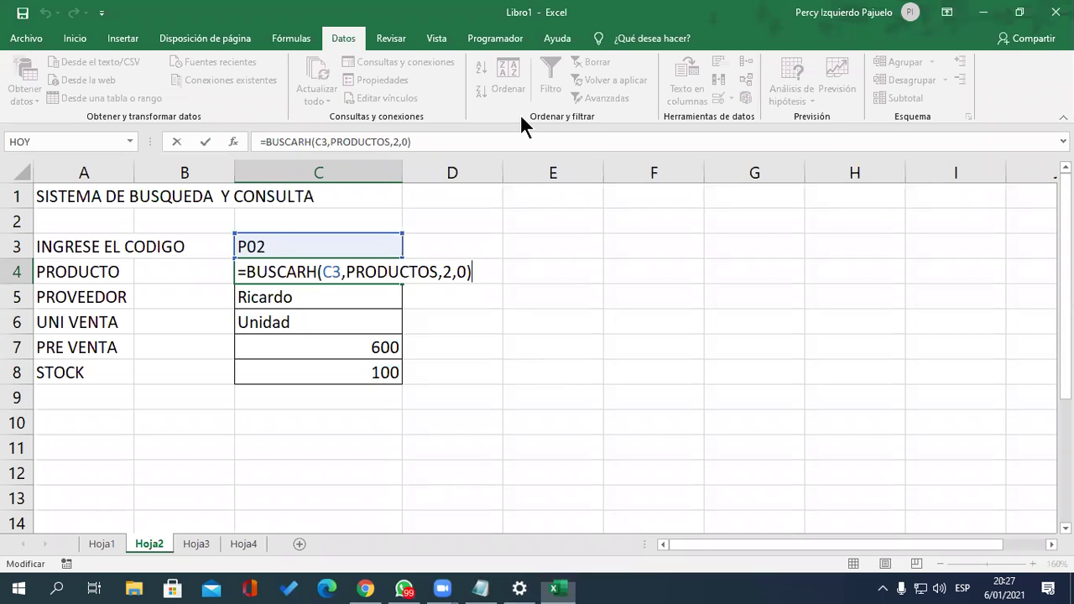
click(599, 223)
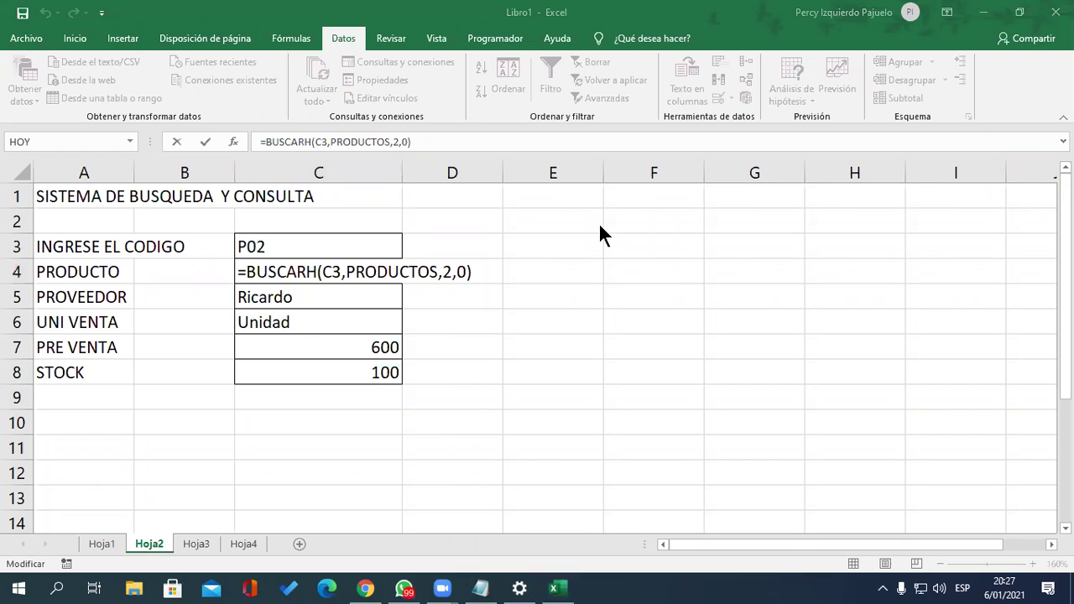
key(F2)
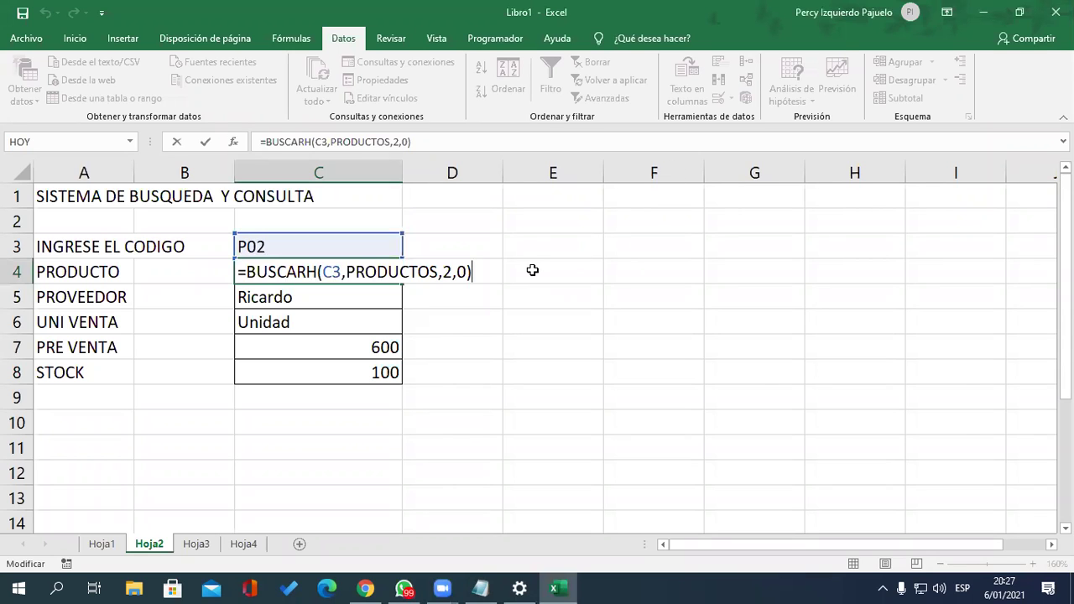
key(Return)
key(Up)
key(Up)
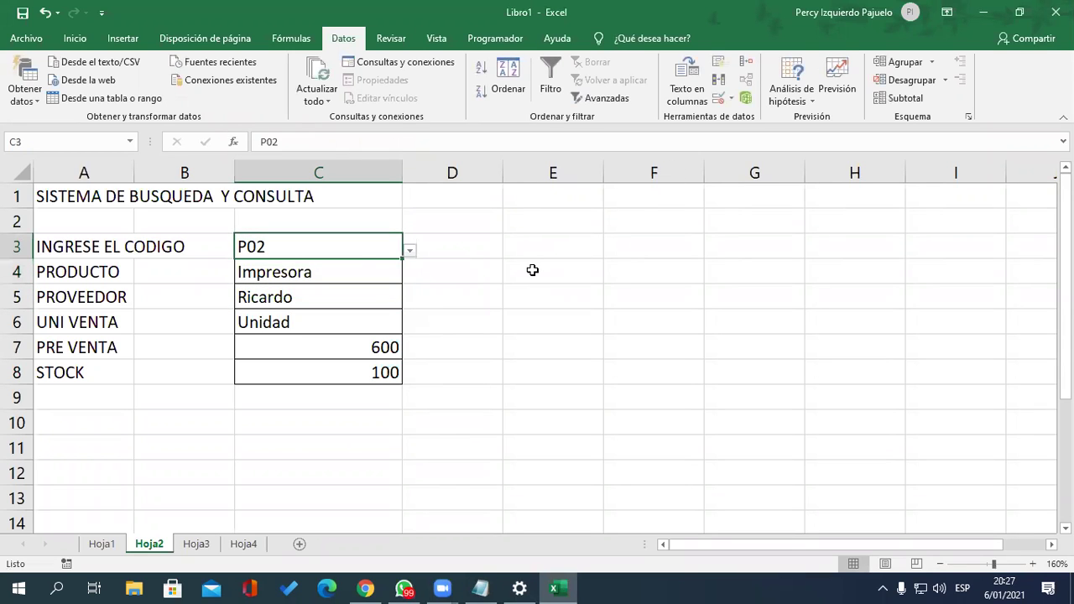
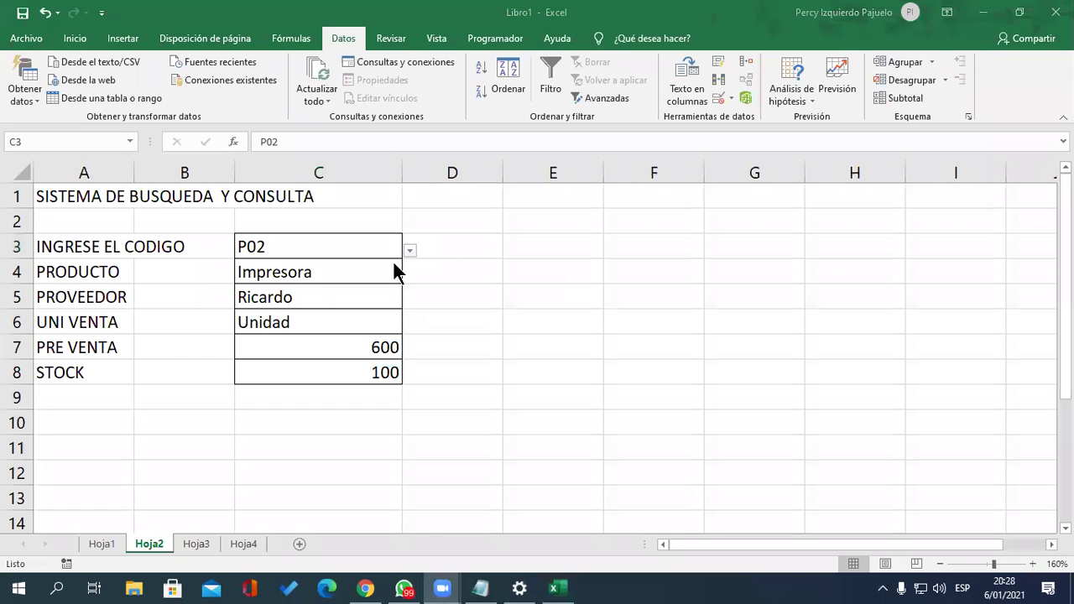
On Hoja1, highlight each product column and the CODIGO, PRODUCTO and PROVEDOR rows
click(102, 544)
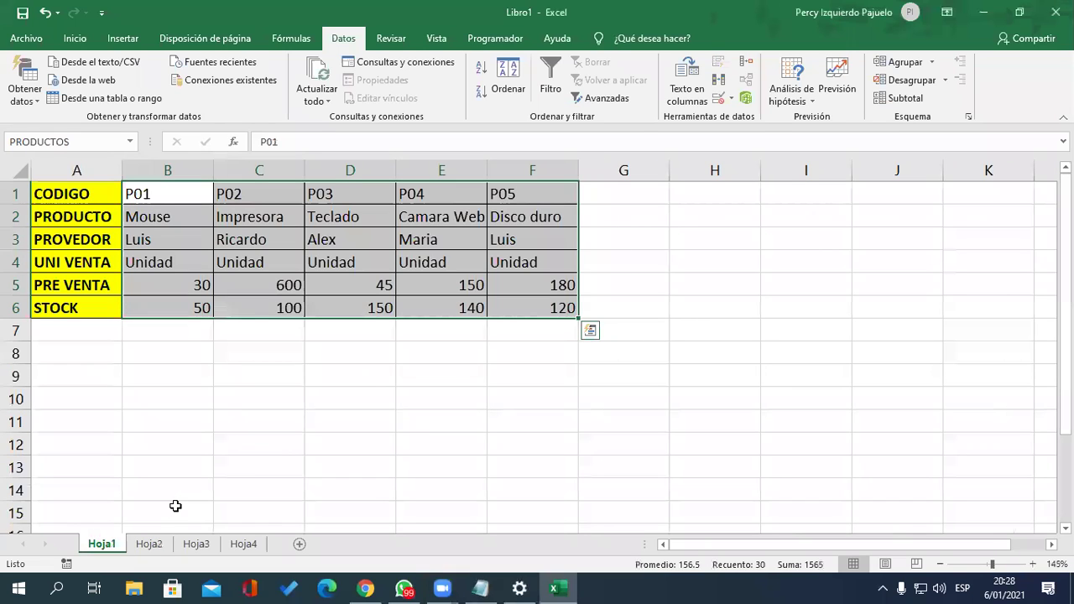
drag(156, 193, 168, 308)
drag(268, 192, 258, 307)
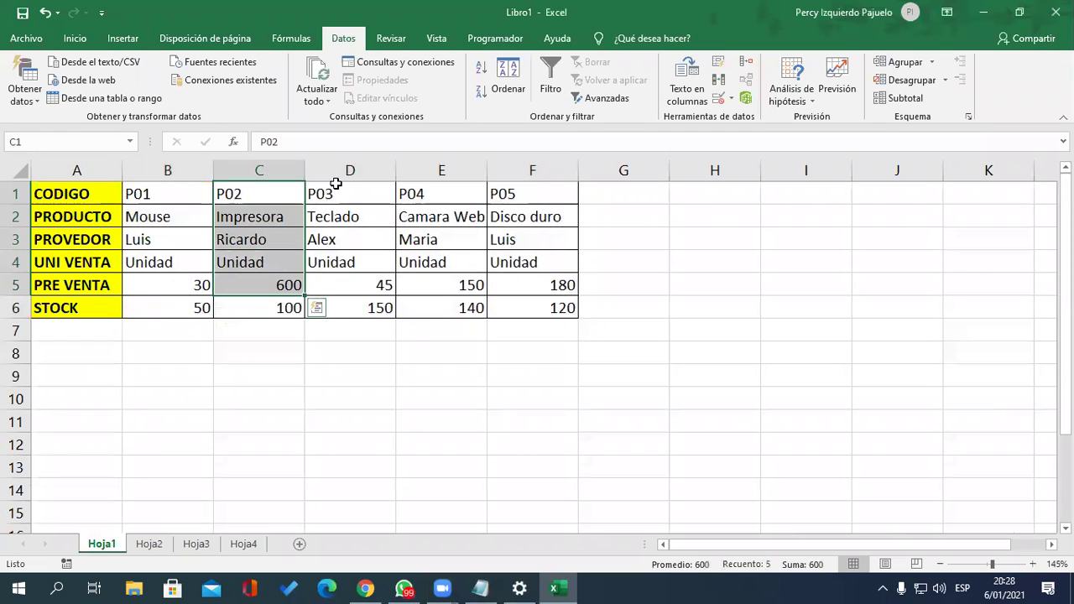
drag(336, 188, 353, 307)
drag(425, 200, 428, 307)
drag(530, 209, 529, 307)
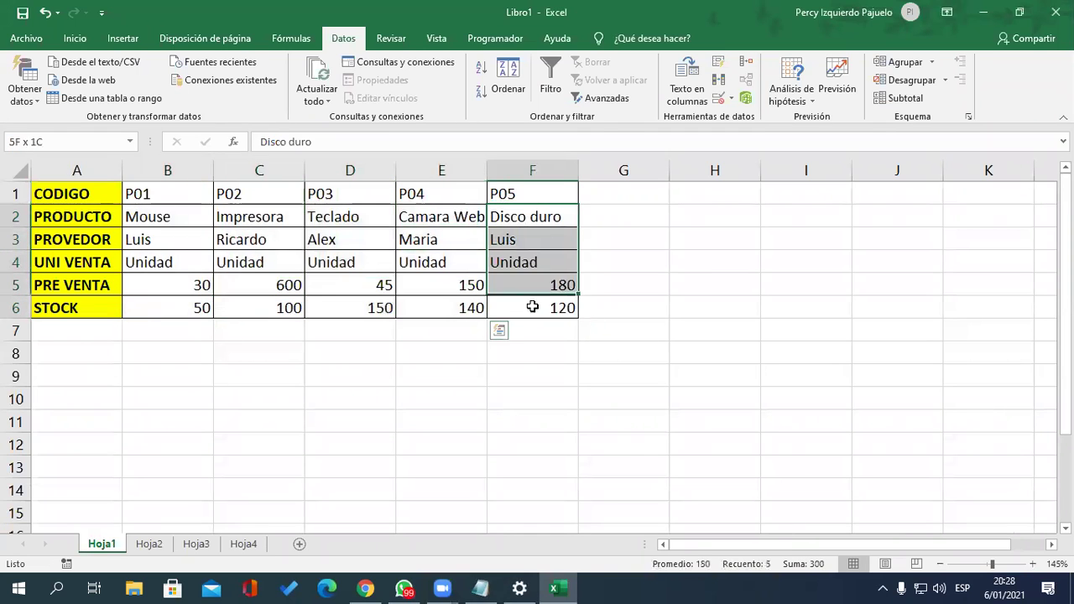
drag(529, 193, 518, 312)
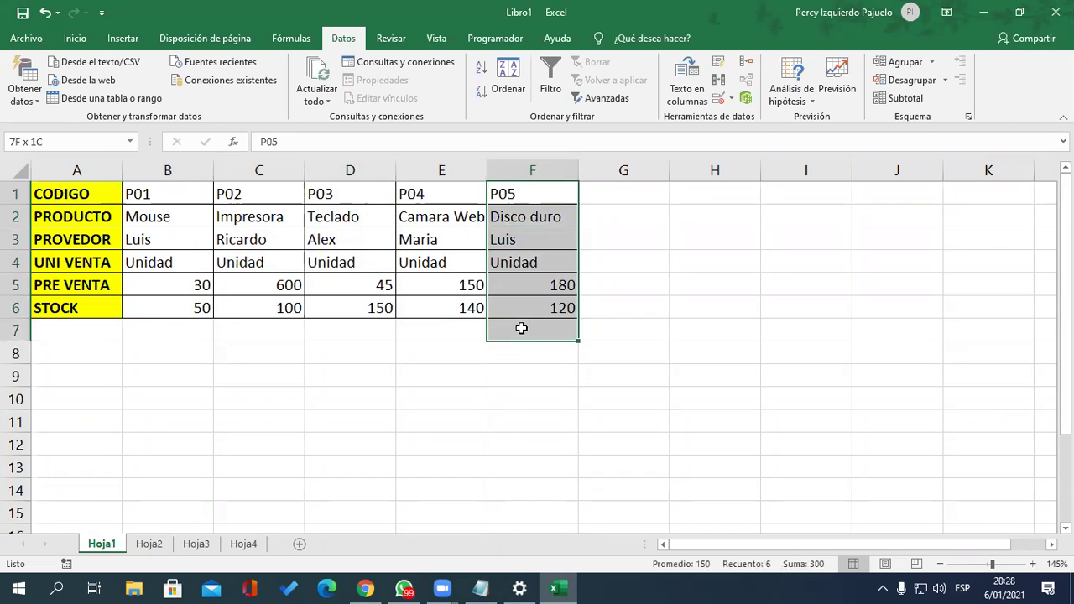
click(350, 398)
mouse_move(69, 198)
mouse_down()
mouse_move(289, 290)
mouse_move(520, 307)
mouse_up()
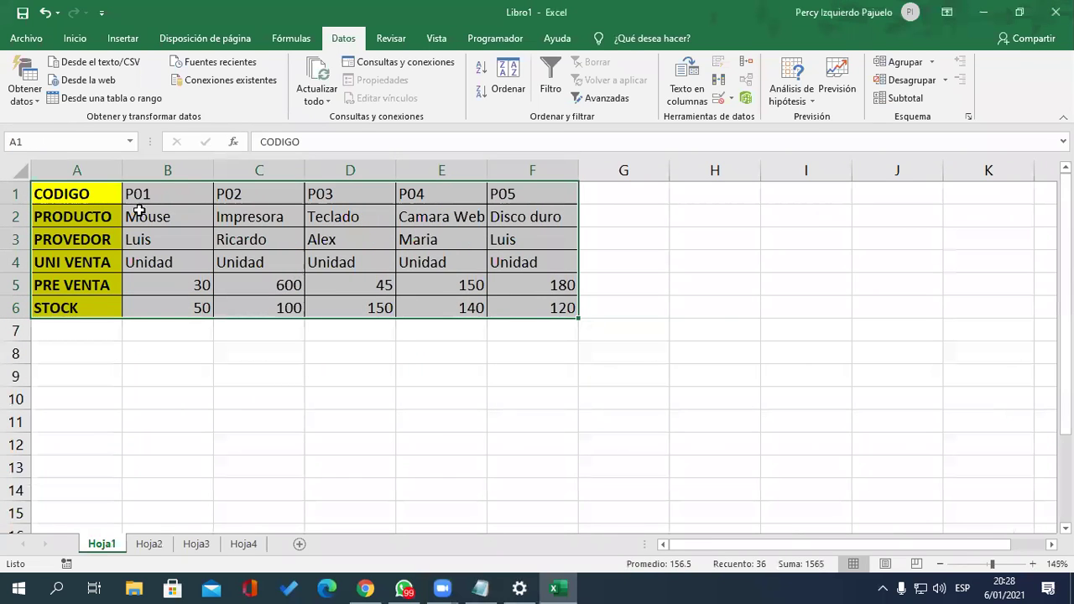
click(74, 195)
drag(74, 196, 503, 195)
drag(77, 215, 537, 216)
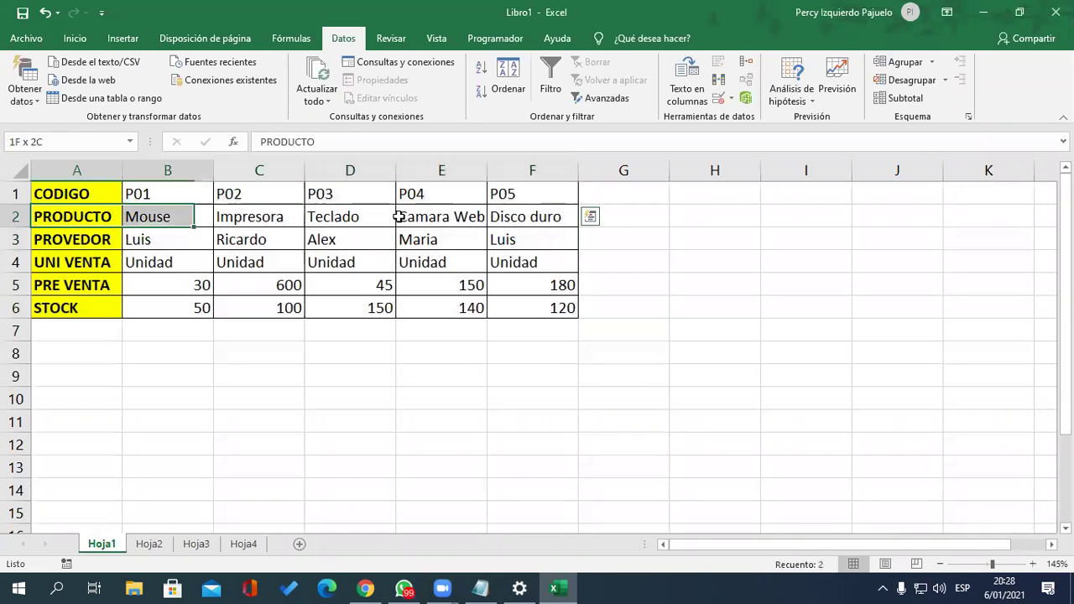
drag(84, 238, 537, 240)
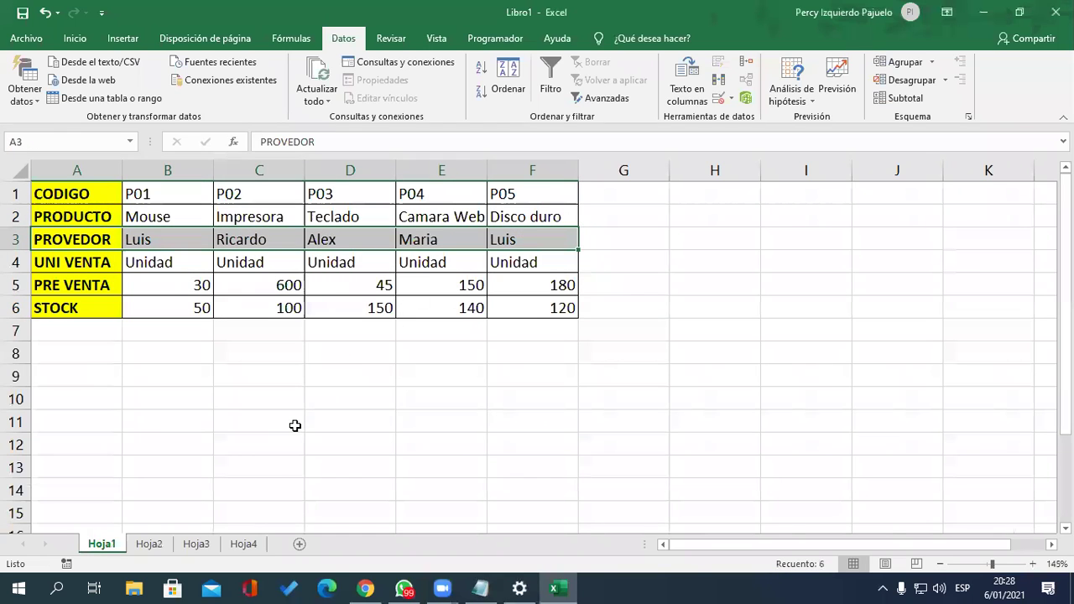
Back on Hoja2, inspect cell C4's lookup formula and leave it unchanged
click(155, 544)
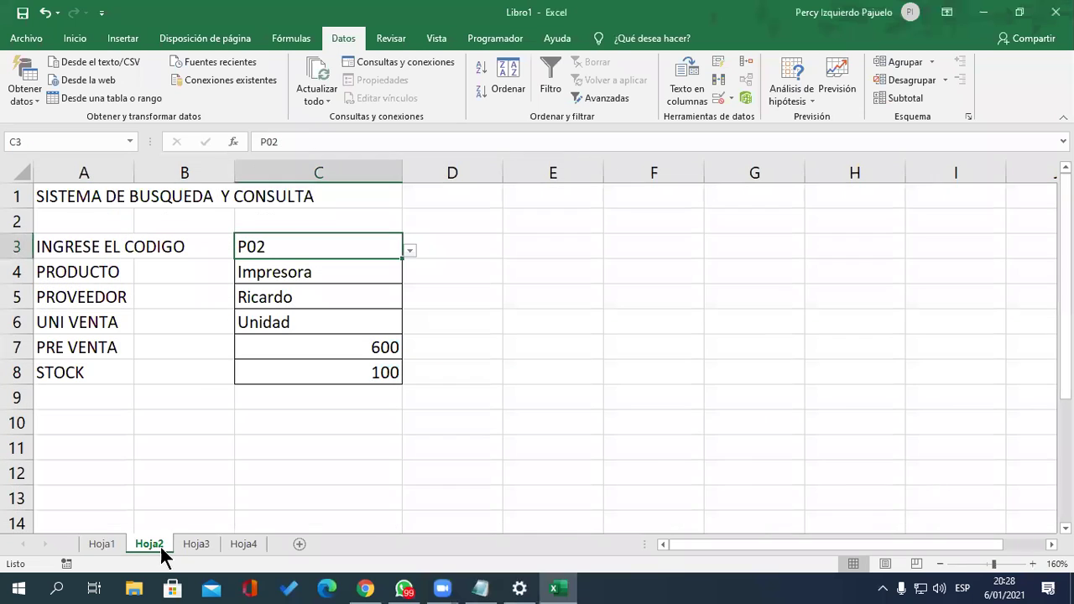
double_click(361, 276)
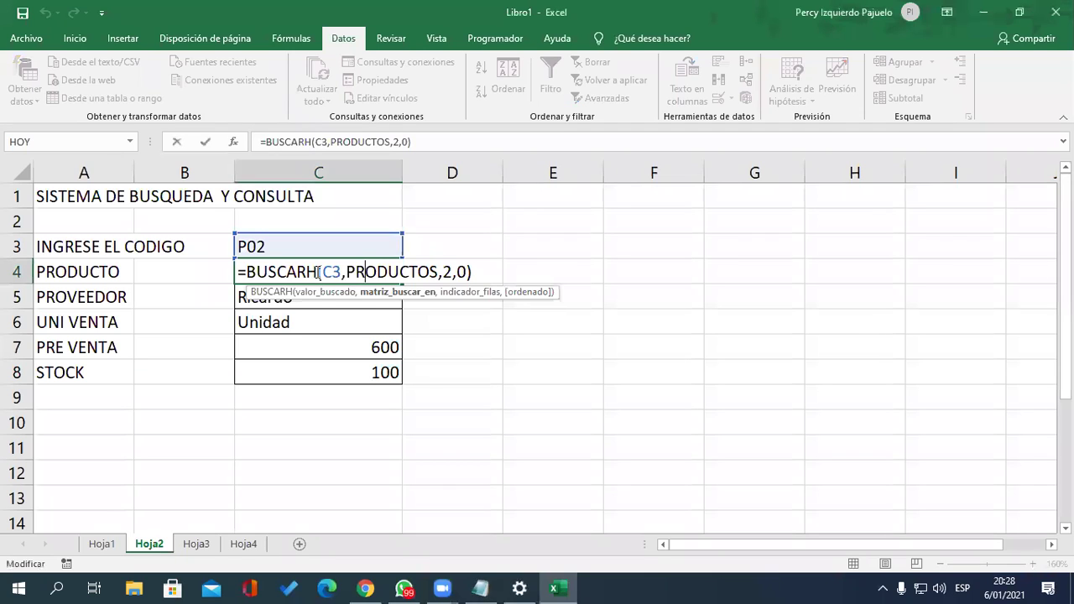
click(311, 271)
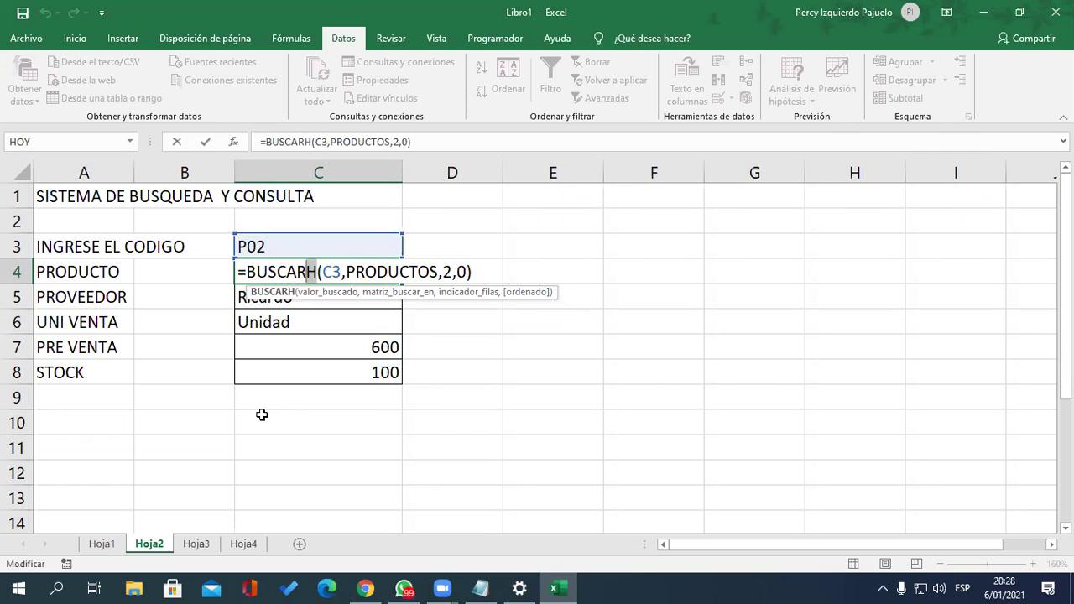
key(Return)
Pick P03, P04 and P02 from C3's code list, finishing on P05
key(Up)
key(Up)
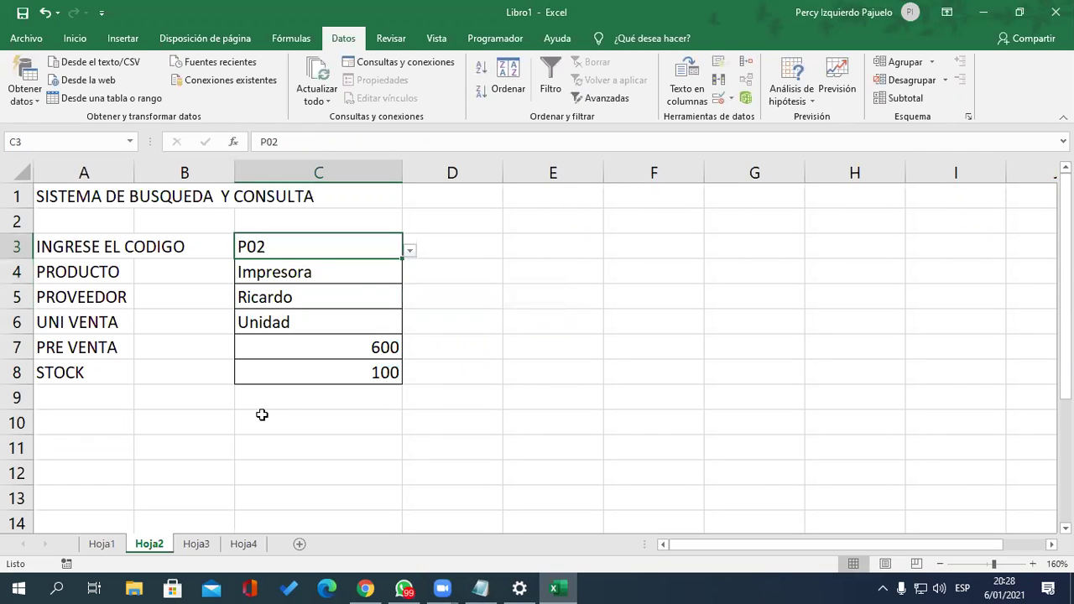
click(409, 250)
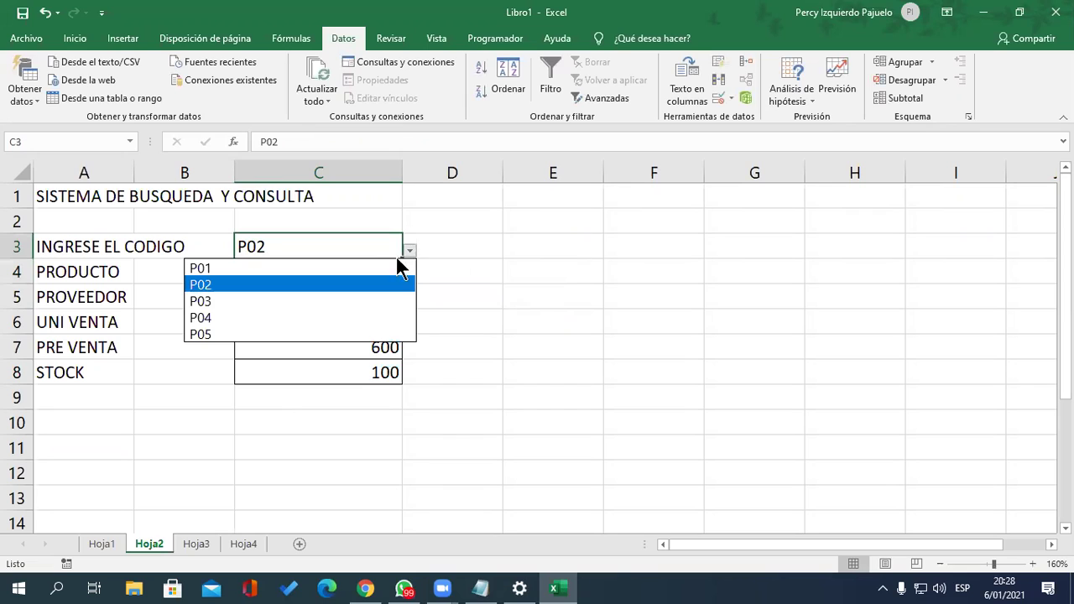
click(318, 302)
click(410, 250)
click(375, 301)
click(336, 319)
click(410, 250)
click(348, 286)
click(409, 251)
click(333, 317)
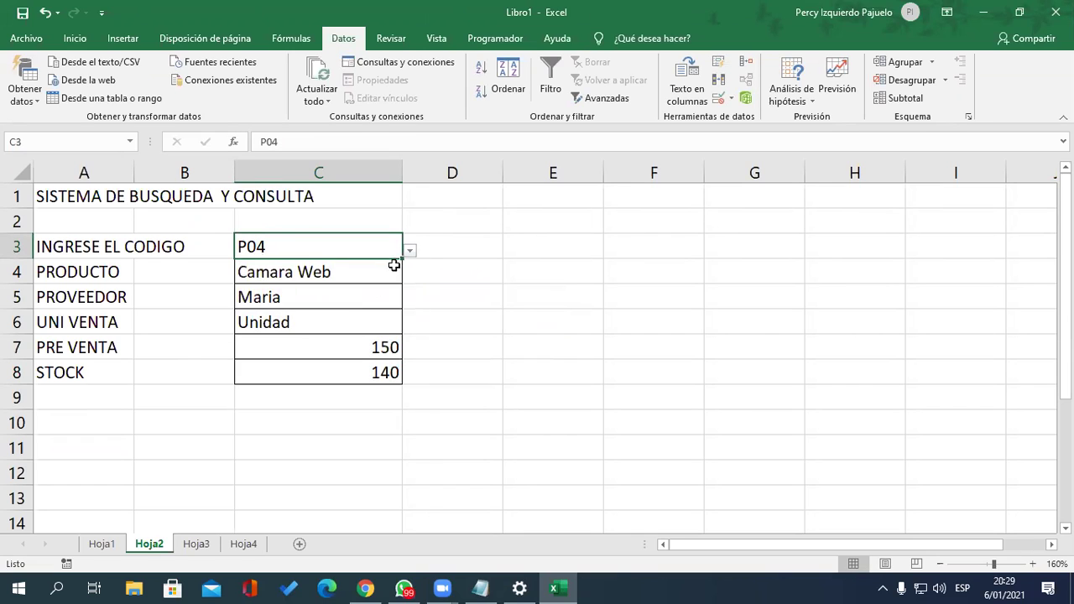
click(408, 251)
click(342, 333)
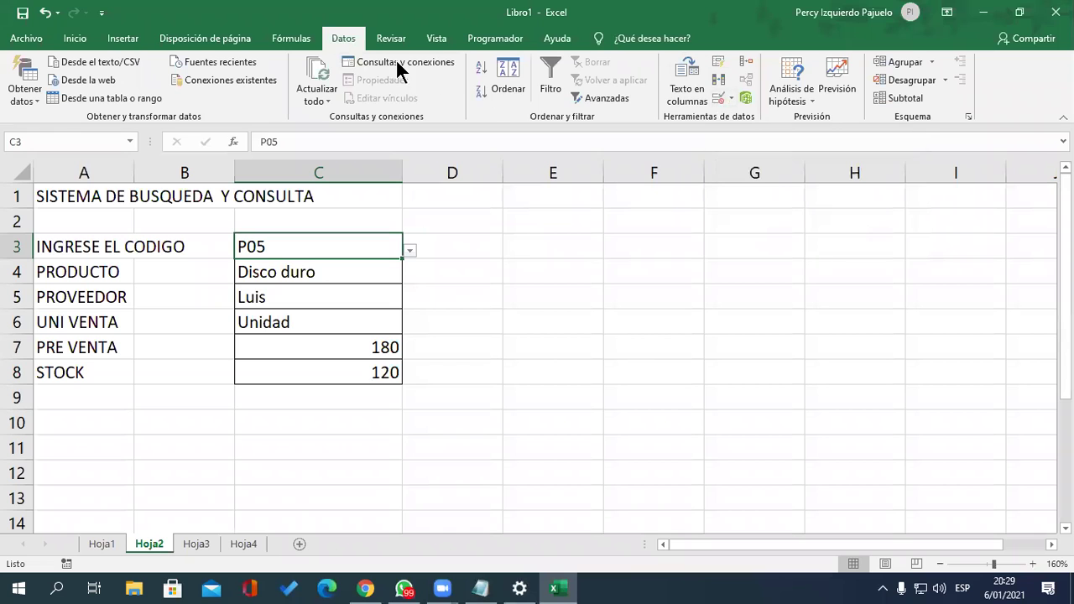
Change C3's data validation from a list to Cualquier valor
click(718, 99)
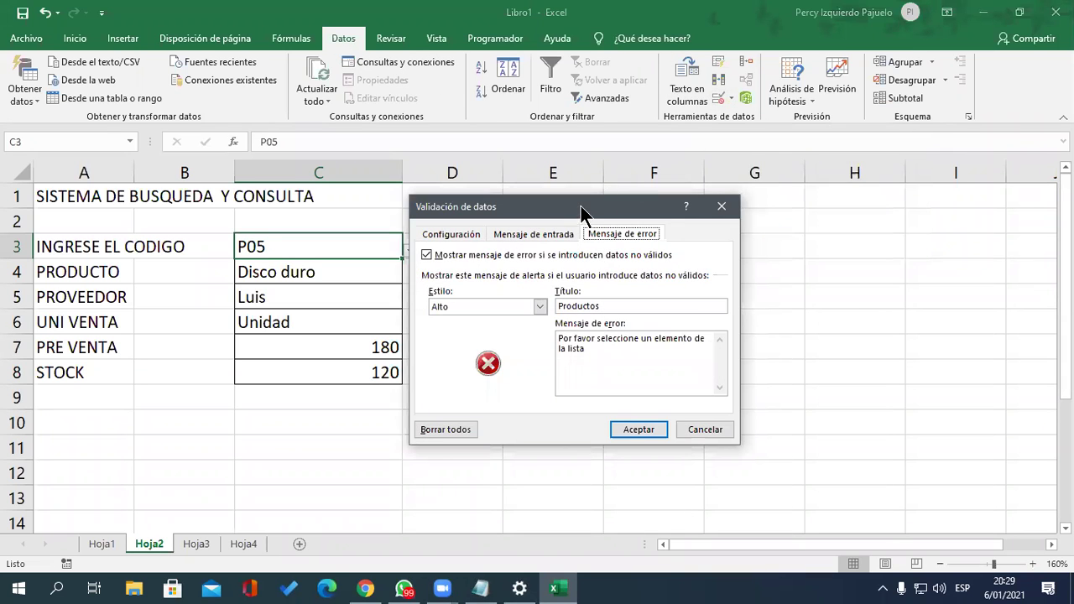
drag(583, 211, 750, 192)
click(700, 211)
click(642, 212)
click(682, 263)
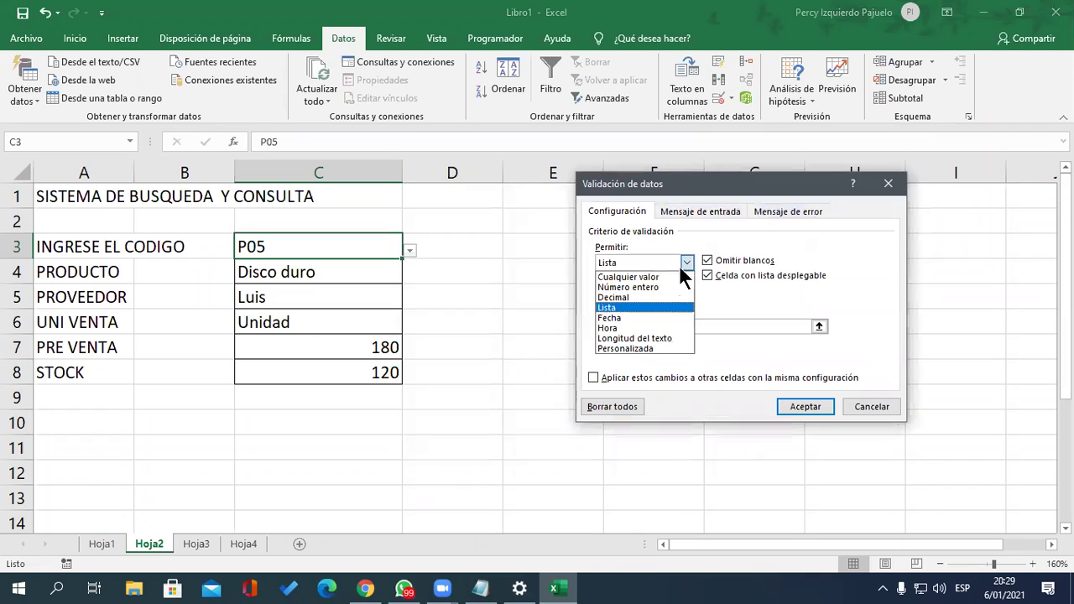
click(664, 277)
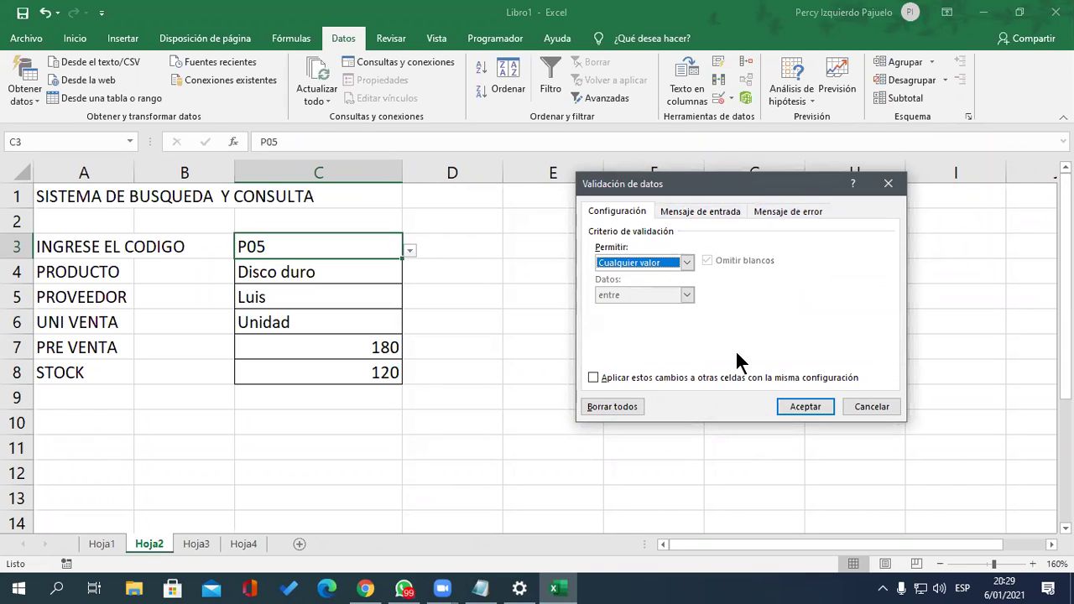
click(805, 402)
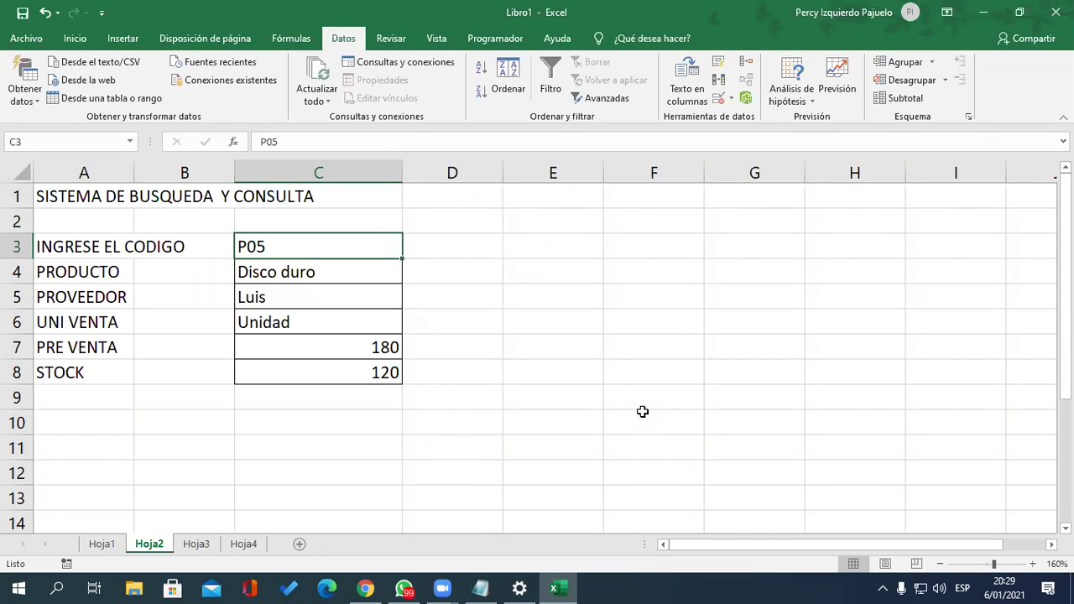
Enter pc01 in C3 and return to that cell
text(pc01)
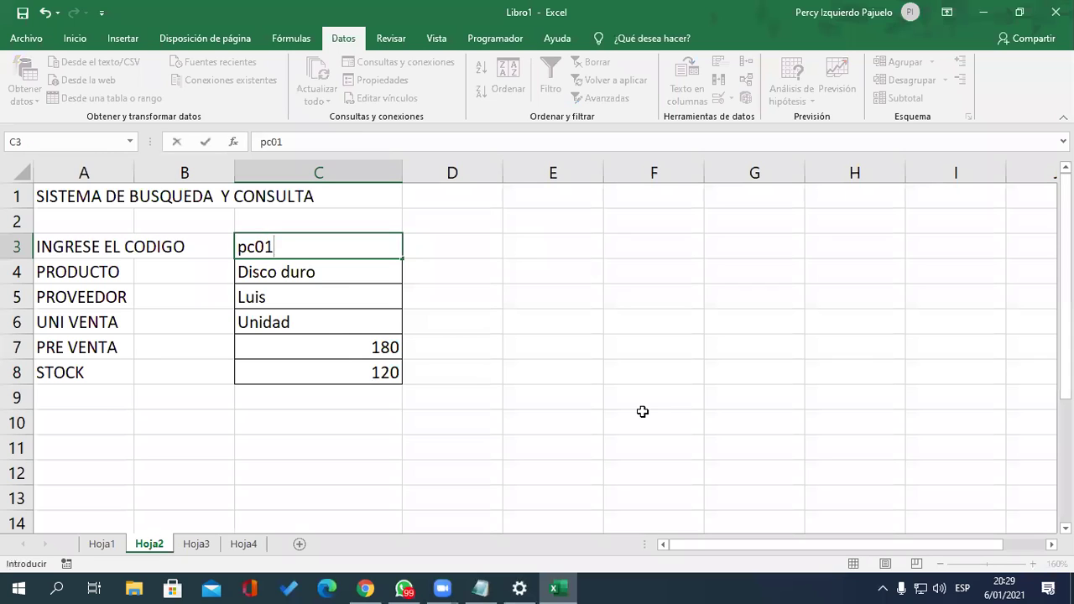
key(Return)
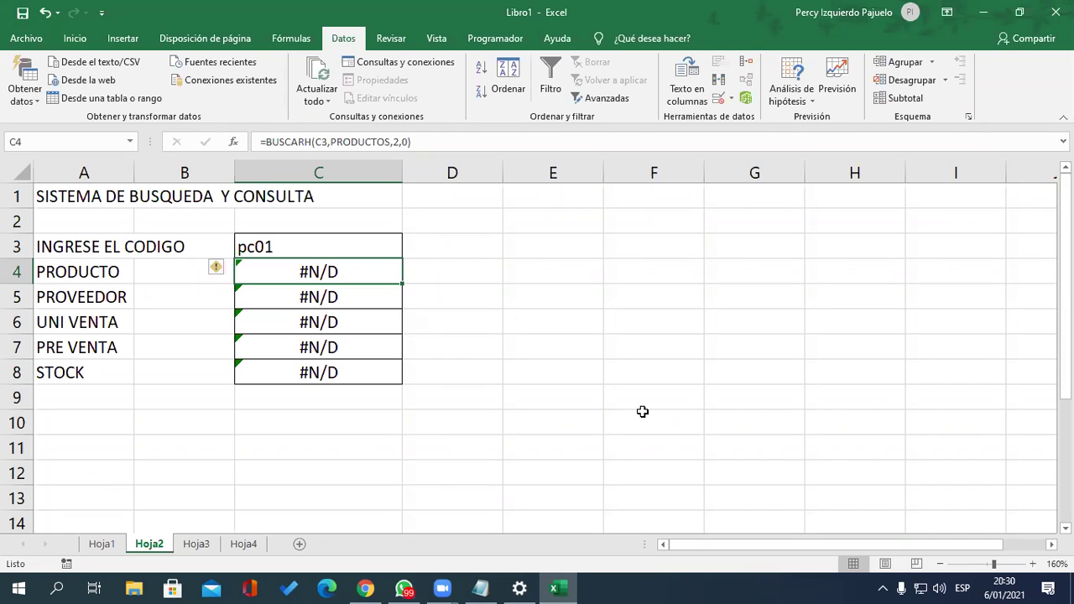
key(Up)
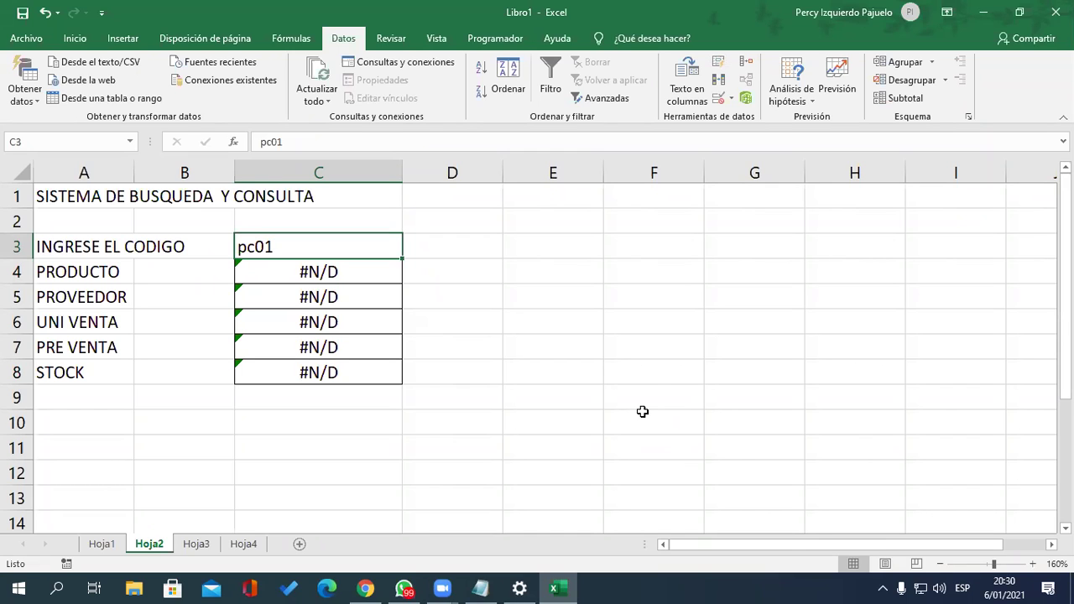
Start an =SI.ERROR( formula in F6, then switch to the Notepad notes
click(674, 340)
click(678, 321)
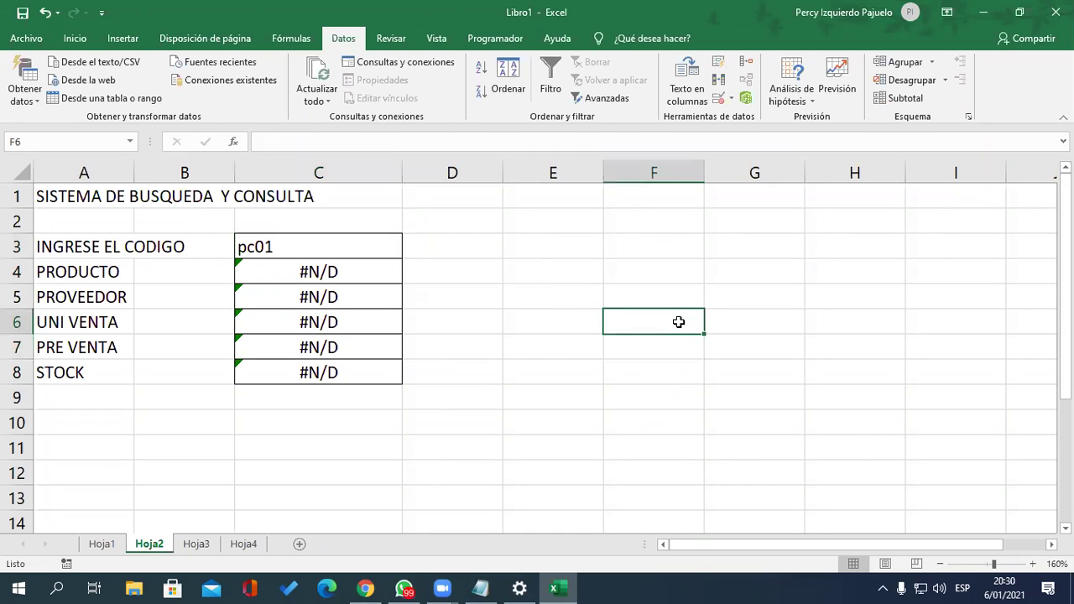
text(=si)
key(Down)
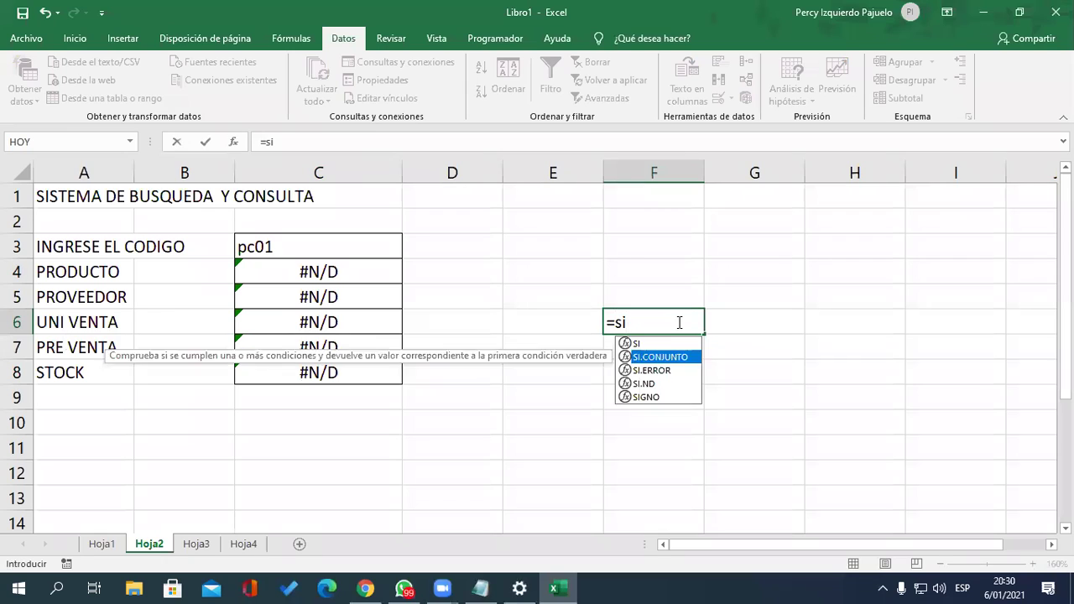
key(Down)
key(Tab)
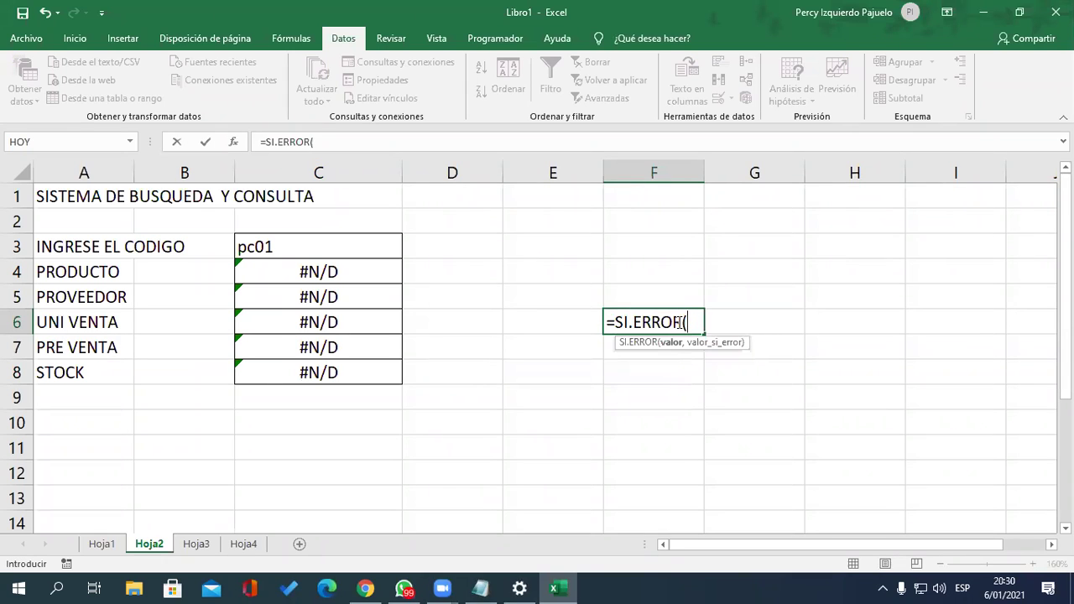
click(485, 587)
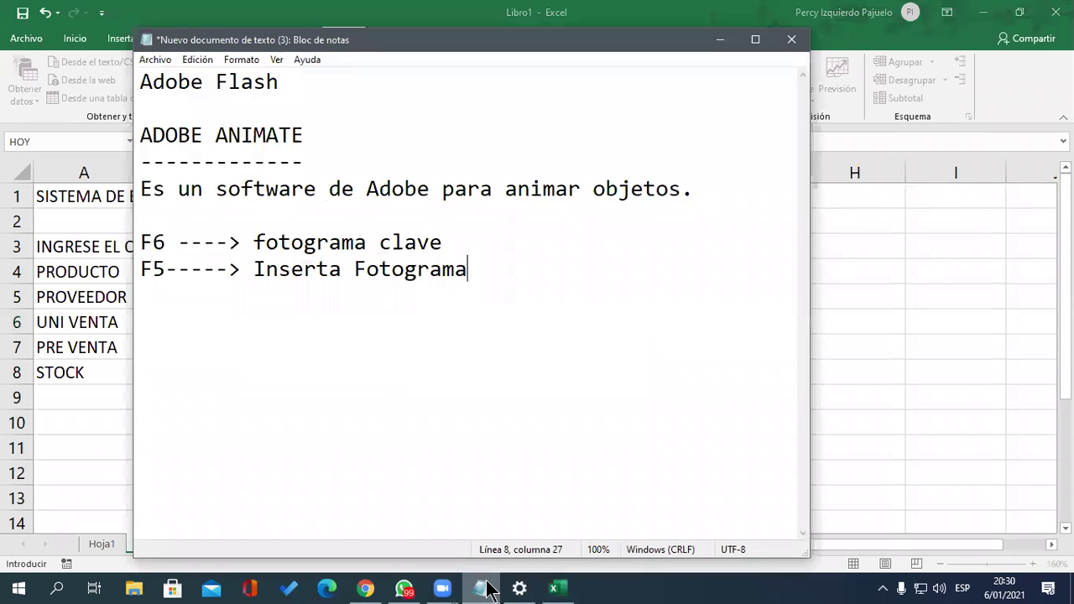
Minimise Notepad and Excel and open the Clases IISEP folder from the desktop
click(719, 39)
click(984, 13)
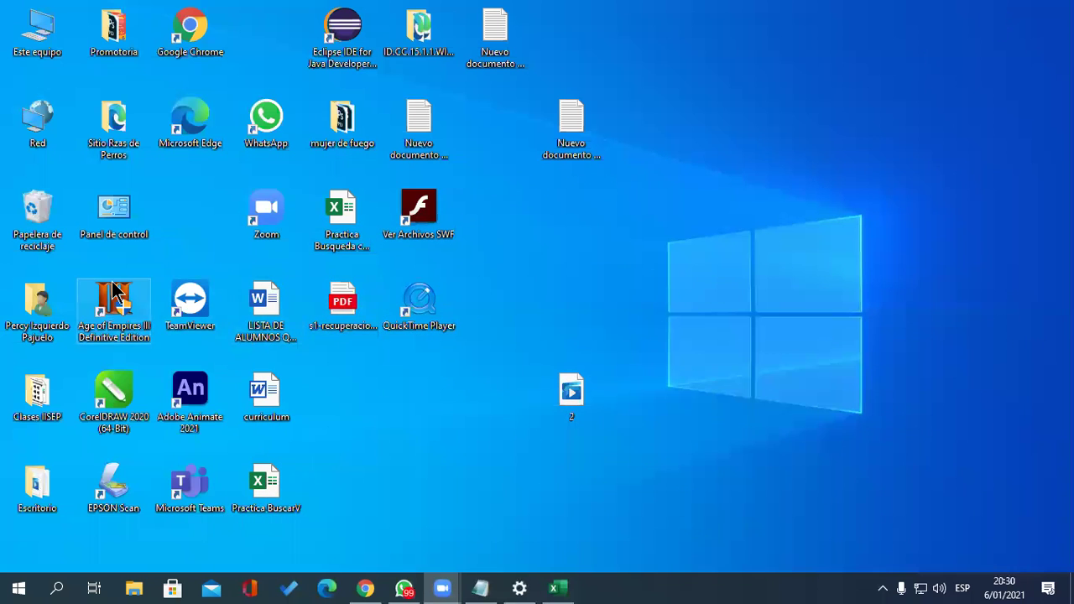
double_click(37, 394)
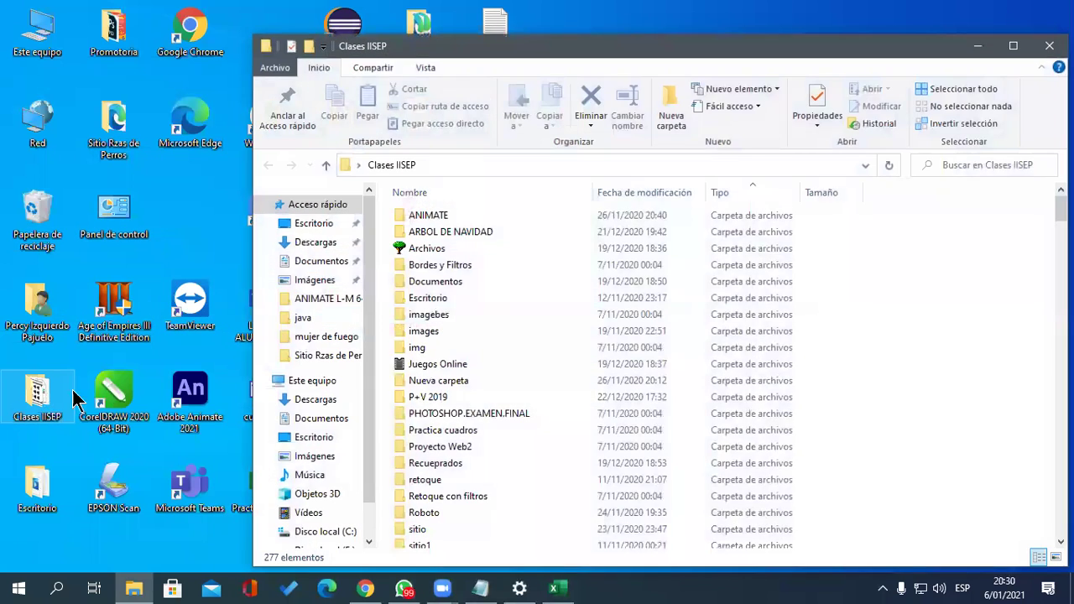
scroll(581, 470, down, 6)
scroll(585, 472, down, 6)
scroll(585, 472, down, 2)
scroll(585, 472, down, 4)
scroll(581, 460, down, 4)
scroll(582, 460, down, 3)
scroll(581, 460, down, 4)
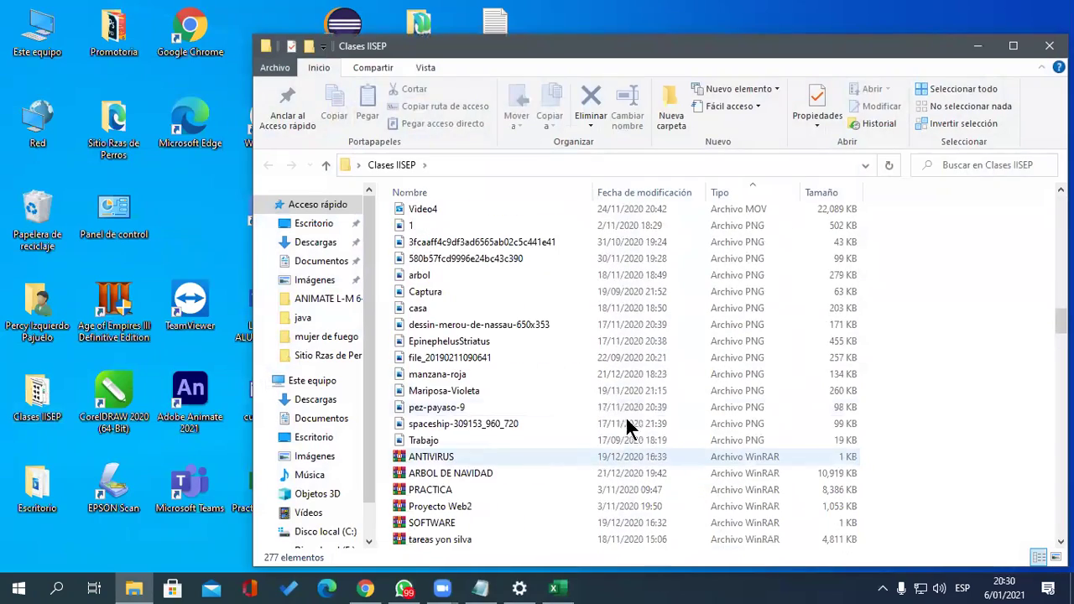
Sort the folder by Tipo and select the 'Excel I Lunes y Miercoles 8-10' text file
click(722, 192)
scroll(731, 420, down, 3)
scroll(787, 445, down, 3)
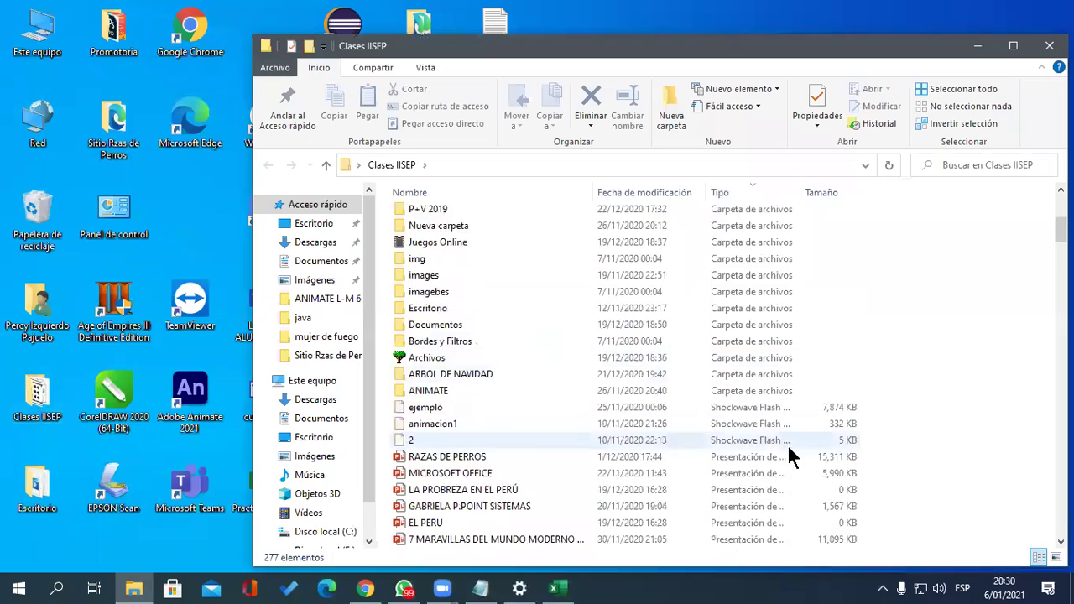
scroll(787, 445, down, 5)
scroll(787, 445, down, 5)
scroll(787, 444, down, 5)
scroll(788, 446, down, 5)
scroll(807, 426, down, 2)
scroll(808, 436, down, 4)
scroll(827, 431, up, 4)
scroll(825, 427, up, 1)
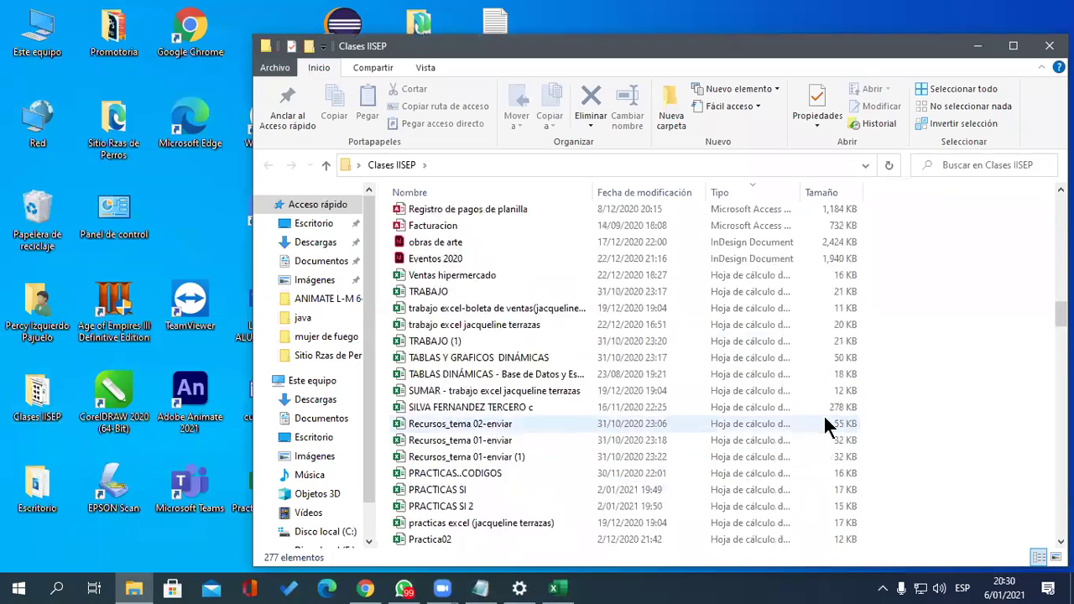
scroll(831, 432, down, 8)
scroll(832, 432, down, 8)
scroll(833, 431, down, 3)
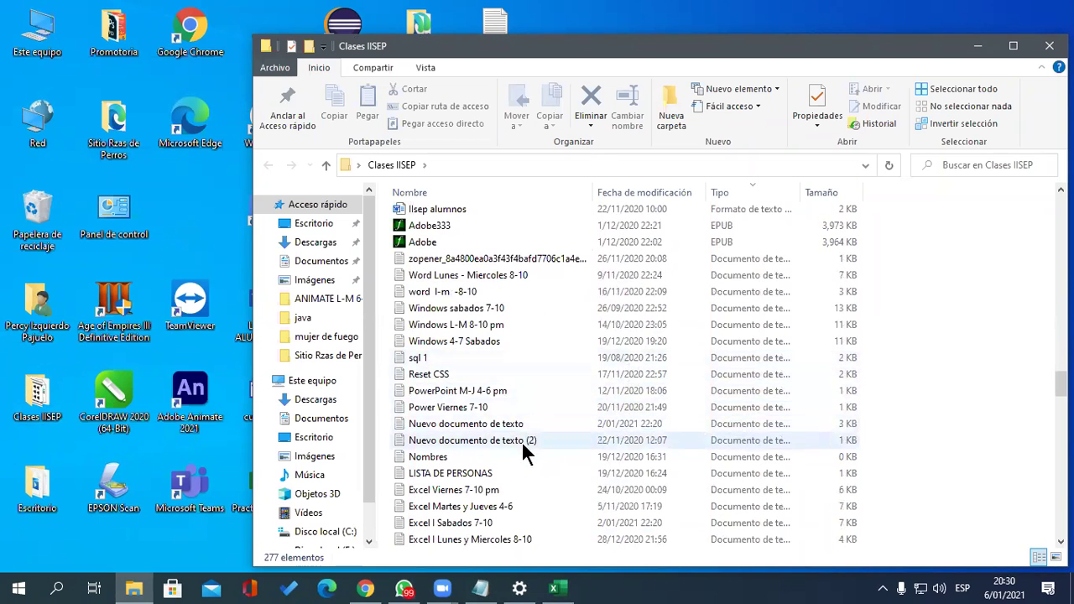
click(544, 496)
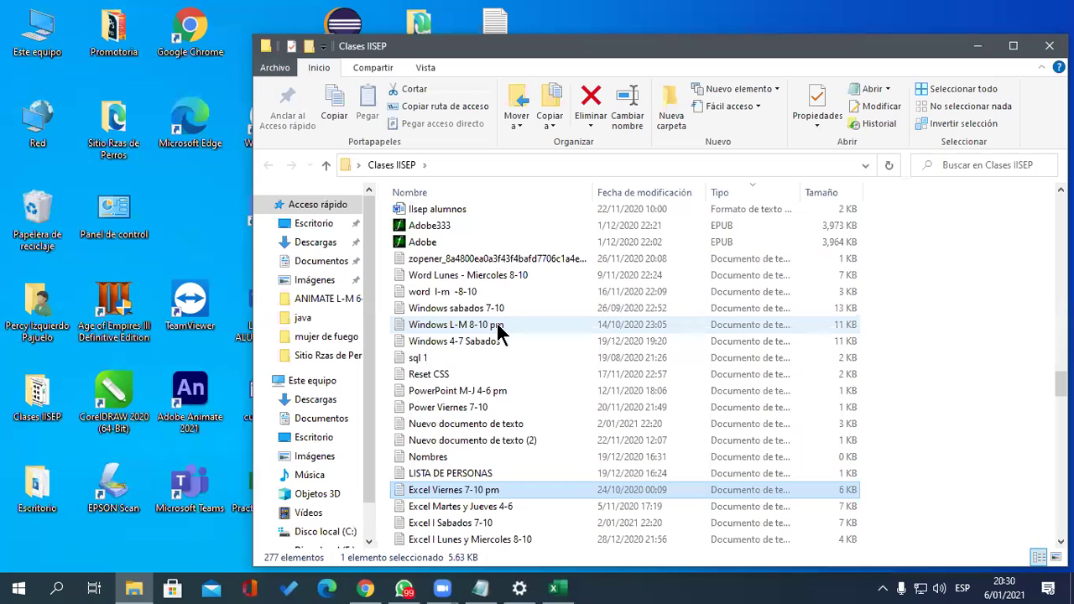
scroll(570, 423, down, 1)
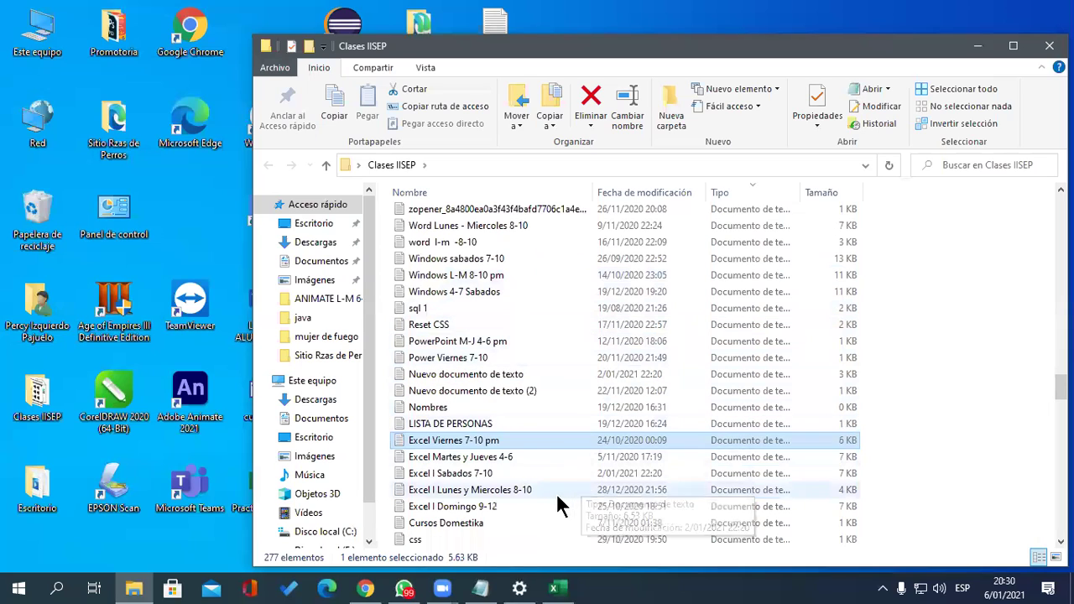
click(531, 488)
Open the 'Excel I Lunes y Miercoles 8-10' notes and go to the blank last line
double_click(531, 489)
scroll(532, 490, down, 3)
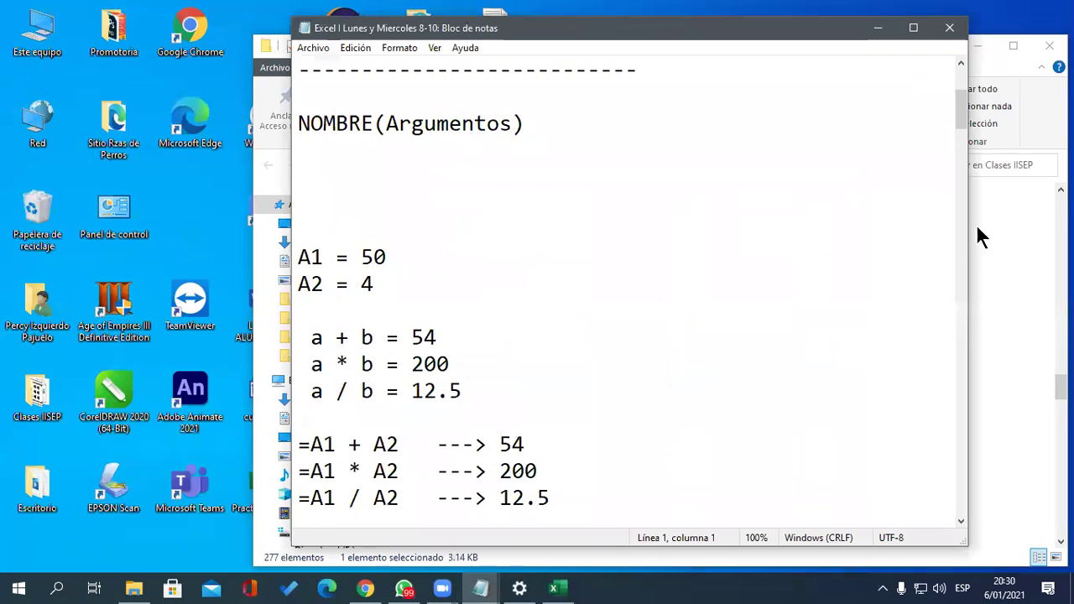
mouse_move(957, 106)
mouse_down()
mouse_move(940, 455)
mouse_move(934, 428)
mouse_up()
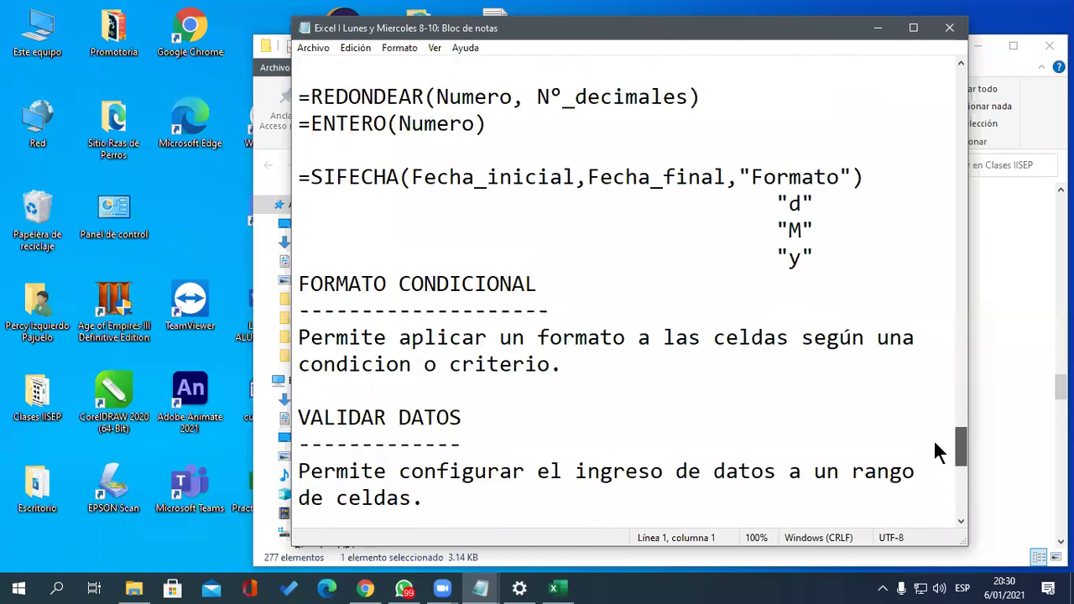
drag(936, 433, 941, 472)
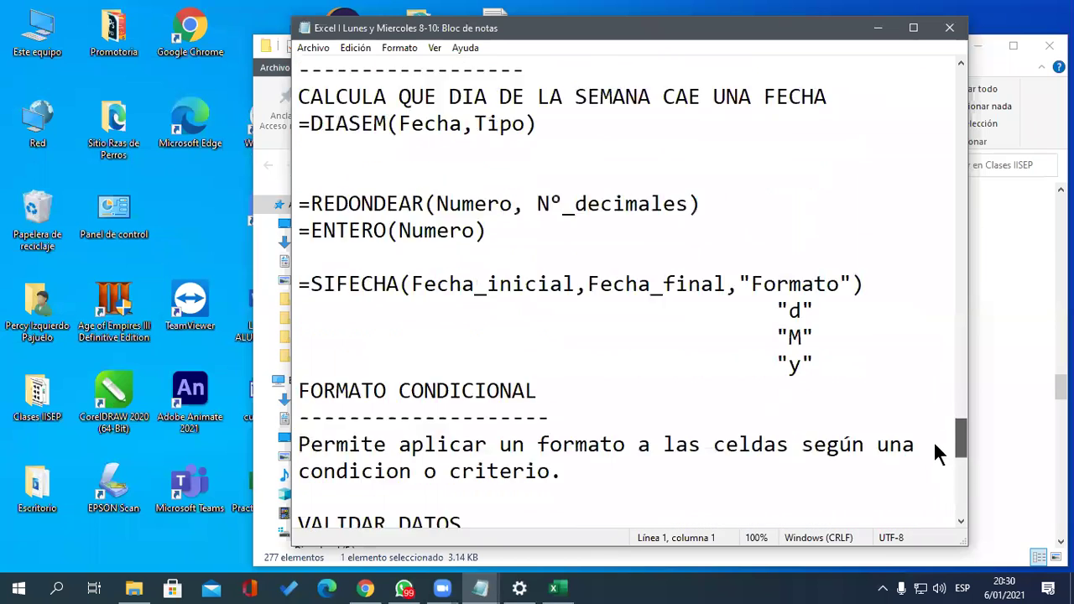
click(423, 378)
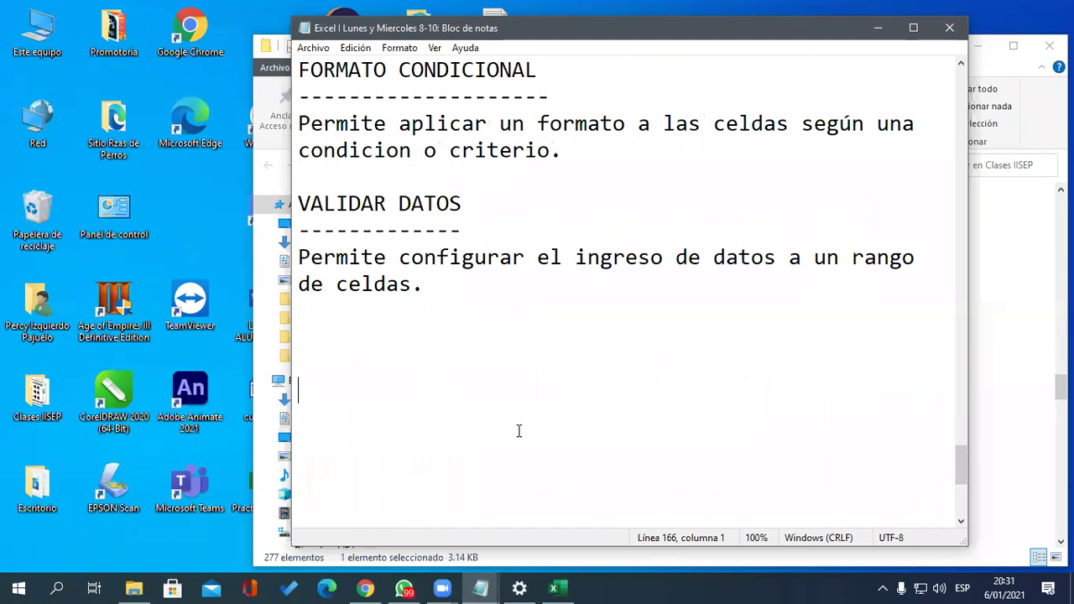
Type FUNCION BUSCARV and FUNCION BUSCARH, then begin '=SI.ERROR(Valor,Si'
text(FUNCION )
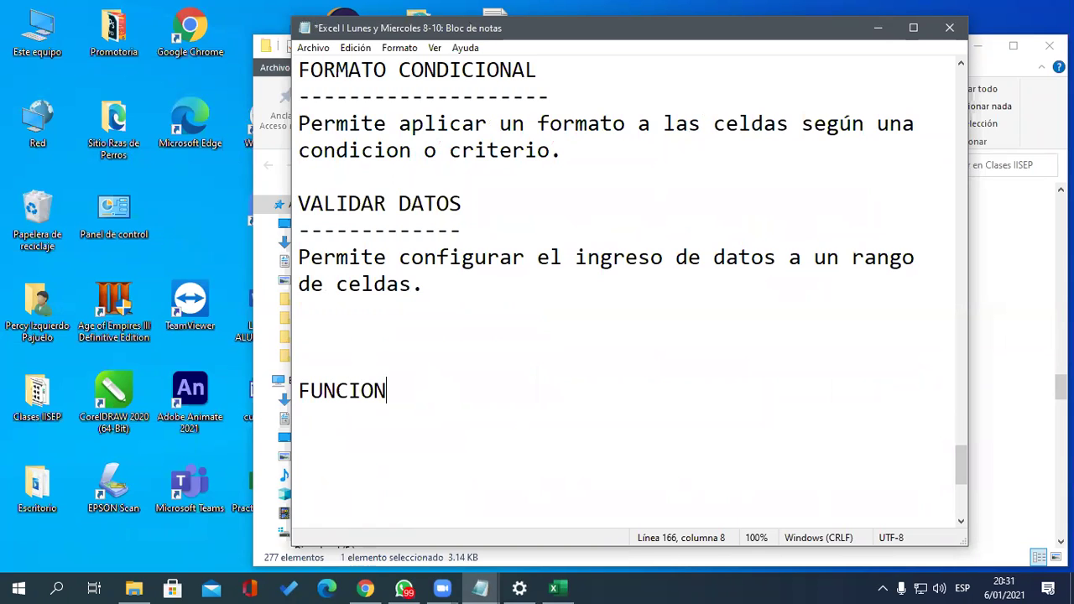
text(BUSCAR)
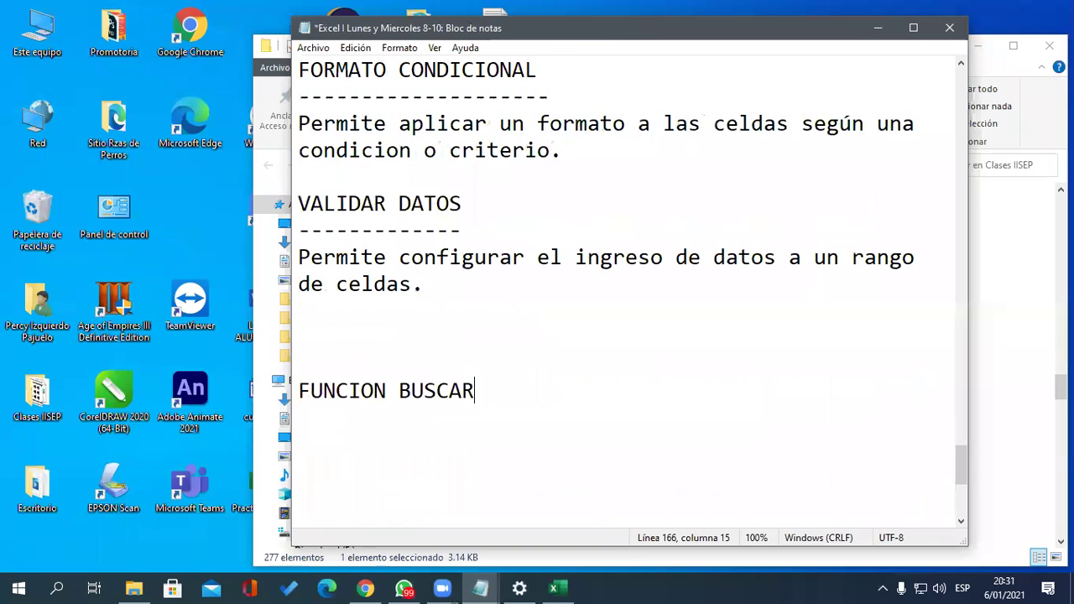
text(v)
key(BackSpace)
text(V)
key(Return)
text(FUNCION BUSCARH)
key(Return)
key(Return)
key(Return)
key(Return)
key(Return)
key(Return)
key(BackSpace)
key(BackSpace)
key(BackSpace)
text(=SI.ERROR(Valor,)
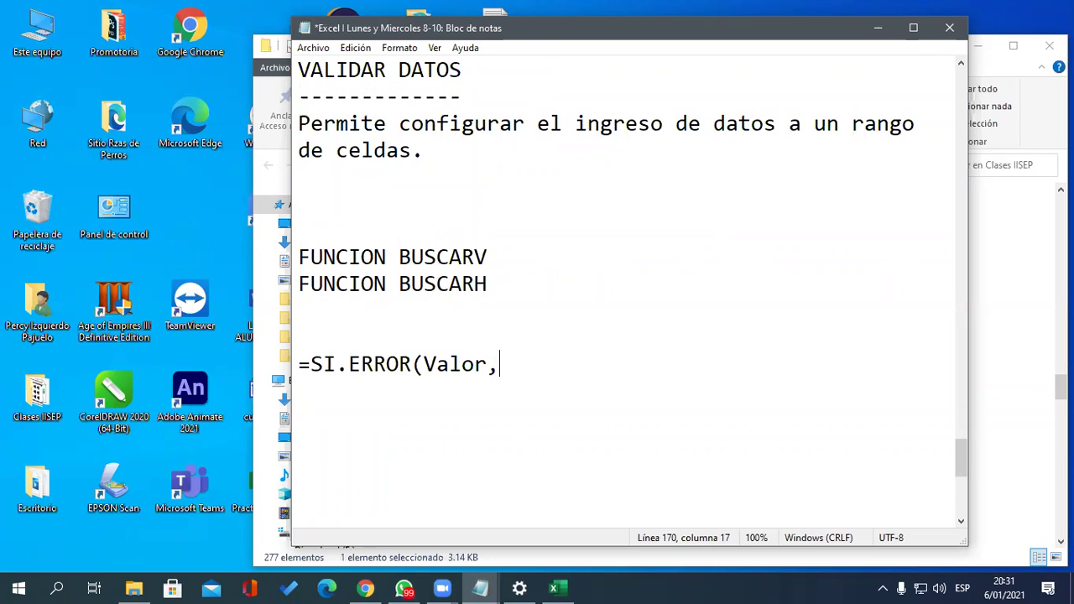
text(S)
text(i)
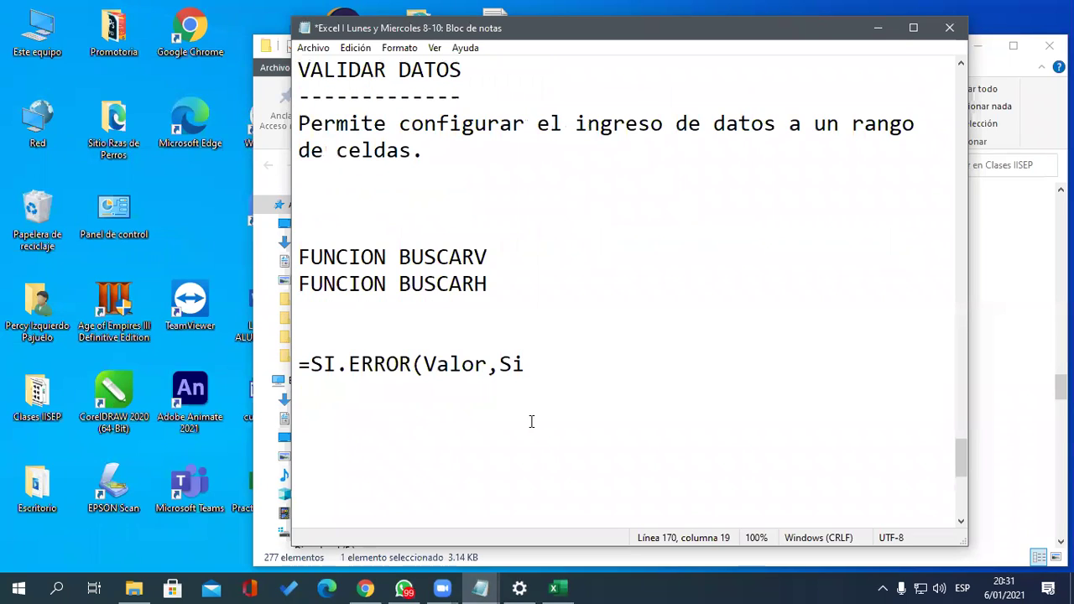
Complete the syntax line as =SI.ERROR(Valor,Valor_si_error)
click(554, 588)
click(555, 588)
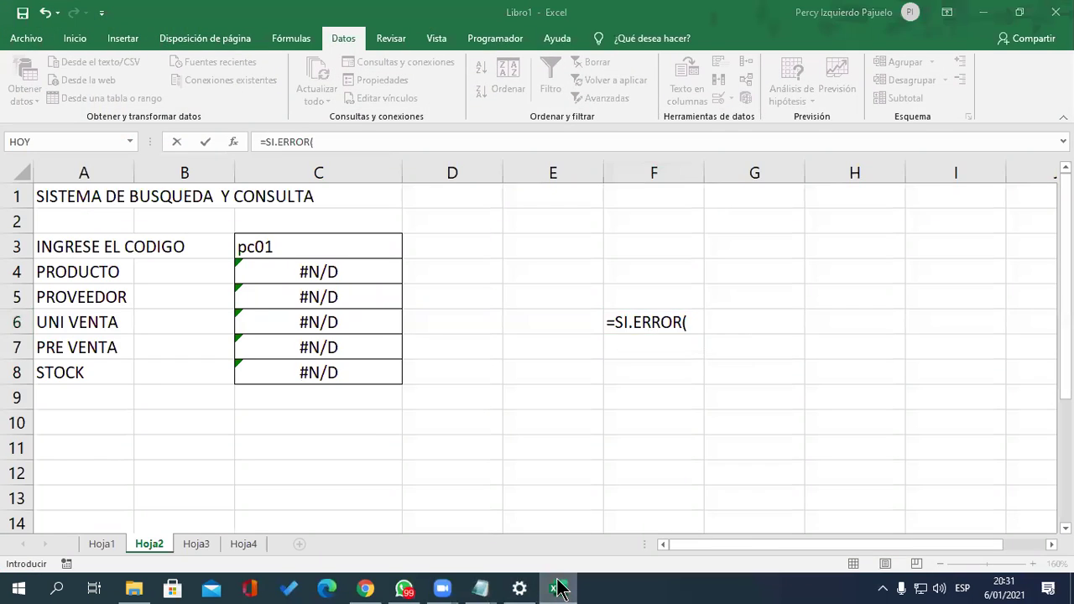
key(BackSpace)
key(BackSpace)
text(Valor,Valor_si_error))
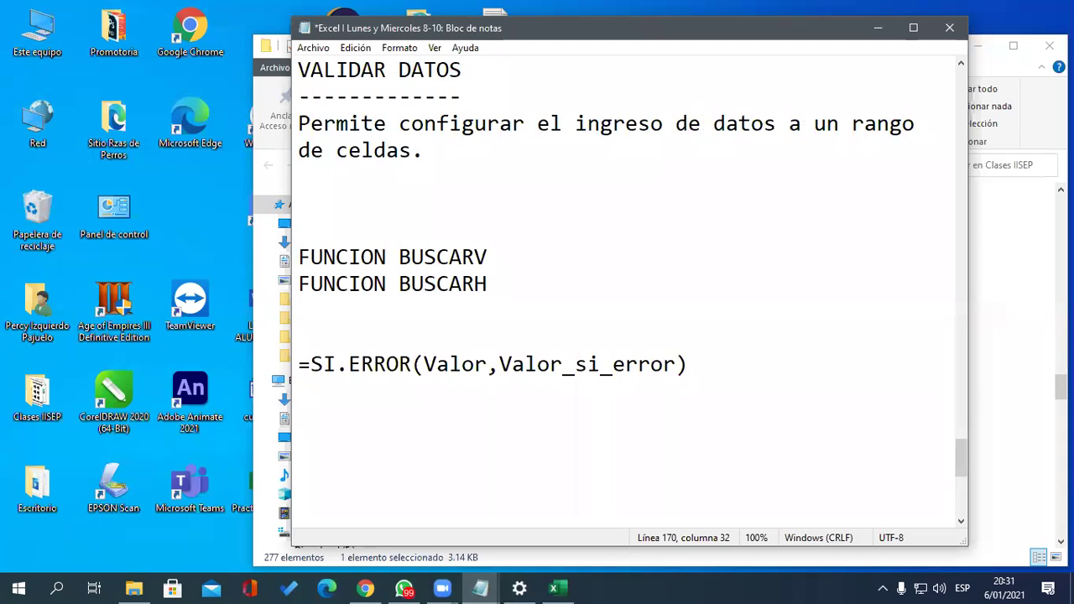
Add 'Ejecuta, calcula o muestra cuando la funcion o formula genera un error.' and minimise the windows
key(Return)
key(Return)
text(Ejecuta)
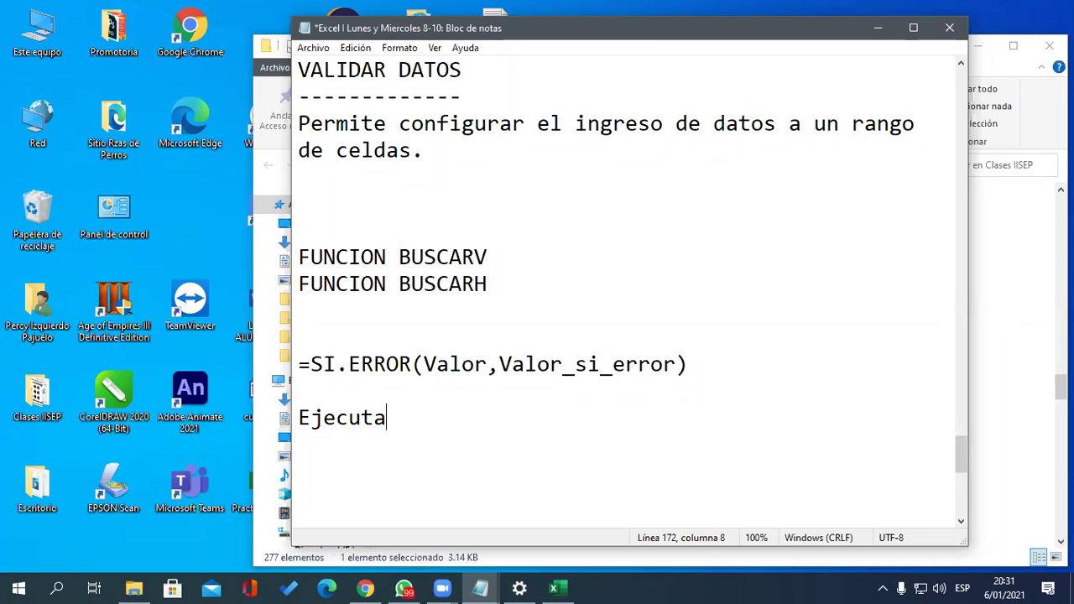
text(, calcula o muestra )
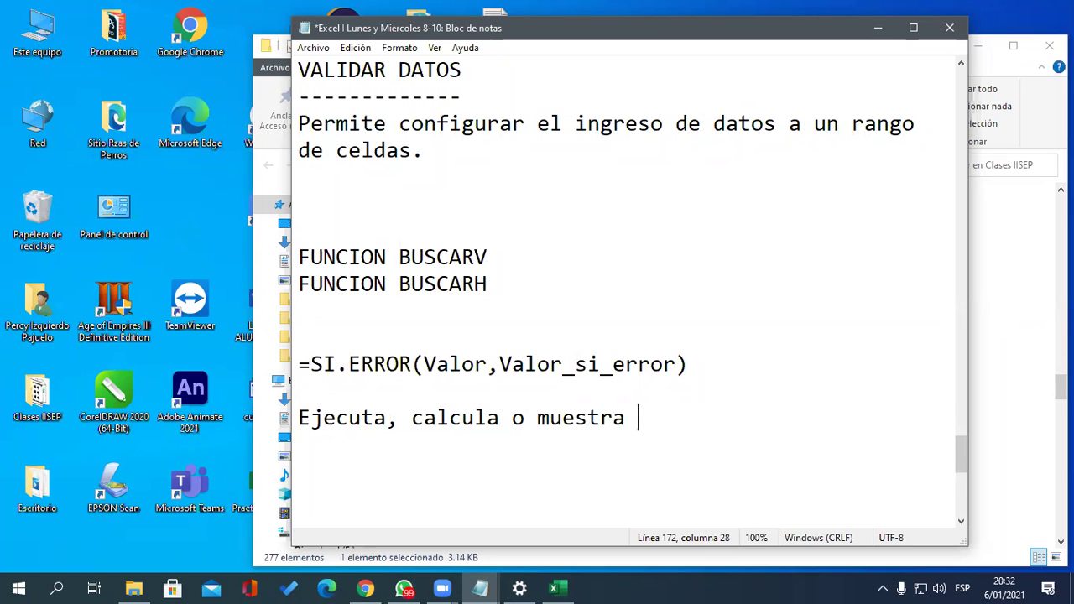
text(cuando la funcion o formula genera un error)
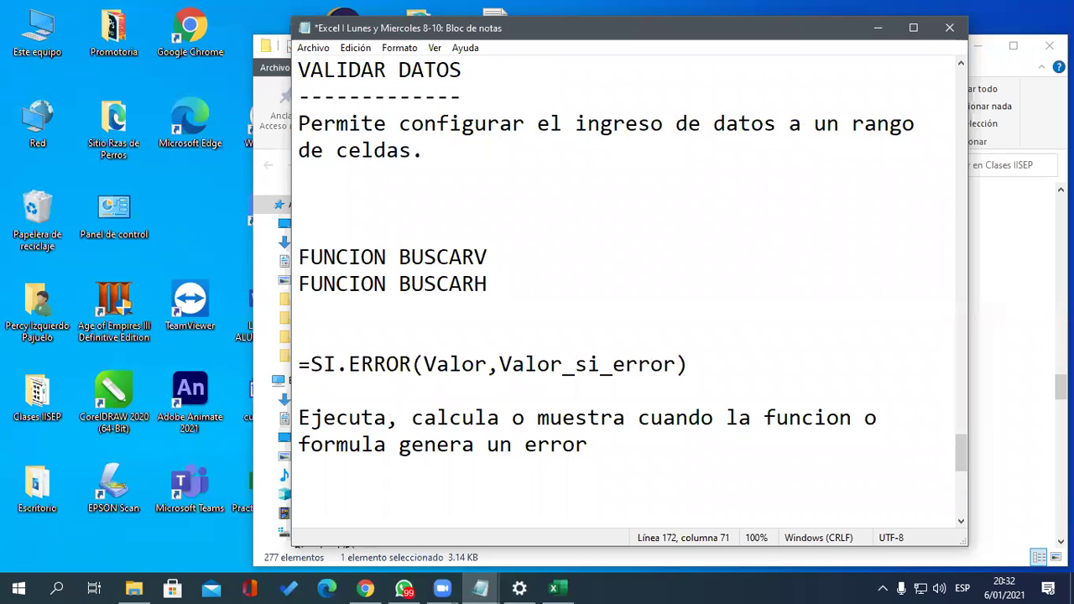
text(.)
click(878, 29)
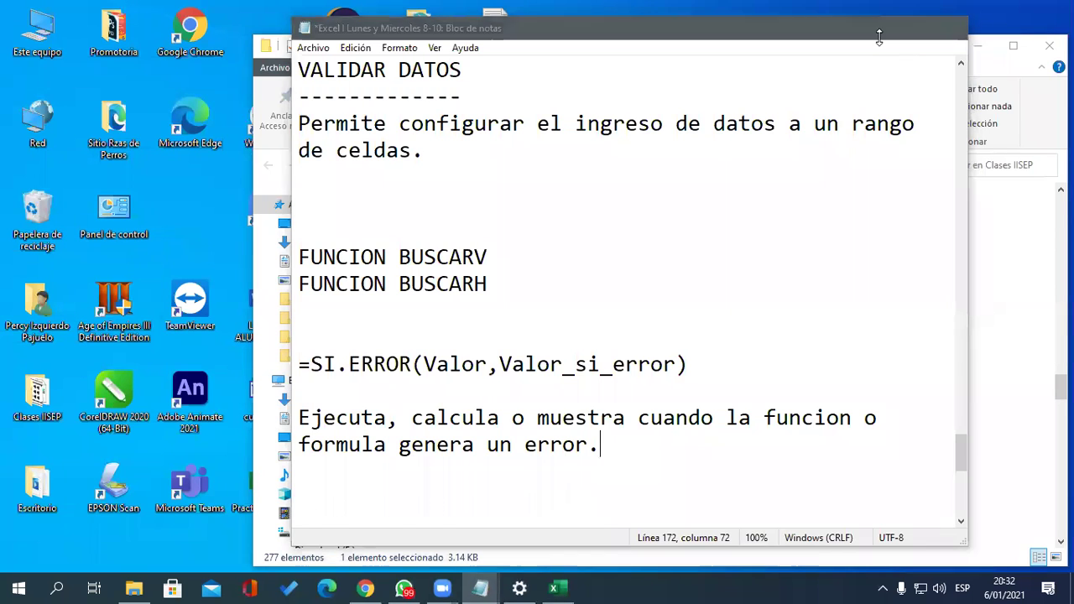
click(976, 45)
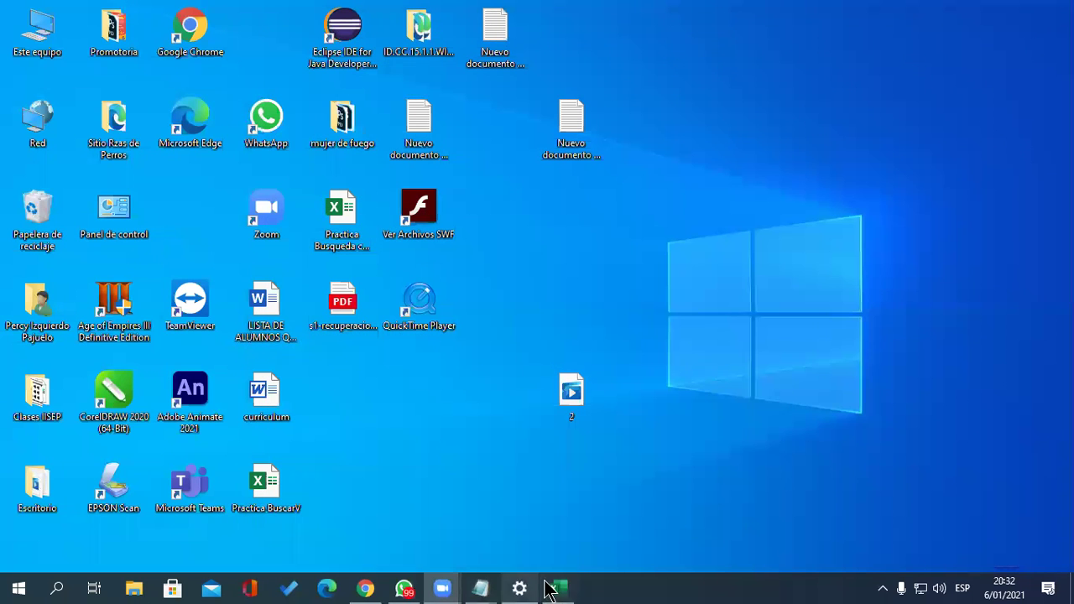
Cancel the F6 entry, enter code P10 in C3, then edit C4's BUSCARH formula
click(571, 589)
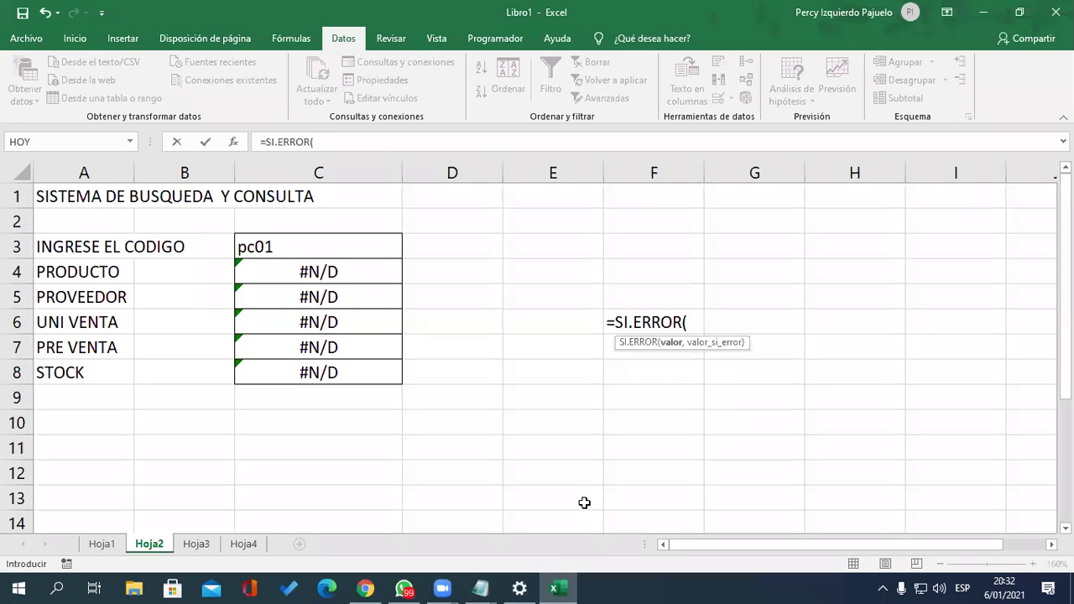
key(Escape)
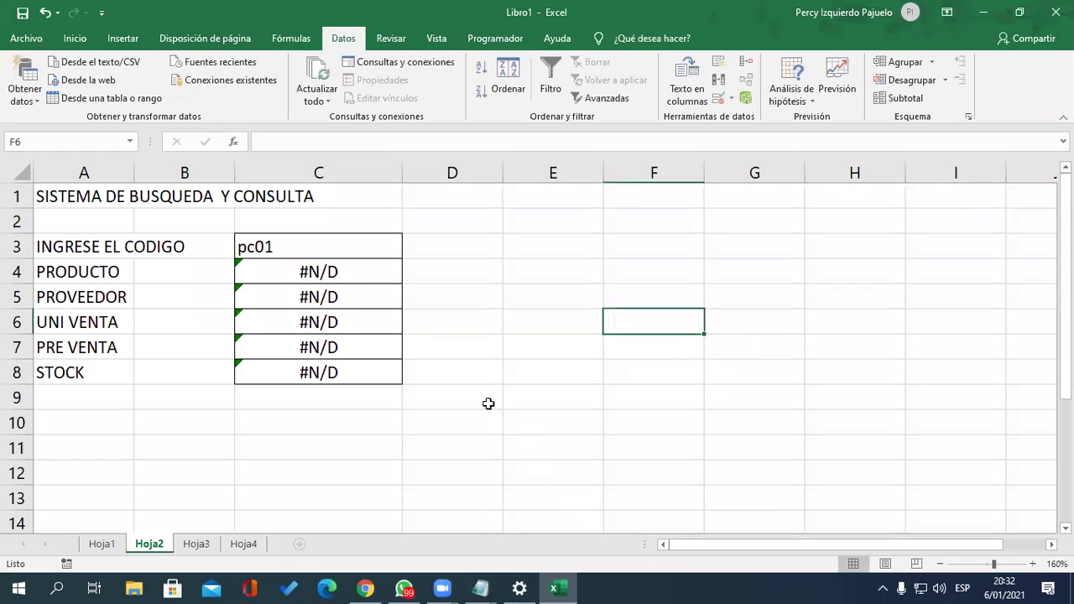
click(351, 251)
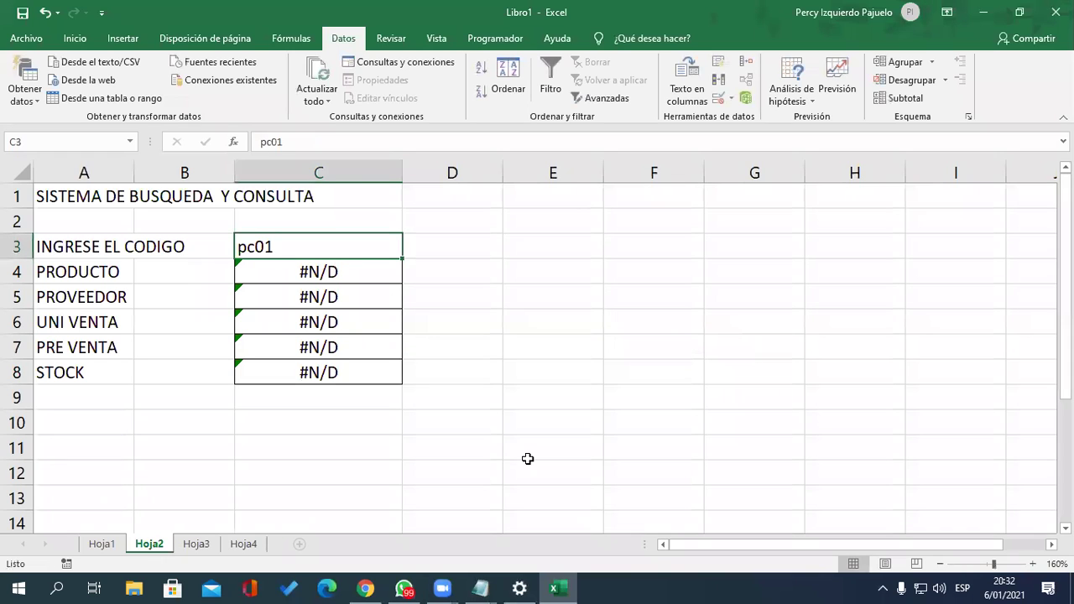
text(P)
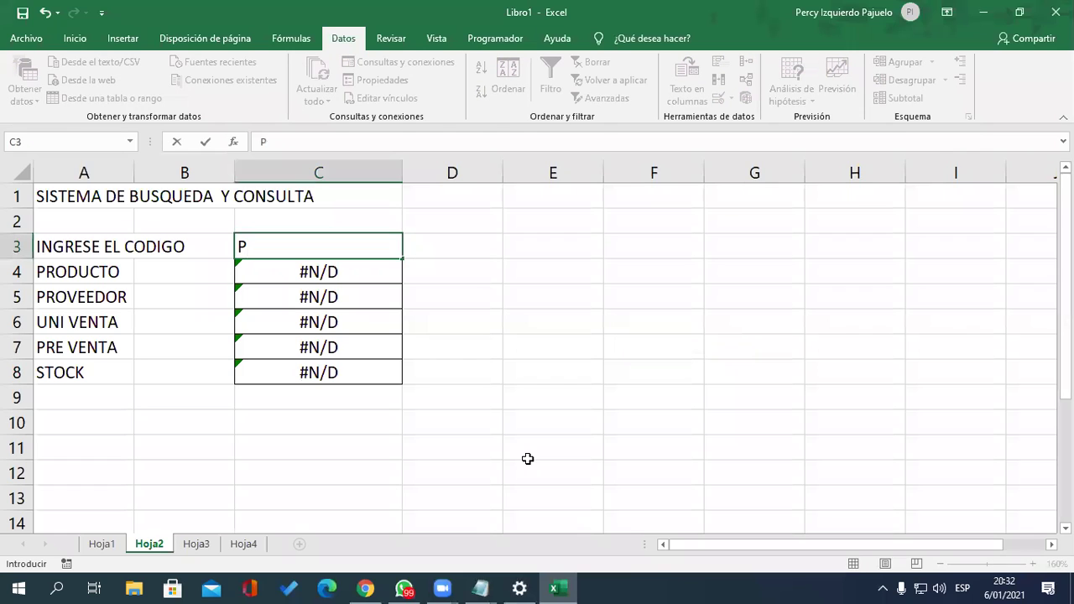
text(10)
key(Return)
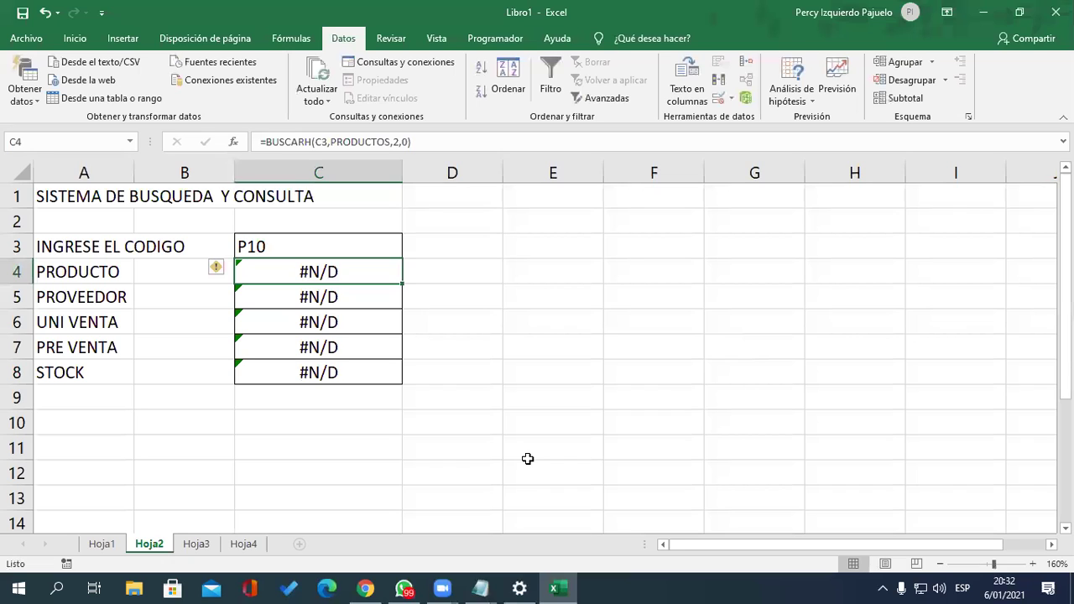
key(Up)
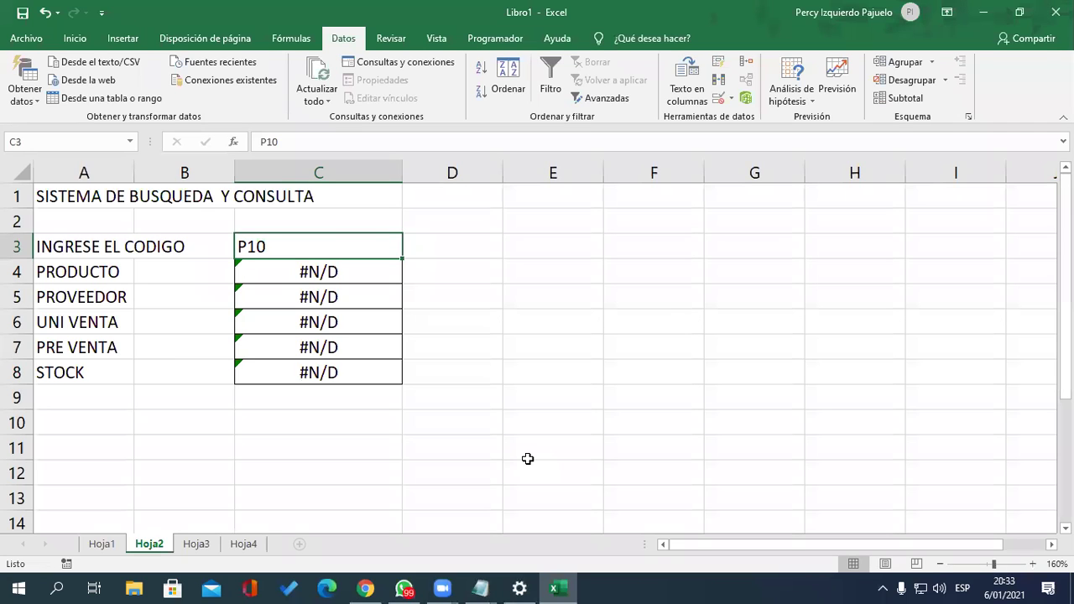
key(Down)
key(F2)
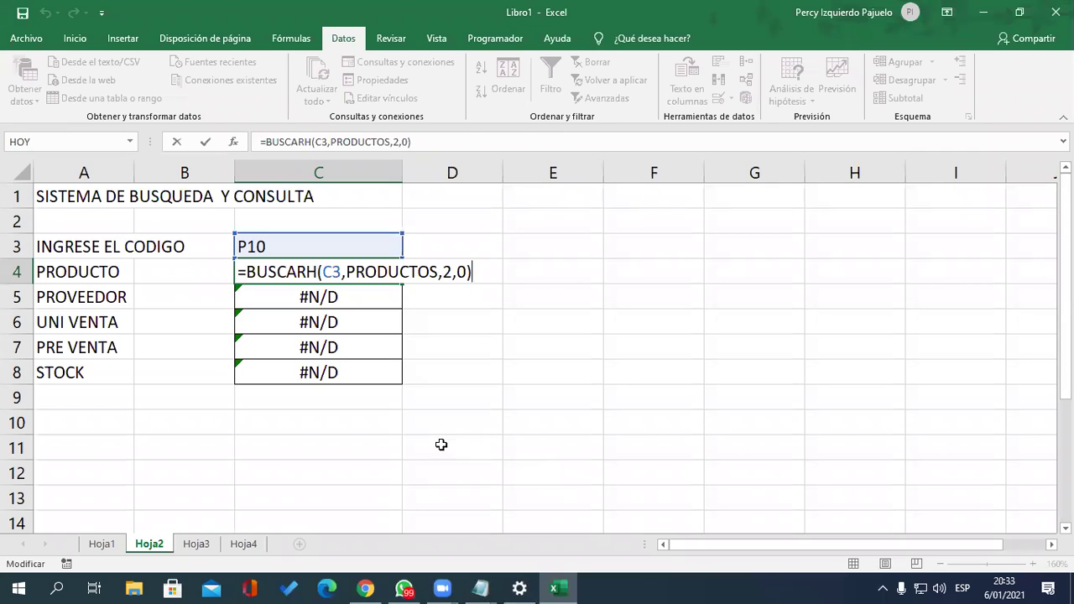
Insert SI.ERROR( before C4's BUSCARH call and check the syntax in the notes
key(Left)
key(Left)
key(Left)
text(SI)
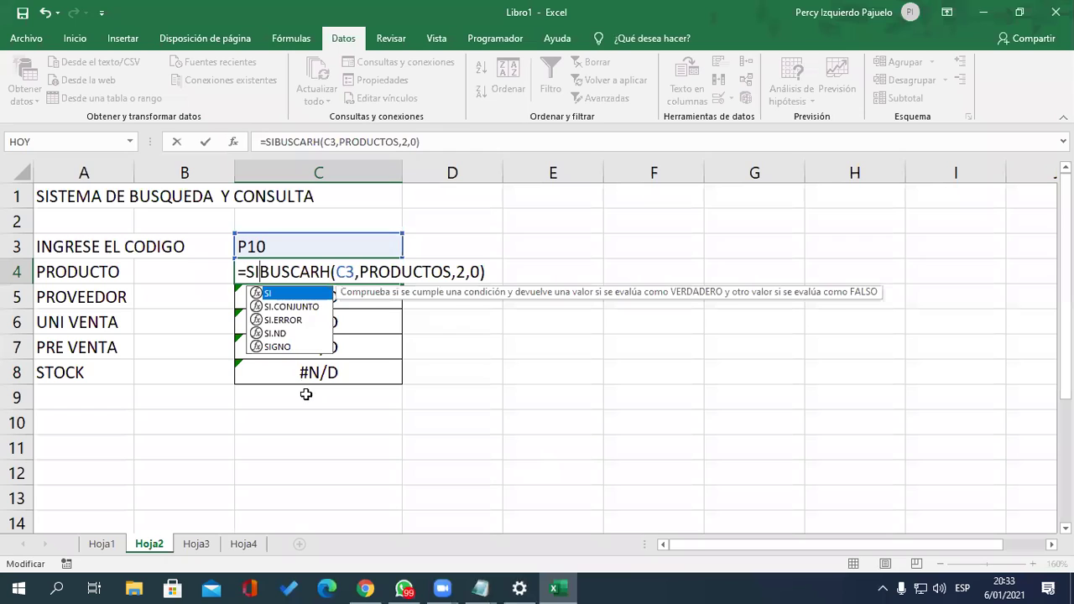
key(Down)
key(Down)
key(Tab)
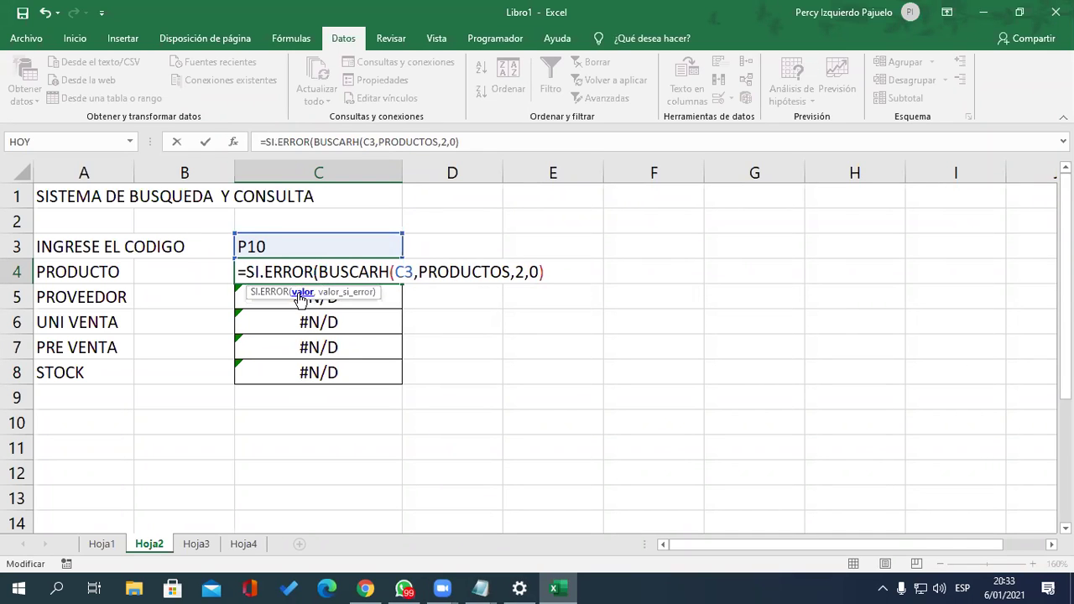
click(453, 588)
mouse_move(479, 588)
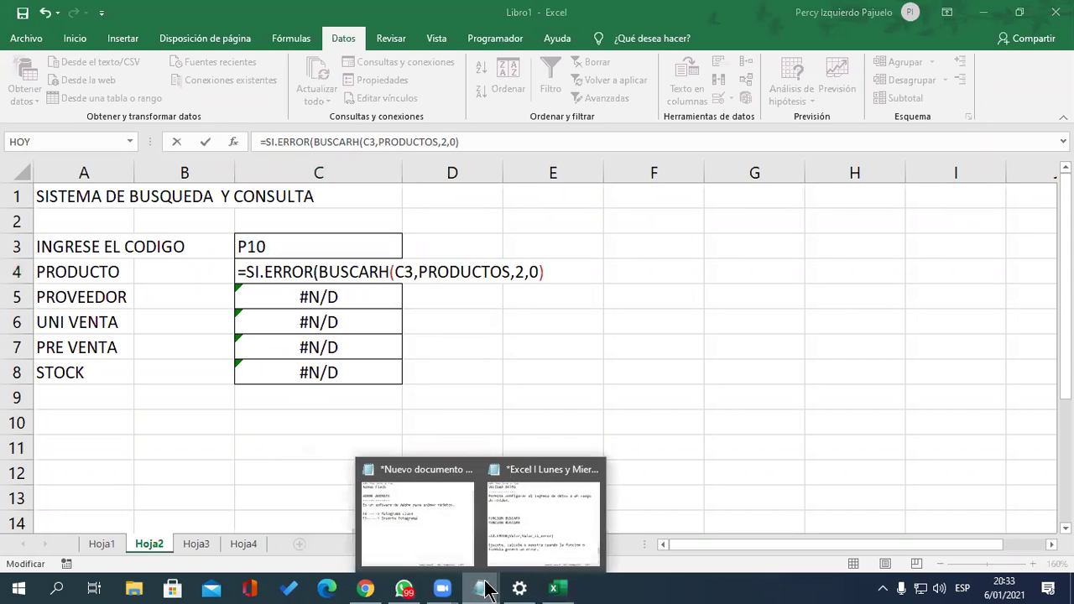
click(517, 537)
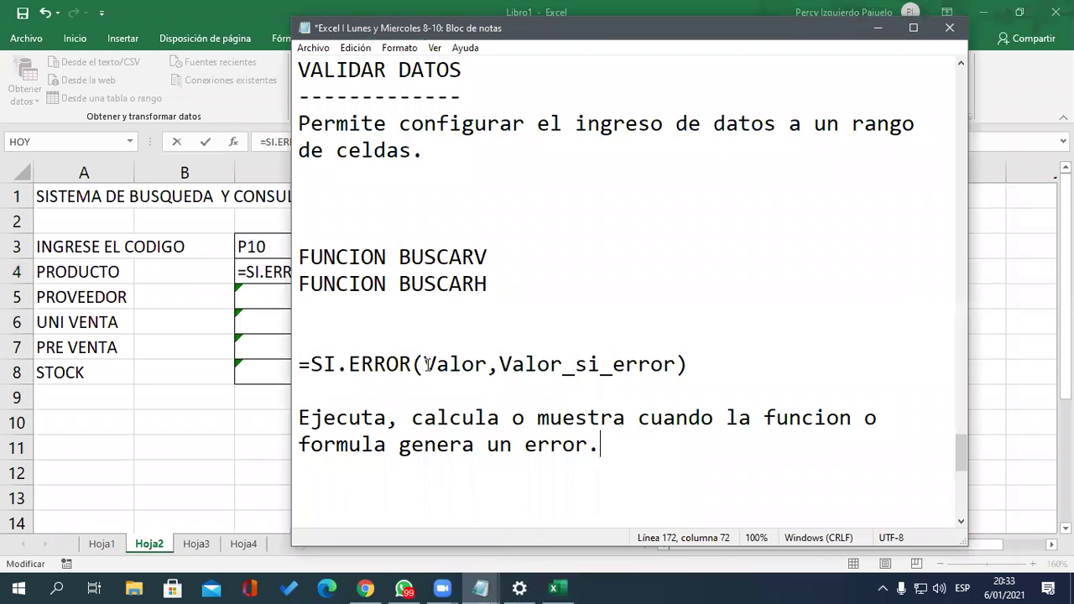
drag(424, 364, 485, 364)
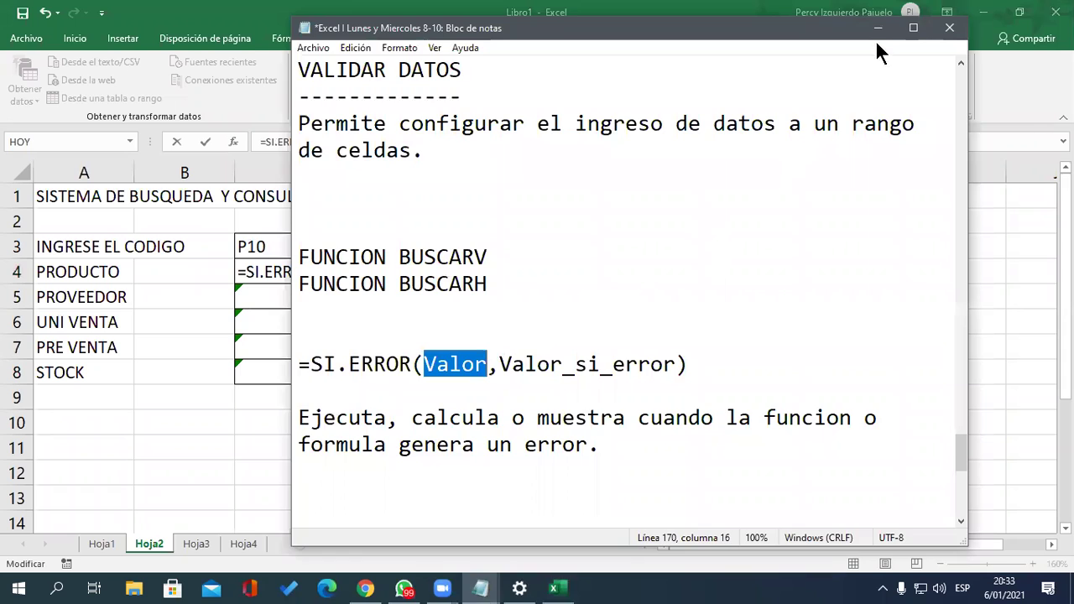
click(878, 28)
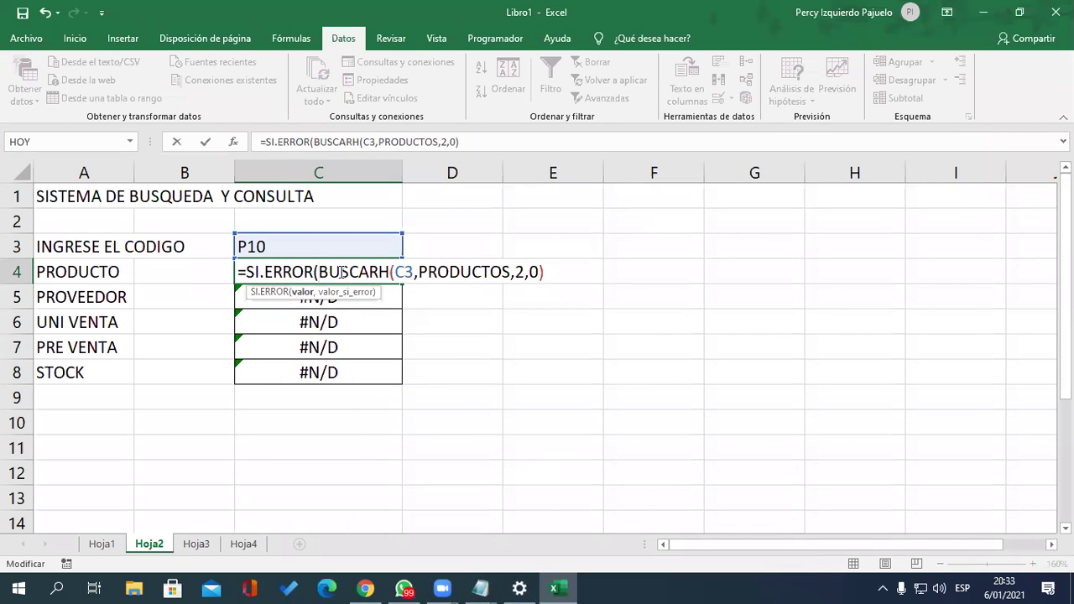
Append ,"Codigo no existe") as the error fallback and confirm C4's formula
drag(318, 272, 546, 269)
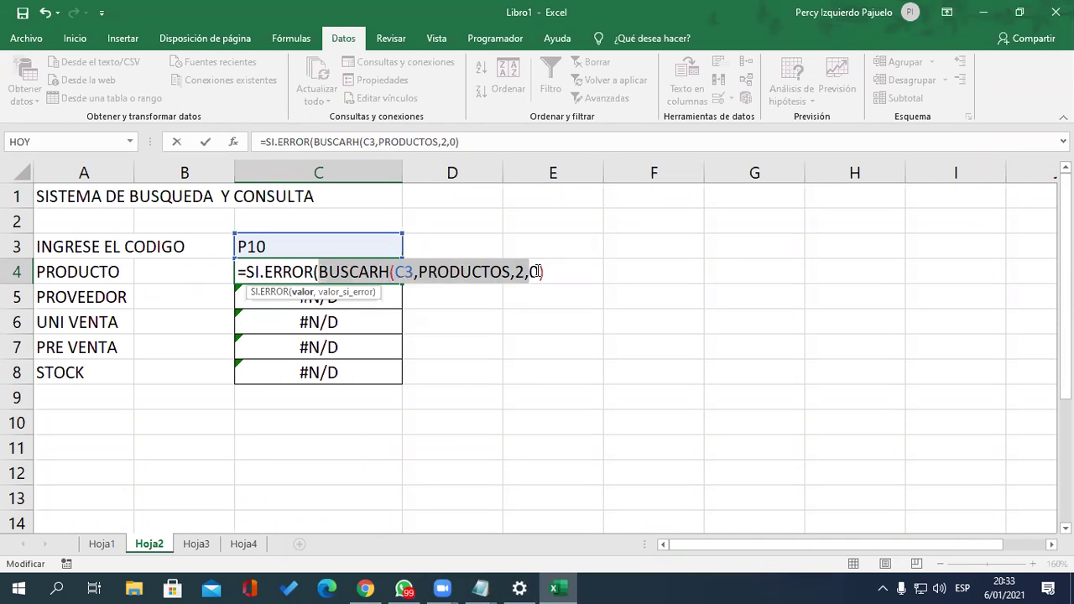
click(565, 278)
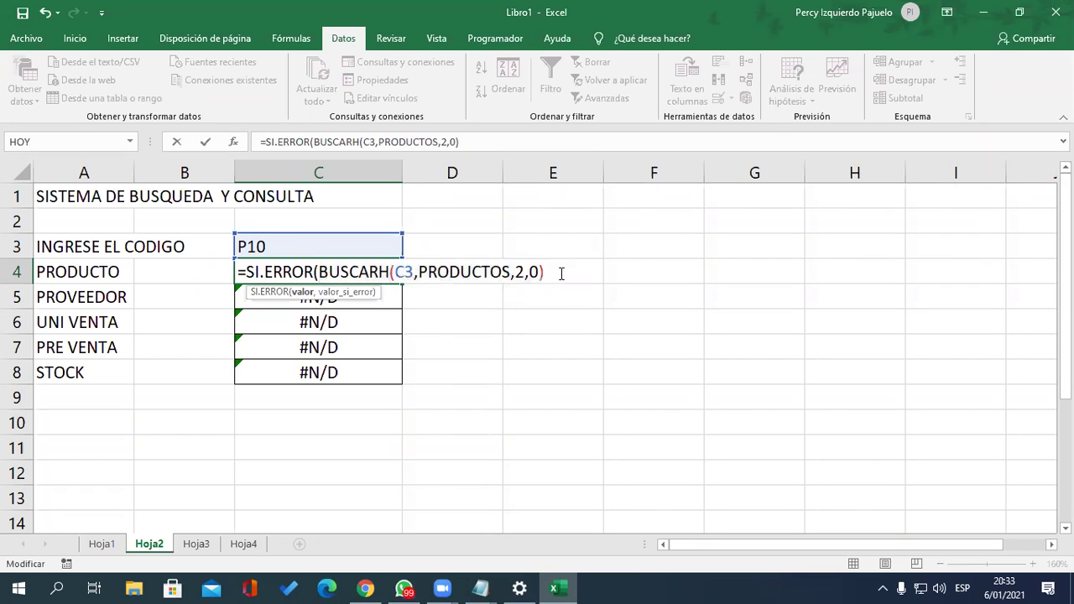
drag(319, 272, 540, 268)
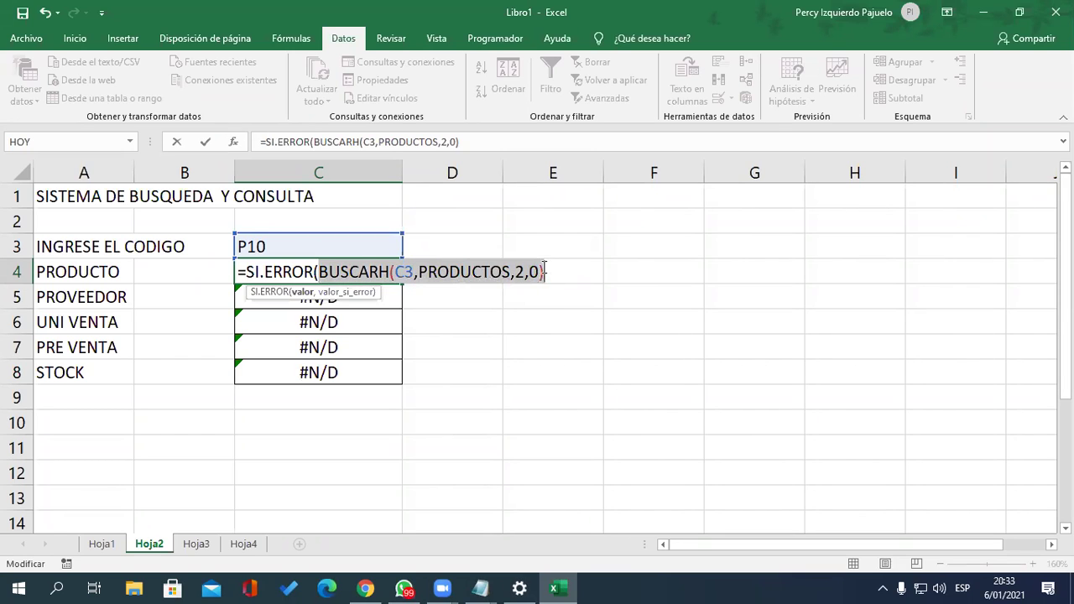
click(559, 274)
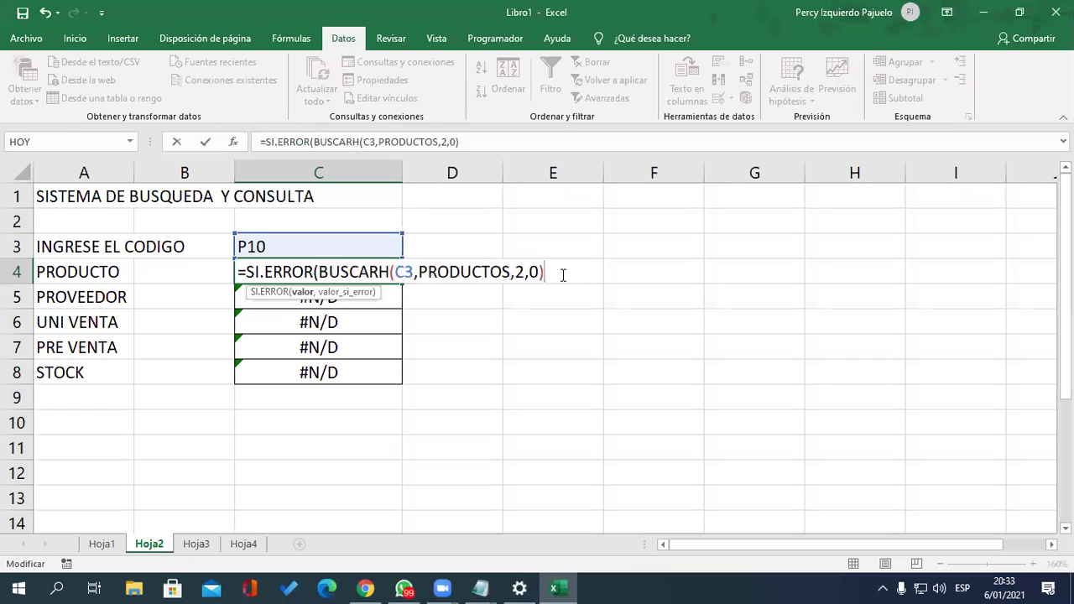
text(,)
text(")
text(Co)
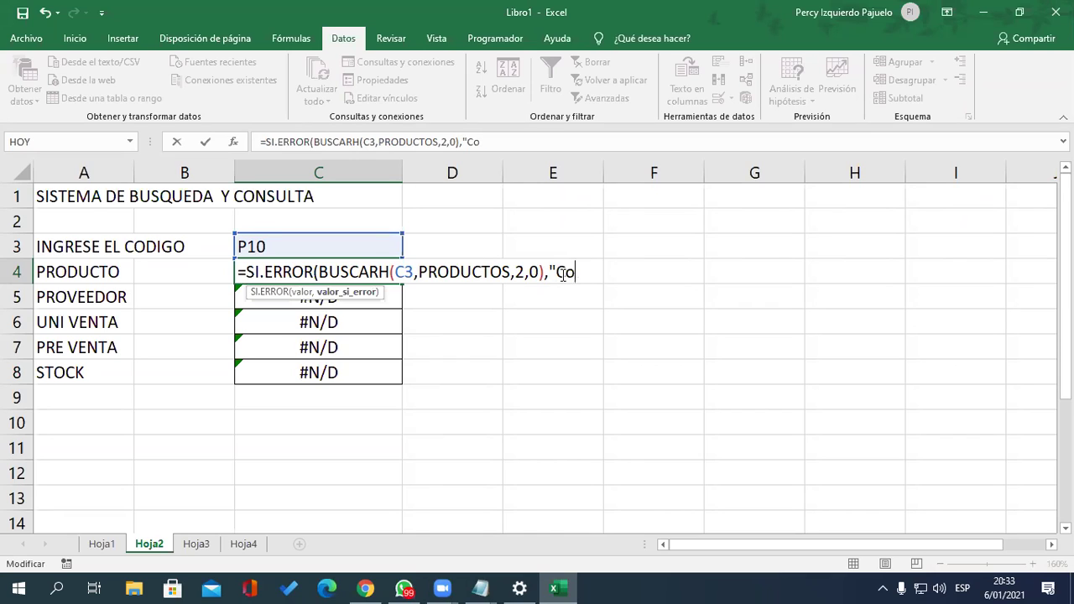
text(digo no existe"))
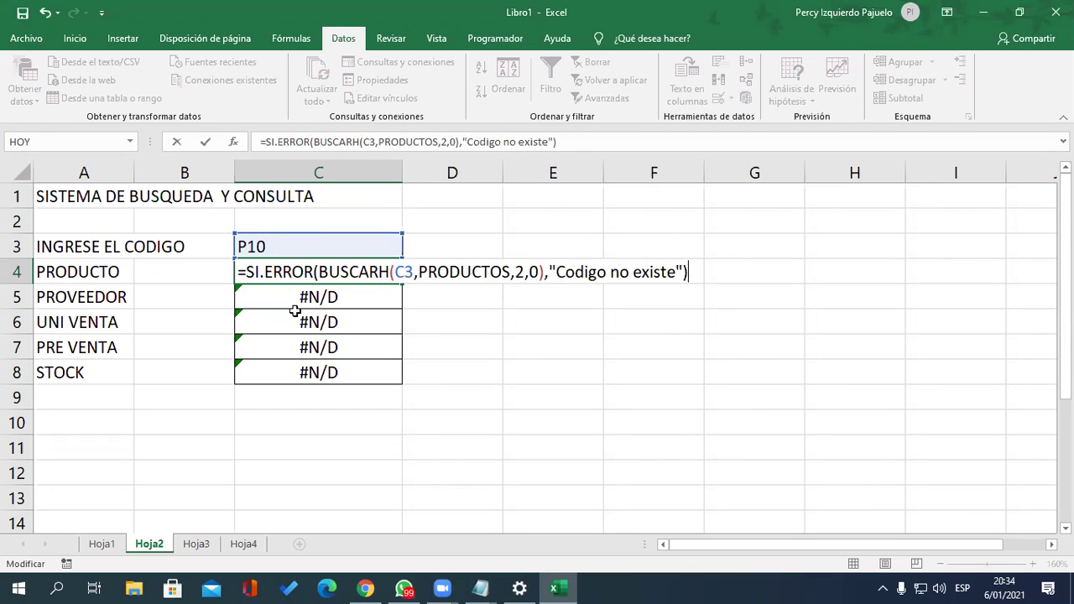
drag(319, 273, 530, 273)
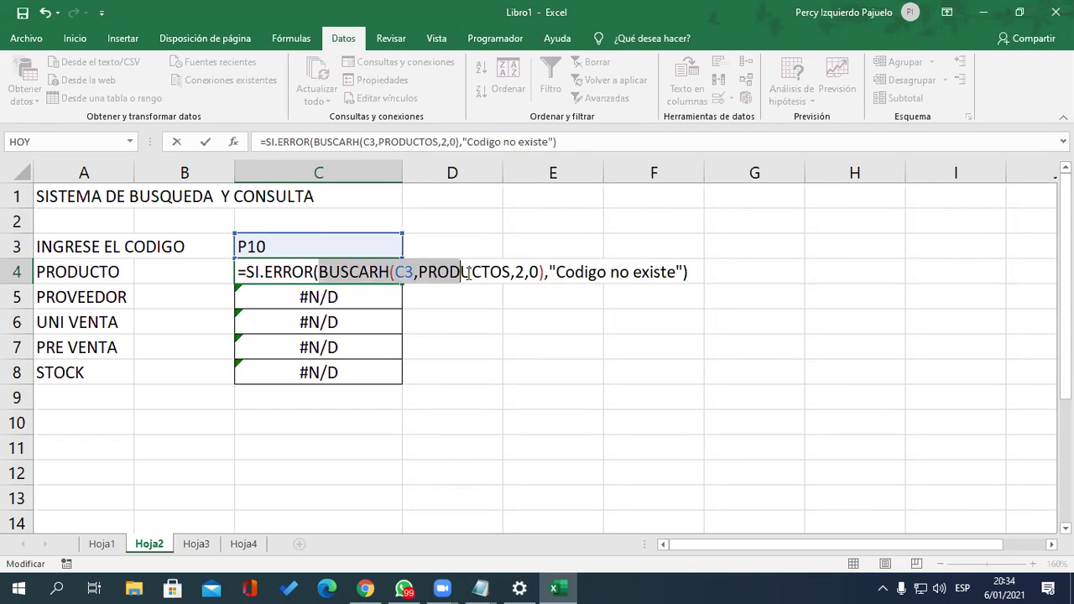
click(531, 274)
drag(319, 273, 545, 274)
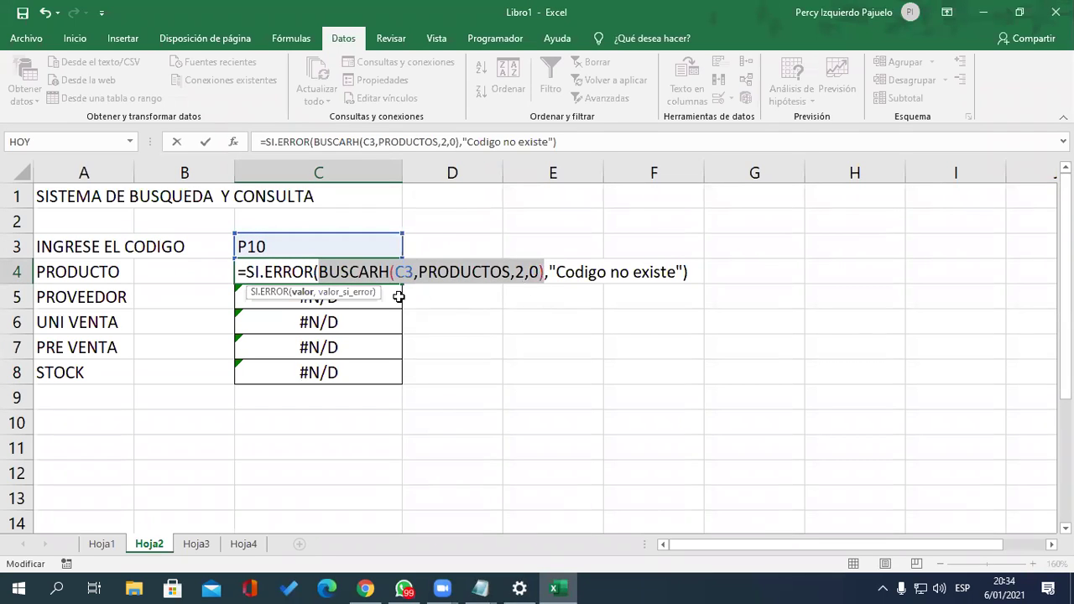
drag(550, 272, 683, 270)
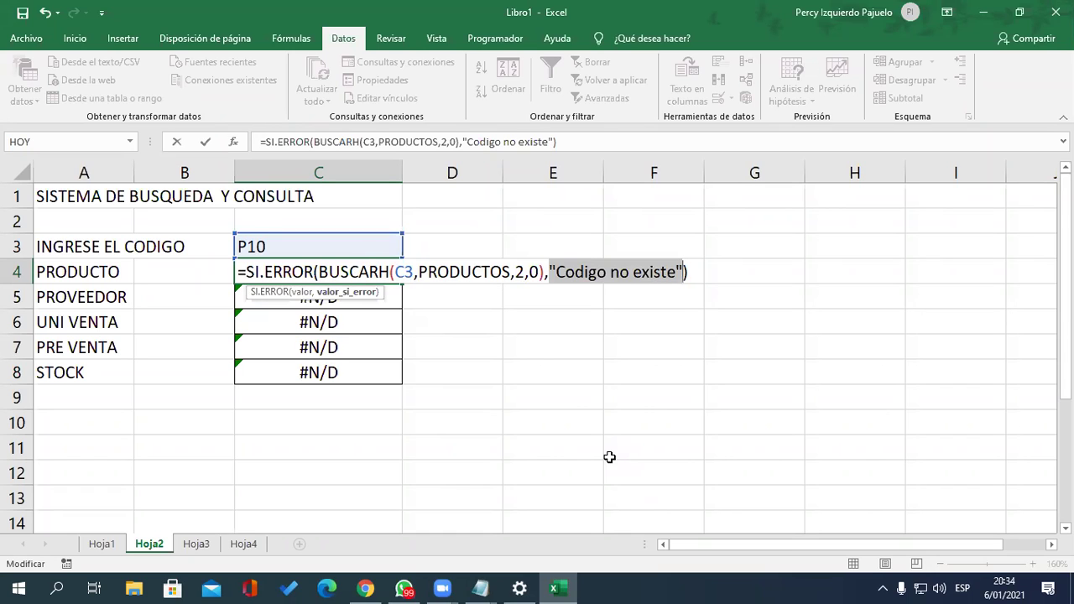
key(Return)
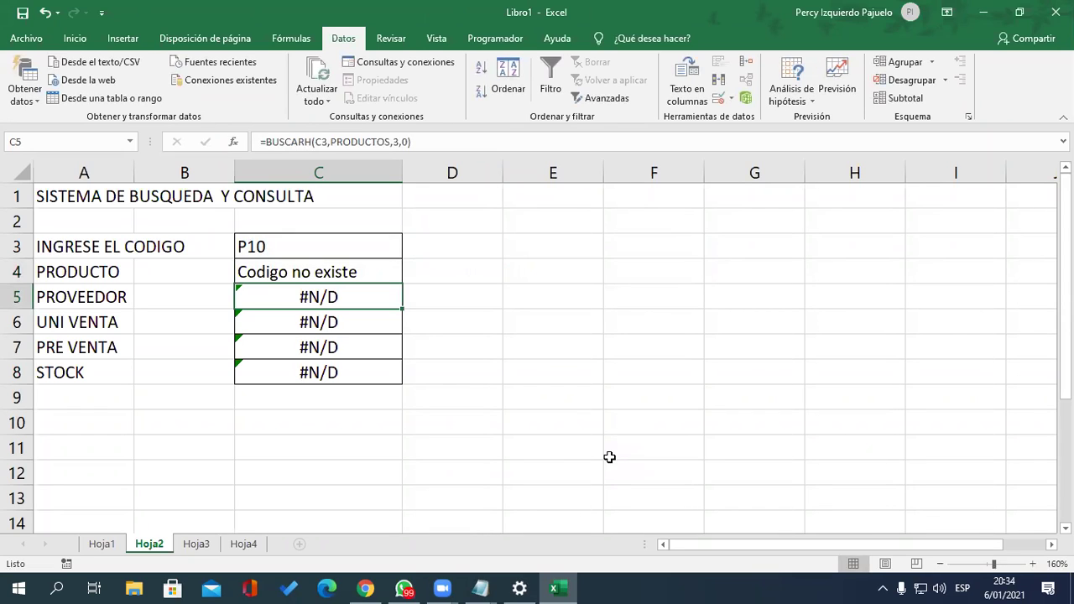
Test the form by entering code PC1 in C3
key(Up)
key(Up)
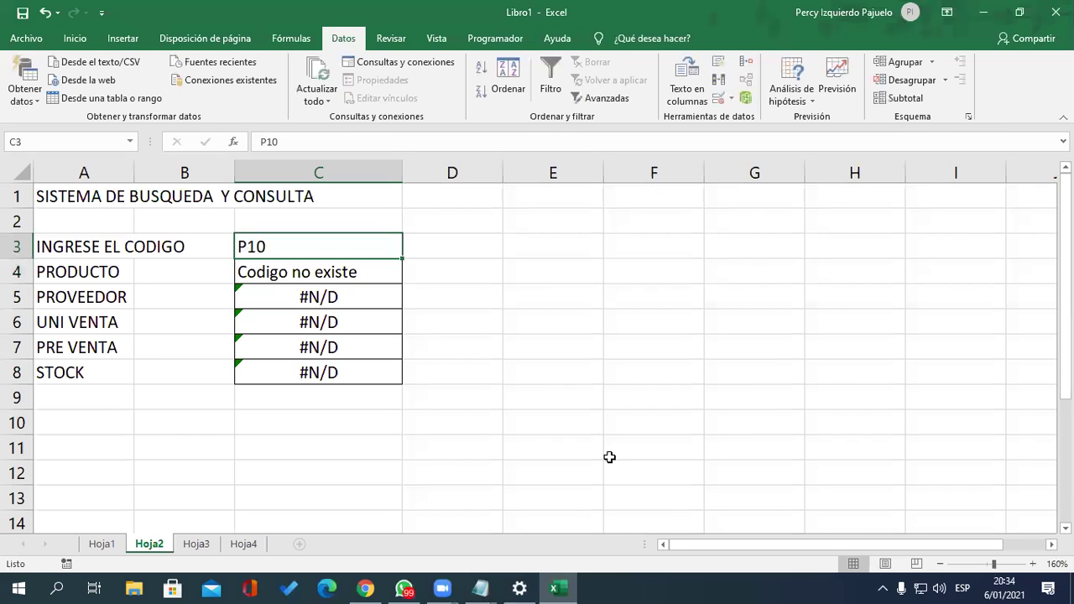
text(PC1)
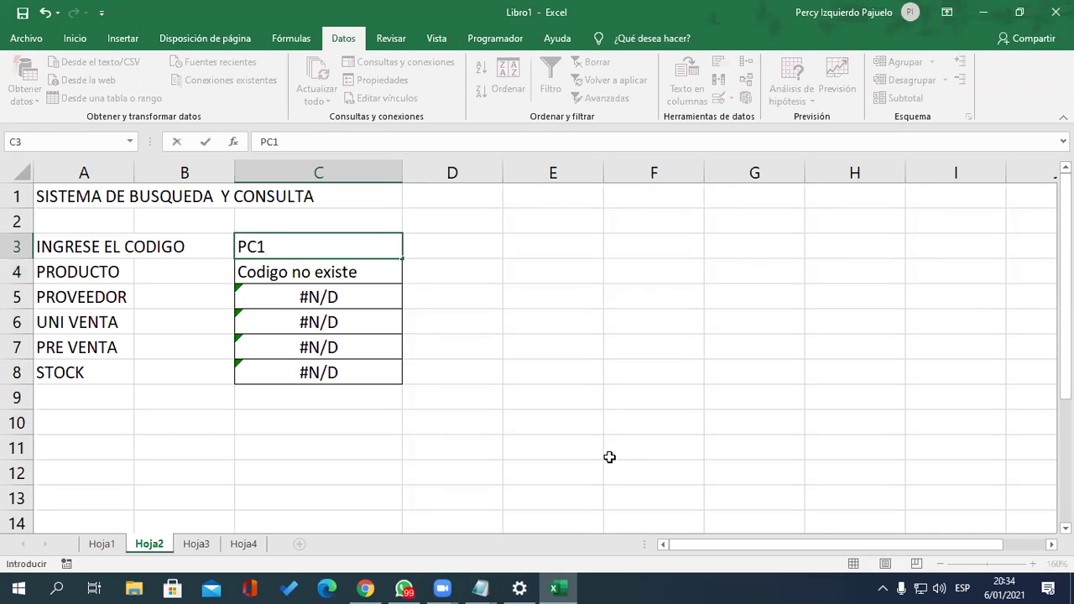
key(Return)
key(Up)
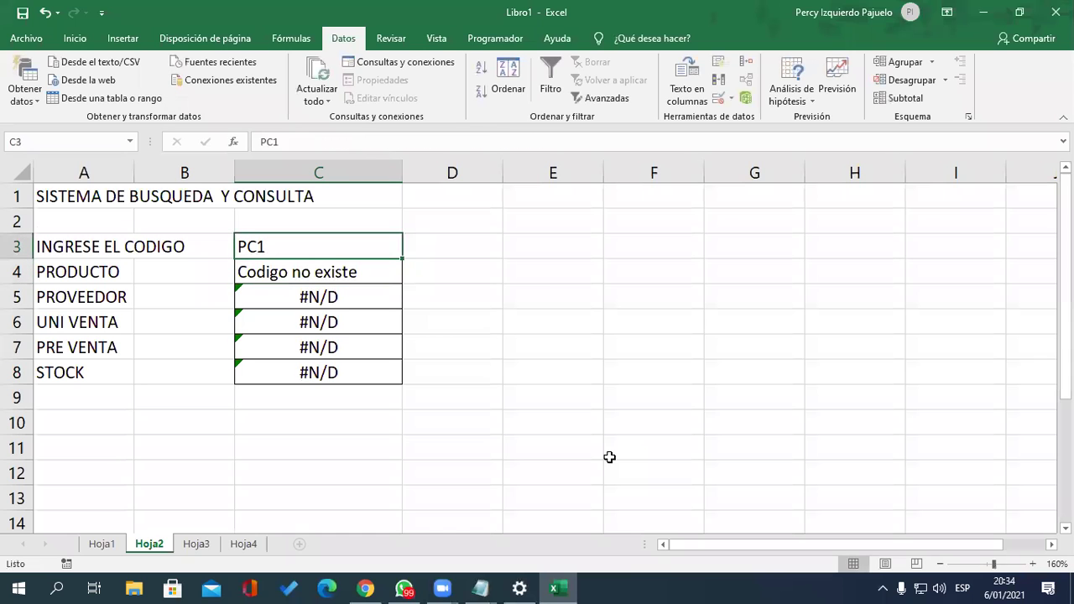
Check Hoja1's codes and correct C3 to P01, returning Mouse, Luis, Unidad, 30 and 50
click(104, 541)
click(149, 544)
key(F2)
key(BackSpace)
key(BackSpace)
text(01)
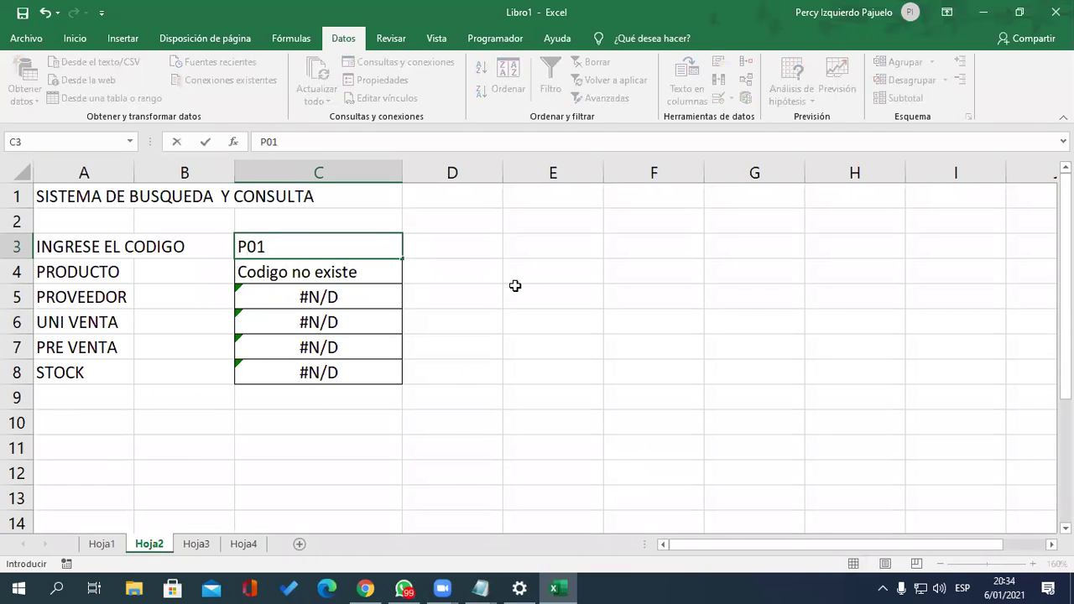
key(Return)
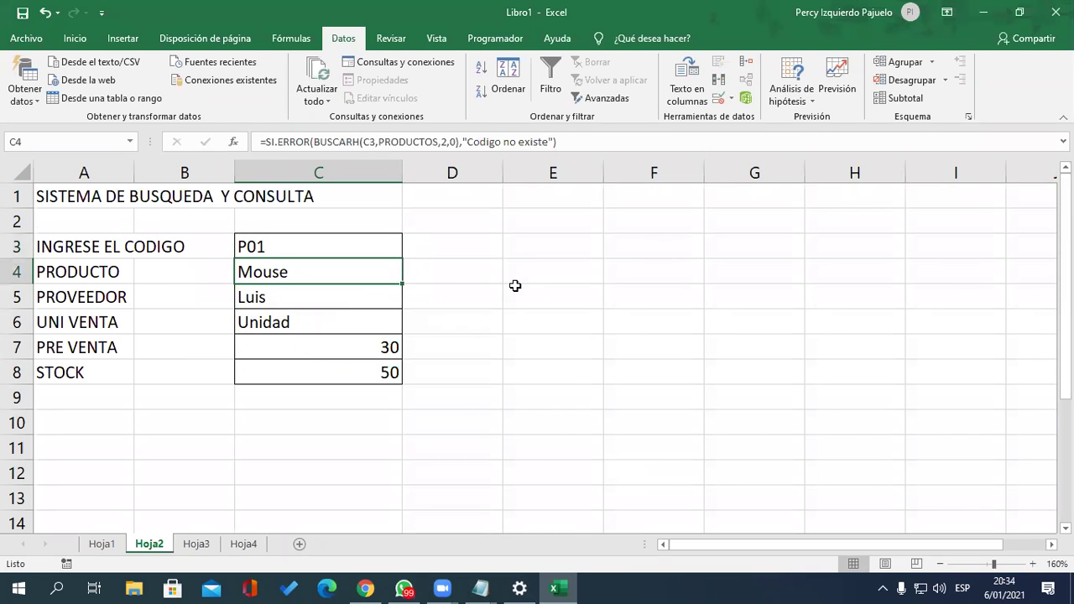
Enter the nonexistent code 35154 in C3
key(Up)
text(35154)
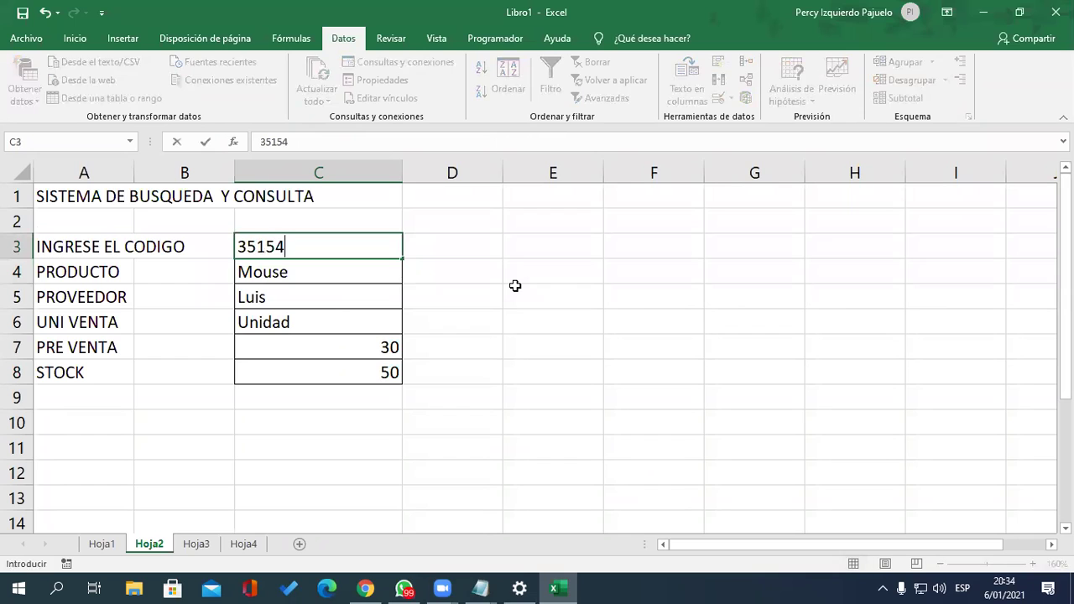
key(Return)
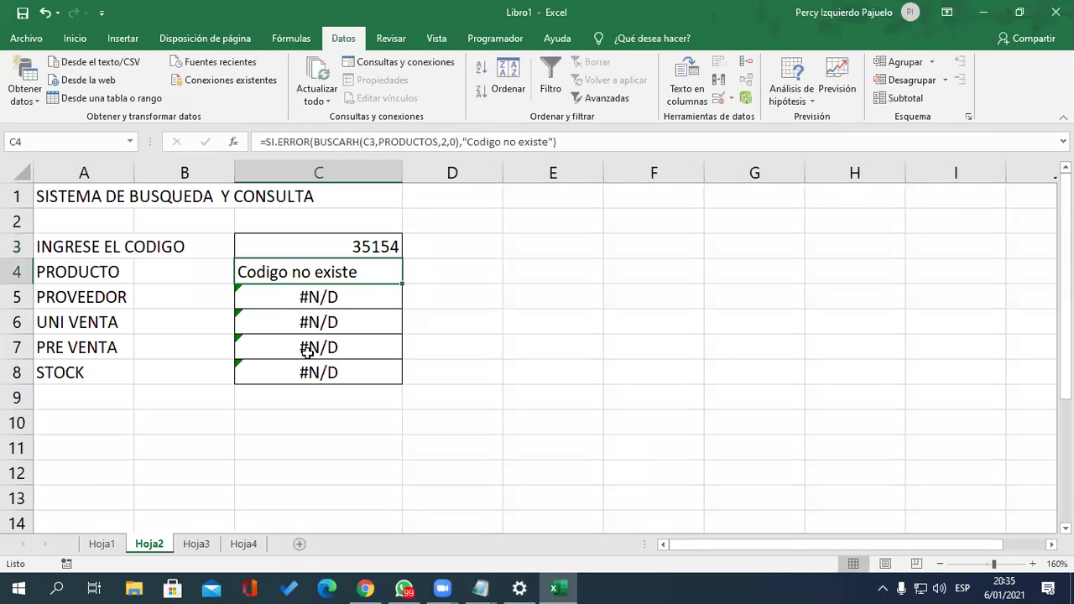
Re-confirm the C4 product lookup formula and move down to C5
double_click(388, 273)
click(695, 270)
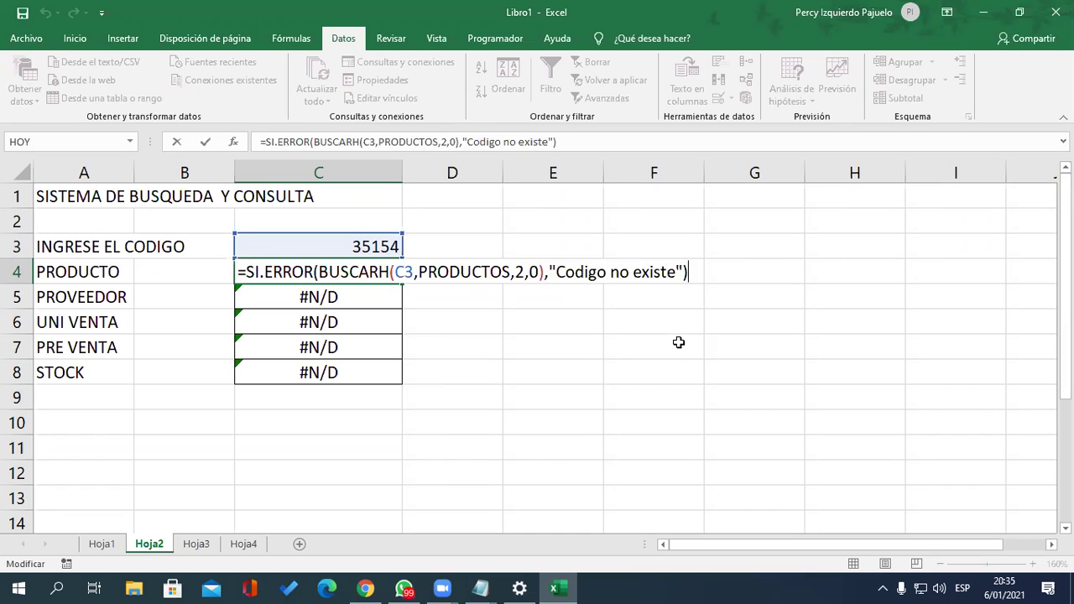
key(Return)
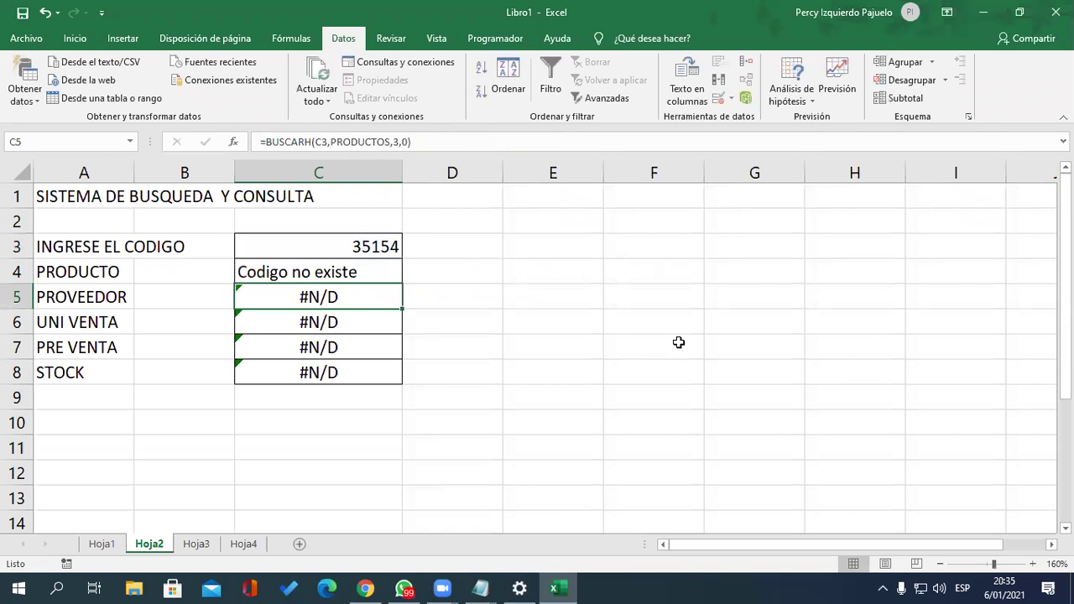
Wrap C5's PROVEEDOR BUSCARH lookup in SI.ERROR returning "cODIGO no existe"
key(F2)
key(Left)
key(Left)
key(Left)
key(Left)
key(Left)
key(Left)
key(Left)
key(Left)
key(Left)
text(S)
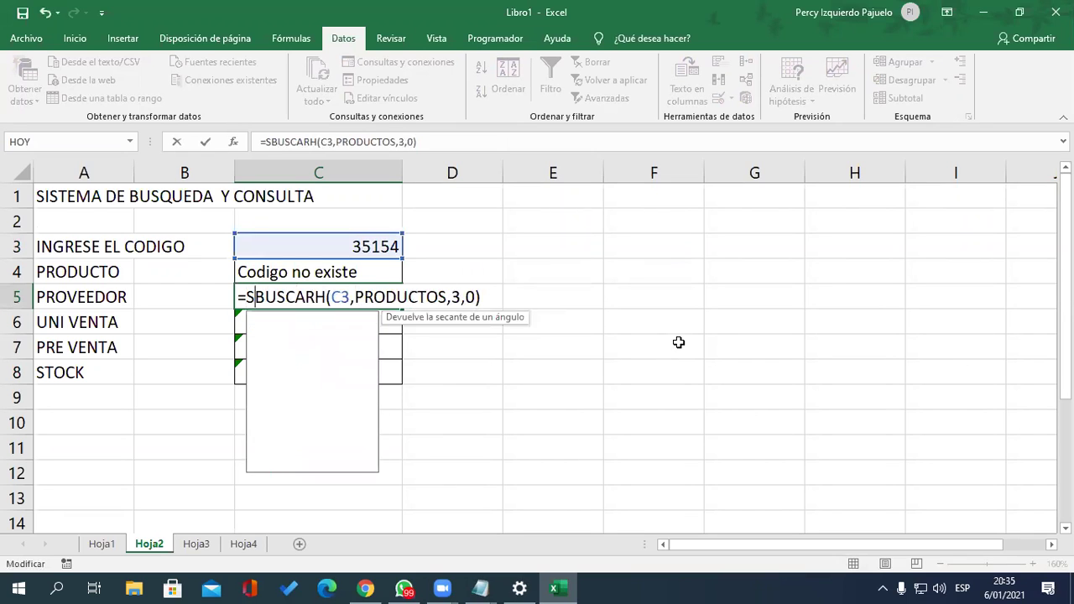
text(I)
key(Down)
key(Down)
key(Tab)
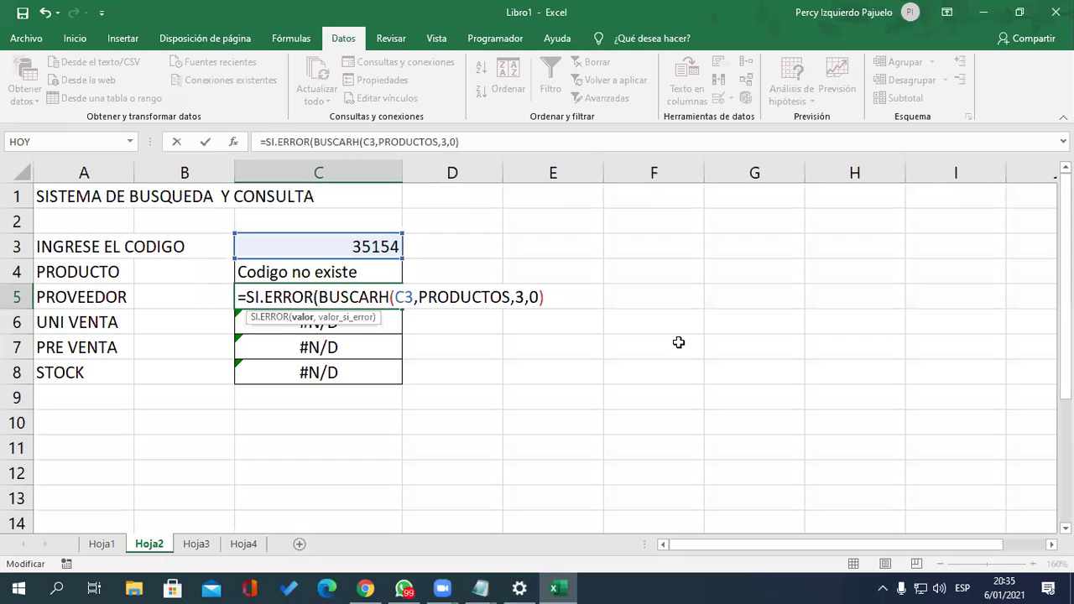
key(End)
text(,")
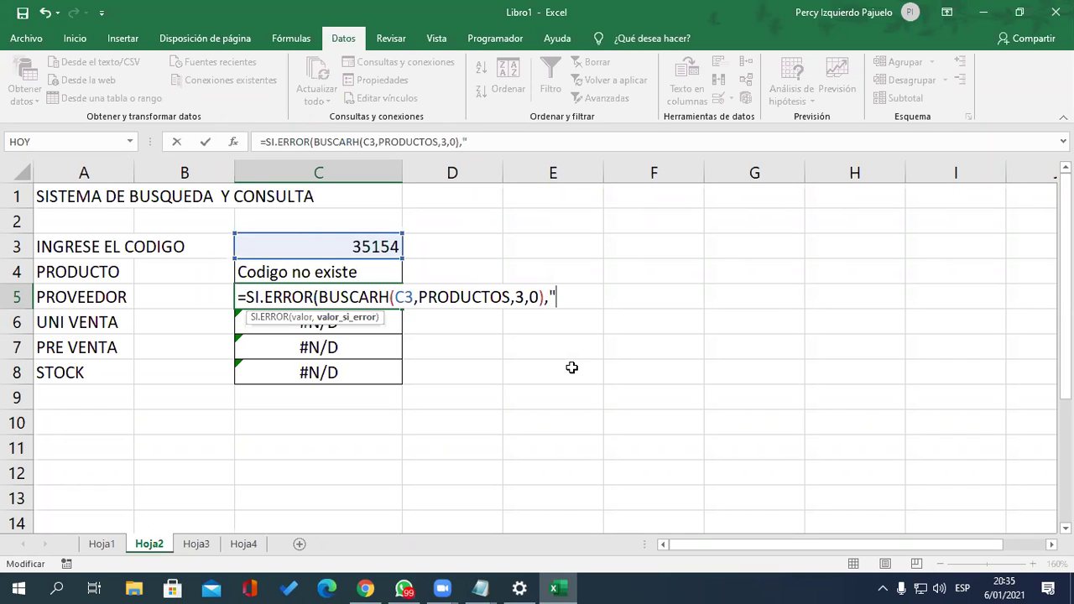
text(cODIGO )
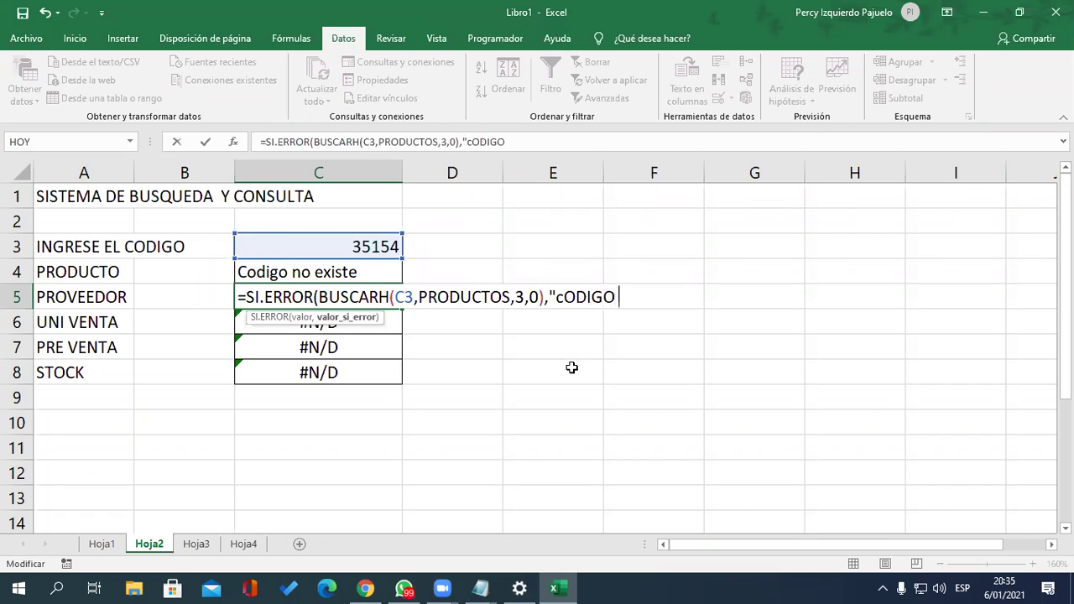
text(no existe")
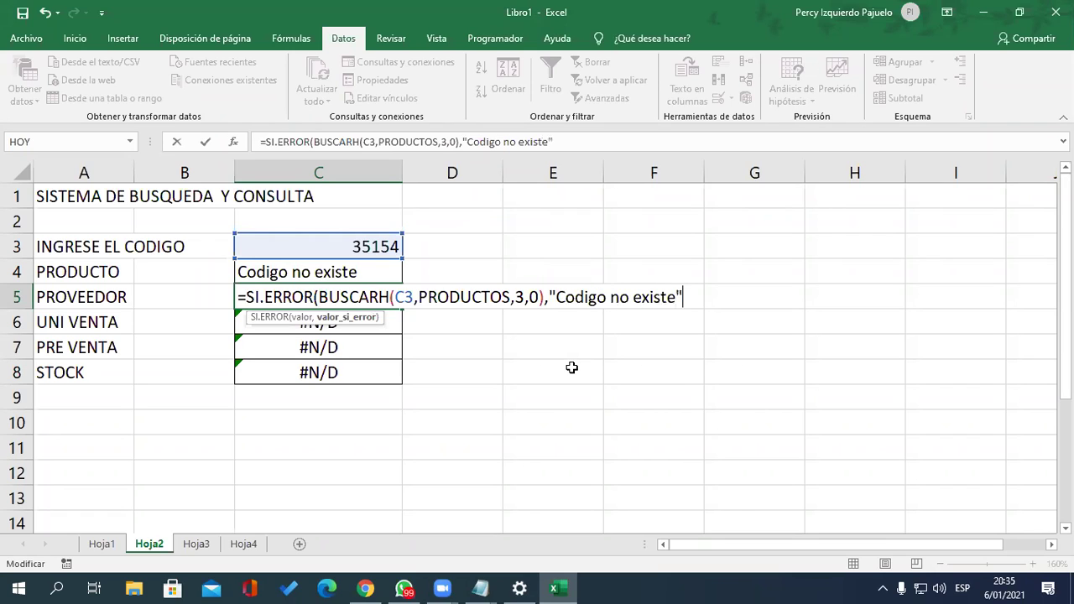
text())
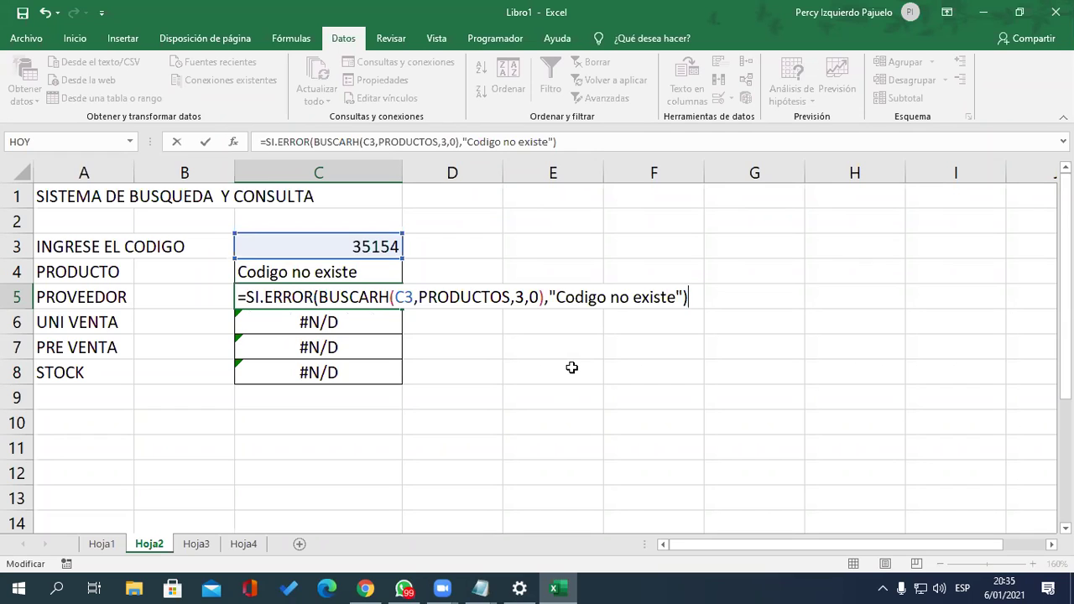
key(Return)
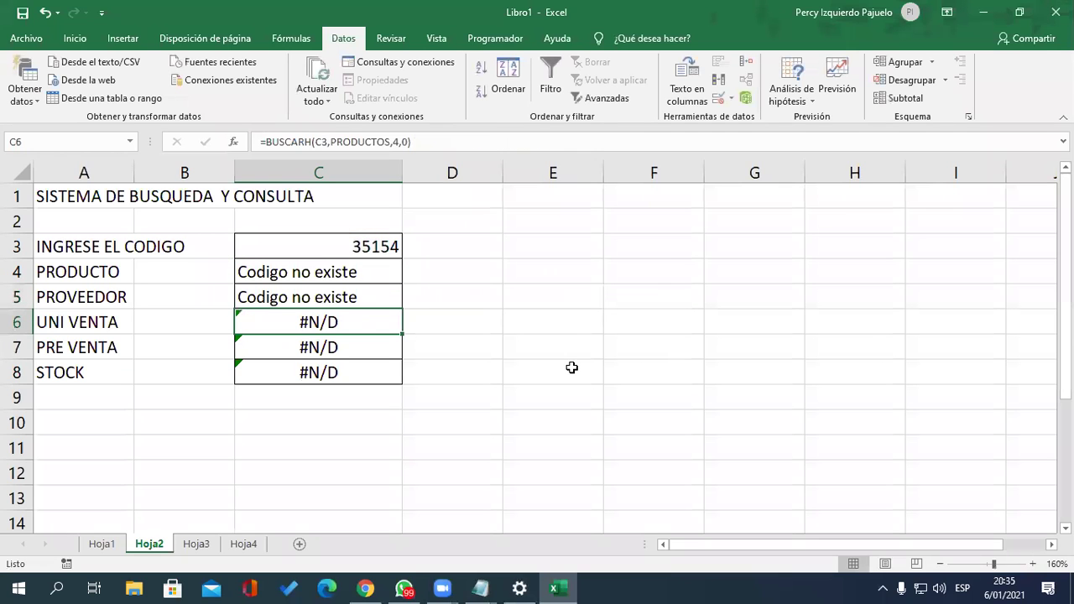
Wrap C6's UNI VENTA BUSCARH lookup in SI.ERROR returning "Codigo no existe"
key(F2)
key(Left)
key(Left)
key(Left)
key(Left)
key(Left)
key(Left)
key(Left)
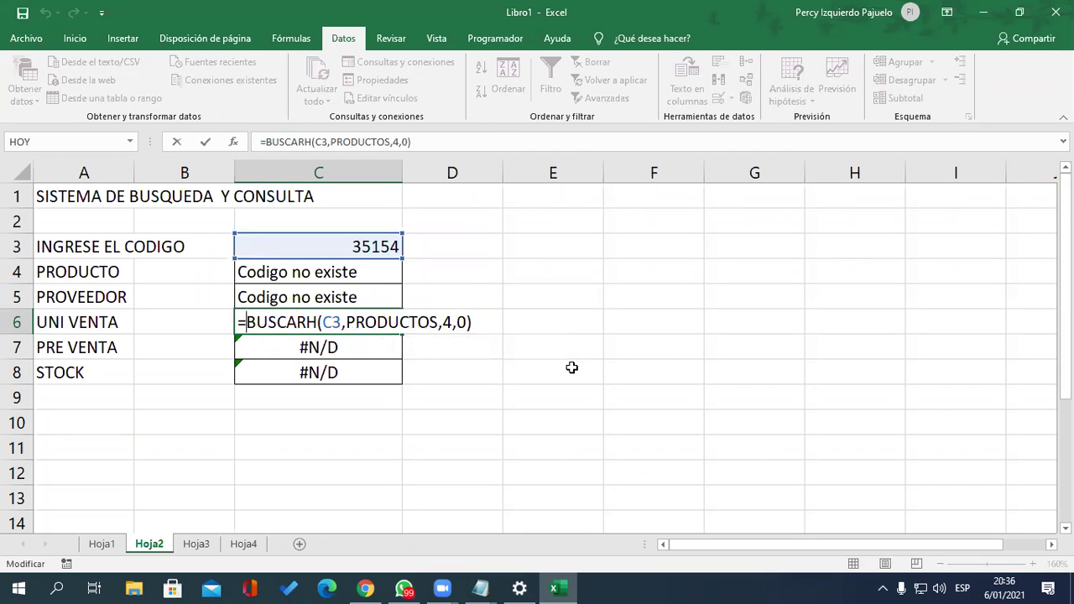
text(si)
key(Down)
key(Down)
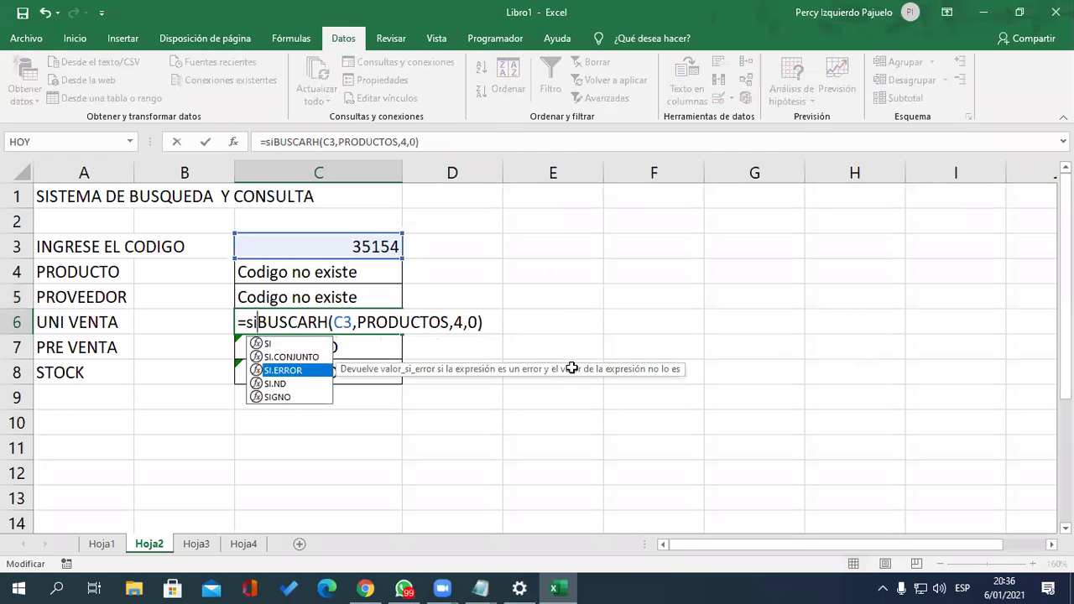
key(Tab)
key(End)
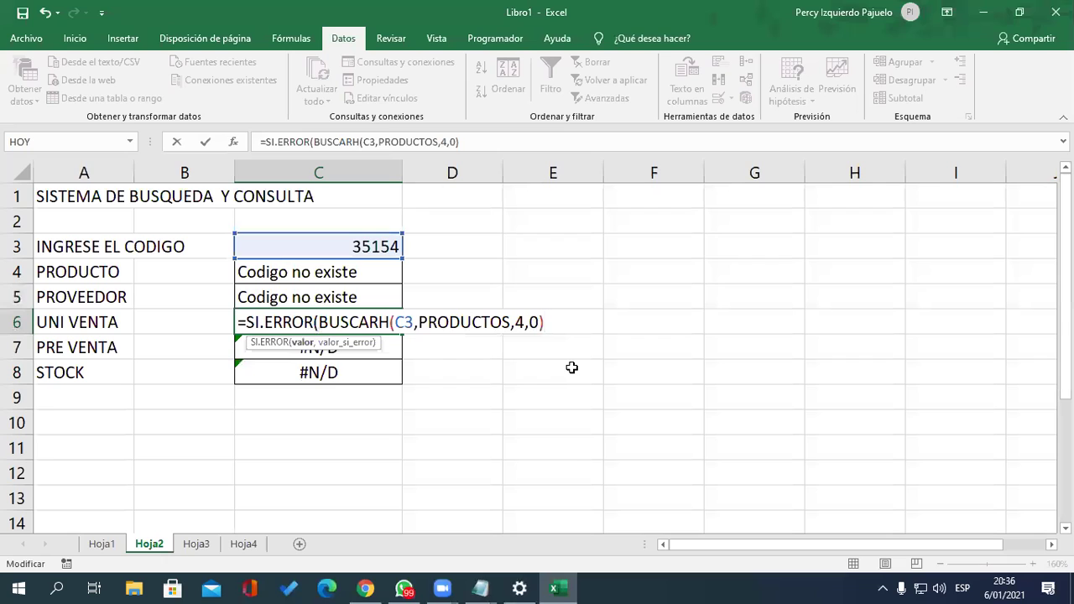
text(,"Codigo no existe)
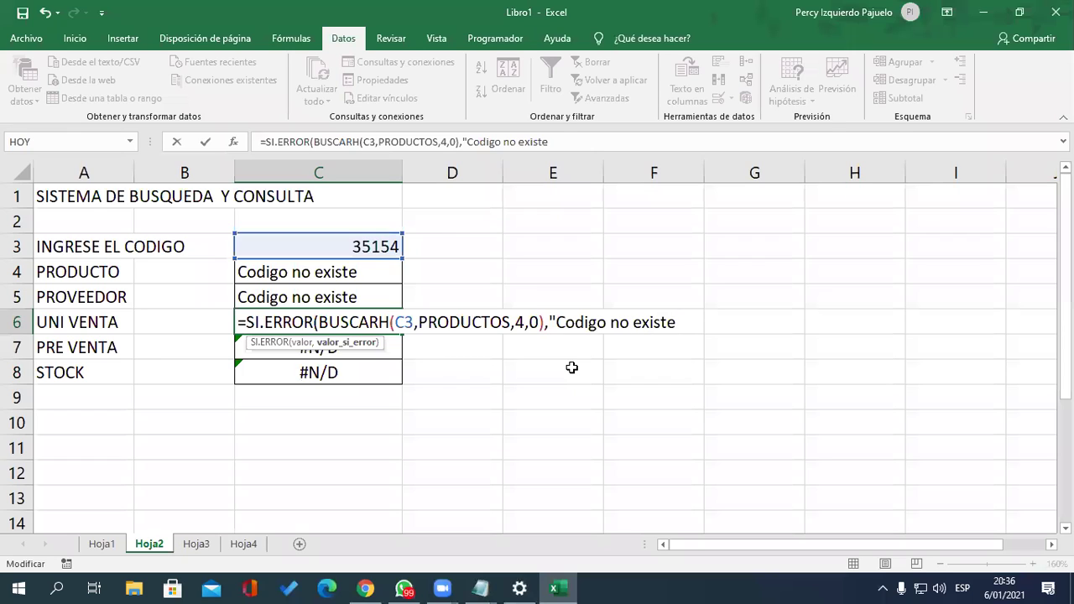
text("))
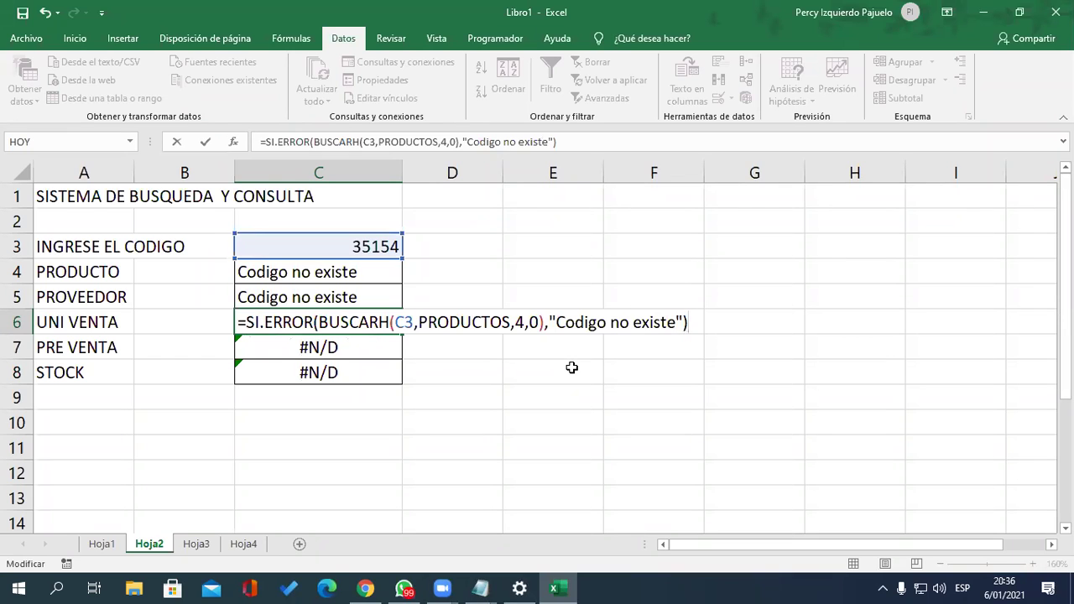
key(Return)
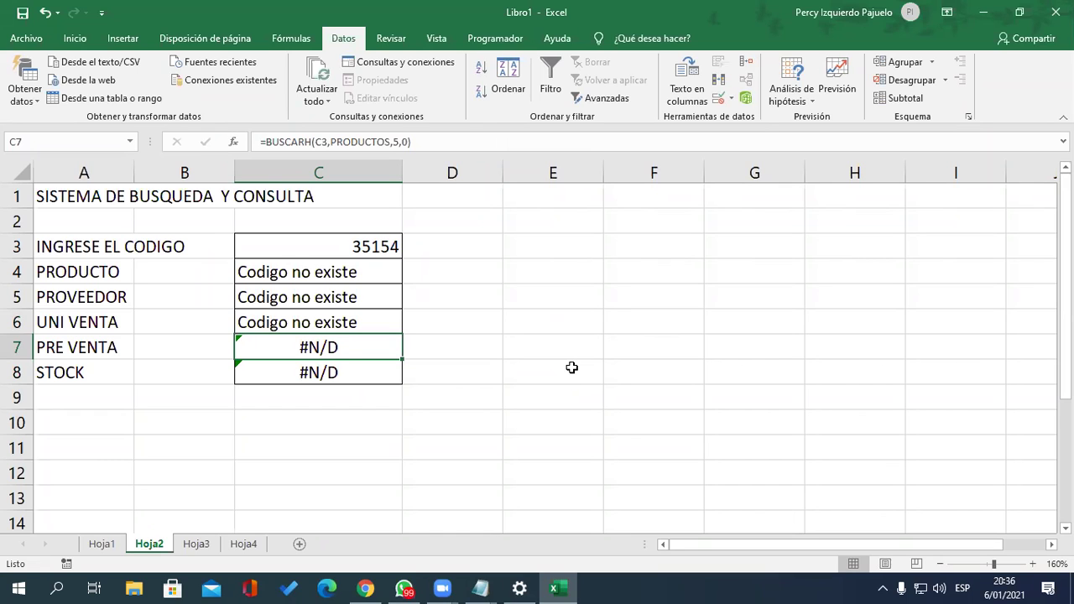
key(F2)
Wrap C7's PRE VENTA lookup in SI.ERROR returning "Codigo no existe"
key(Left)
key(Left)
key(Left)
key(Left)
key(Left)
key(Left)
key(Left)
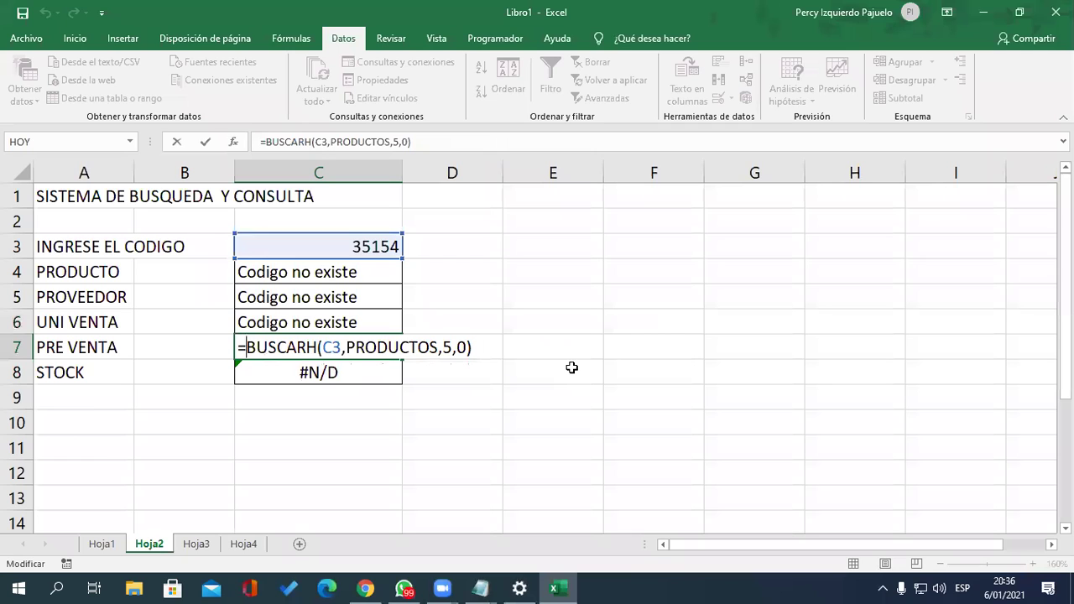
text(si)
key(Down)
key(Down)
key(Tab)
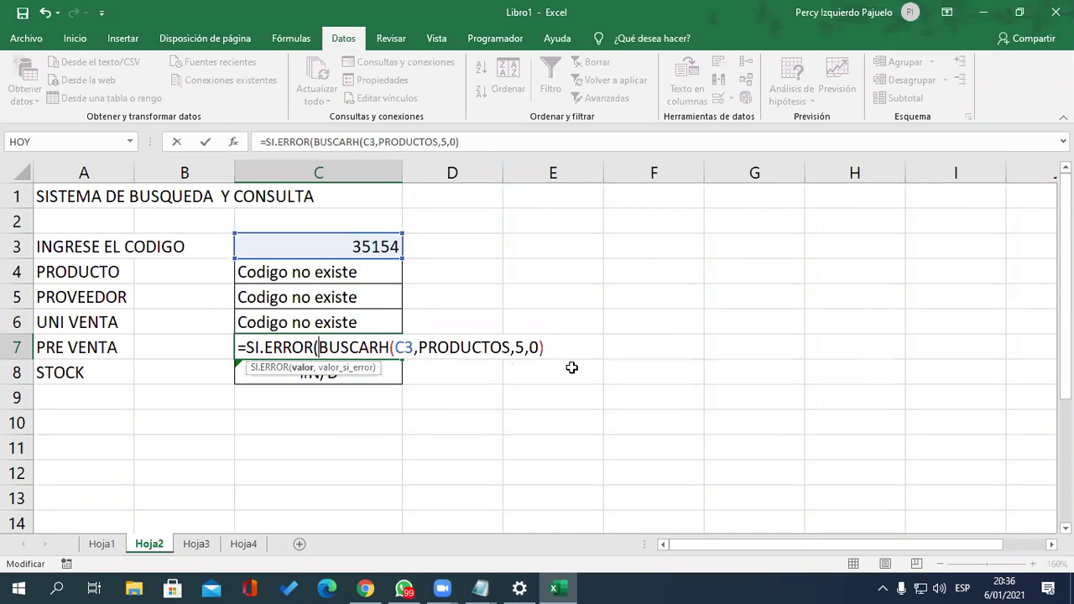
key(End)
text(,"Codigo no existe"))
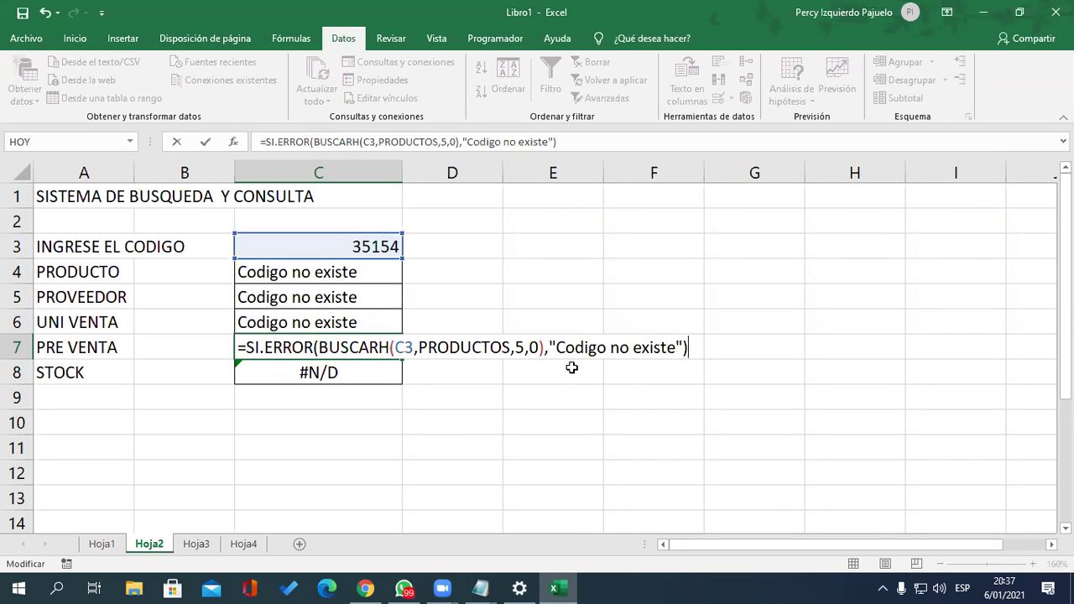
key(Return)
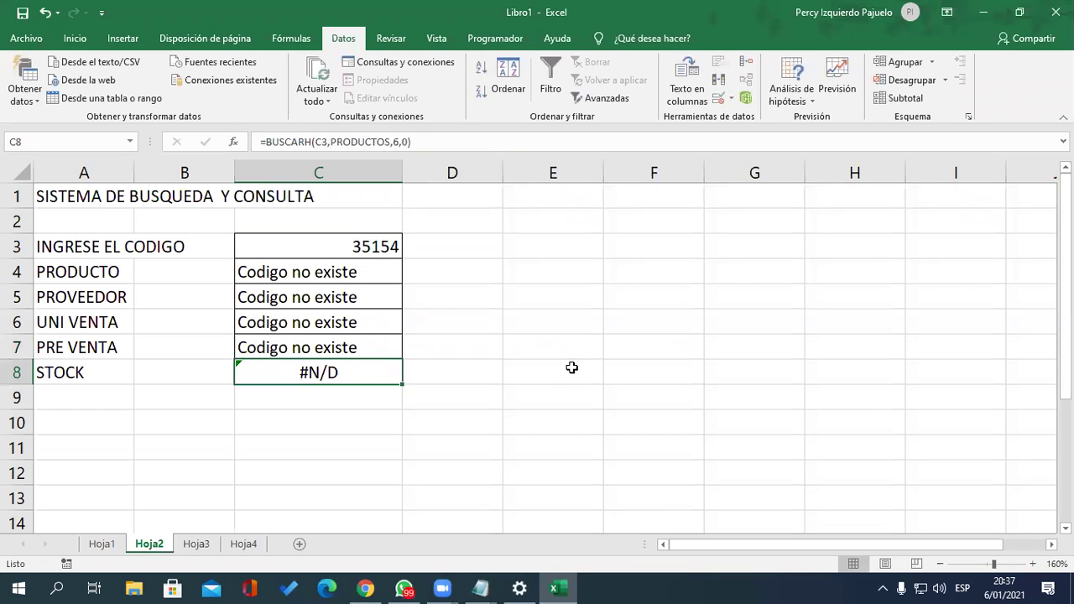
Wrap C8's STOCK lookup in SI.ERROR returning "Codigo no Existe", then return to C3
key(F2)
key(Left)
key(Left)
key(Left)
key(Left)
key(Left)
key(Left)
key(Left)
key(Left)
key(Left)
key(Left)
key(Left)
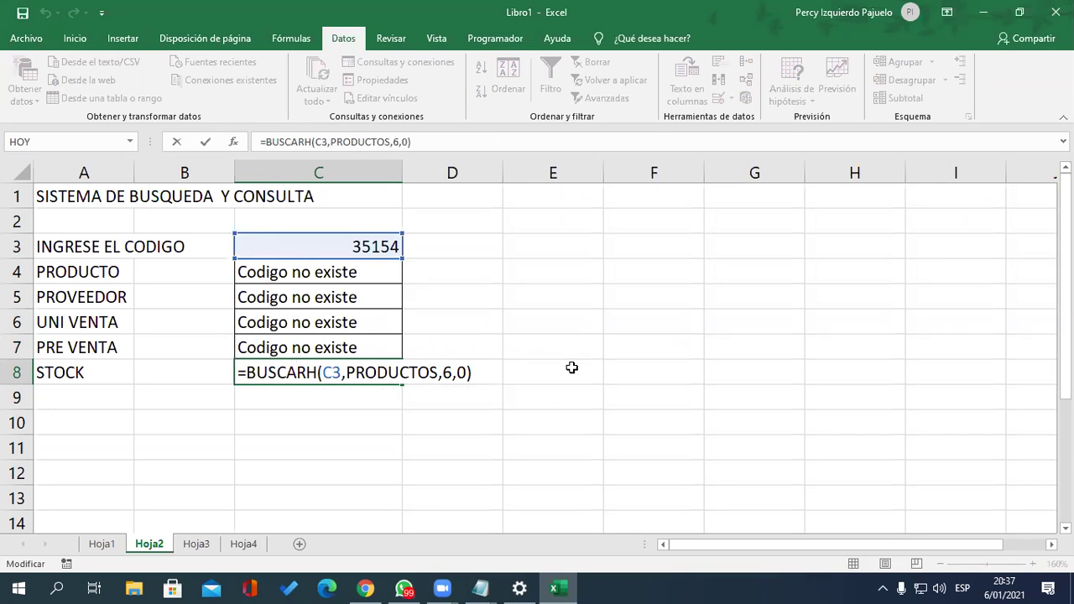
text(si)
key(Down)
key(Down)
key(Tab)
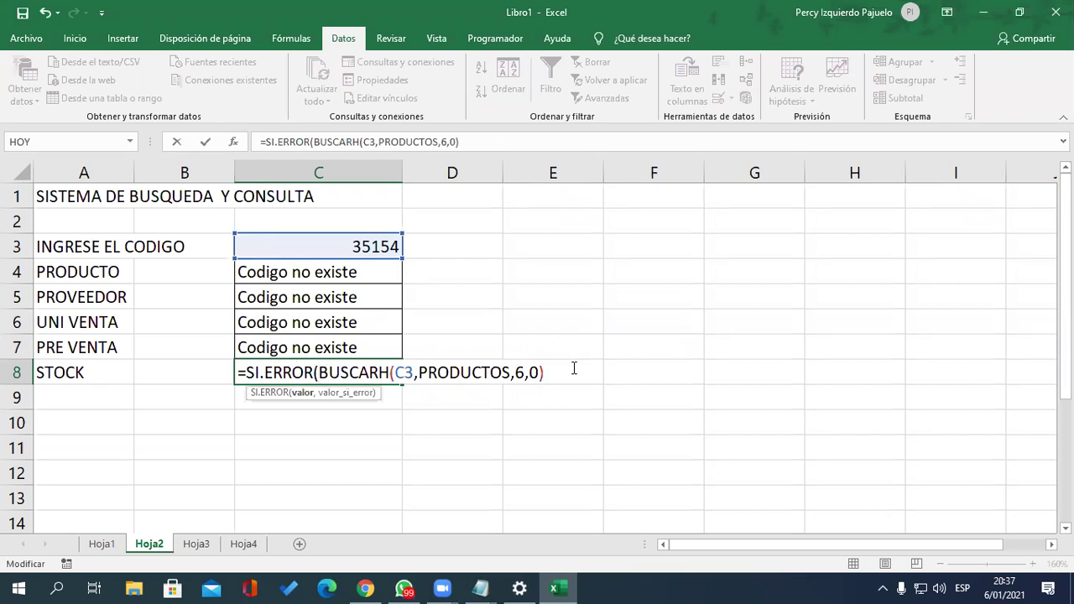
key(End)
text(,"Codigo no )
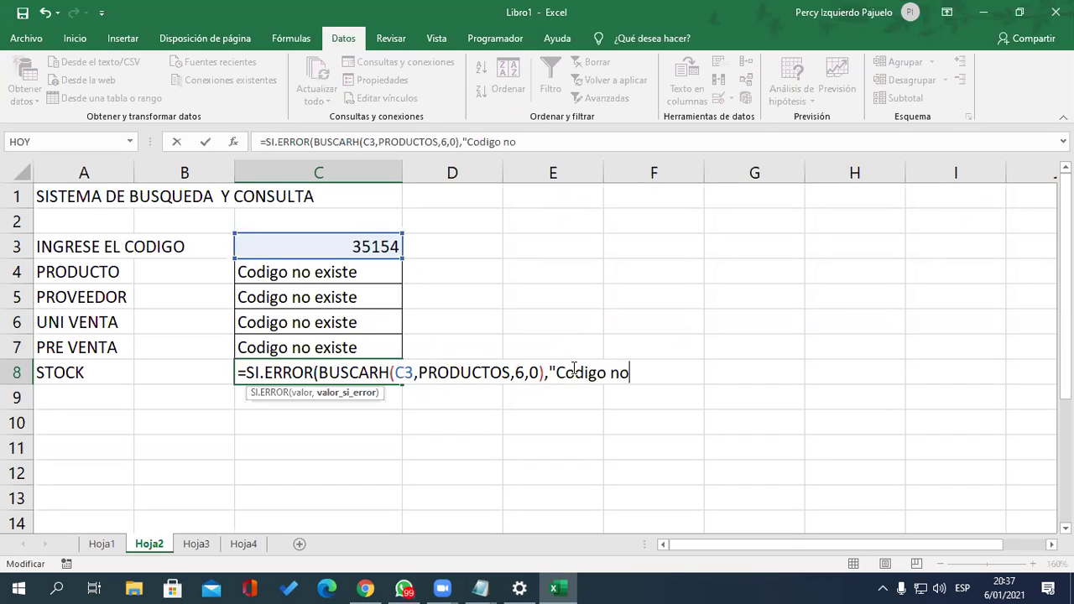
text(Existe"))
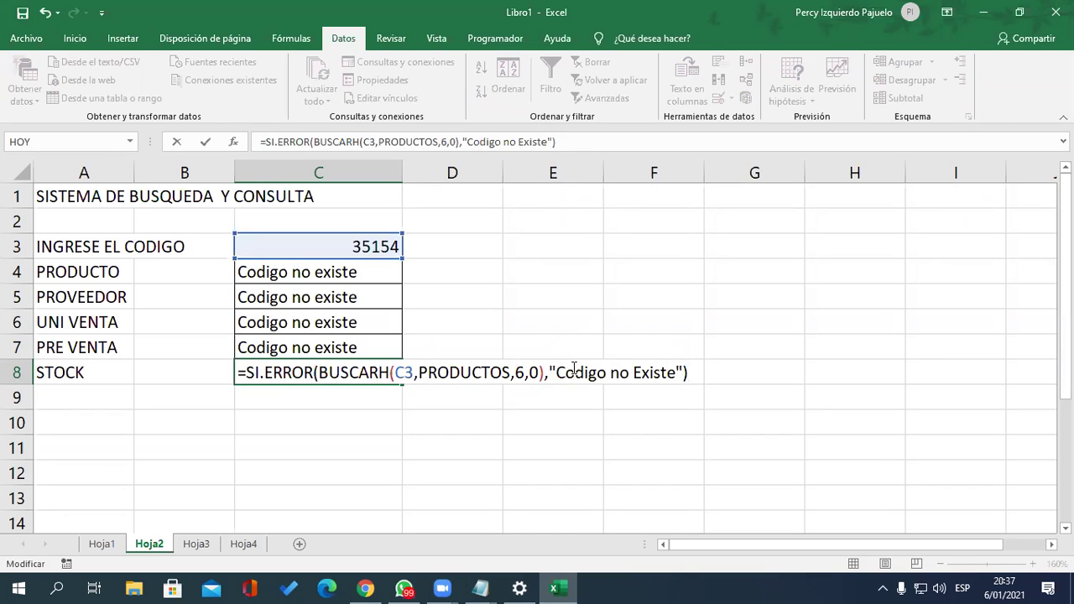
key(Return)
key(Up)
key(Up)
key(Up)
key(Up)
key(Up)
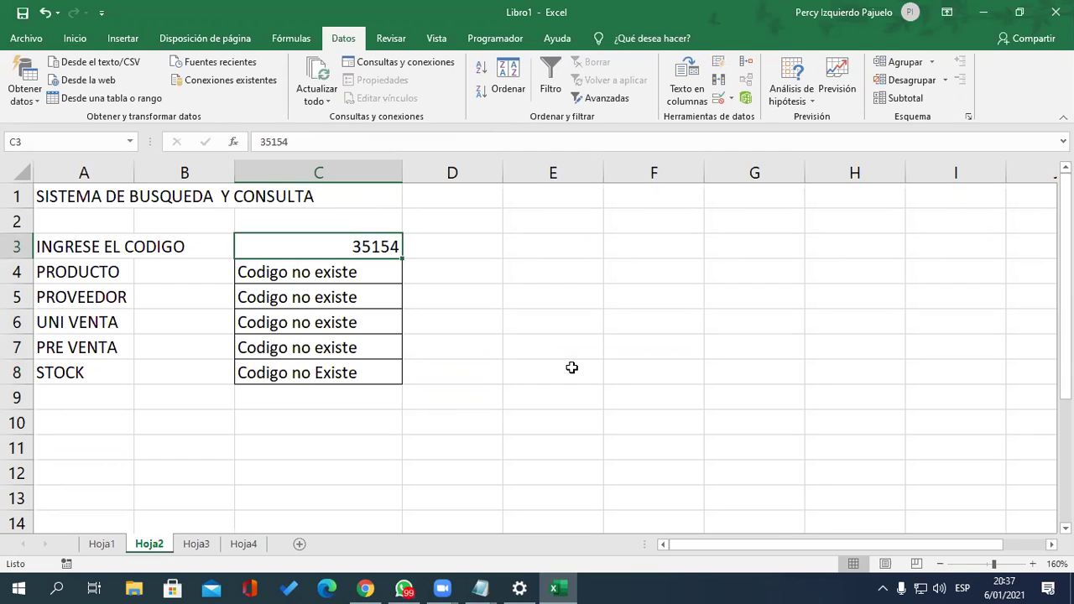
Test the lookup form with codes 155, PC1 and P01
text(15)
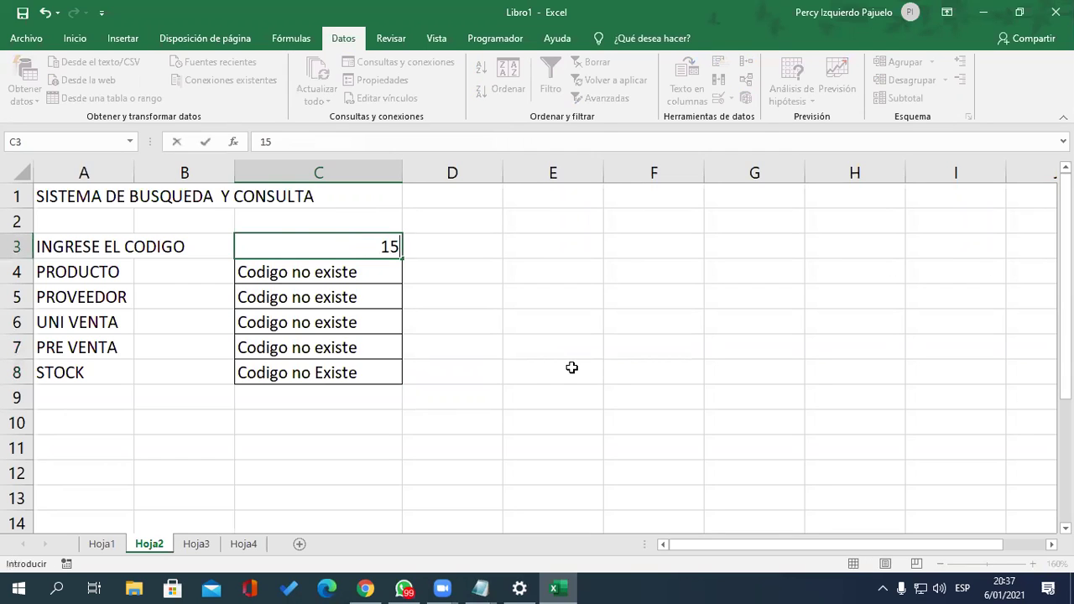
text(5)
key(Return)
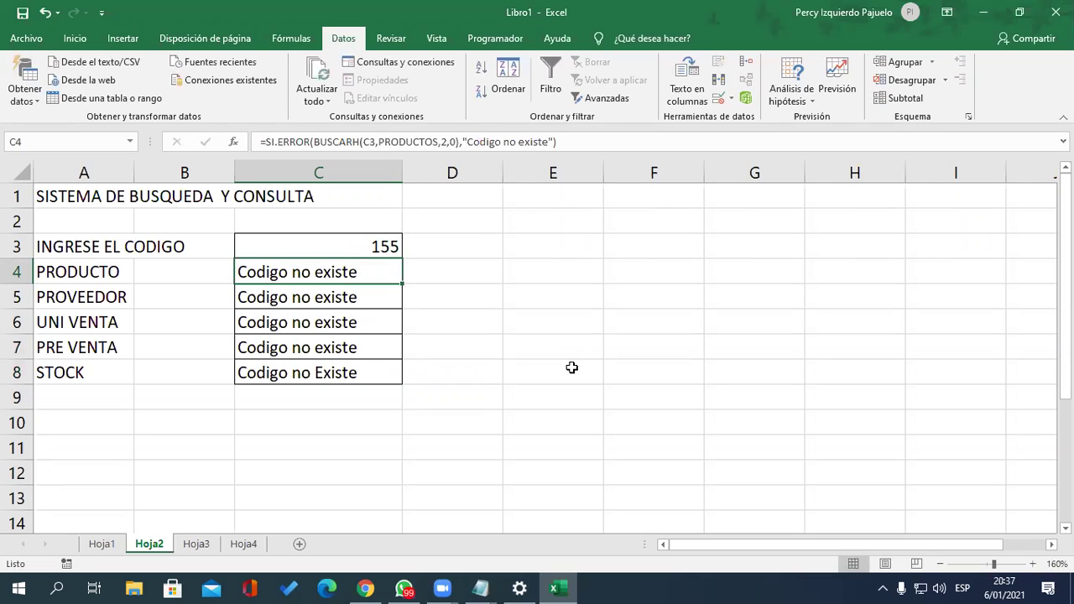
key(Up)
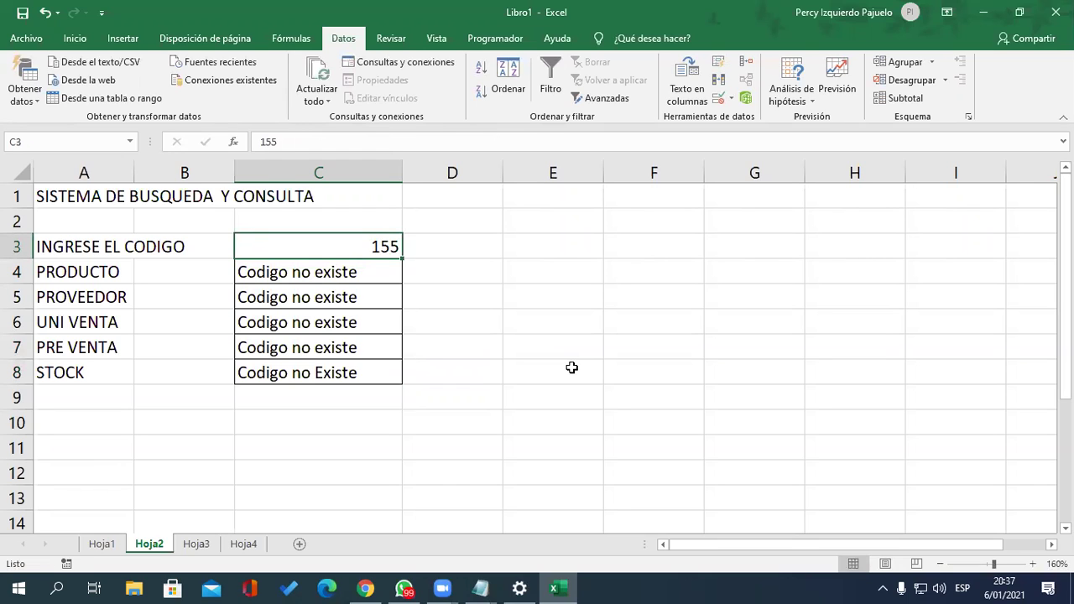
text(PC1)
key(Return)
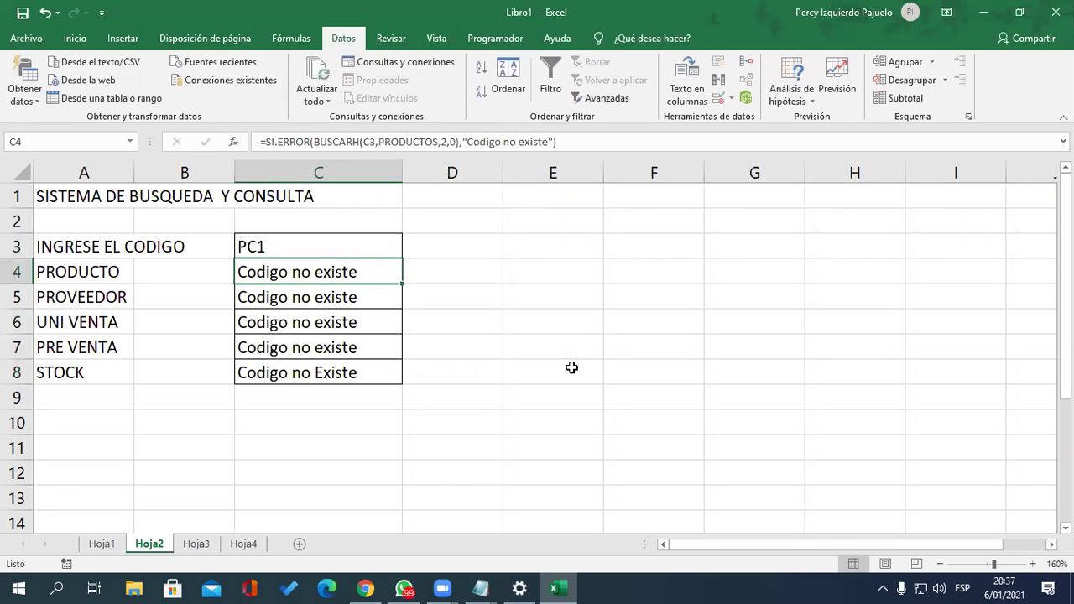
key(Up)
key(F2)
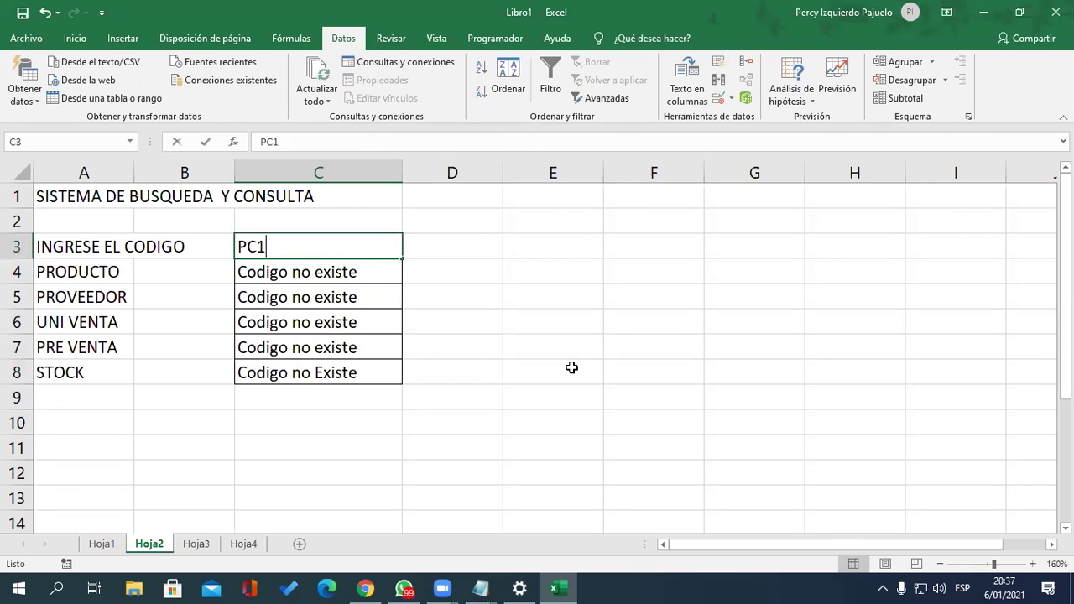
key(BackSpace)
key(BackSpace)
text(01)
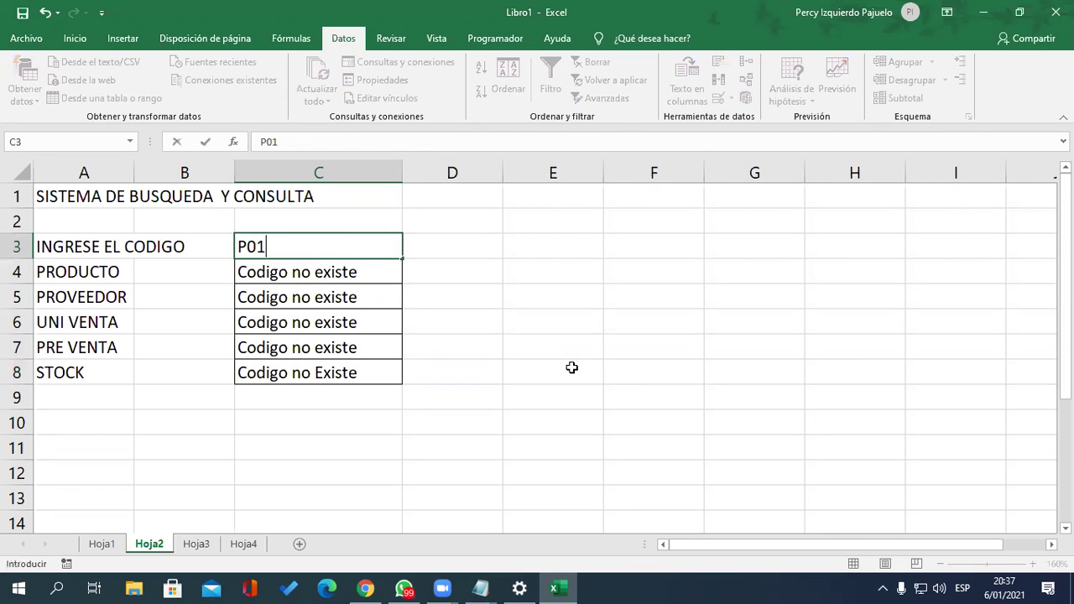
key(Return)
Test codes P02 and PC10, ending with P03 in C3
key(Up)
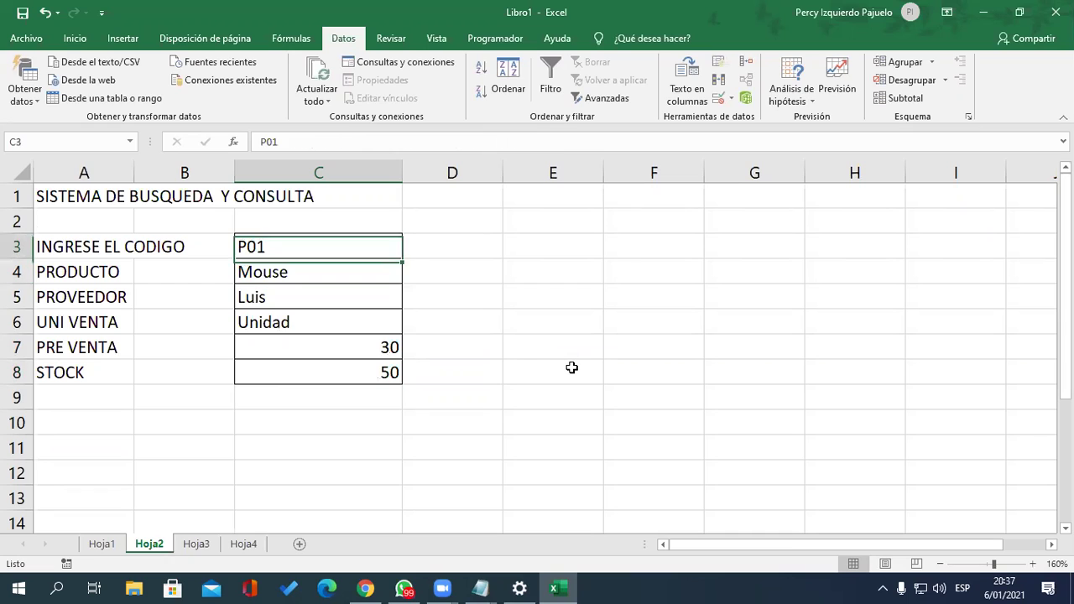
text(PC)
text(2)
key(BackSpace)
key(BackSpace)
text(02)
key(Return)
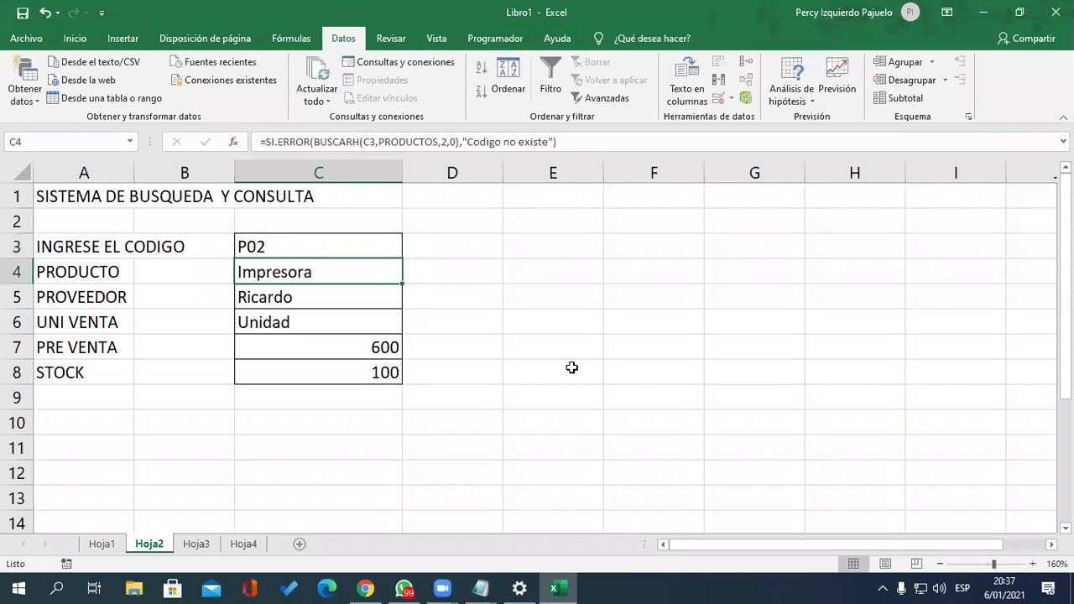
key(Up)
text(PC10)
key(Return)
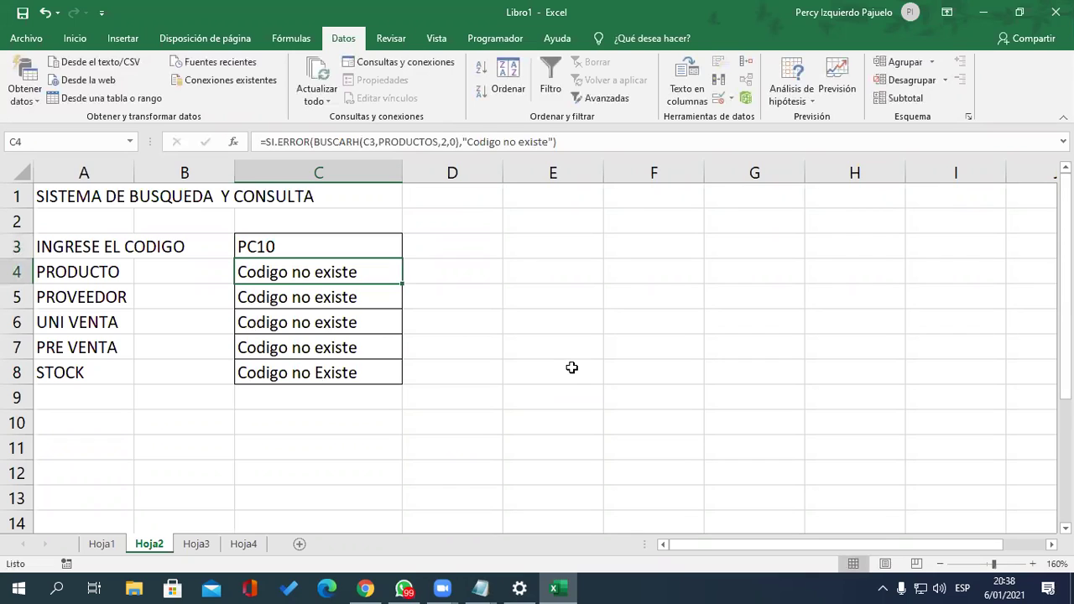
key(Up)
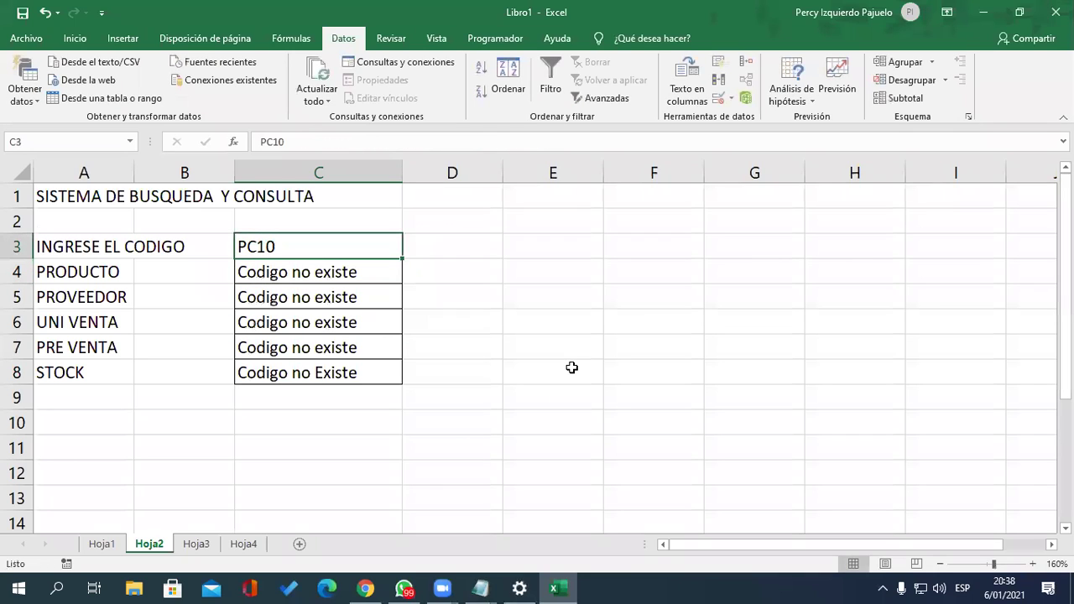
text(P02)
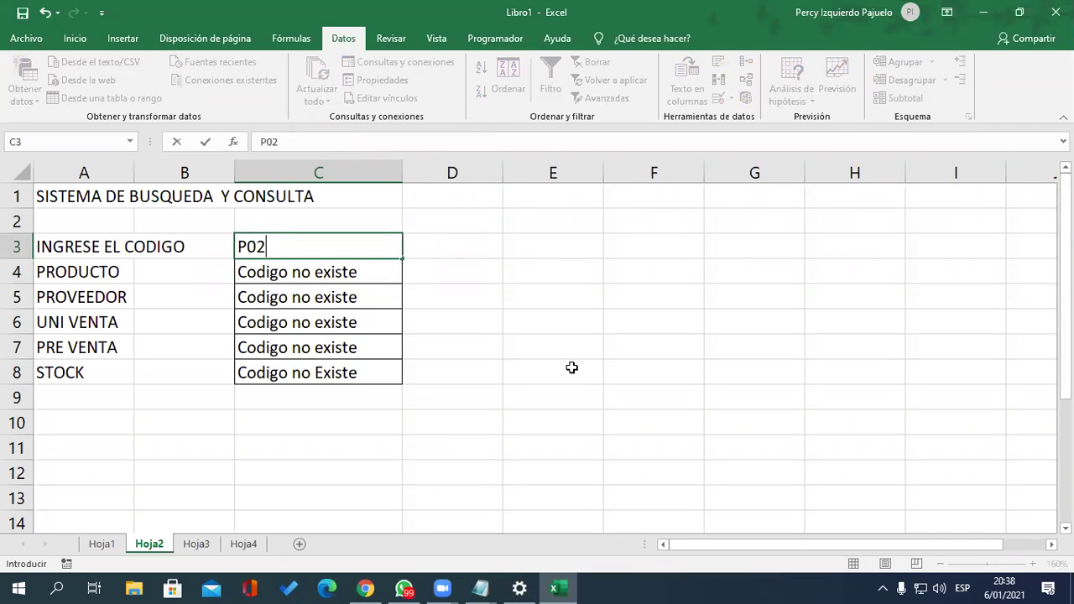
key(BackSpace)
text(3)
key(Return)
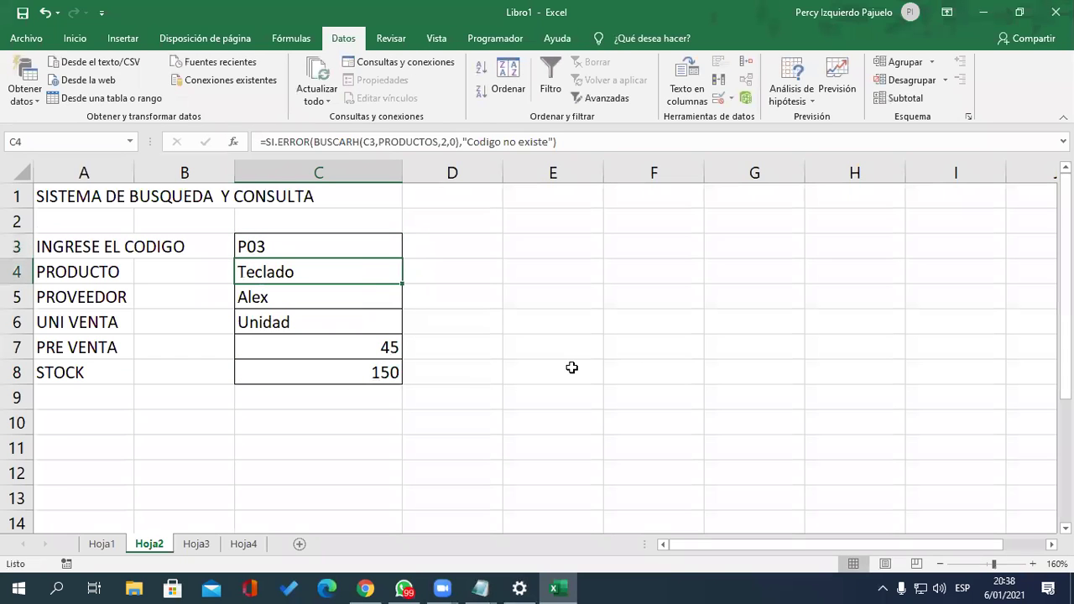
key(F2)
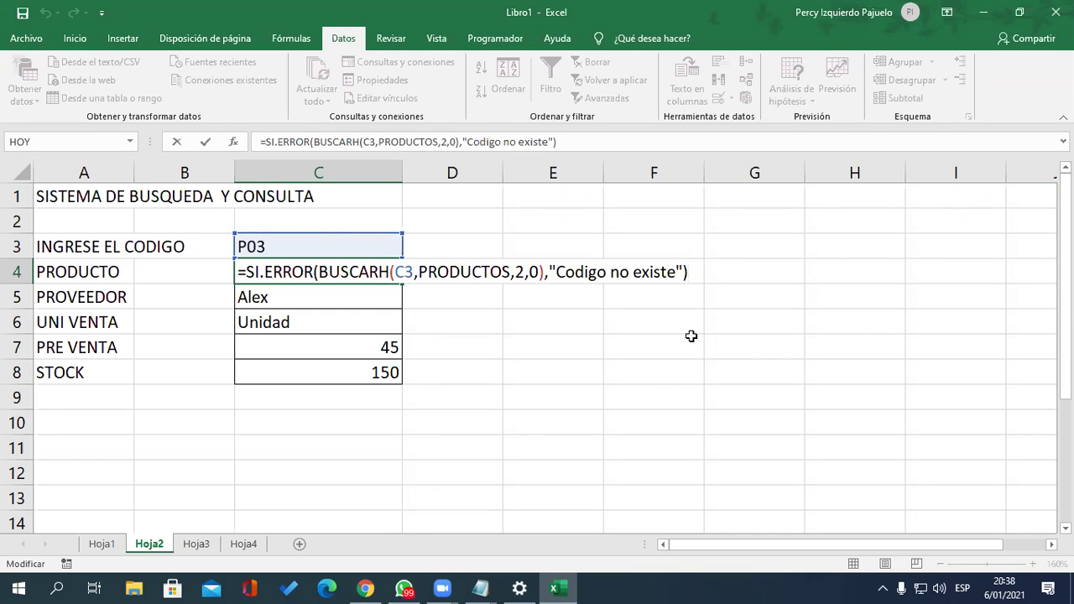
Commit the C4 product lookup and review C8's SI.ERROR(BUSCARH(C3,PRODUCTOS,6,0)) stock formula
key(Return)
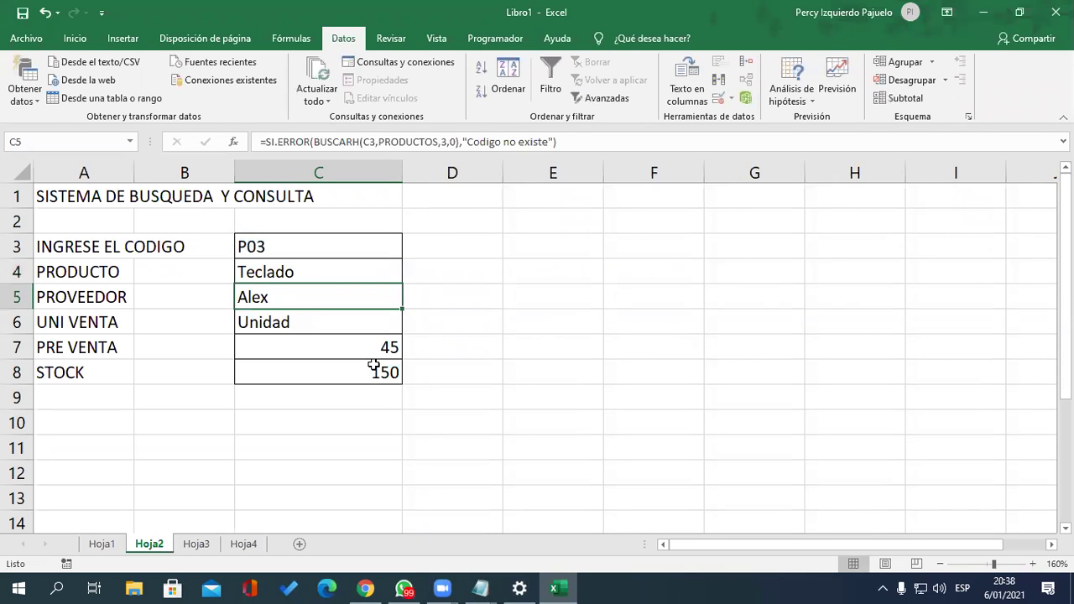
click(342, 388)
double_click(344, 374)
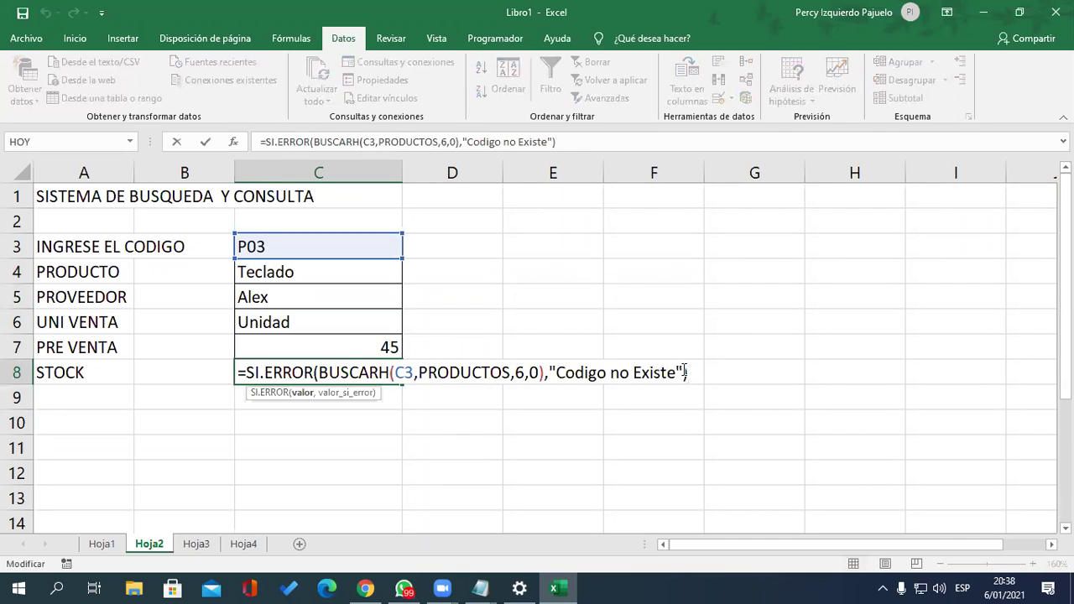
key(Right)
key(Right)
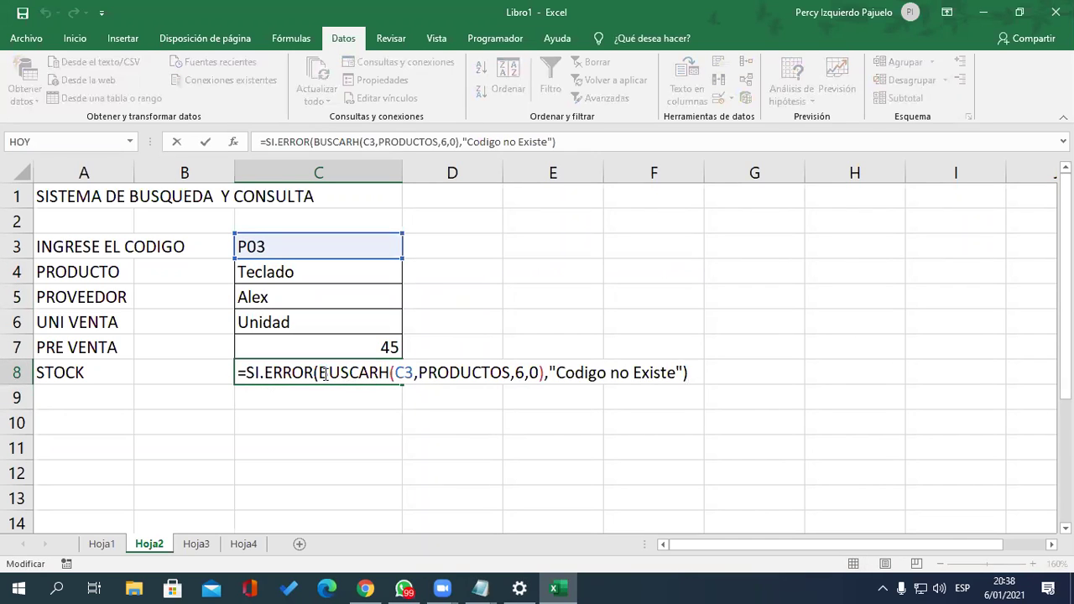
drag(319, 373, 686, 375)
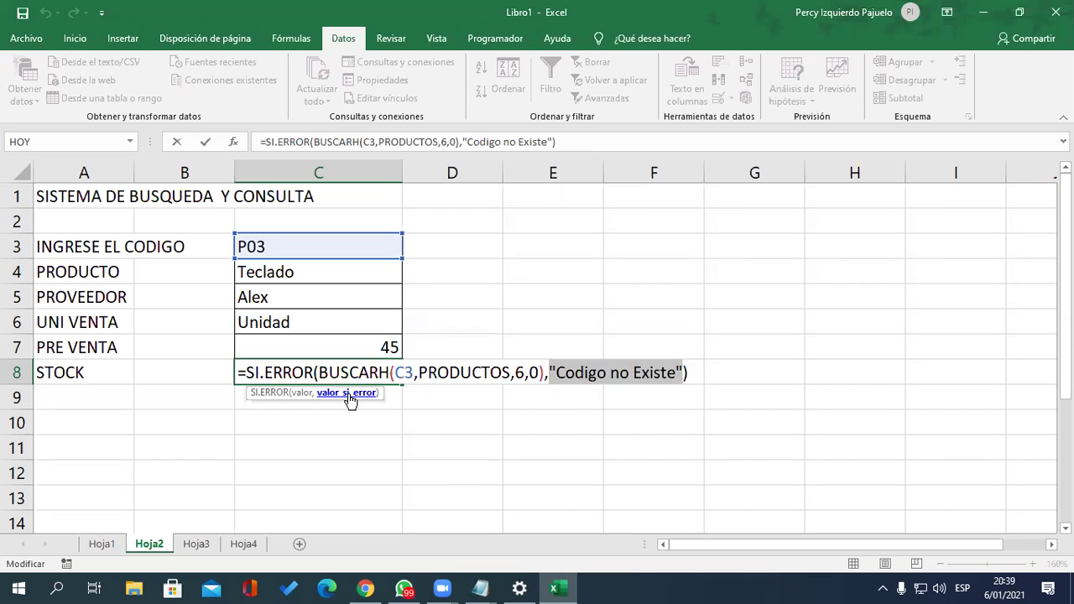
key(Return)
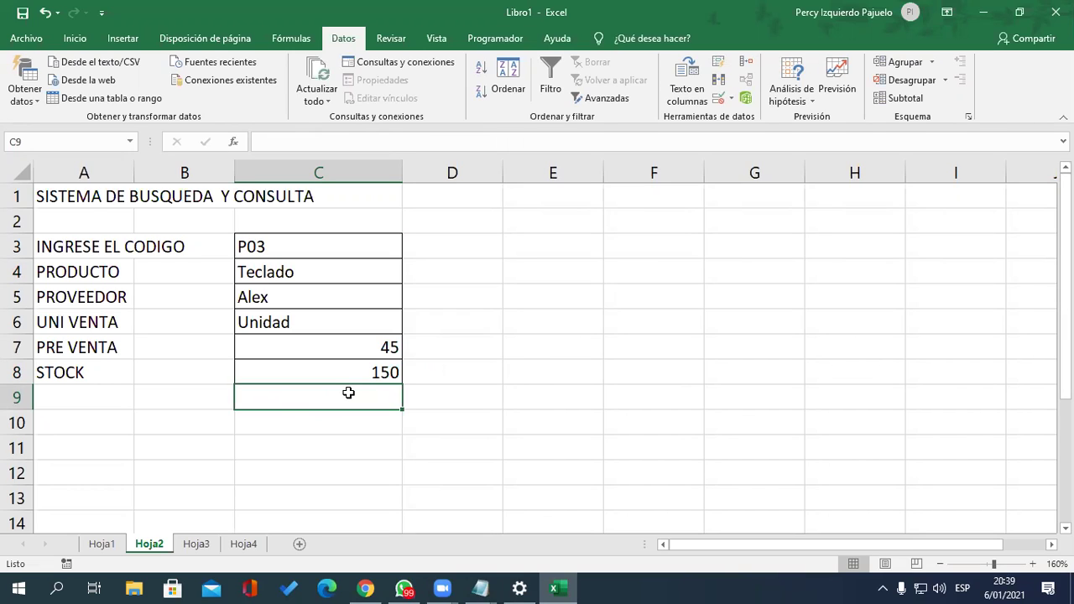
Browse drive E: to Archivos > Office > EXCEL and select the Practica Final de ConsultaV-ALUMNOS workbook
click(133, 590)
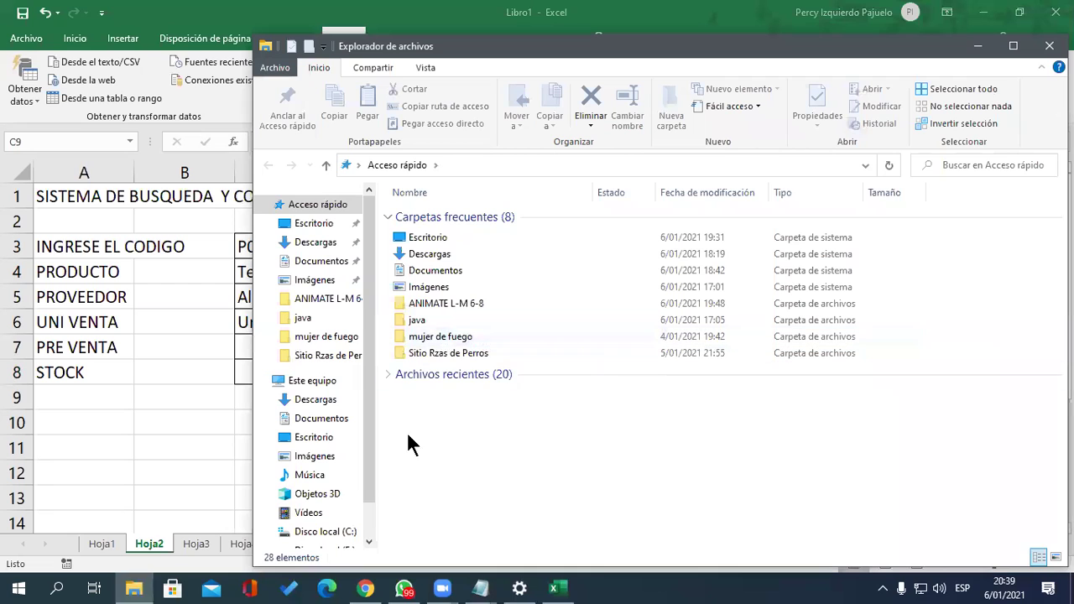
scroll(371, 439, down, 1)
click(337, 500)
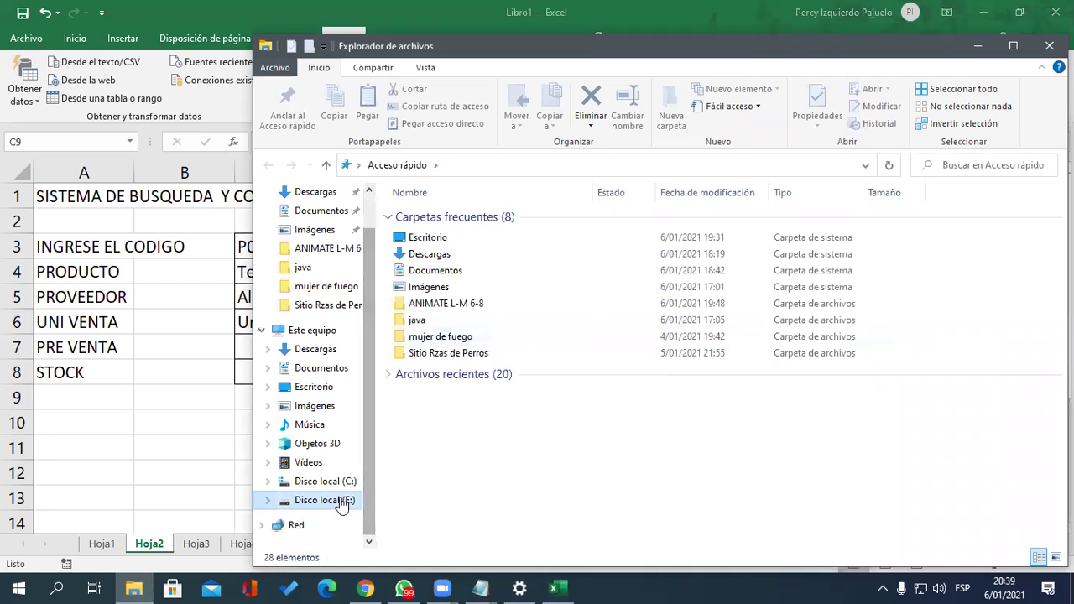
double_click(445, 345)
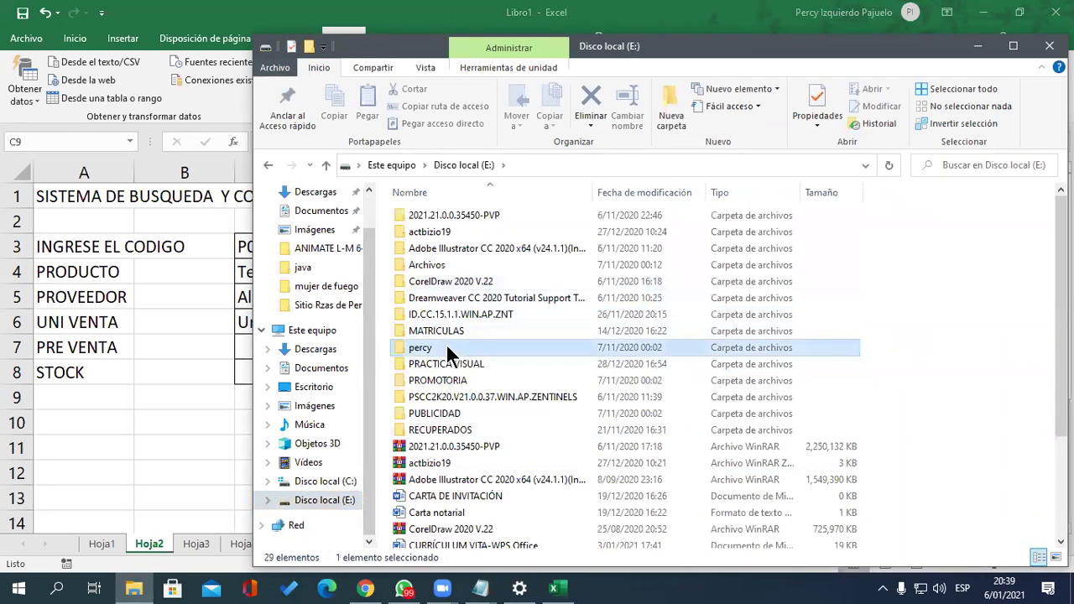
click(275, 166)
click(431, 271)
double_click(431, 267)
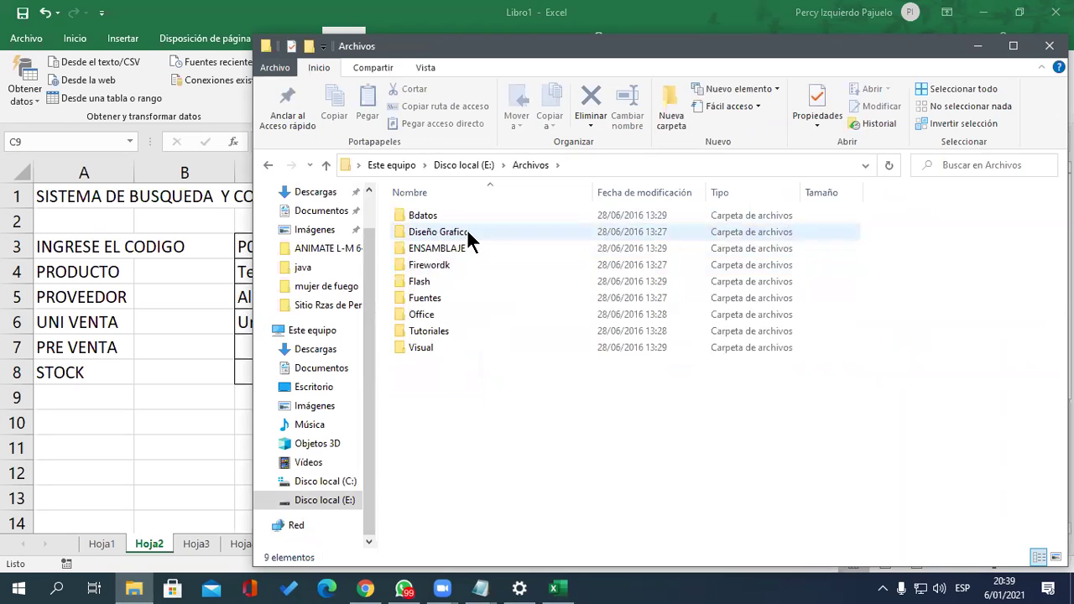
double_click(431, 316)
click(434, 265)
double_click(433, 263)
scroll(575, 407, down, 3)
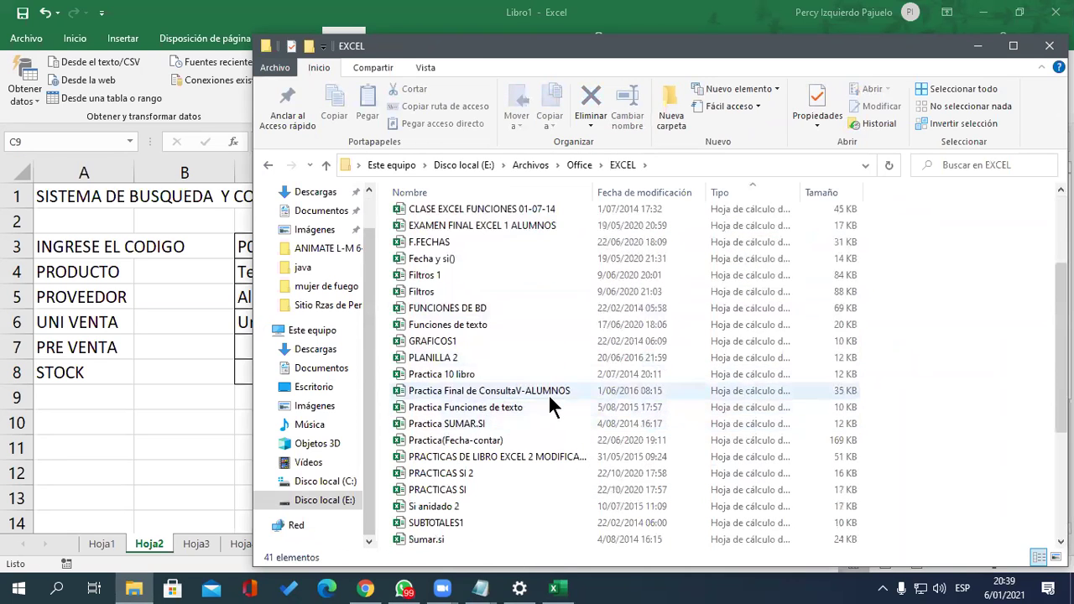
click(545, 393)
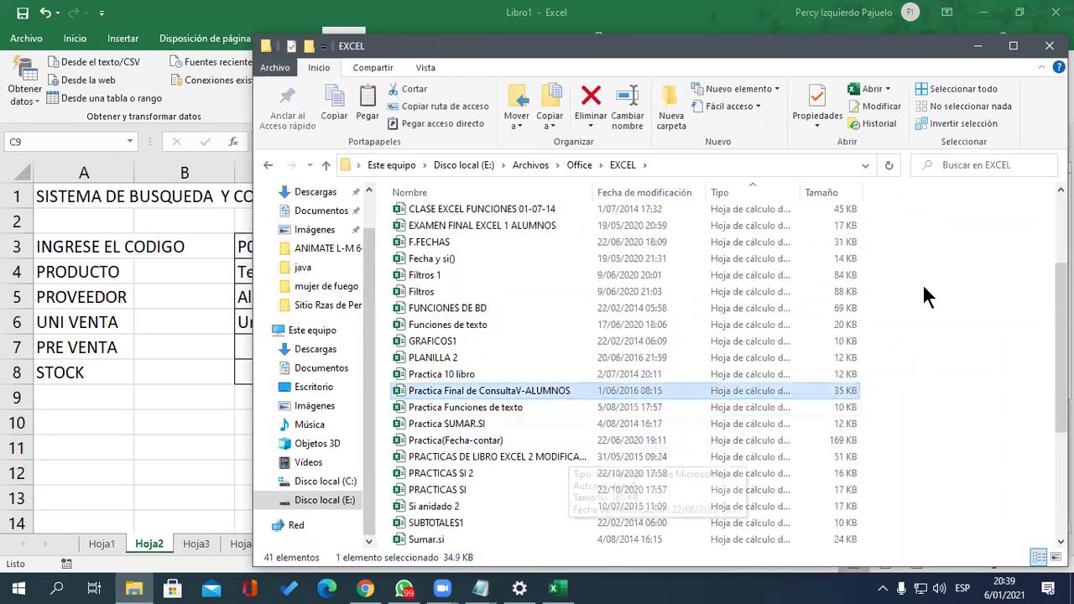
Paste the workbook onto the desktop and open it
click(988, 47)
click(983, 12)
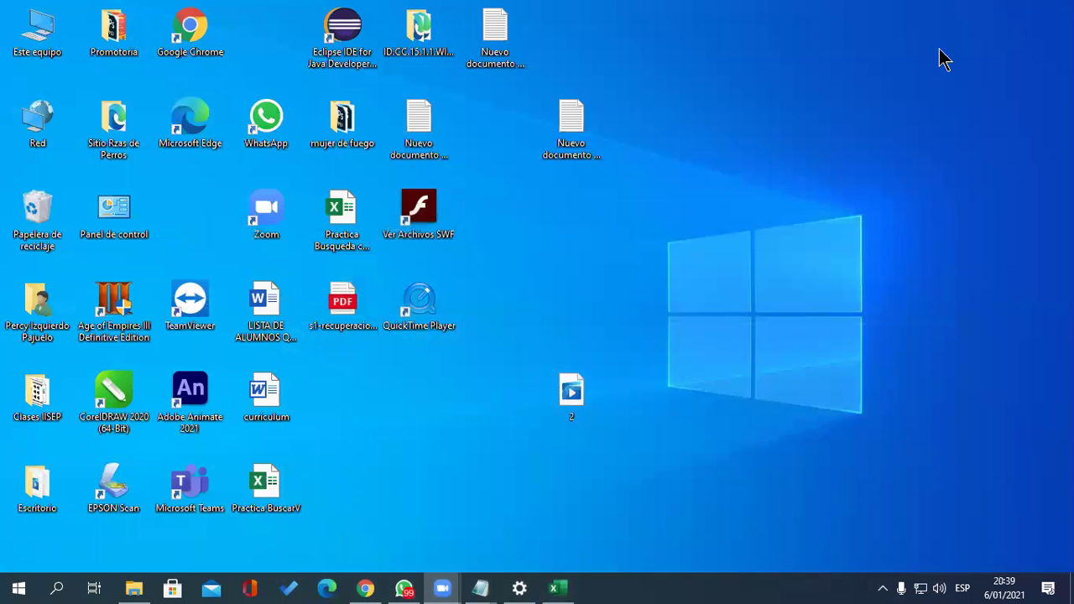
right_click(713, 177)
click(776, 246)
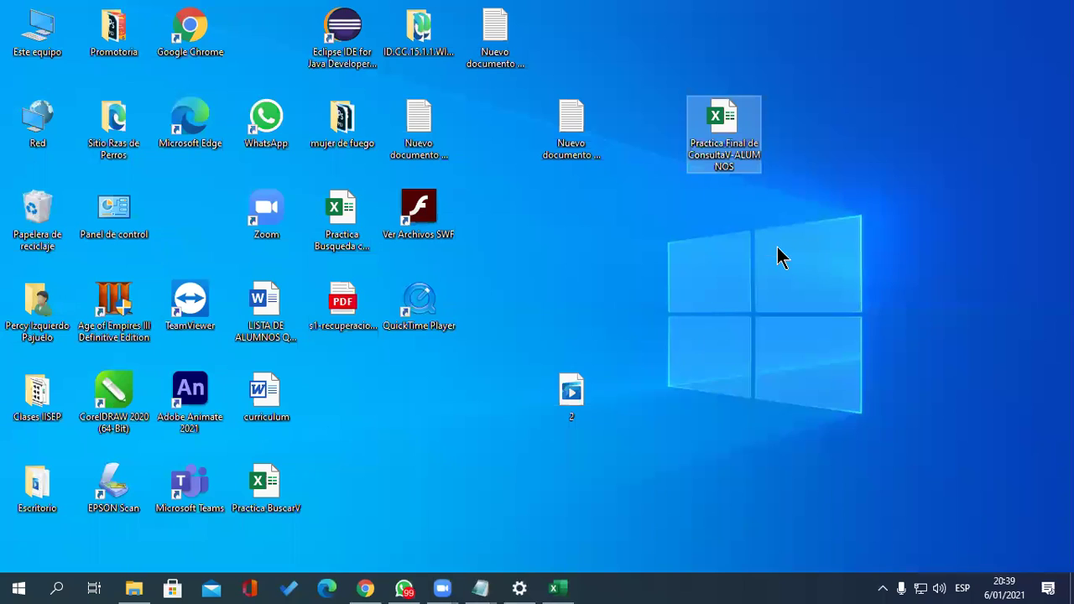
double_click(729, 122)
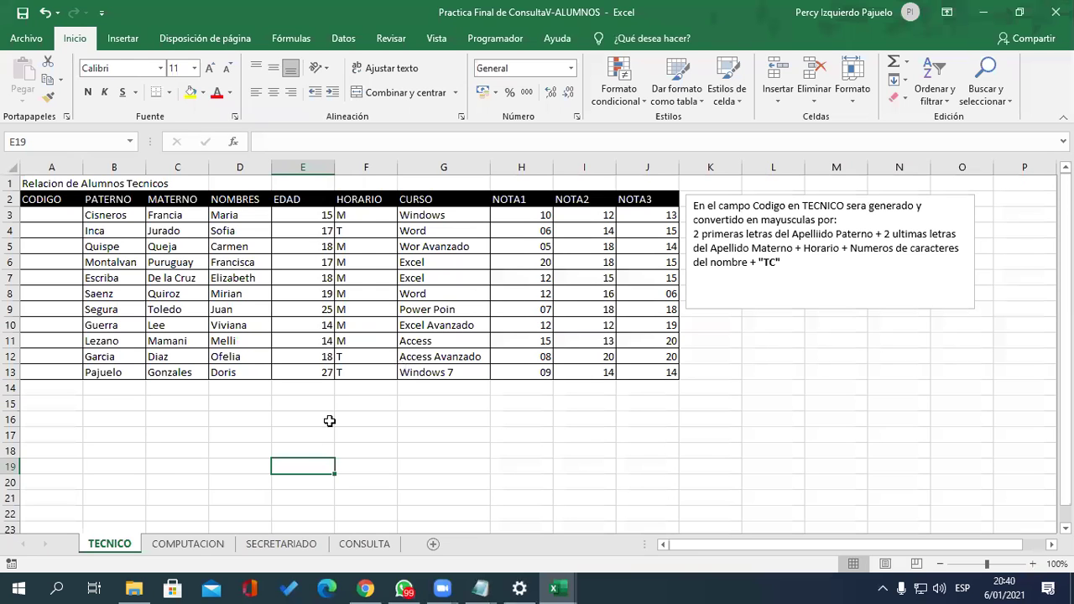
Look through the TECNICO, COMPUTACION and SECRETARIADO sheets, ending on CONSULTA
click(167, 544)
click(281, 546)
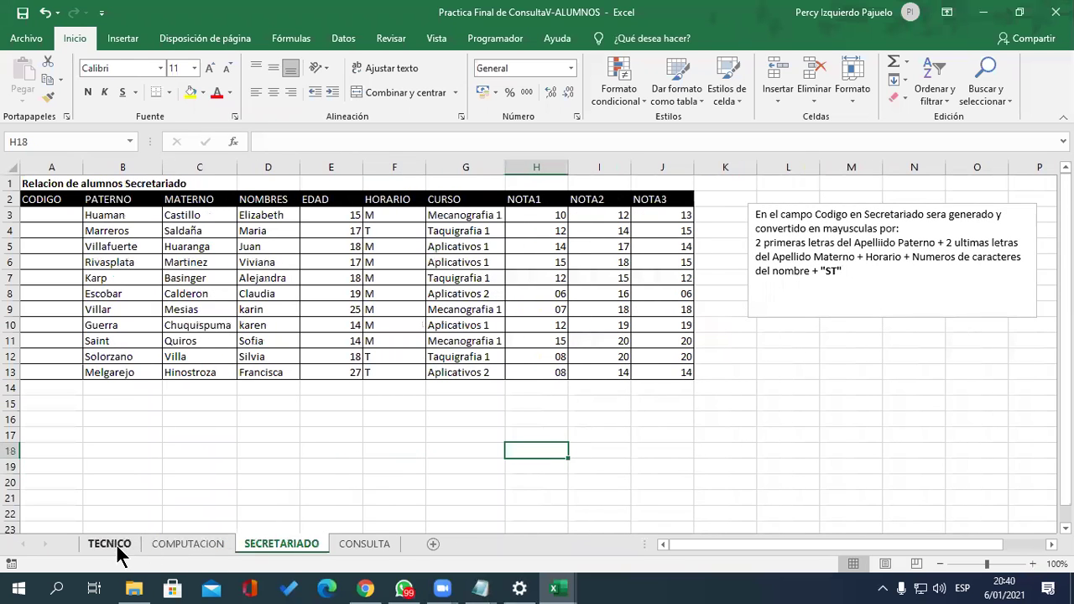
click(113, 546)
click(191, 546)
click(277, 546)
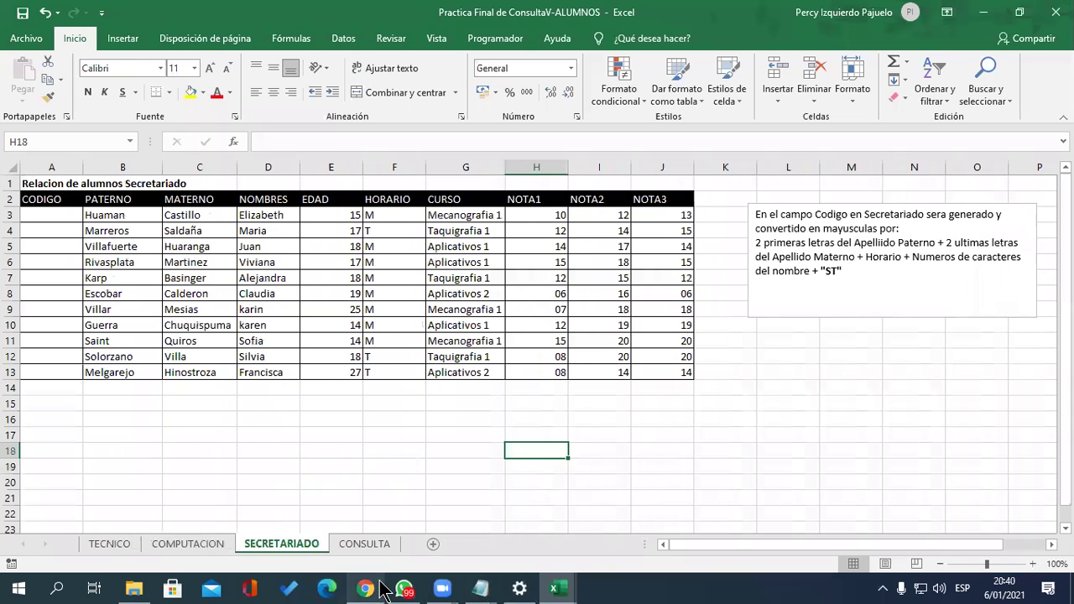
click(366, 544)
Highlight the SI.ERROR instruction in the CONSULTA sheet's note
scroll(358, 292, down, 2)
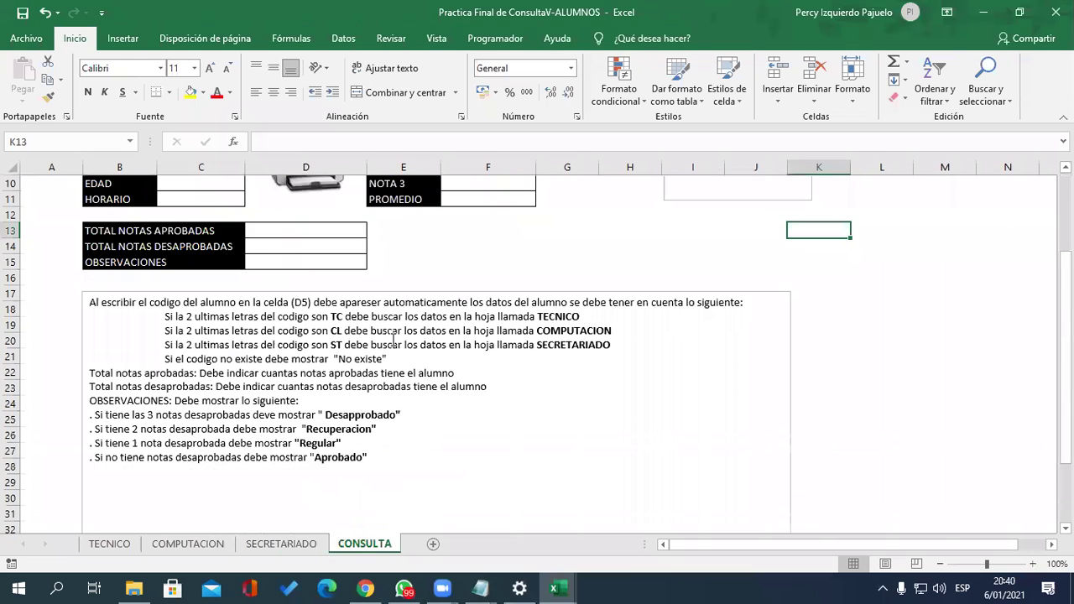
scroll(470, 439, up, 4)
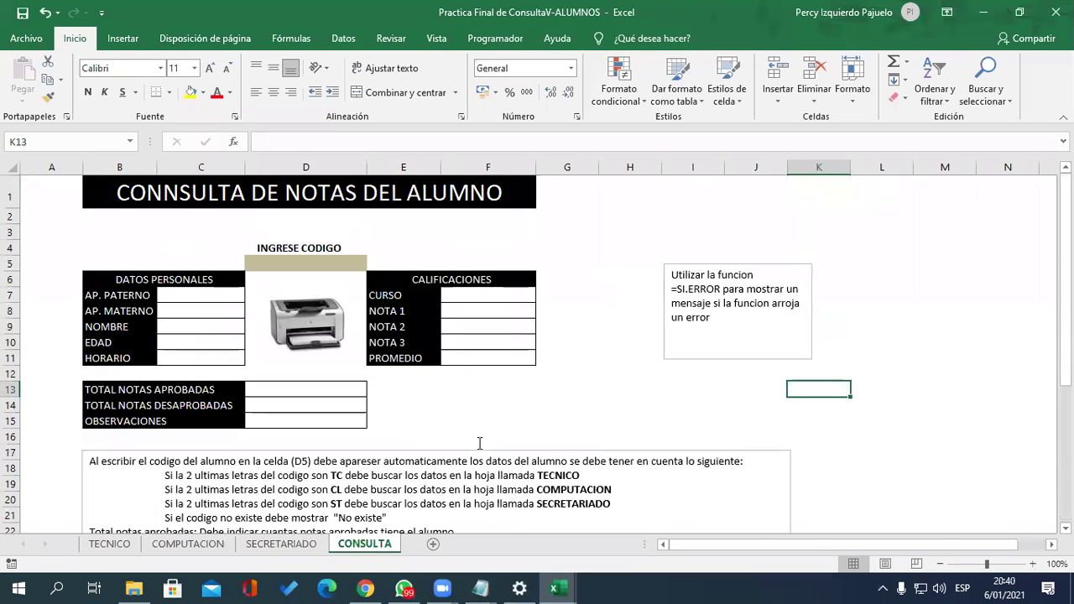
mouse_move(671, 275)
mouse_down()
mouse_move(724, 284)
mouse_move(763, 318)
mouse_up()
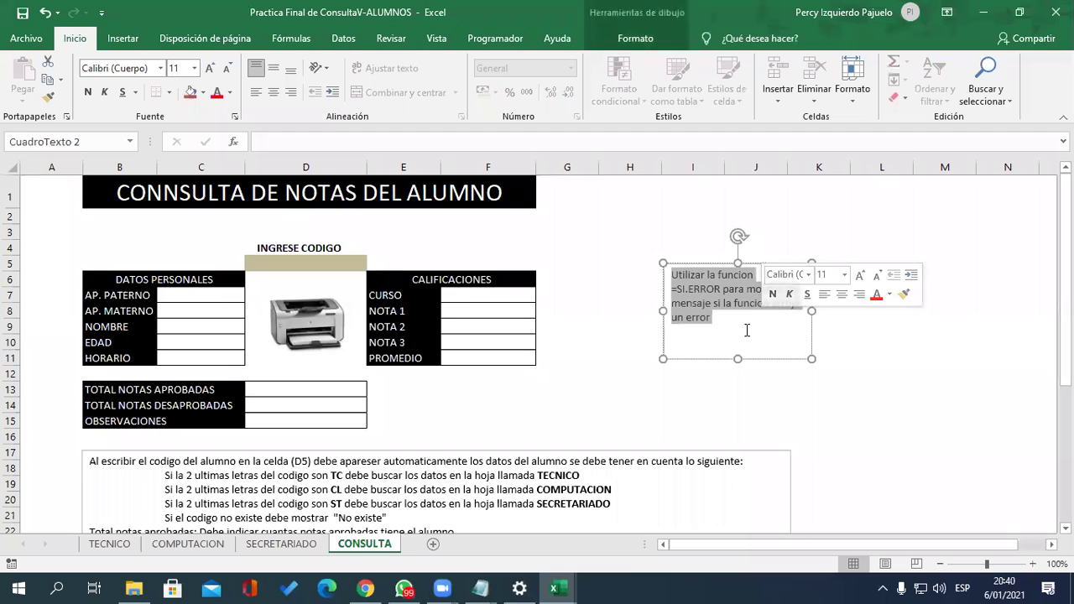
click(891, 358)
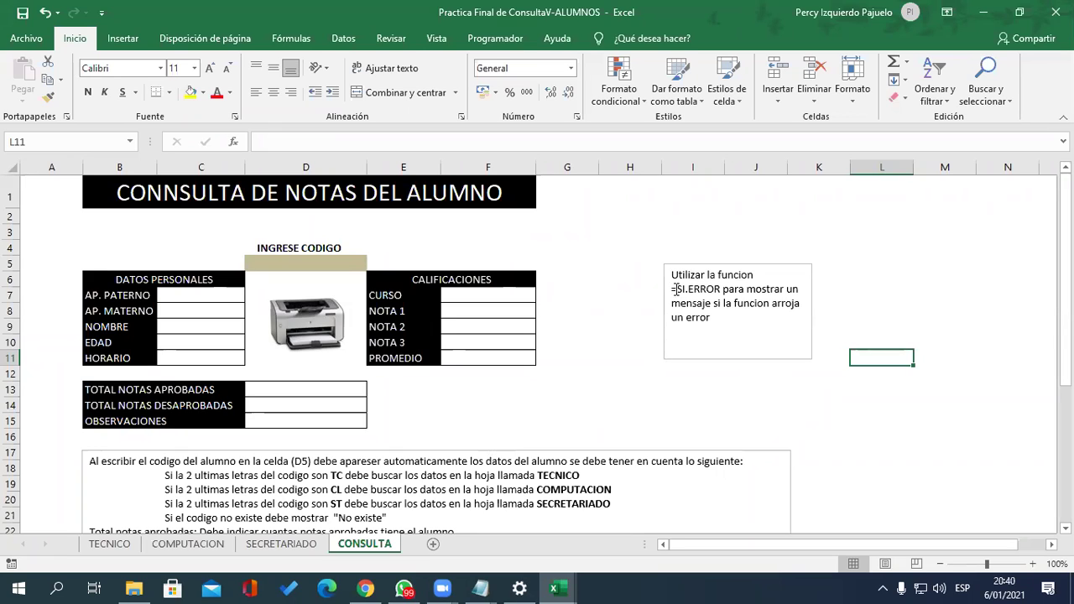
drag(672, 289, 730, 318)
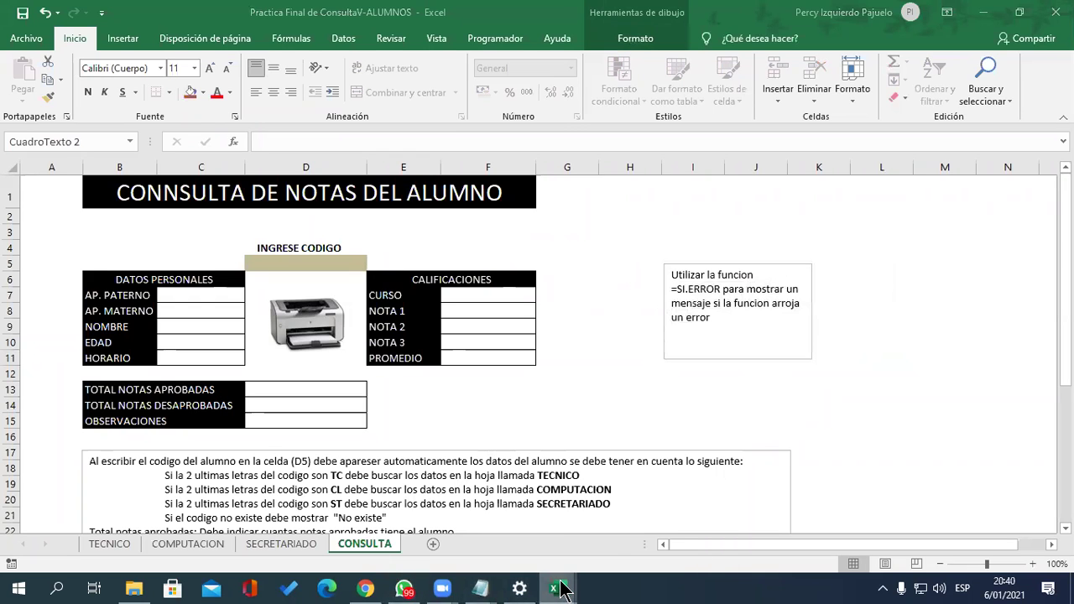
In Libro1, review C4's SI.ERROR lookup formula and commit it unchanged
mouse_move(553, 585)
click(520, 546)
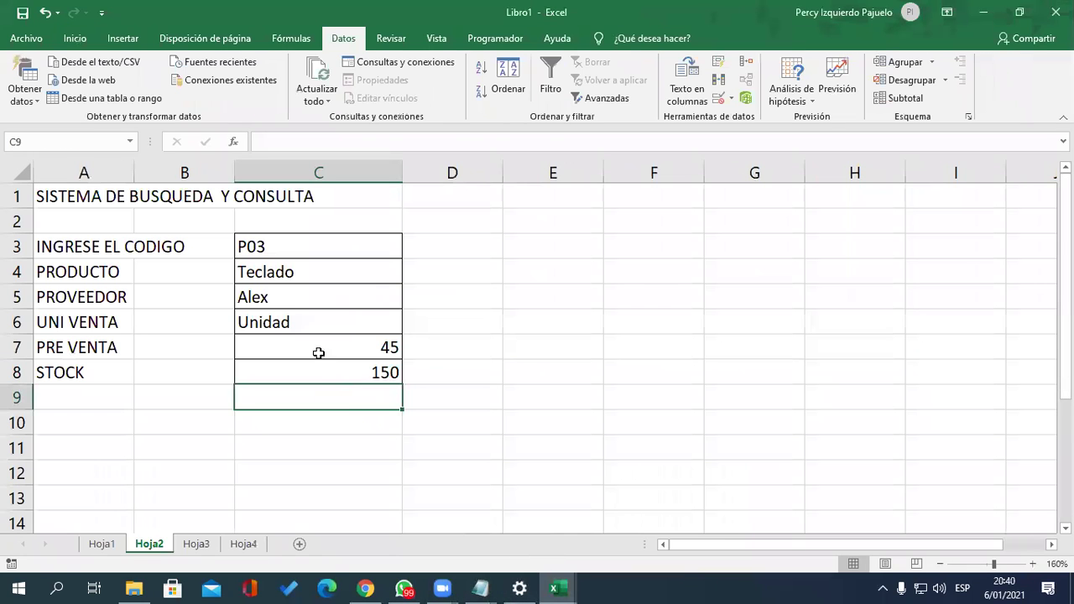
double_click(305, 270)
drag(250, 267, 688, 271)
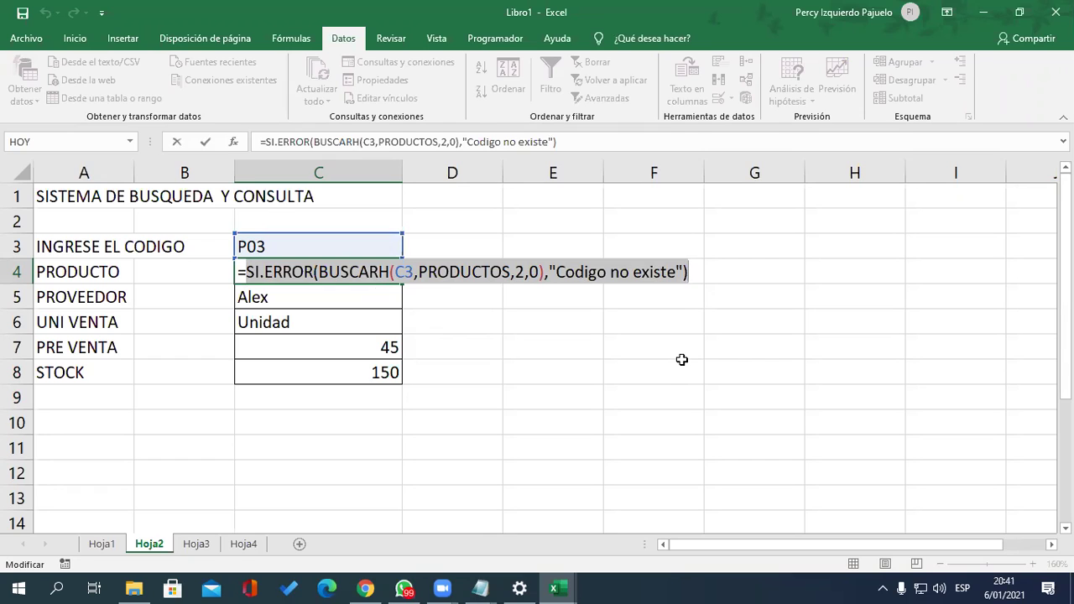
key(Return)
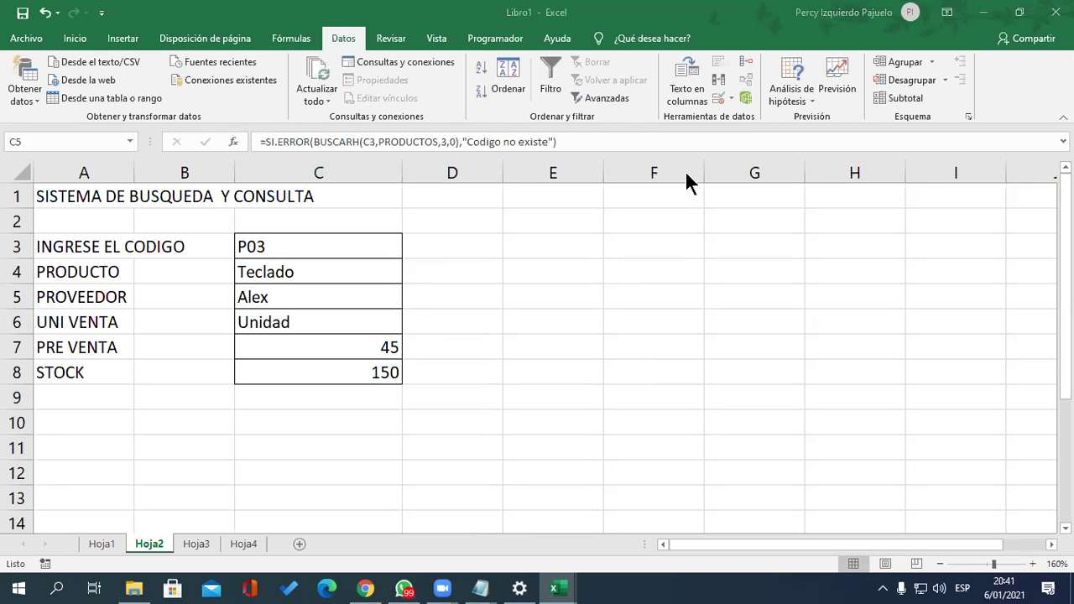
Return to the Practica Final workbook's TECNICO sheet
mouse_move(556, 588)
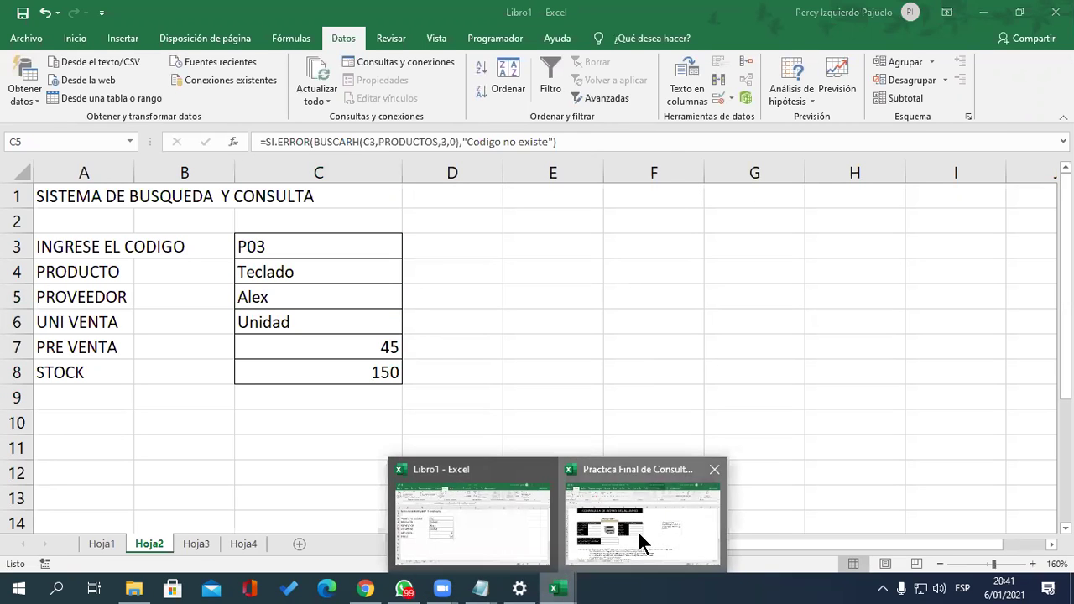
click(639, 534)
click(109, 544)
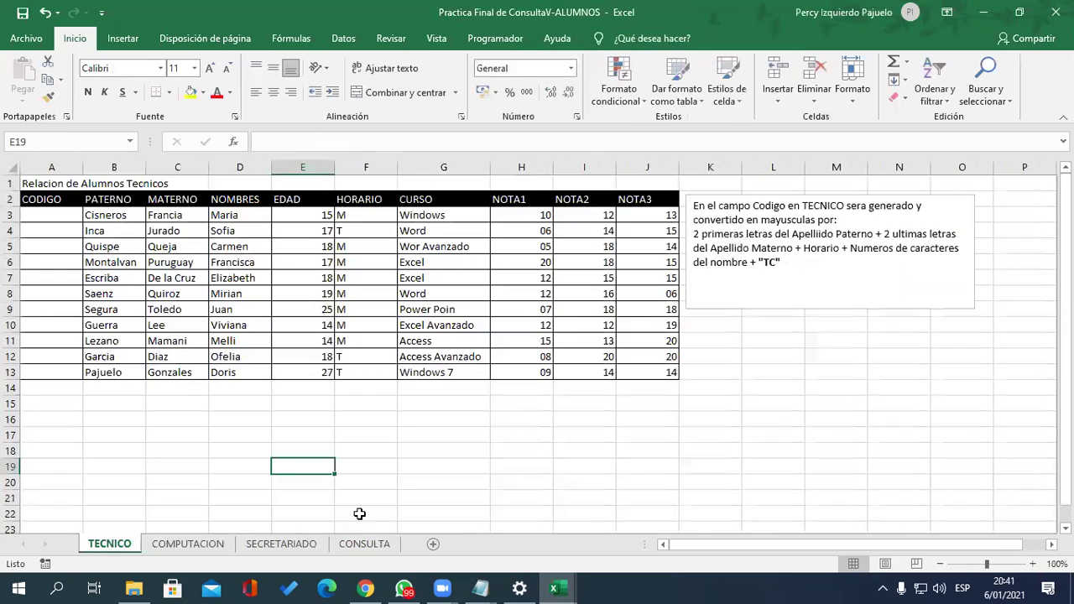
Select the empty CODIGO cells A3:A13 and read the code-generation rules in the note
click(648, 454)
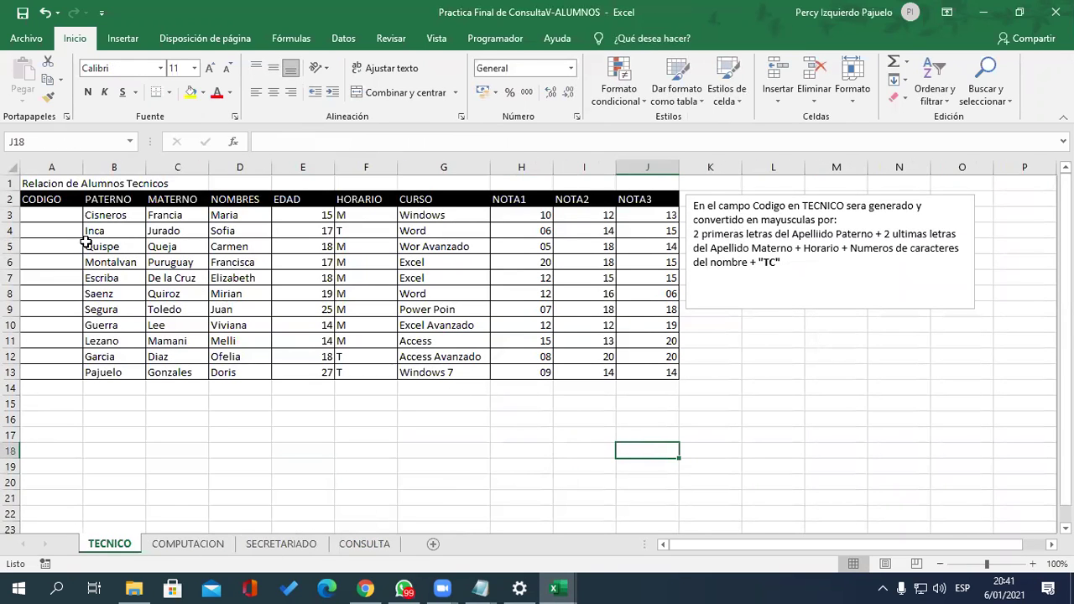
drag(59, 222, 64, 372)
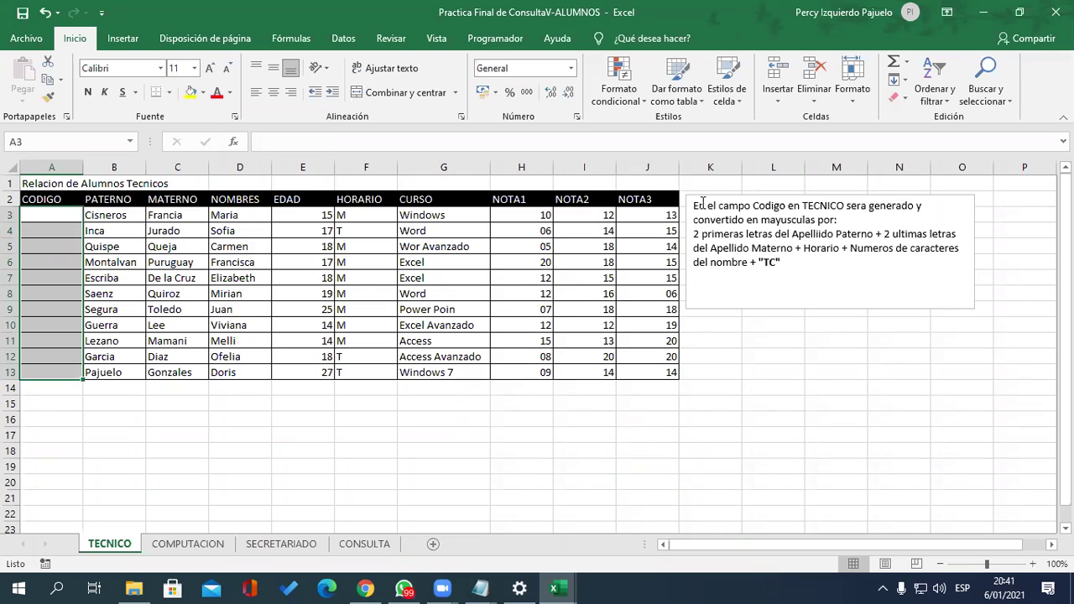
mouse_move(695, 204)
mouse_down()
mouse_move(763, 237)
mouse_move(805, 359)
mouse_up()
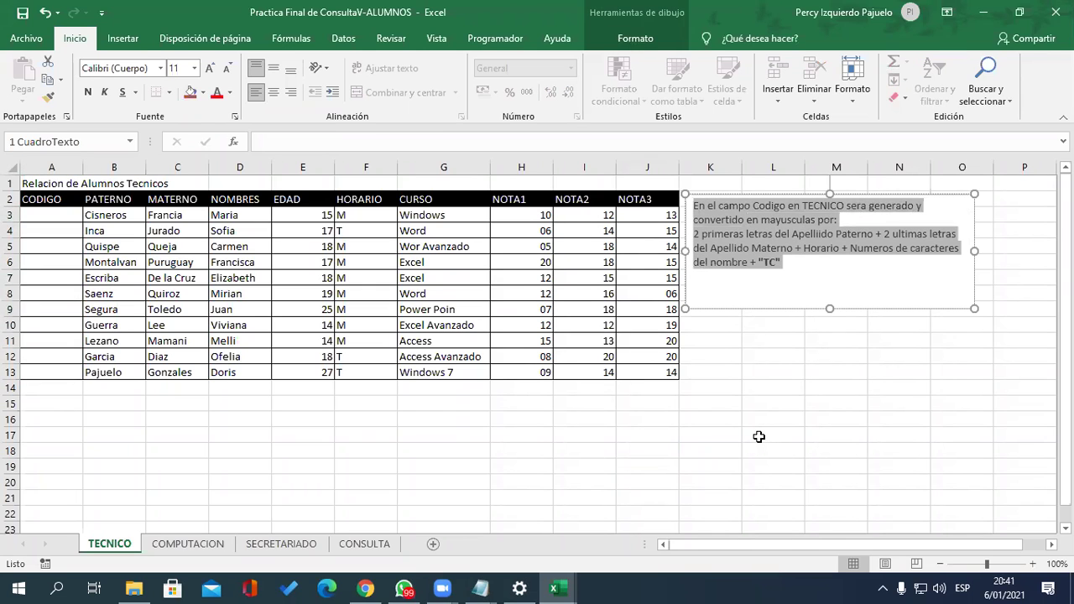
click(759, 436)
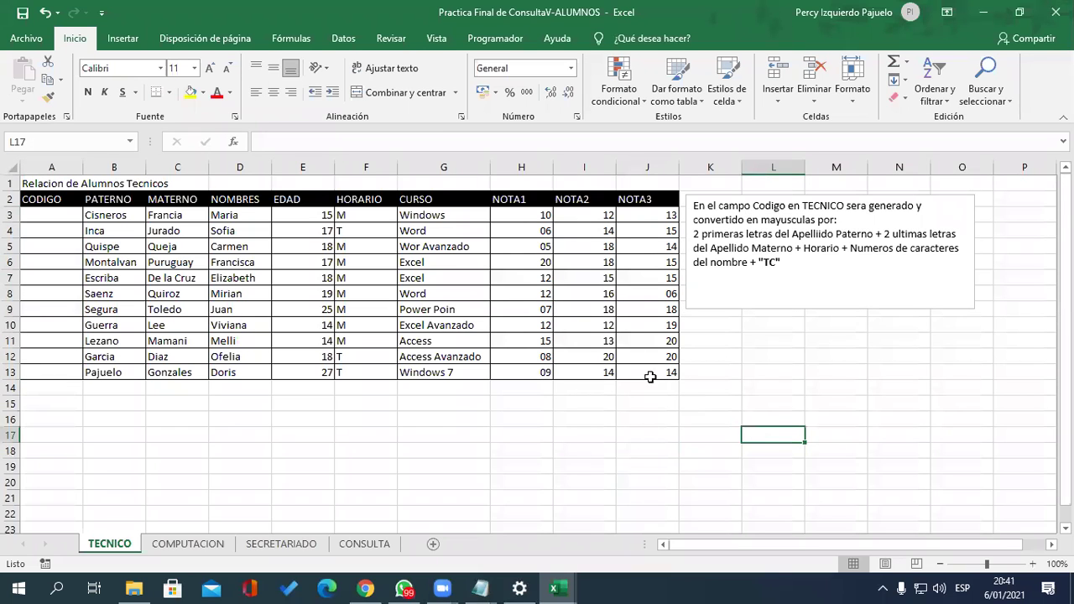
Check the Name Manager, then select A3:J13 to show the TECNICO range
click(302, 40)
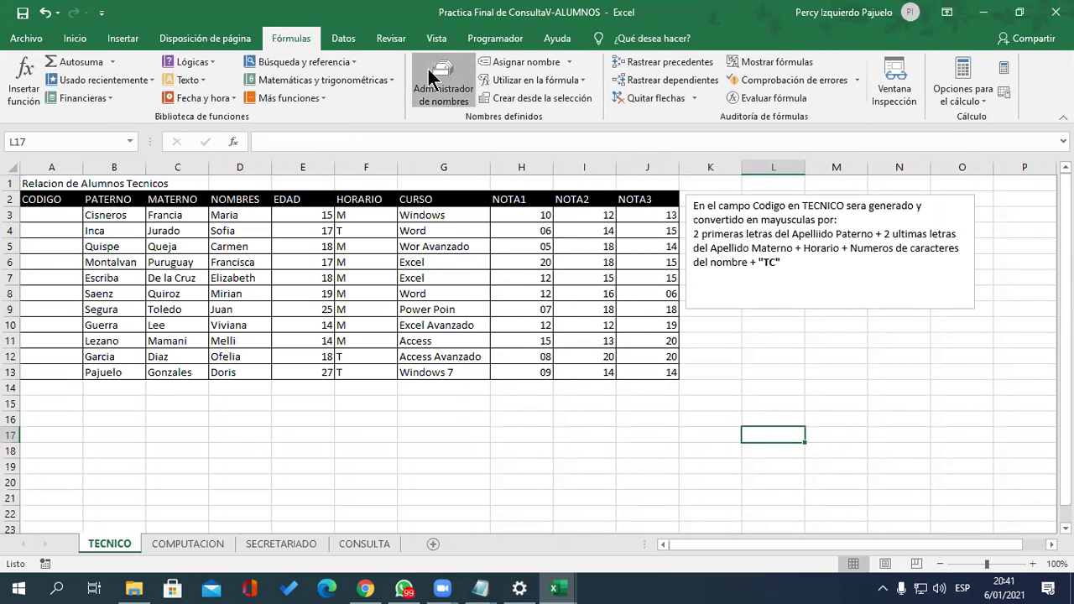
click(430, 81)
click(939, 138)
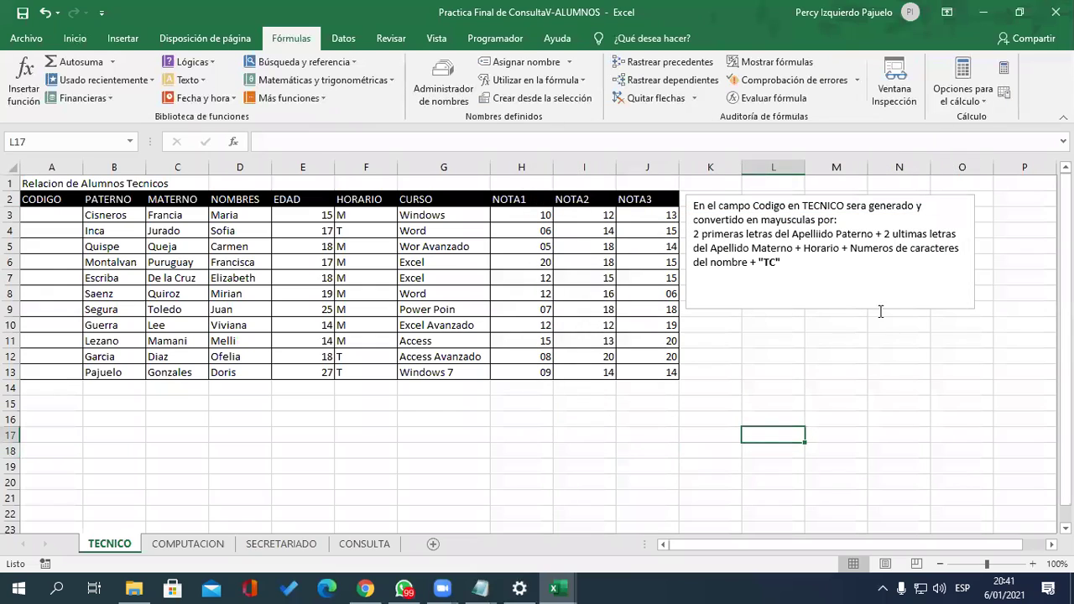
click(441, 466)
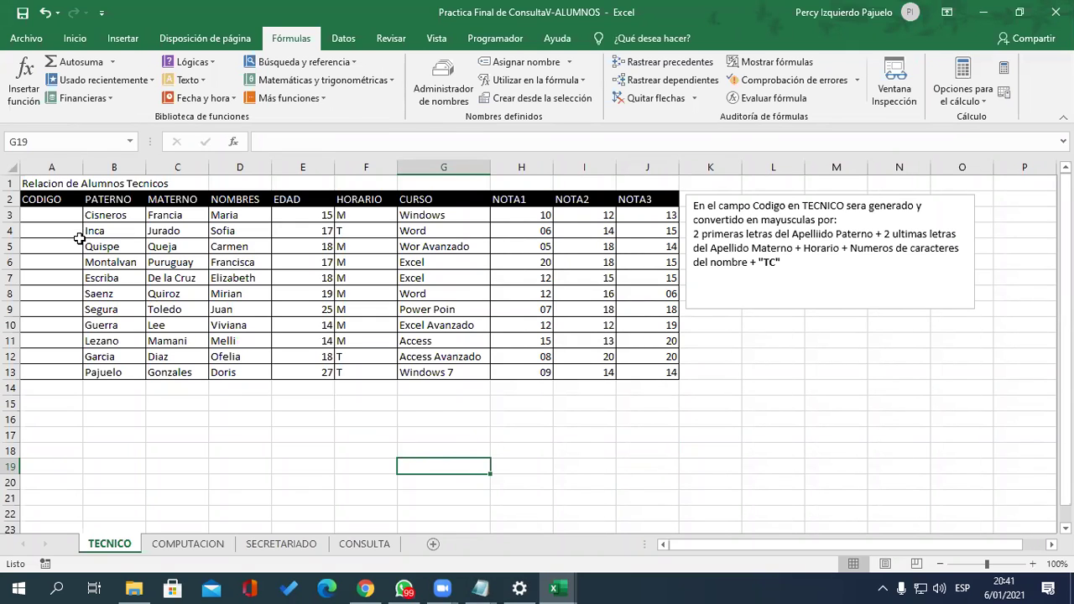
mouse_move(61, 217)
mouse_down()
mouse_move(143, 248)
mouse_move(671, 374)
mouse_up()
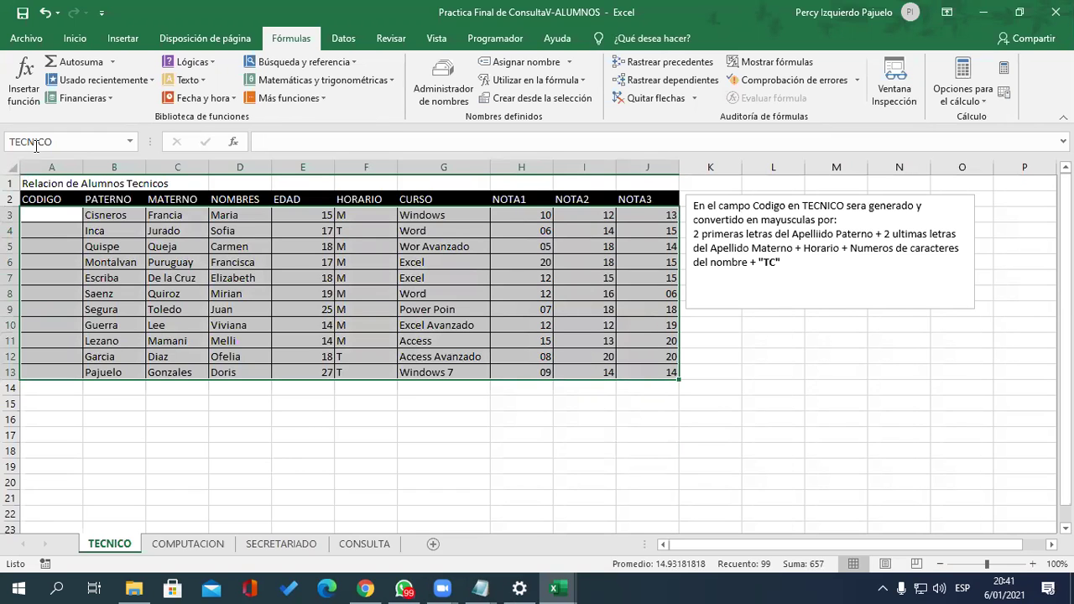
click(201, 541)
mouse_move(46, 214)
mouse_down()
mouse_move(390, 347)
mouse_move(704, 373)
mouse_up()
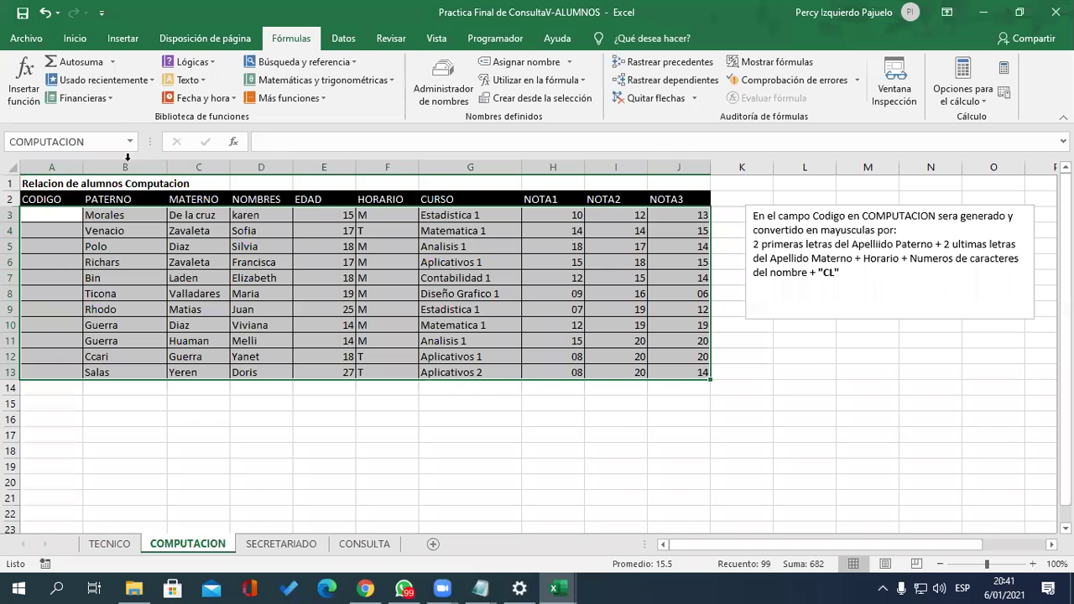
click(281, 544)
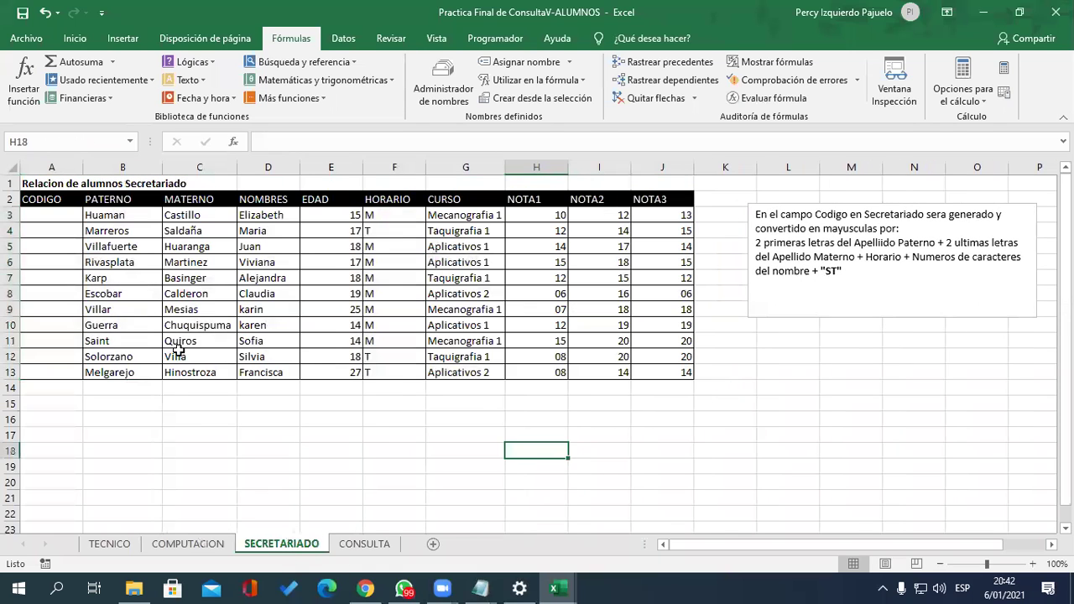
mouse_move(59, 214)
mouse_down()
mouse_move(517, 373)
mouse_move(688, 373)
mouse_up()
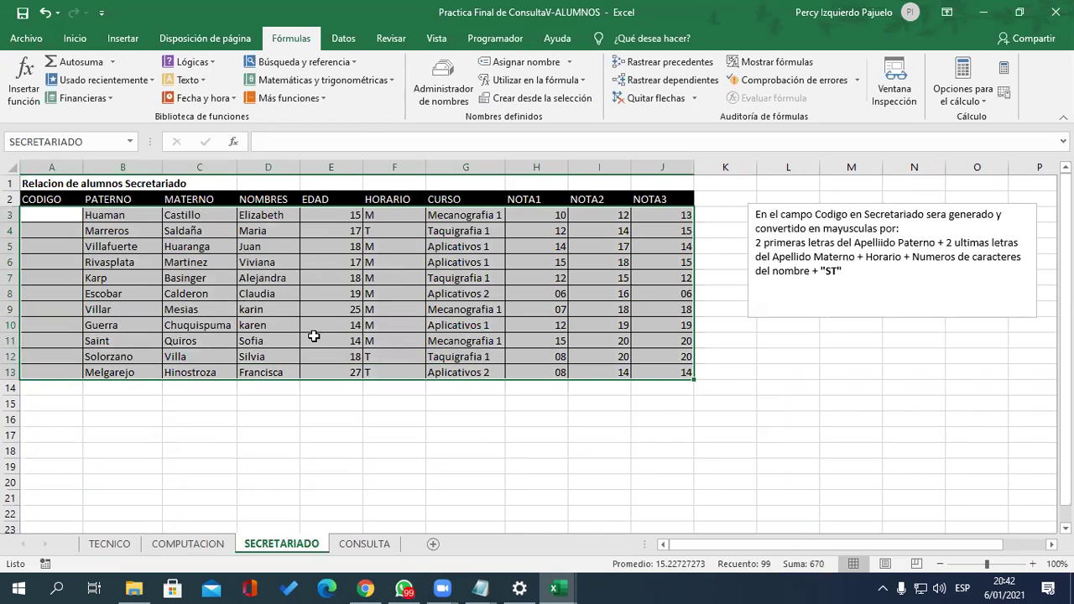
click(188, 543)
click(117, 544)
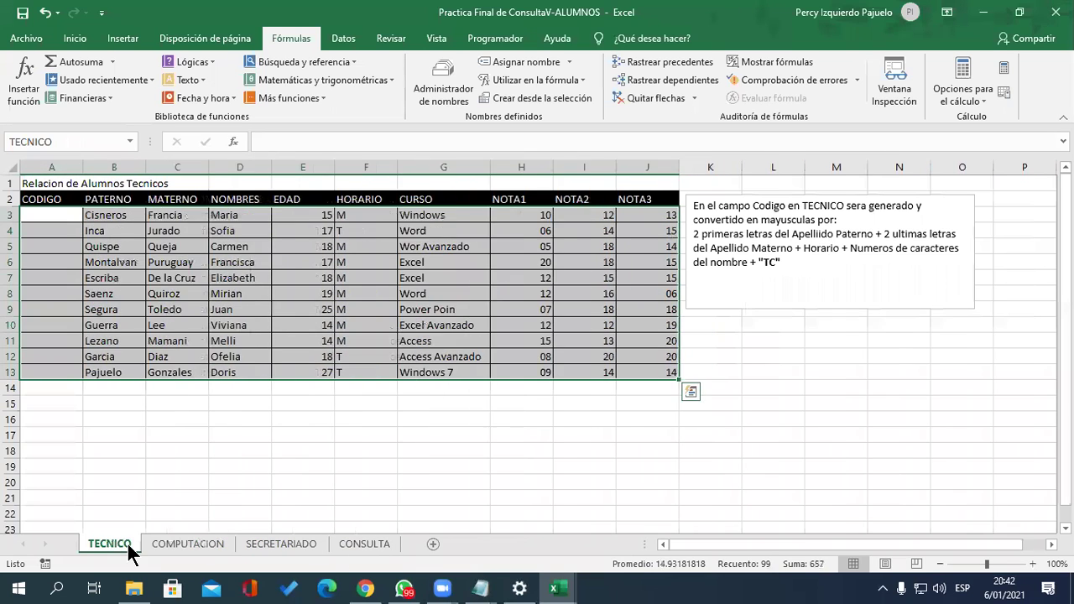
click(314, 482)
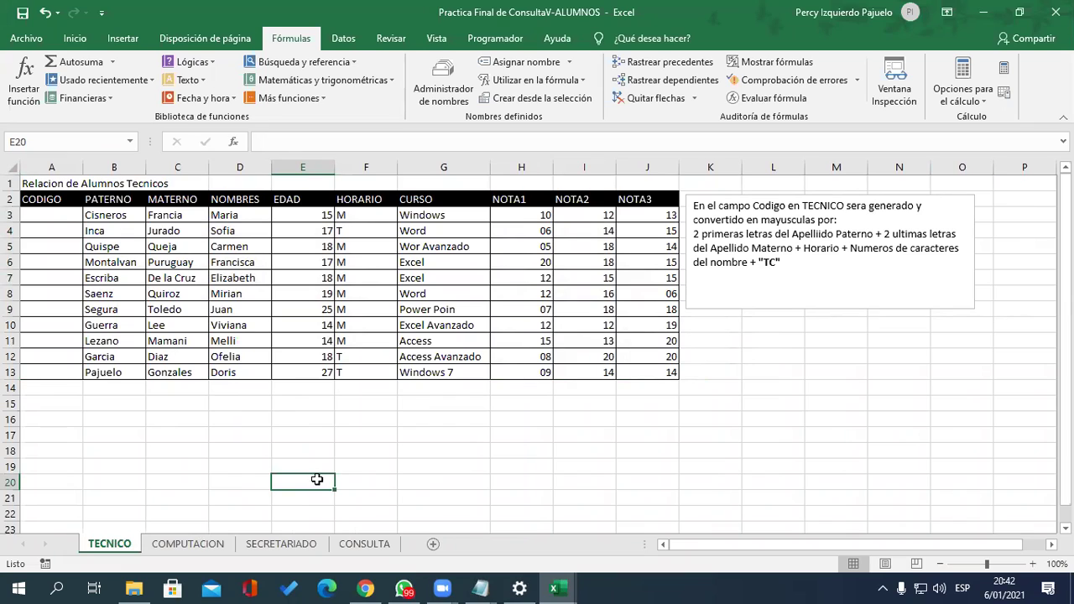
click(57, 218)
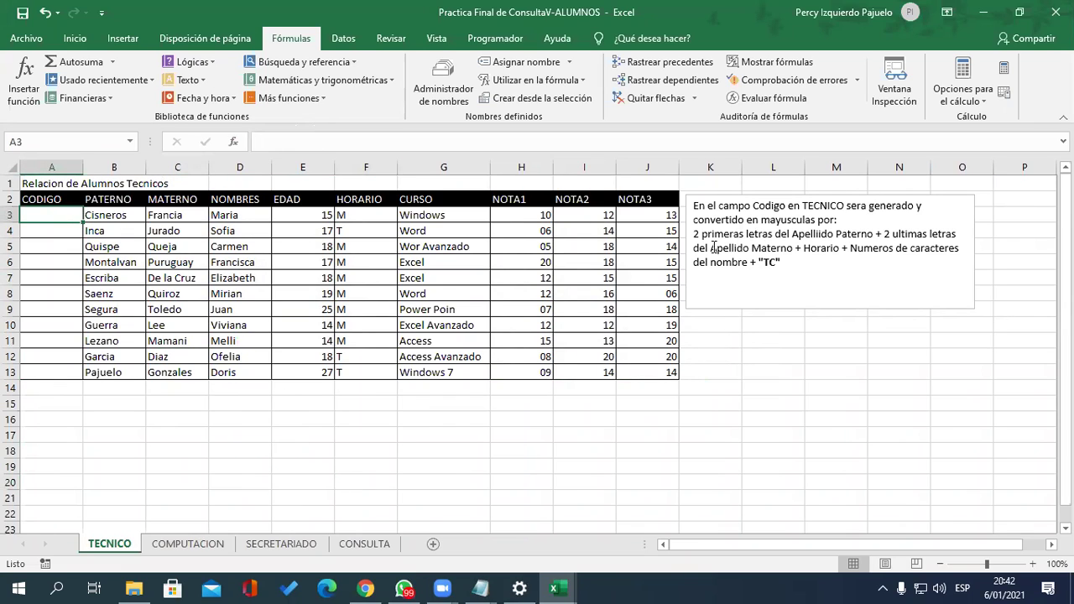
In A3 begin =MAYUSC(CONCAT(IZQUIERDA(B3,2),DERECHA(C3,2), referencing the surnames
click(277, 145)
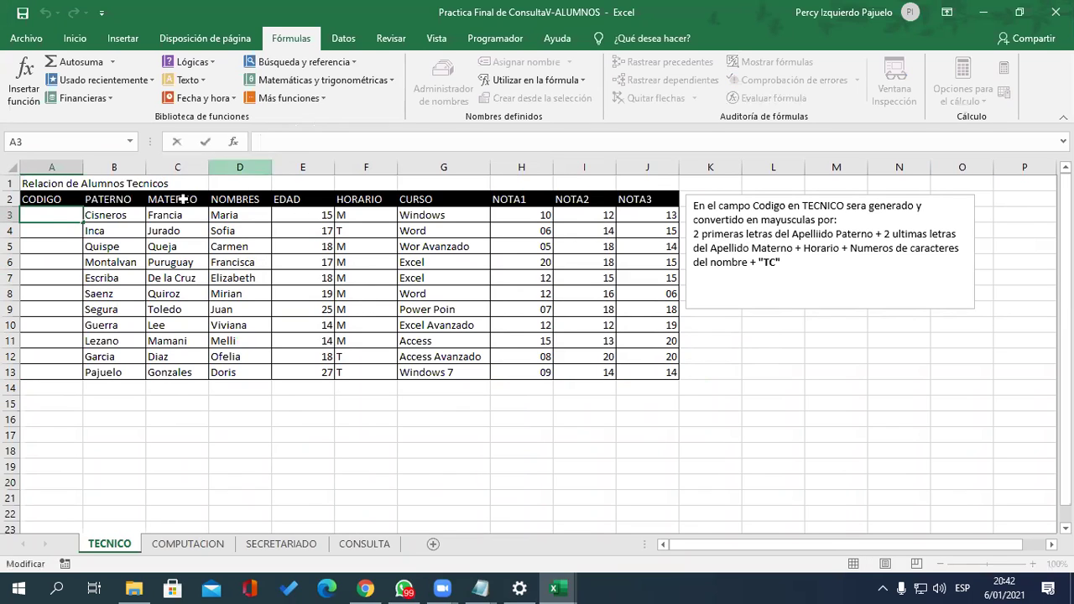
click(53, 219)
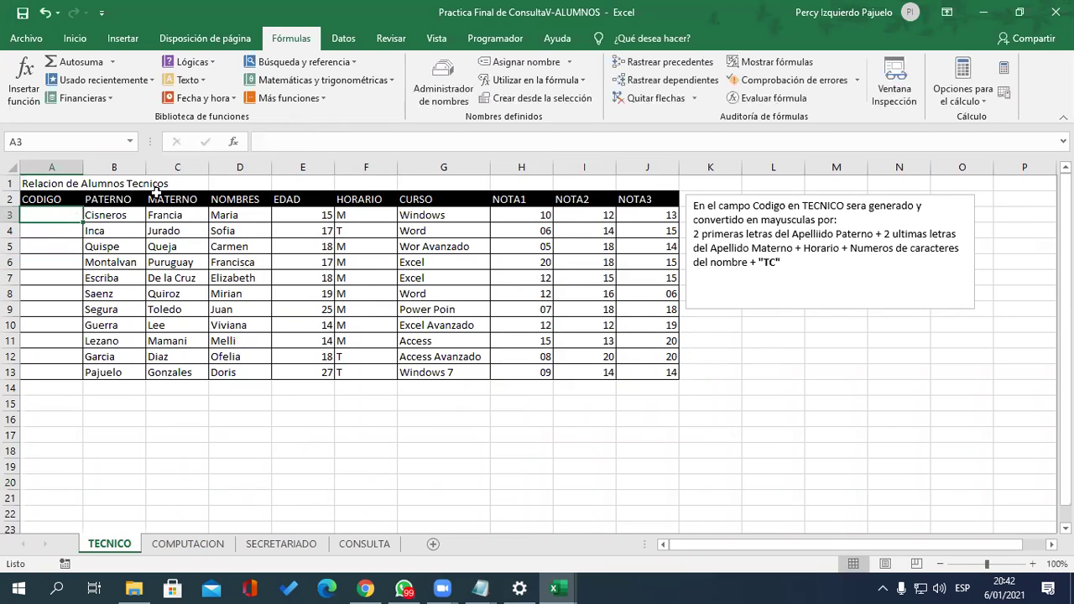
click(284, 140)
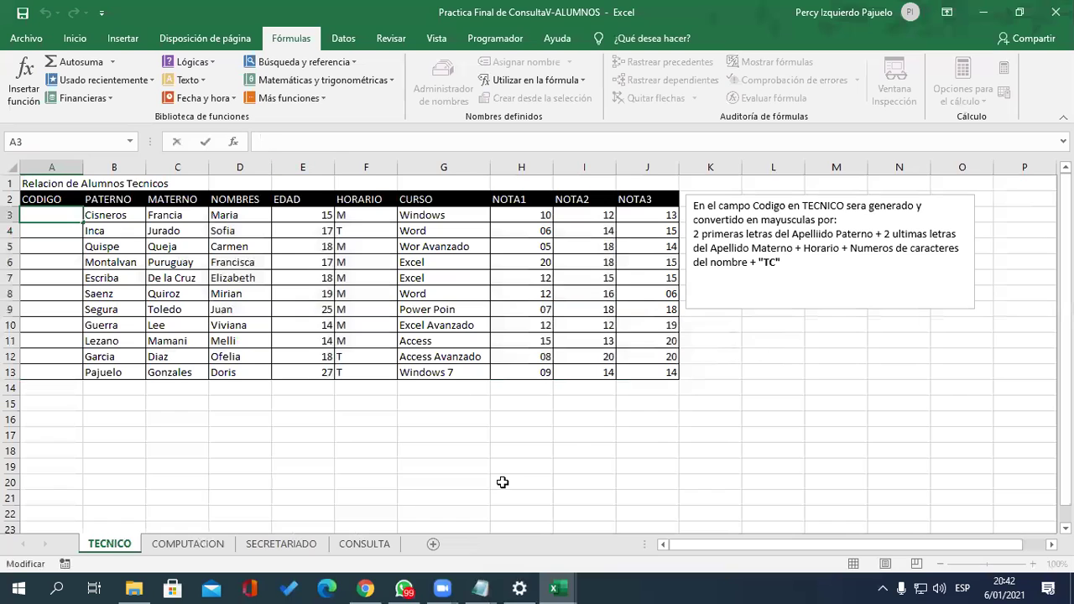
text(=)
text(MAYUSC(CONCAT)
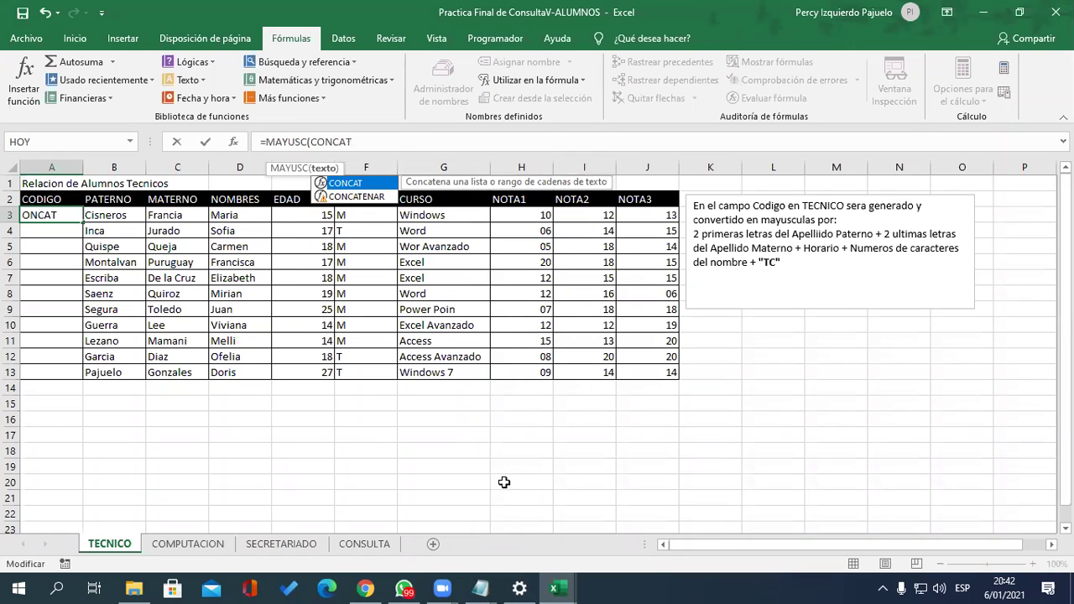
text(()
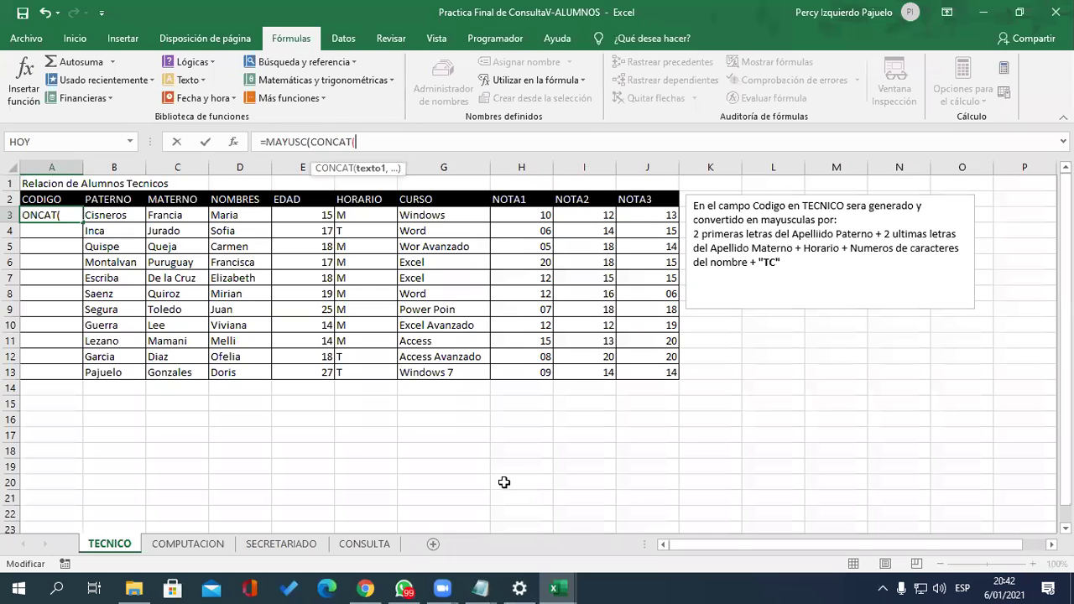
text(IZQUIERDA()
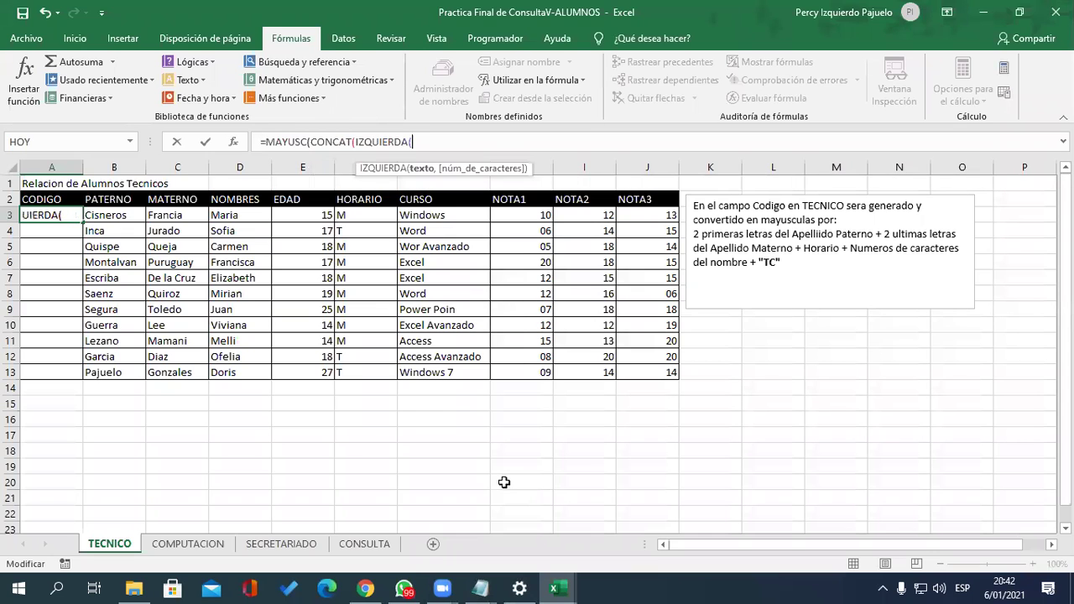
click(125, 216)
text(,2))
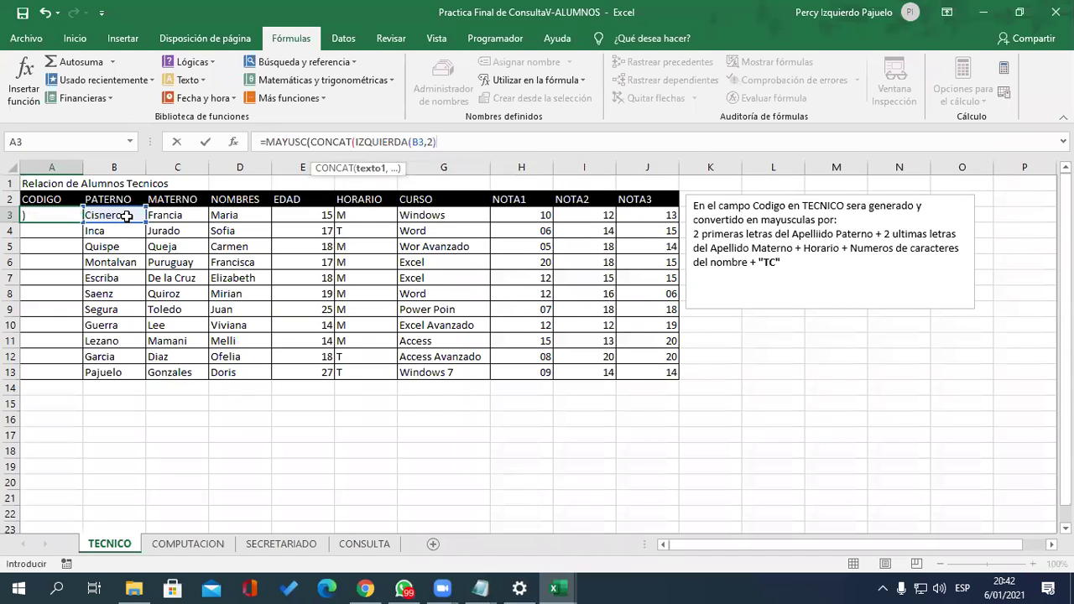
text(,)
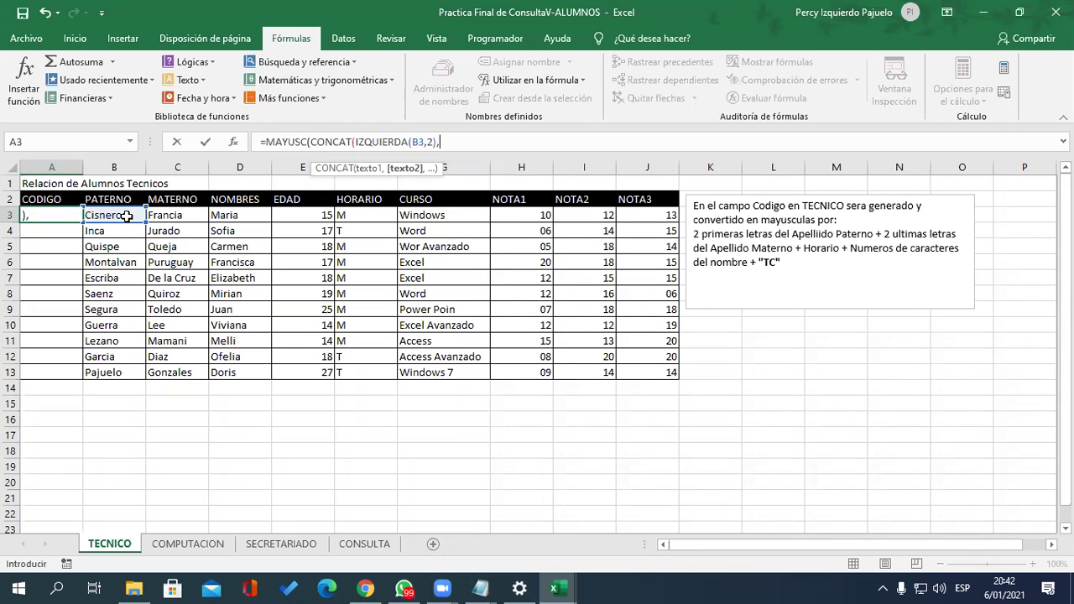
text(DERECHA()
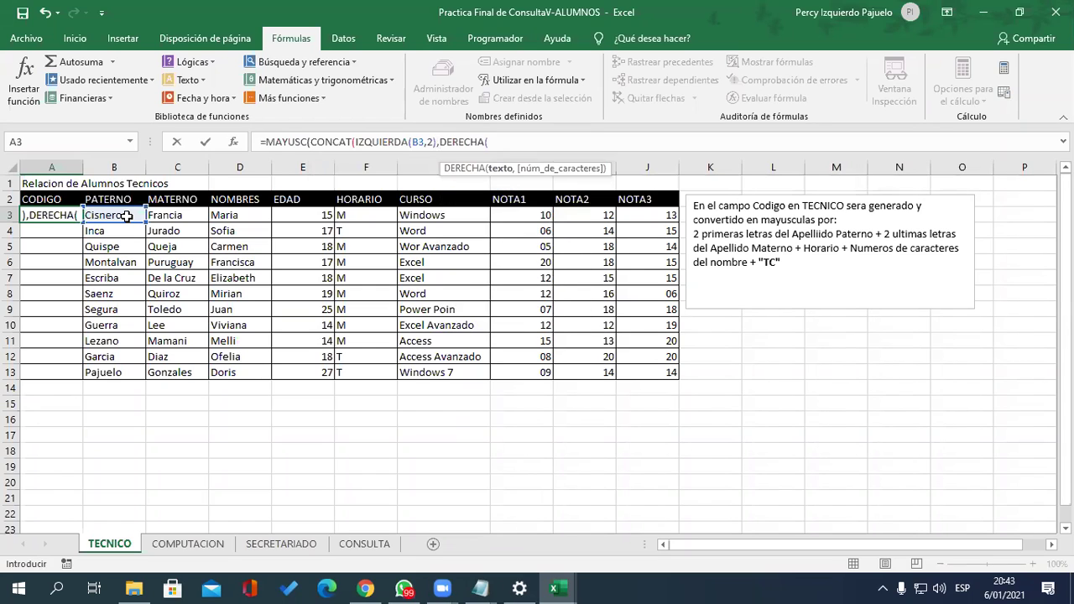
click(193, 216)
text(,2))
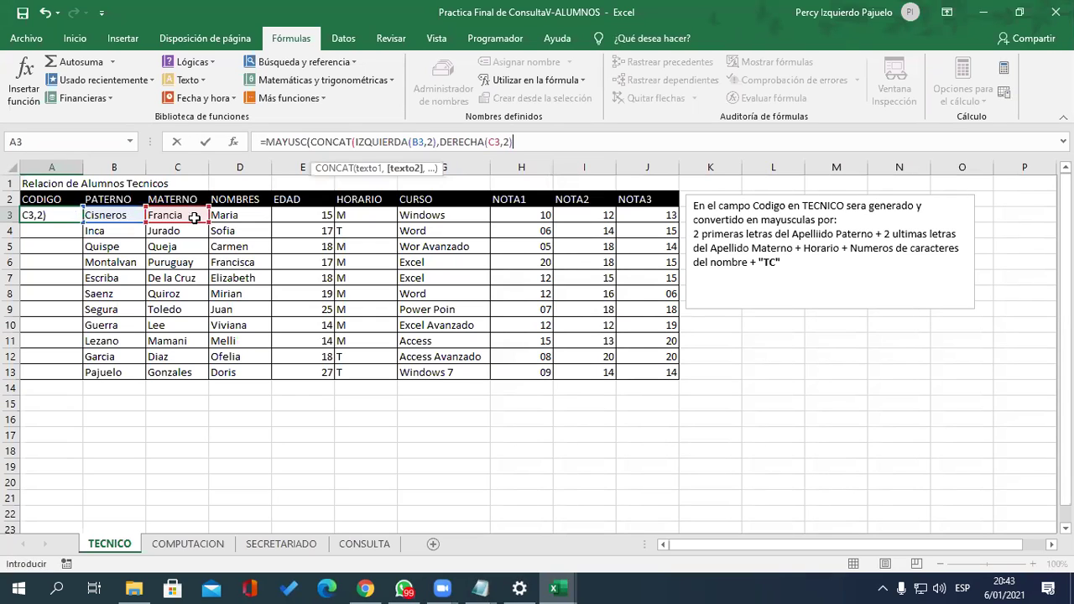
text(,)
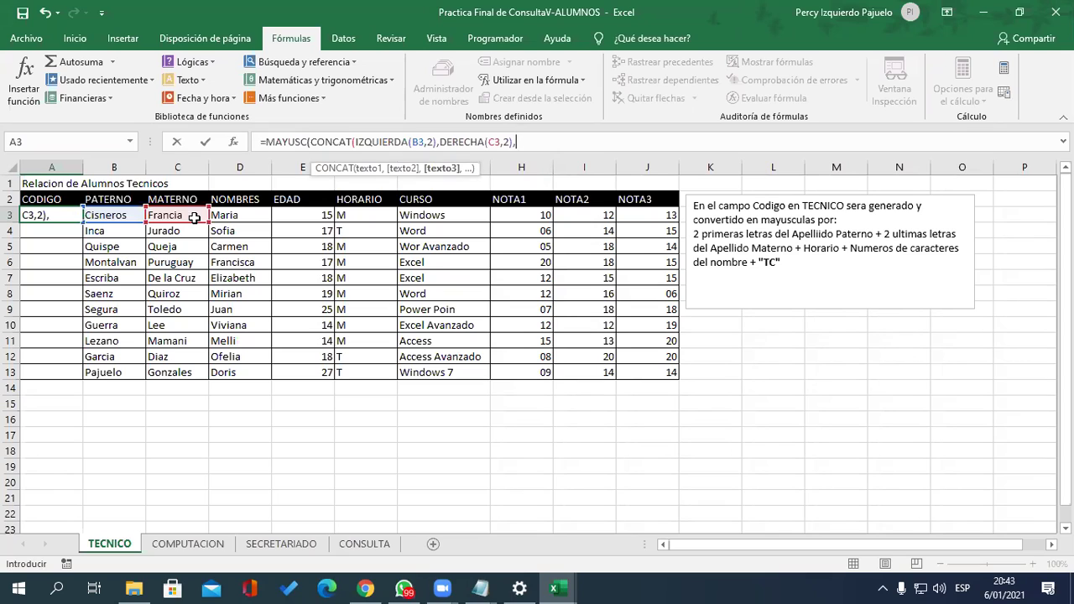
Append F3, LARGO(D3) and "TC" to complete the CODIGO formula
click(357, 215)
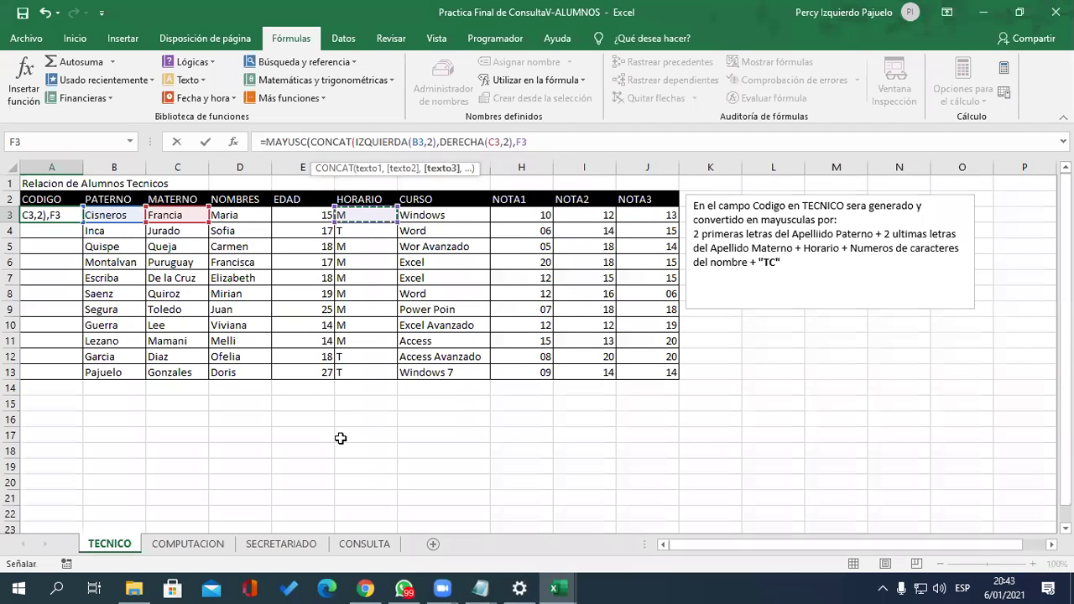
text(,LARGO)
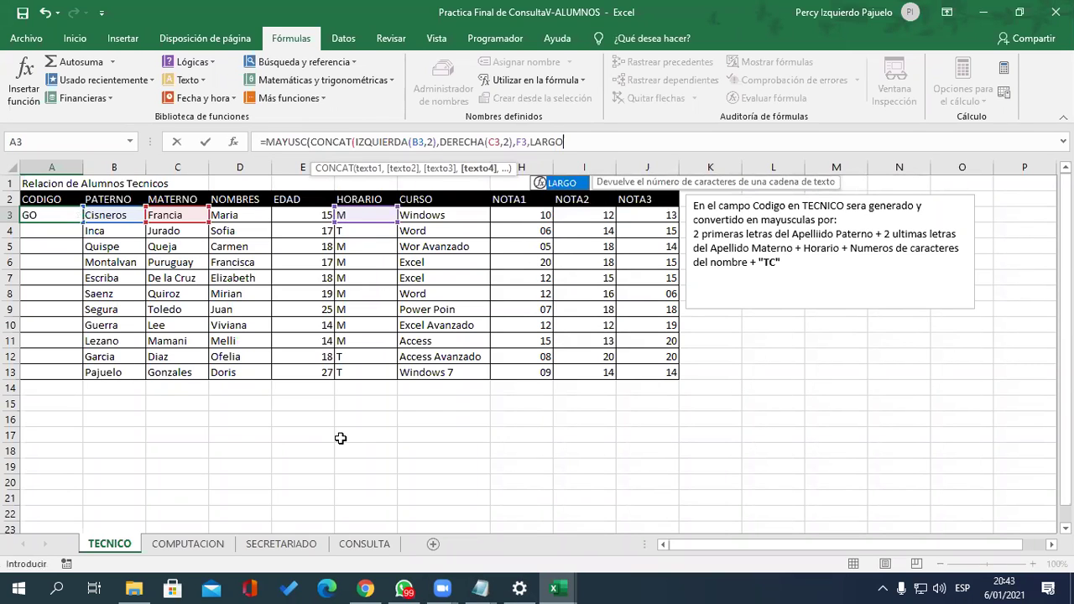
text(()
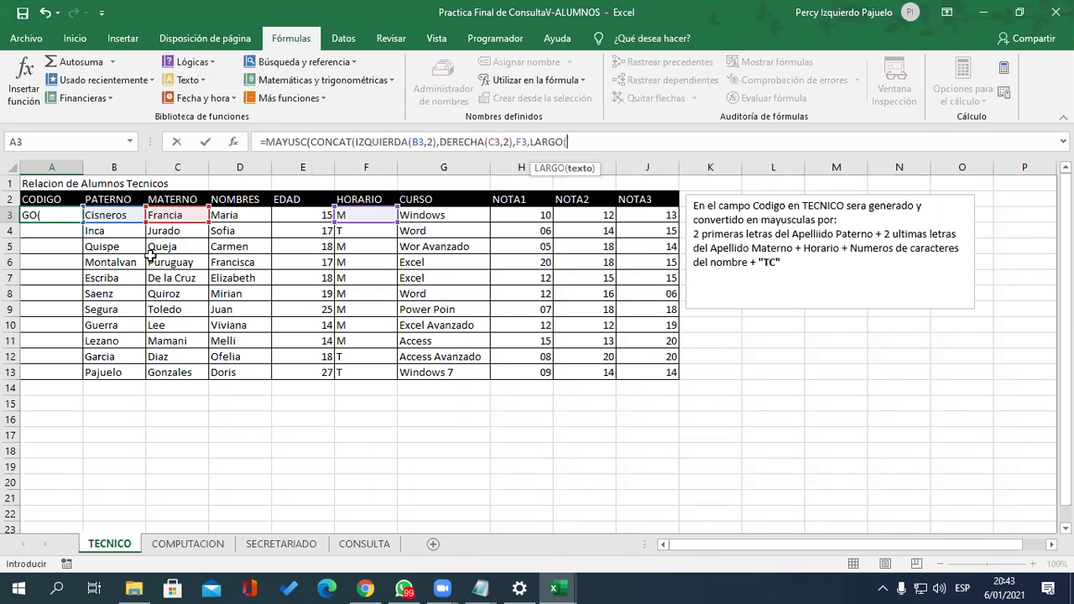
click(238, 215)
text(),)
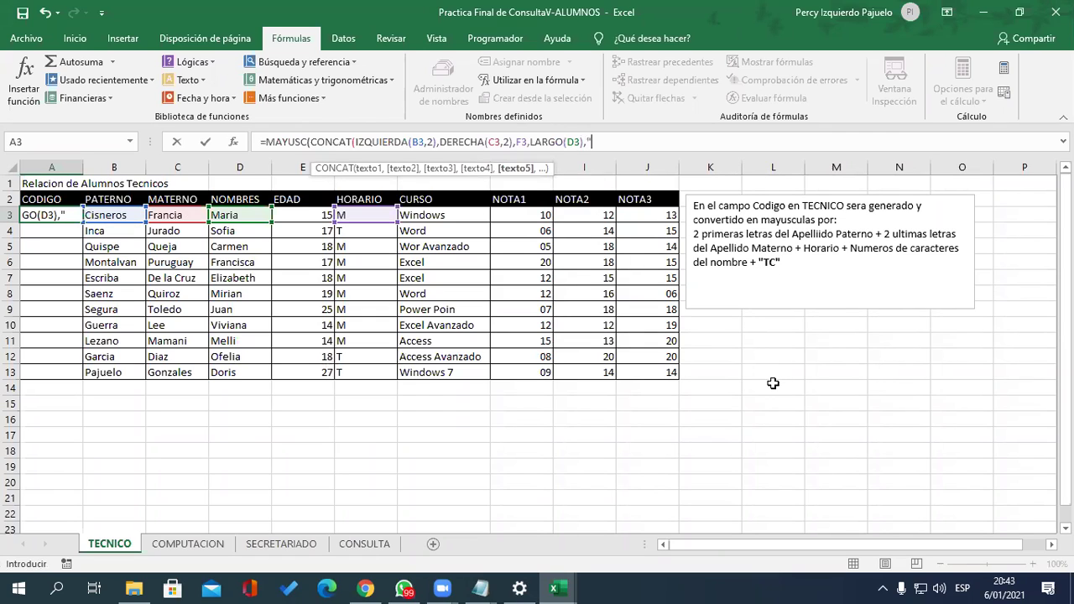
text(TC")
text())
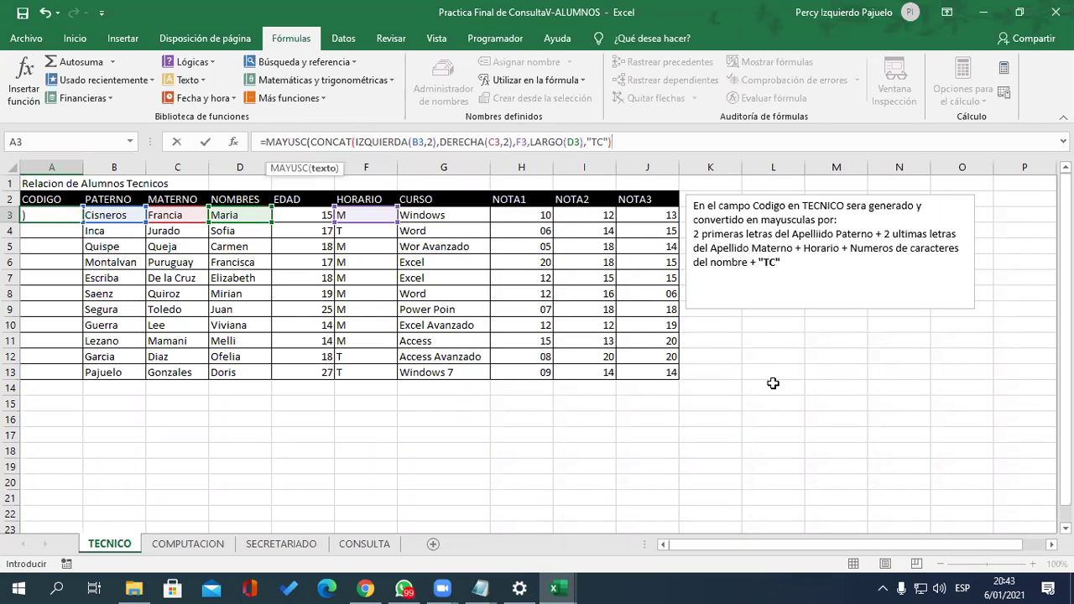
text())
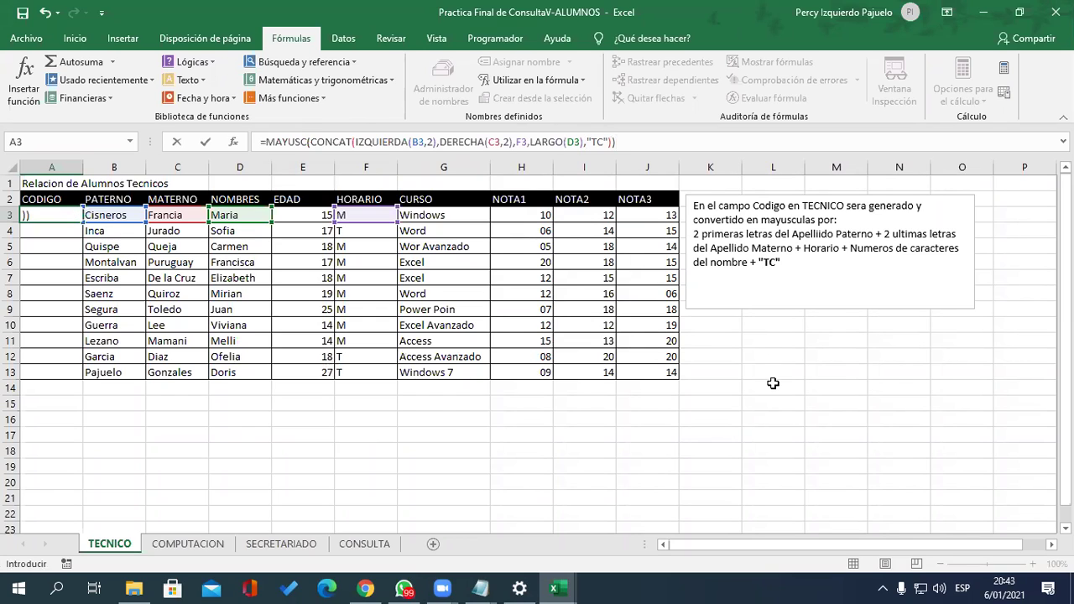
drag(668, 142, 260, 143)
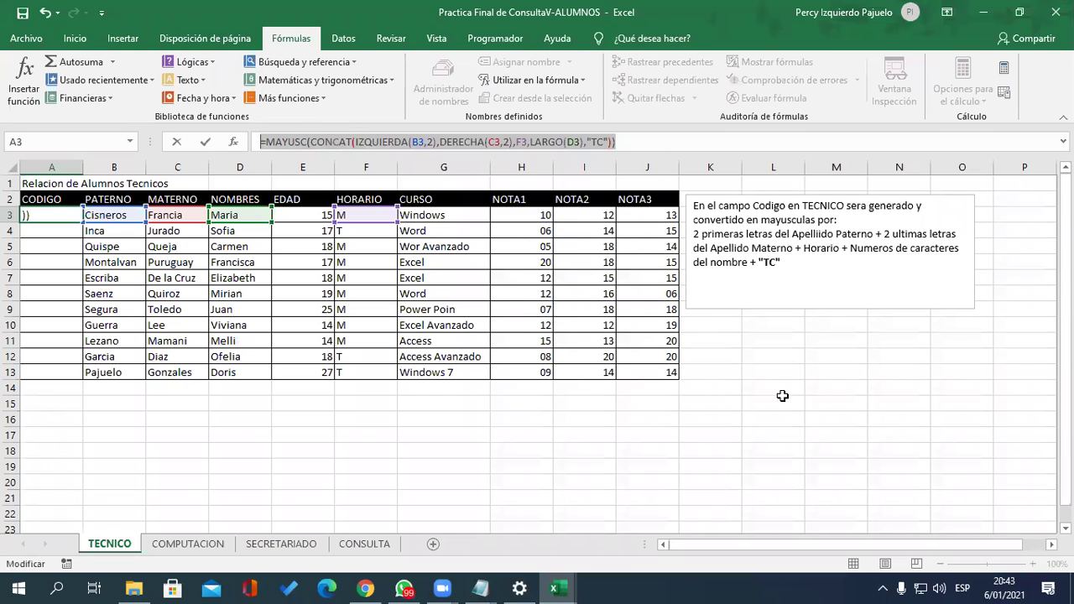
Confirm the TC code formula in A3 and fill it down to A13, giving codes like CIIAM5TC
key(Escape)
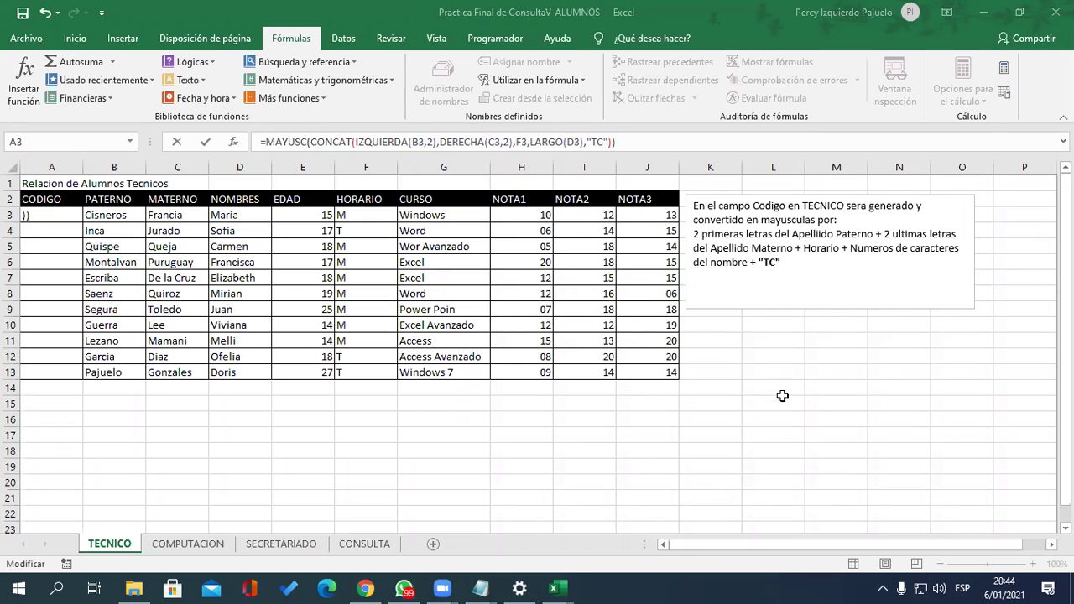
triple_click(670, 143)
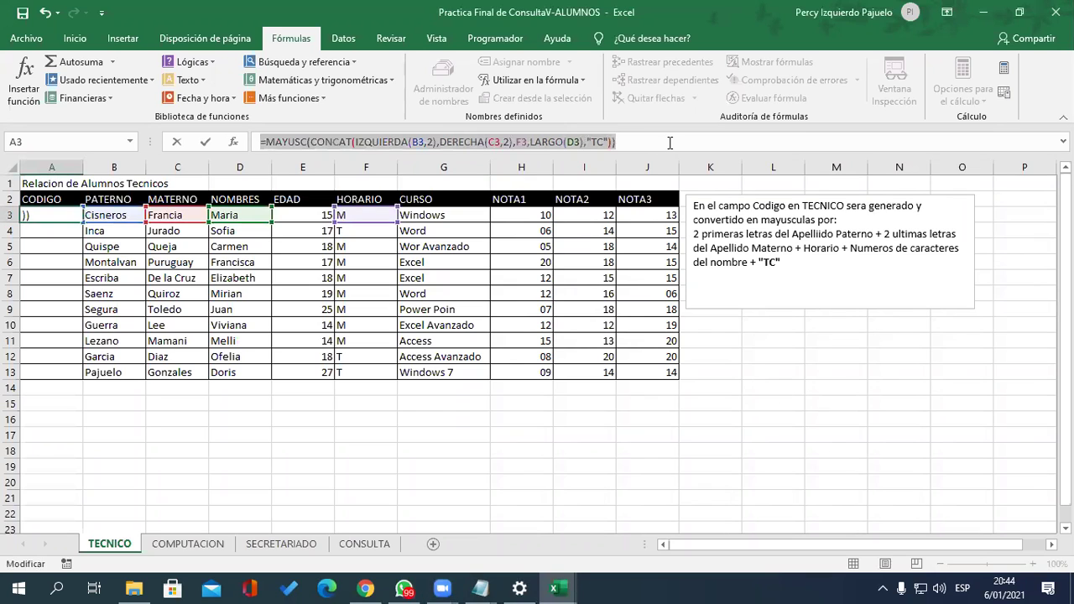
click(665, 142)
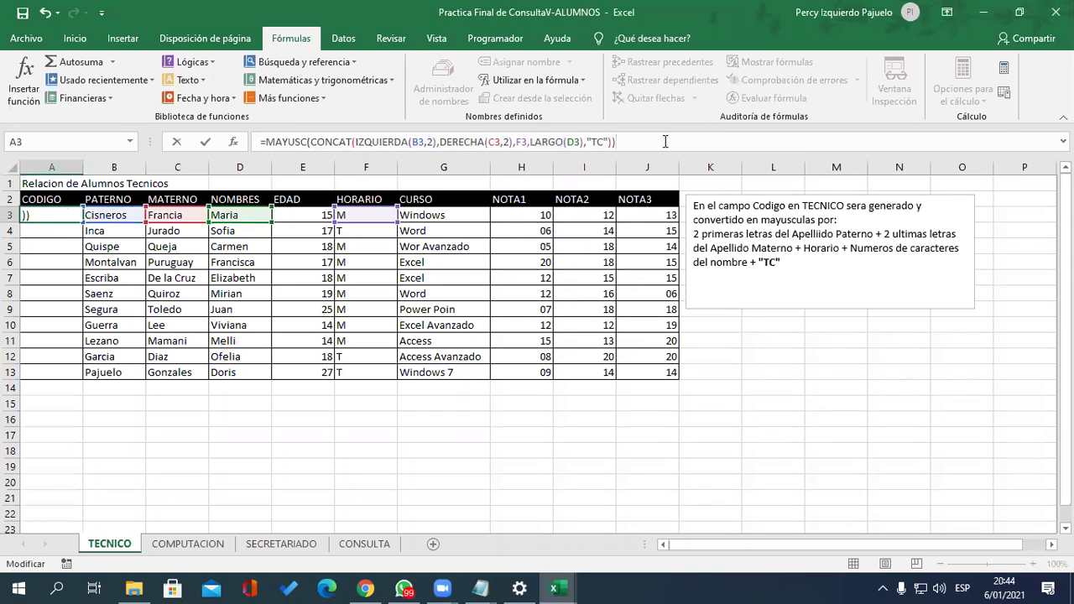
key(Return)
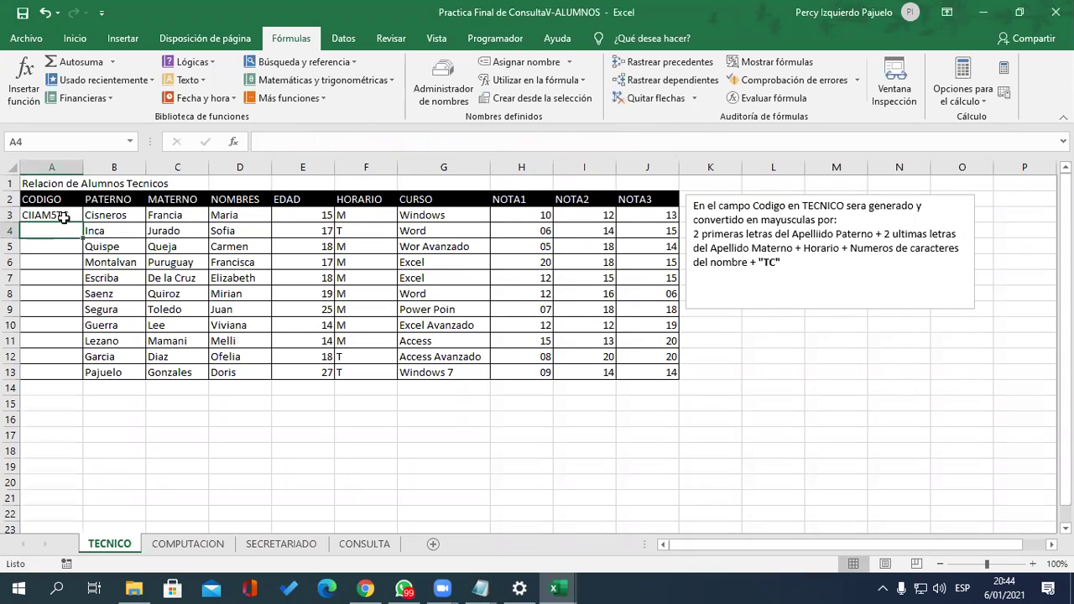
click(64, 217)
drag(83, 223, 71, 374)
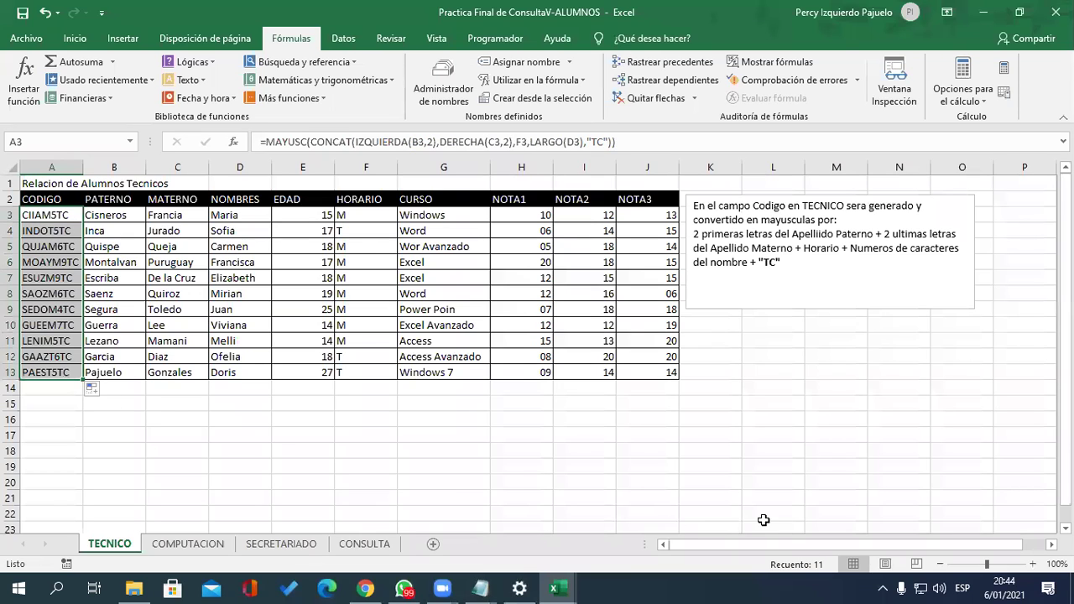
click(546, 438)
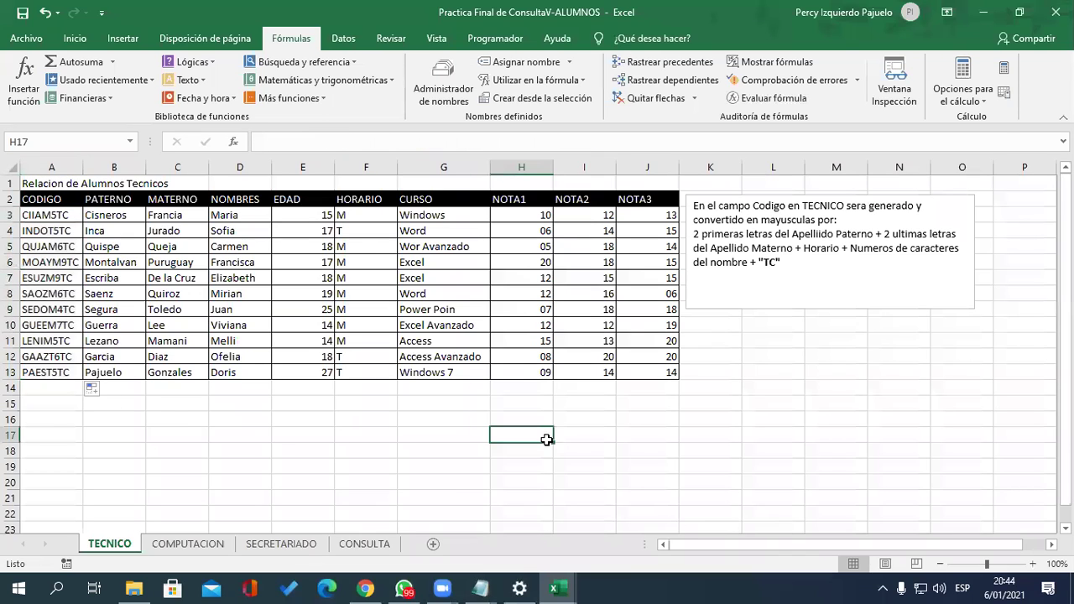
On the COMPUTACION sheet, start a MAYUSC(CONCAT(IZQUIERDA( formula in cell A3
click(196, 543)
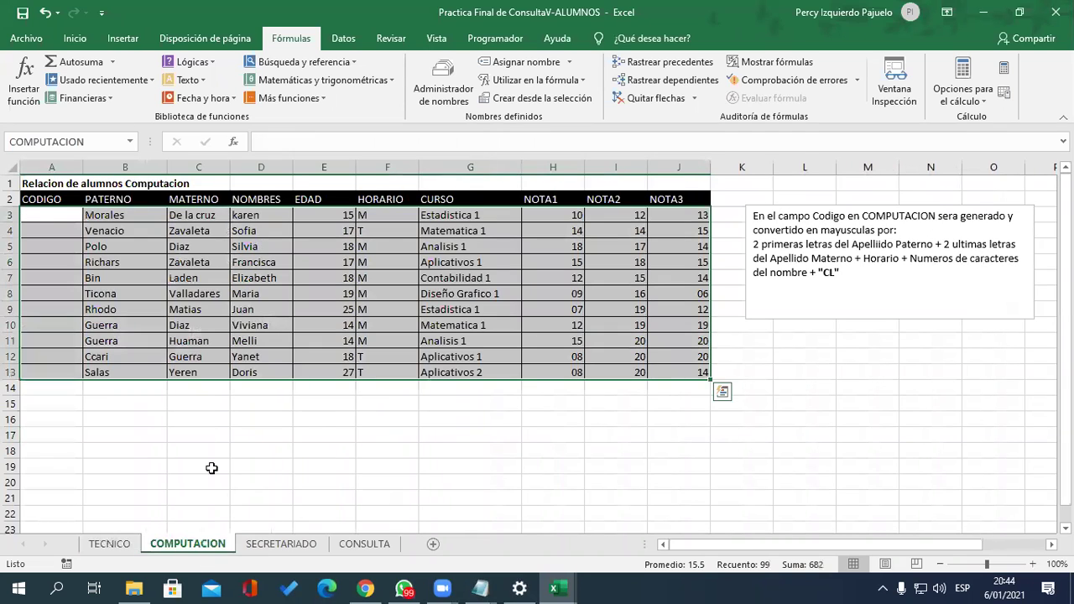
click(54, 216)
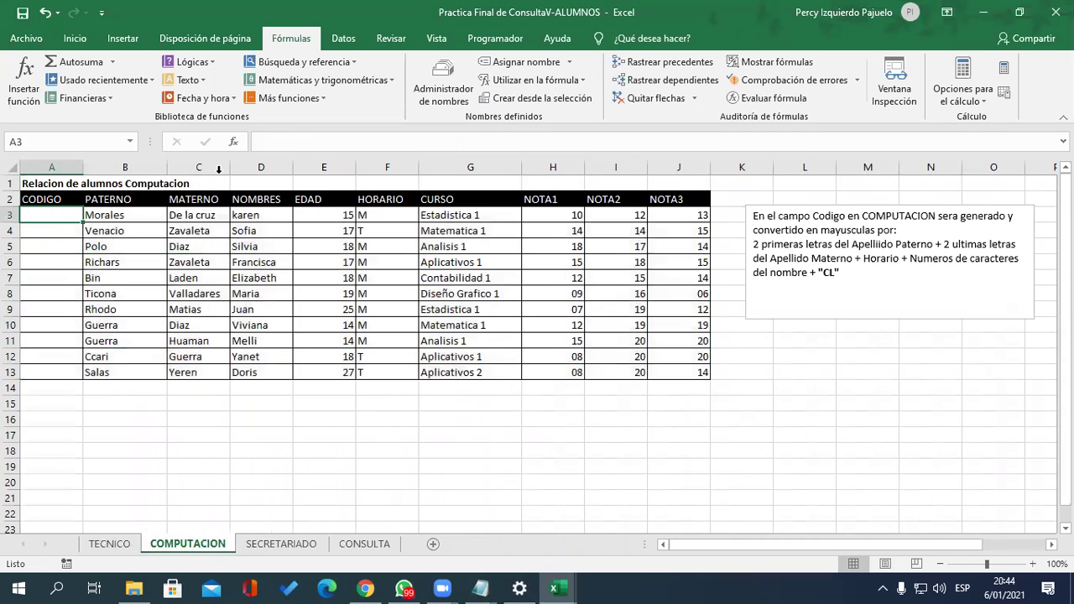
click(324, 149)
text(=MAYTU)
key(BackSpace)
key(BackSpace)
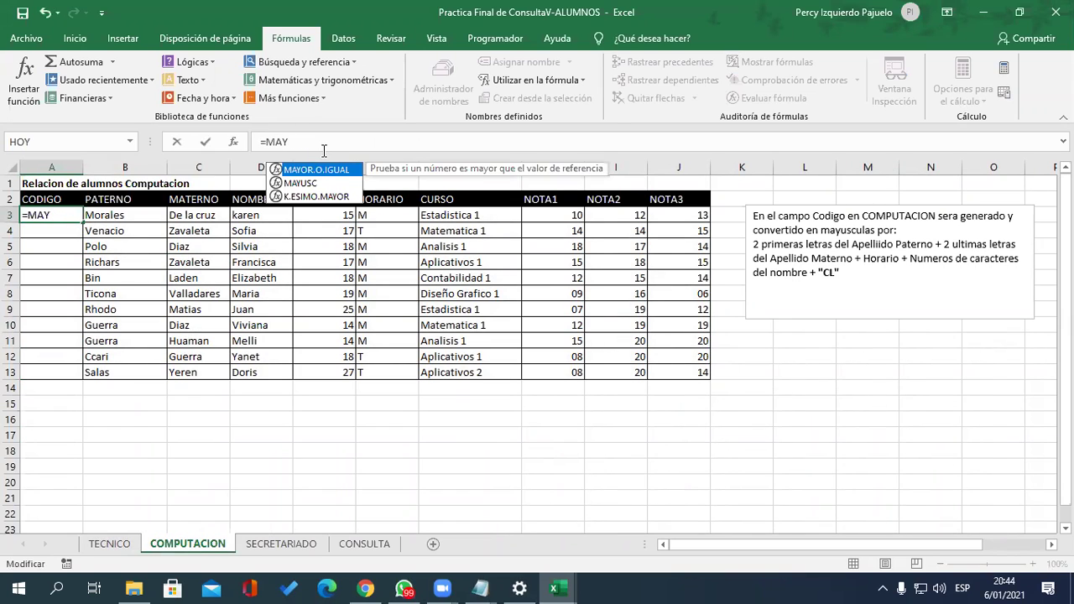
text(US)
key(Tab)
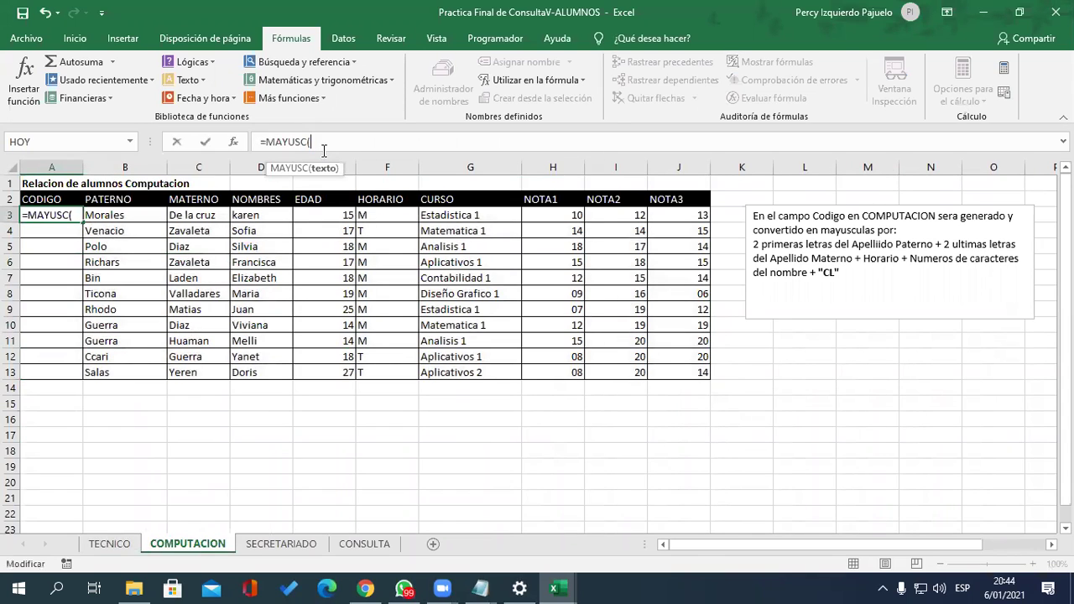
text(CONC)
key(Tab)
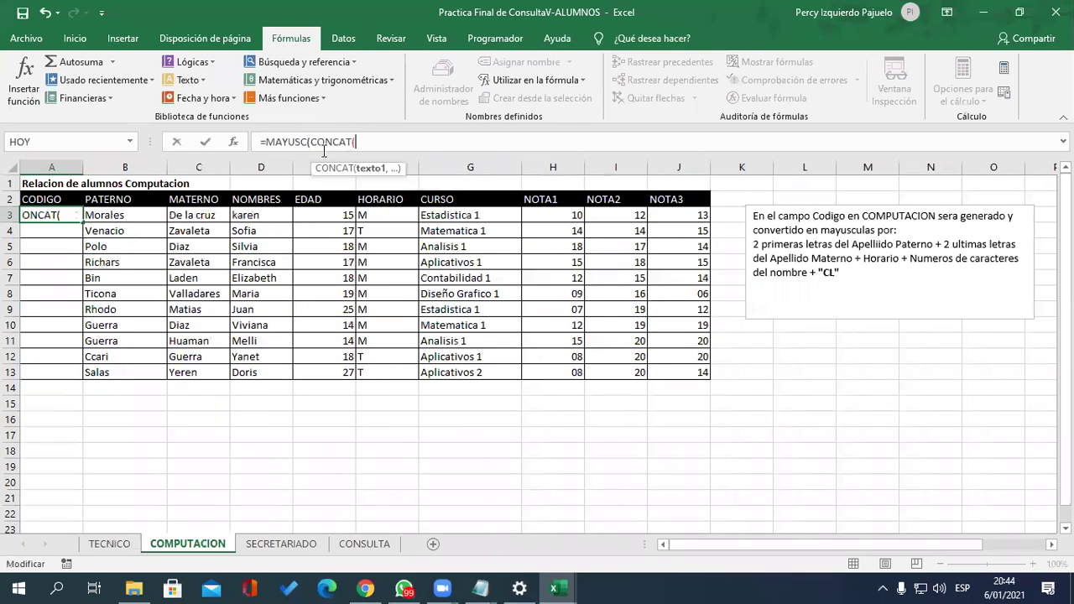
text(IZQUIE)
key(Tab)
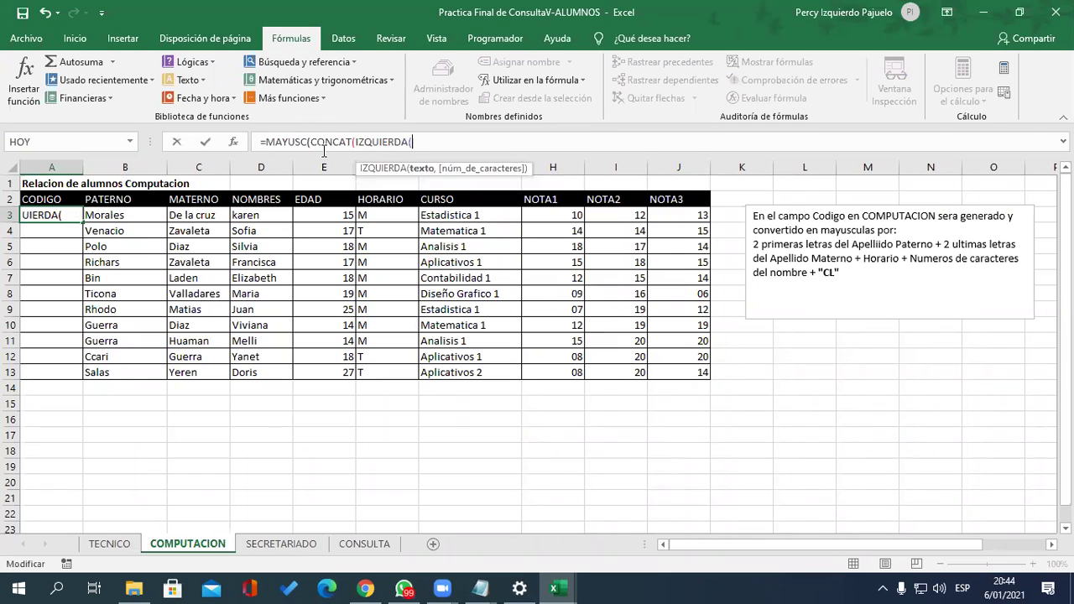
Complete the formula with IZQUIERDA(B3,2), DERECHA(C3,2), F3, LARGO(D3) and the "CL" suffix
click(133, 217)
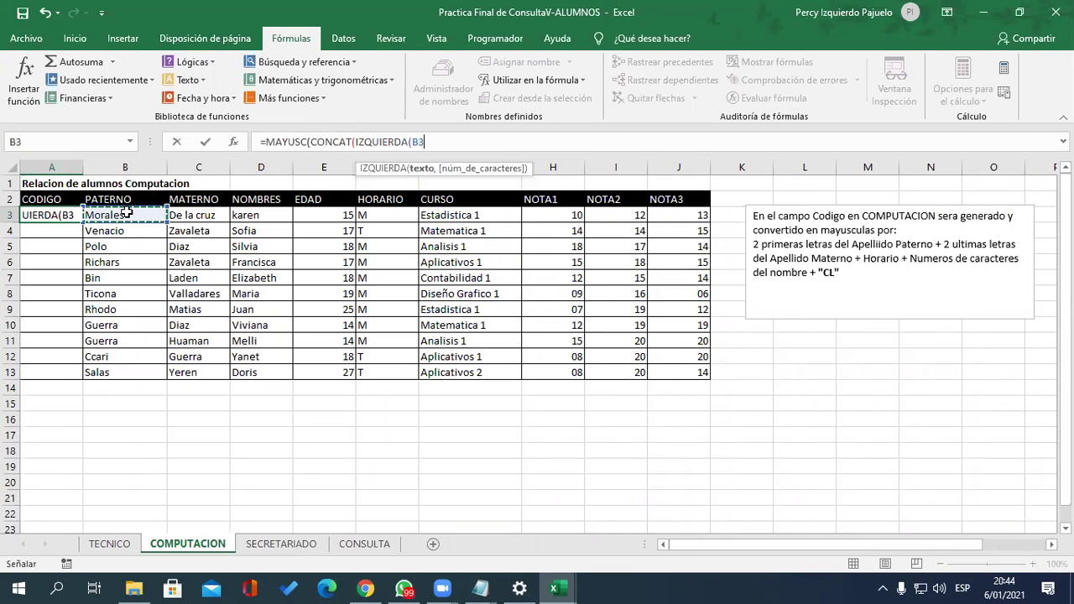
text(,2),)
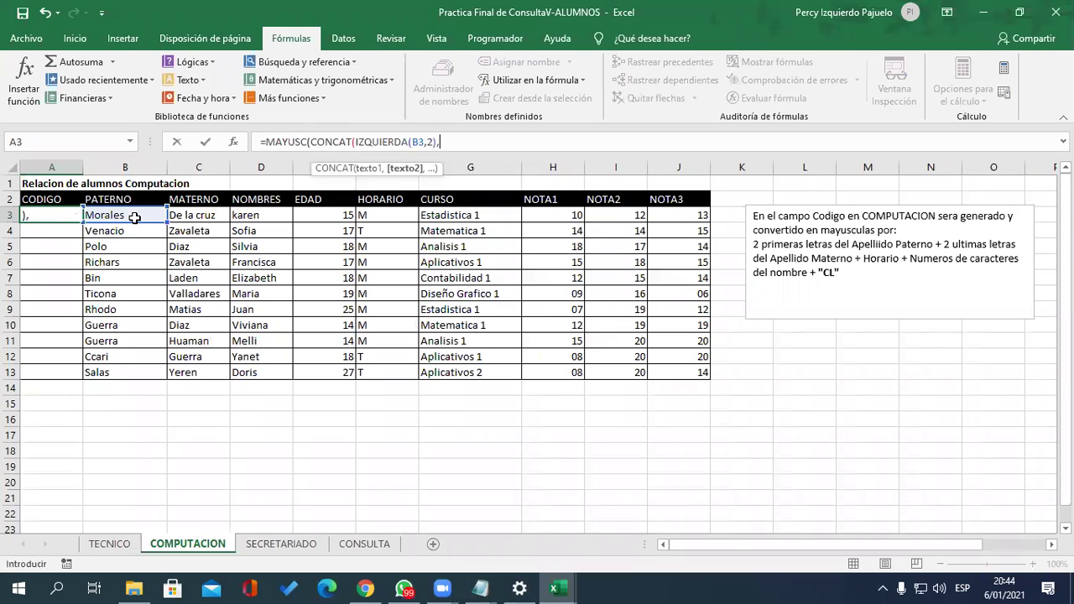
text(DERE)
key(Tab)
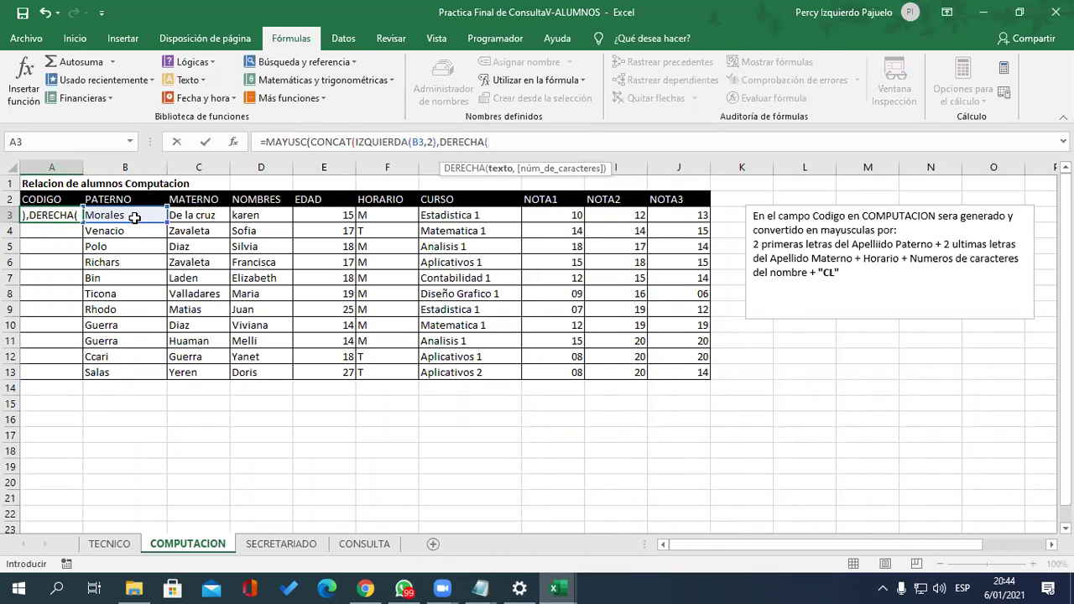
click(194, 214)
text(,2))
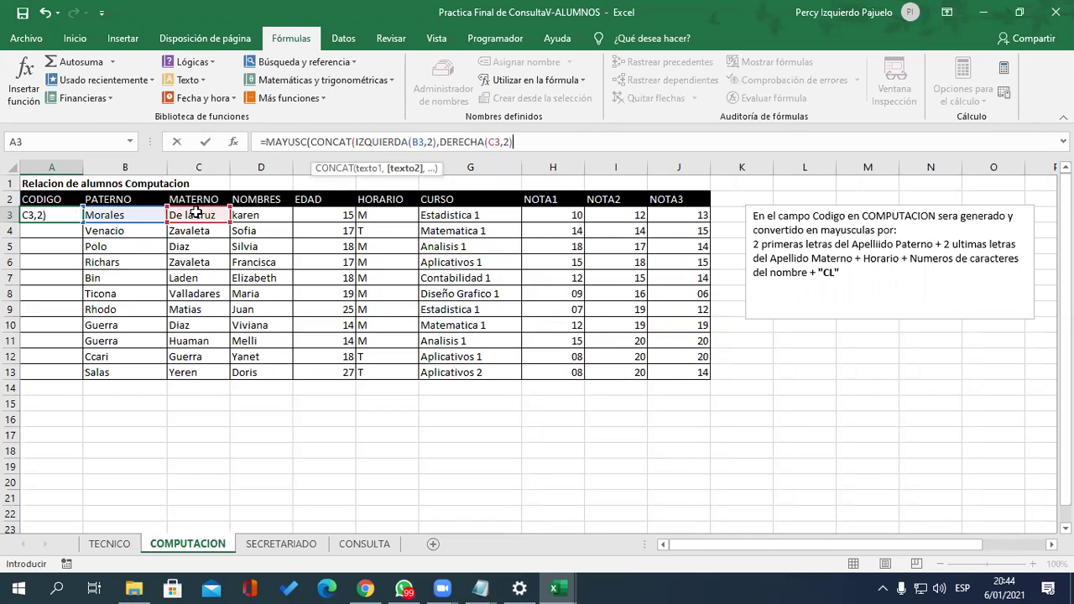
text(,)
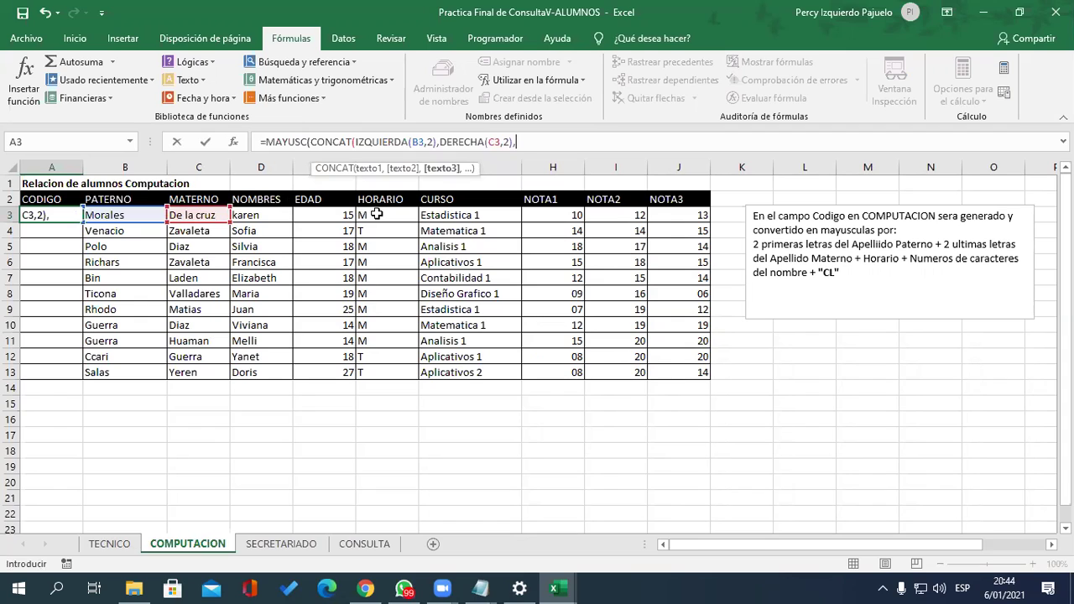
click(377, 215)
text(,)
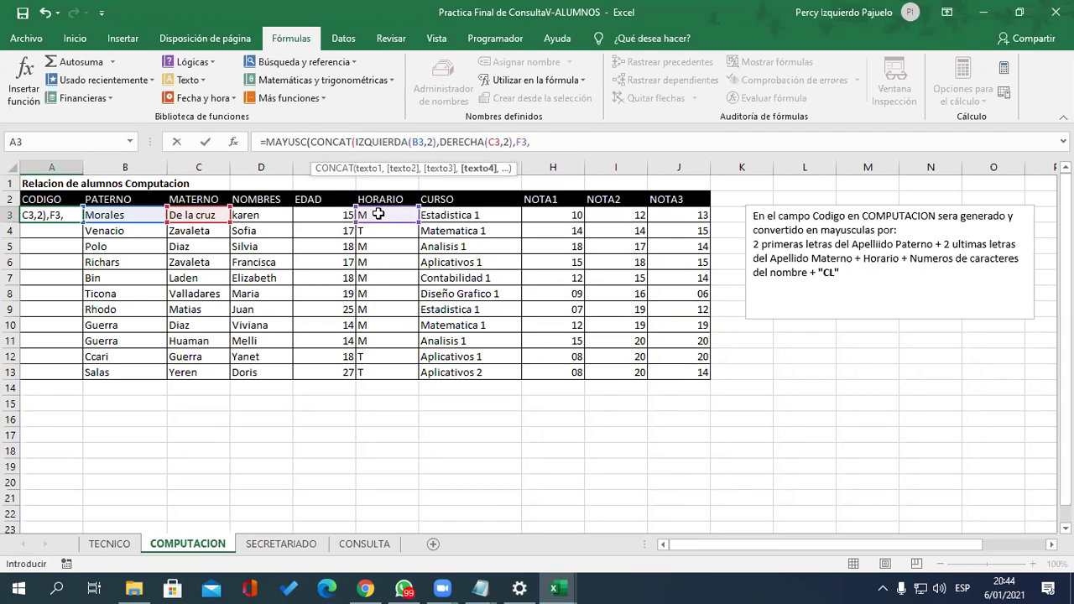
text(LARGO()
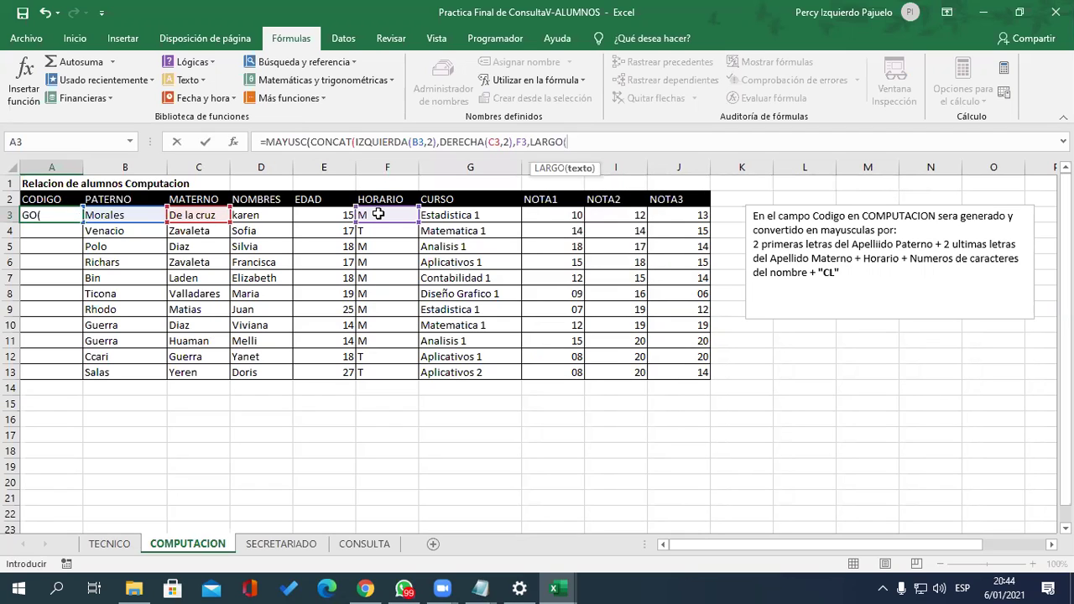
click(265, 216)
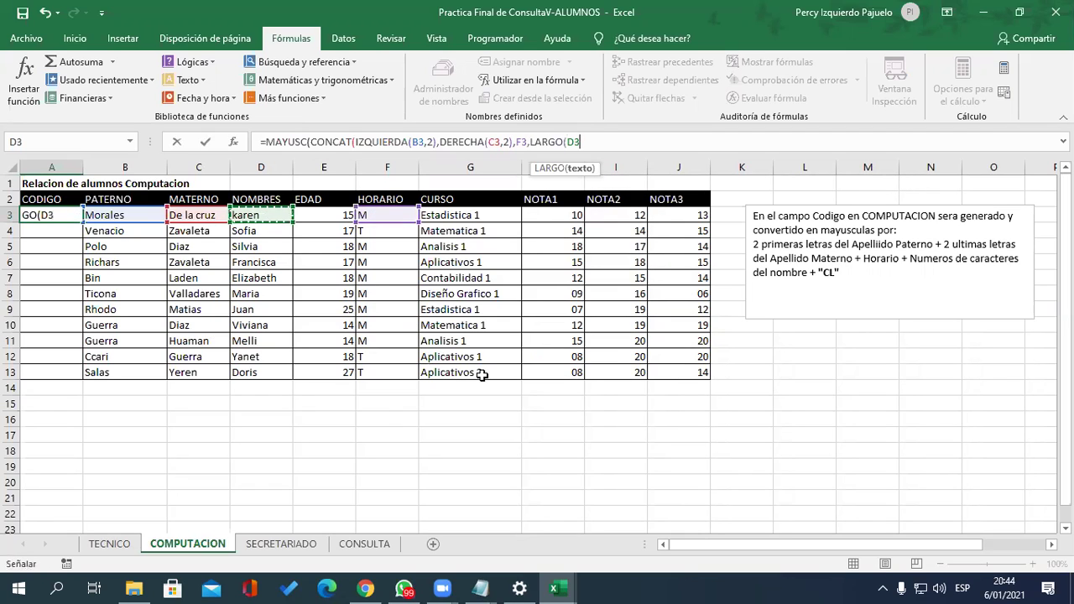
text(),)
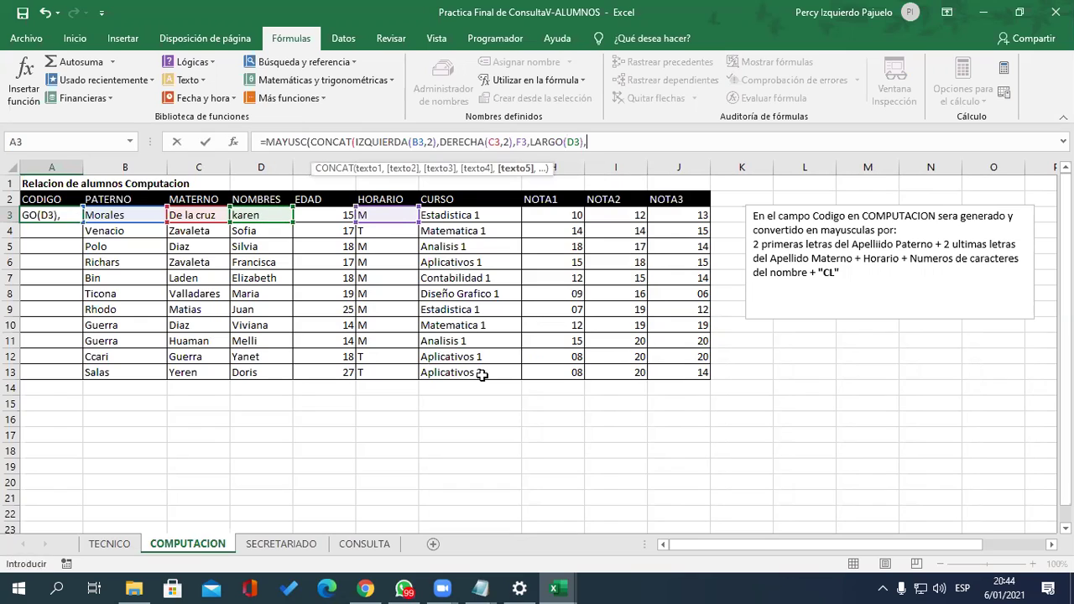
text("CL)
text(")))
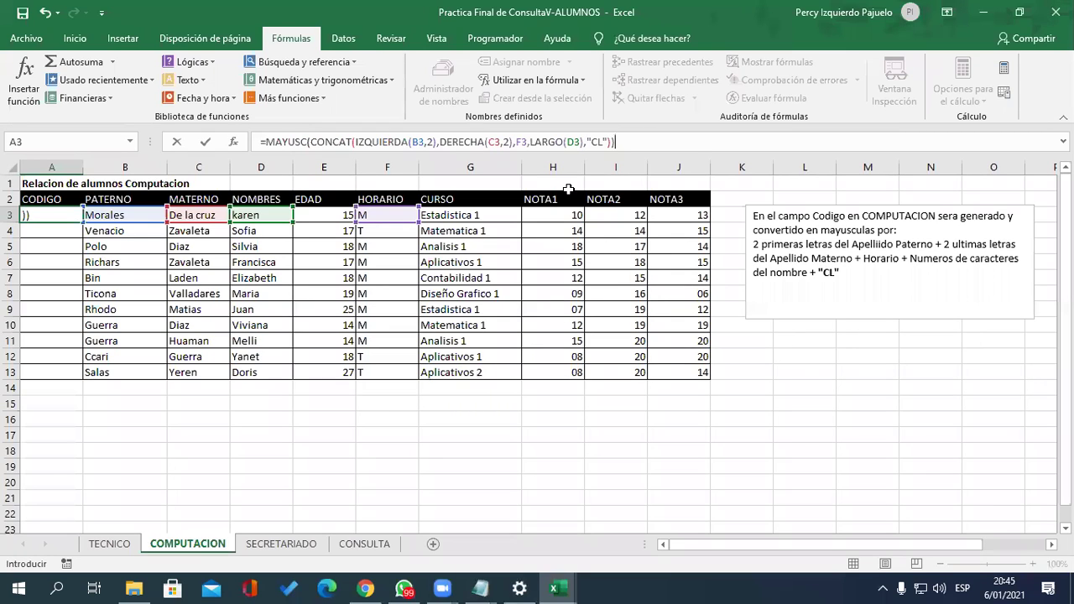
Commit the CL code formula, fill it down A3:A13, and go to SECRETARIADO
drag(585, 142, 607, 141)
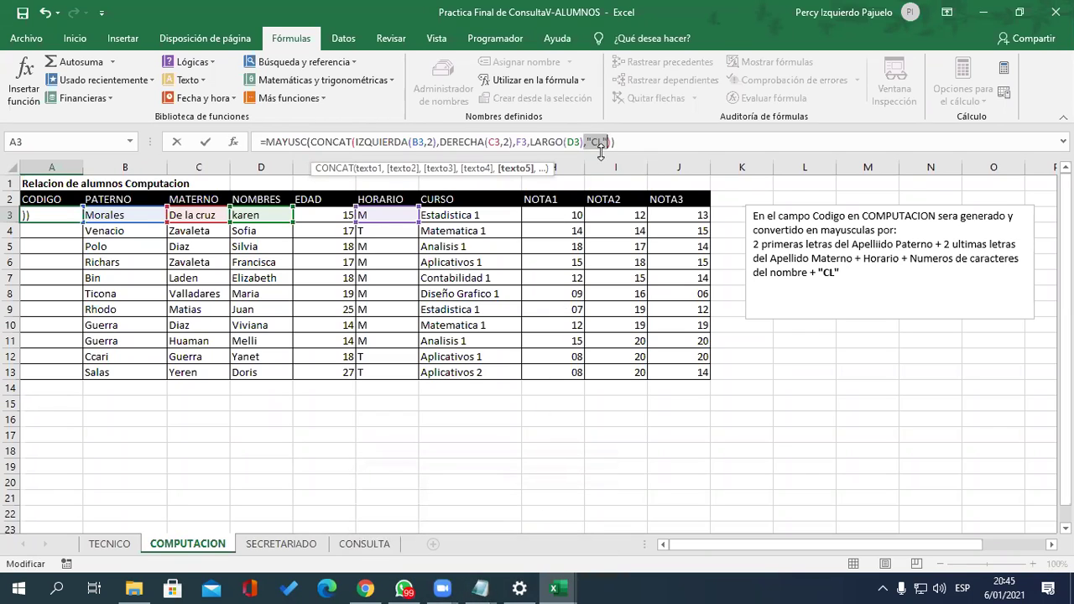
click(635, 141)
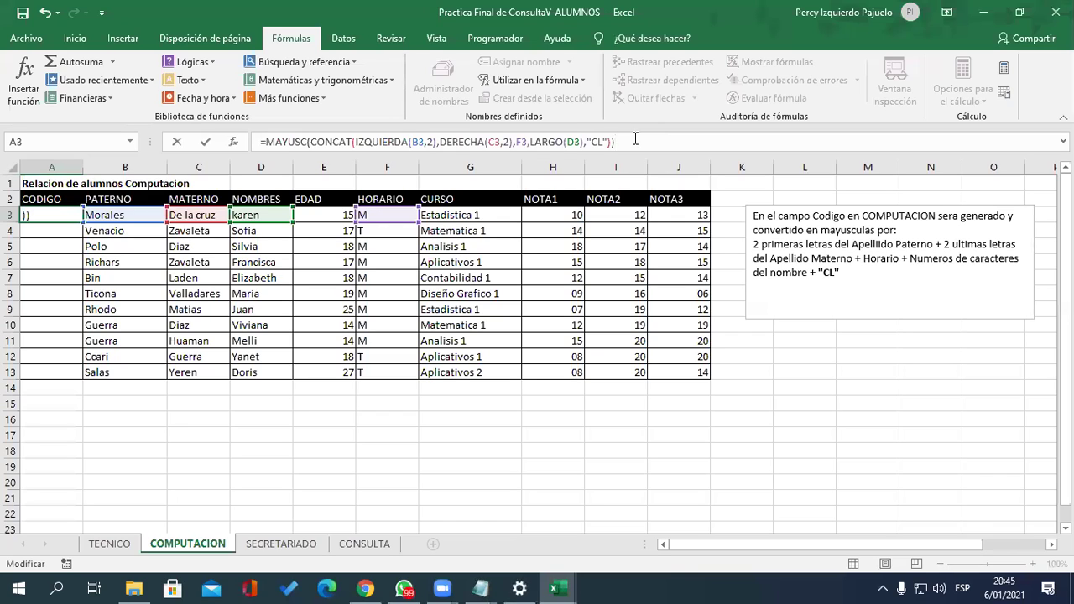
key(Return)
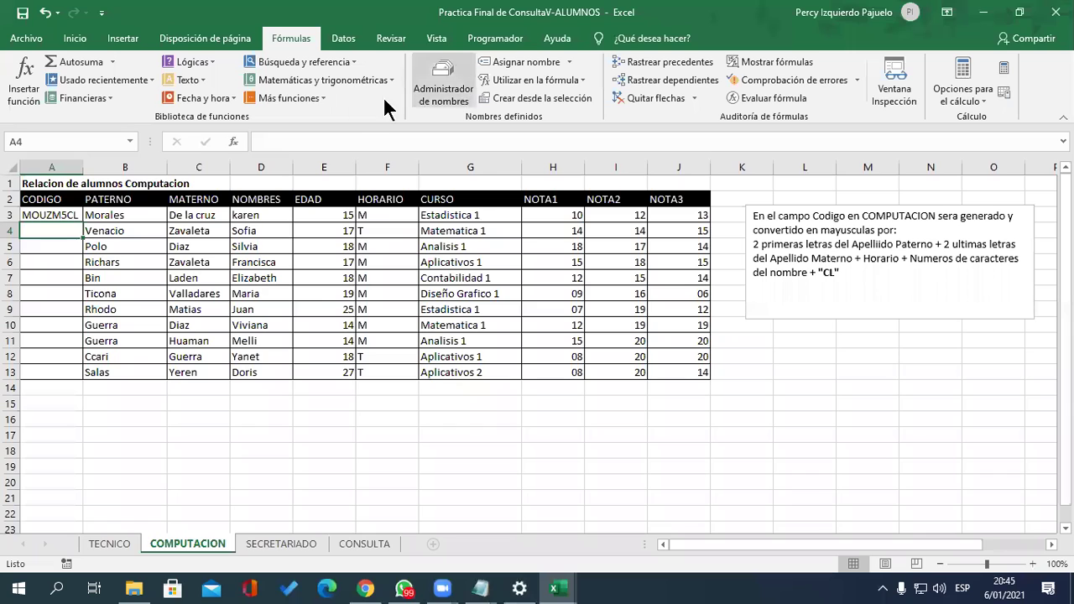
click(73, 217)
drag(80, 222, 80, 378)
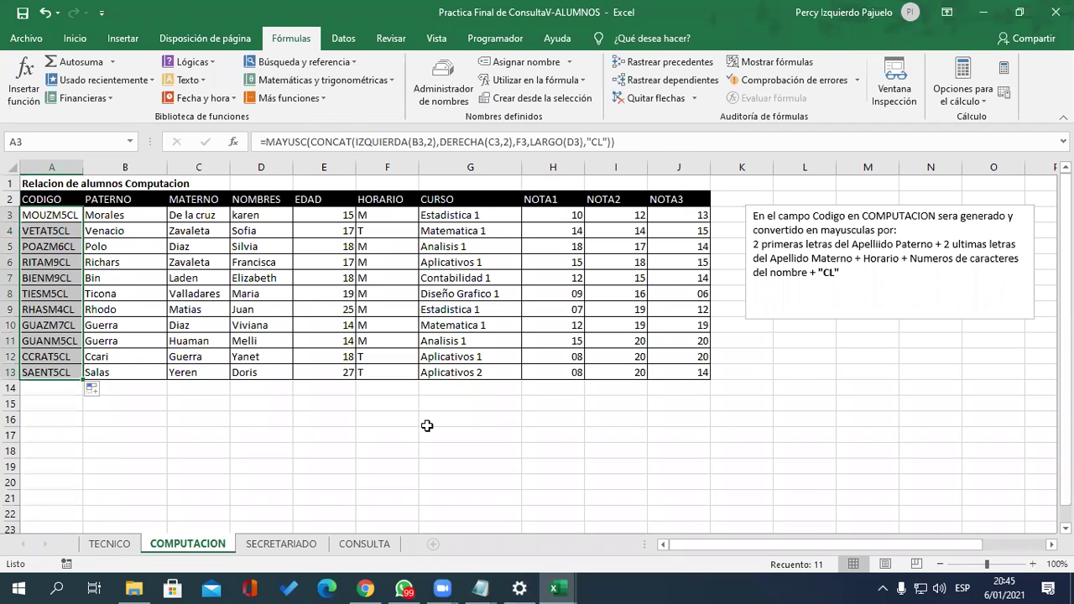
click(312, 544)
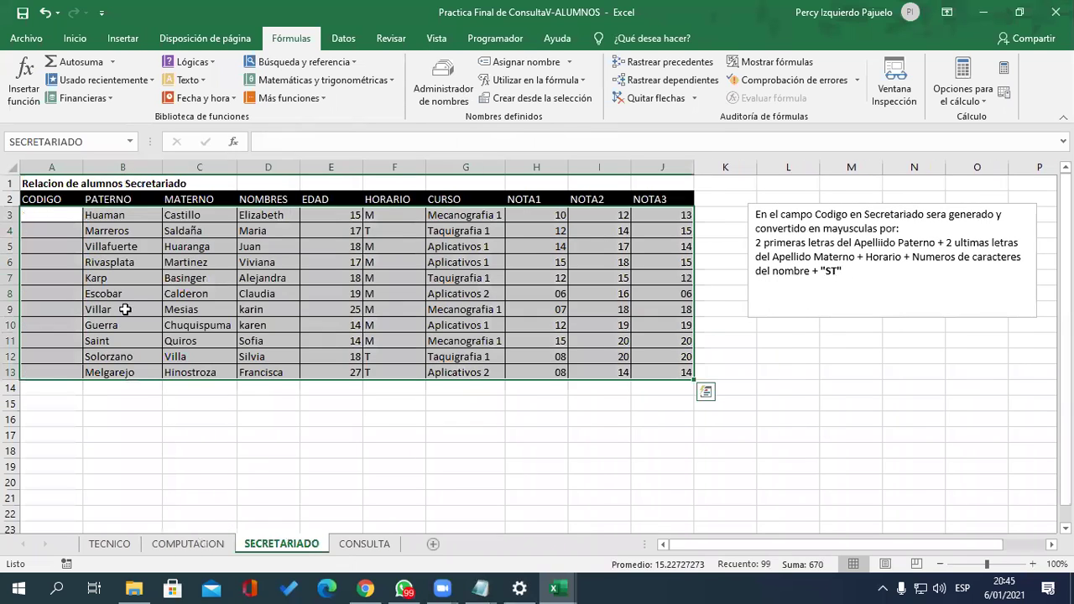
Begin the A3 code formula with MAYUSC(CONCAT(IZQUIERDA(B3,2),DERECHA(C3,2)
click(52, 214)
key(F2)
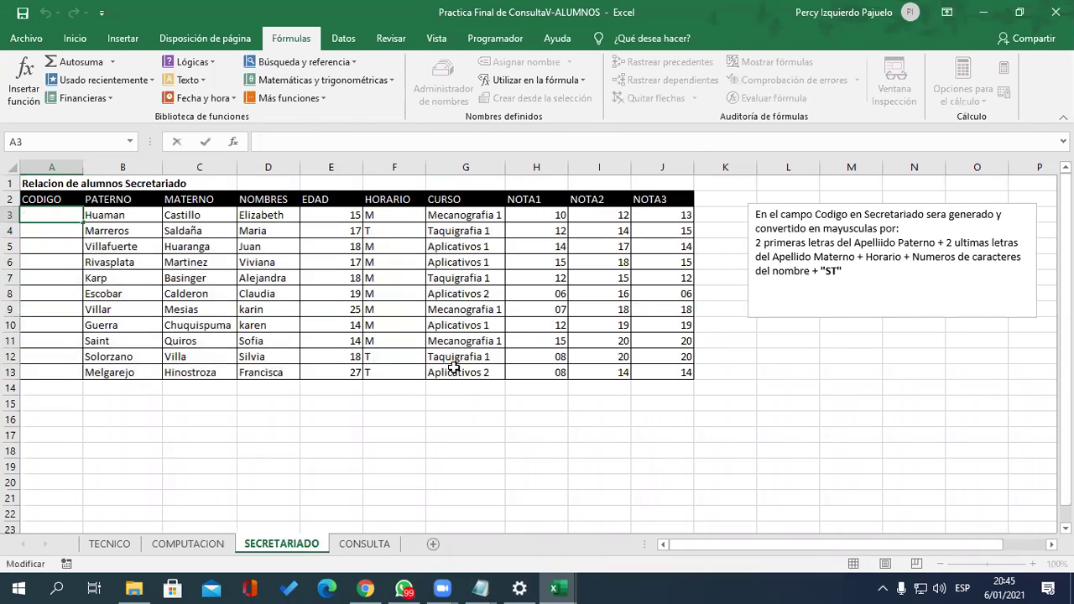
text(=MAYUSC(CONCAT()
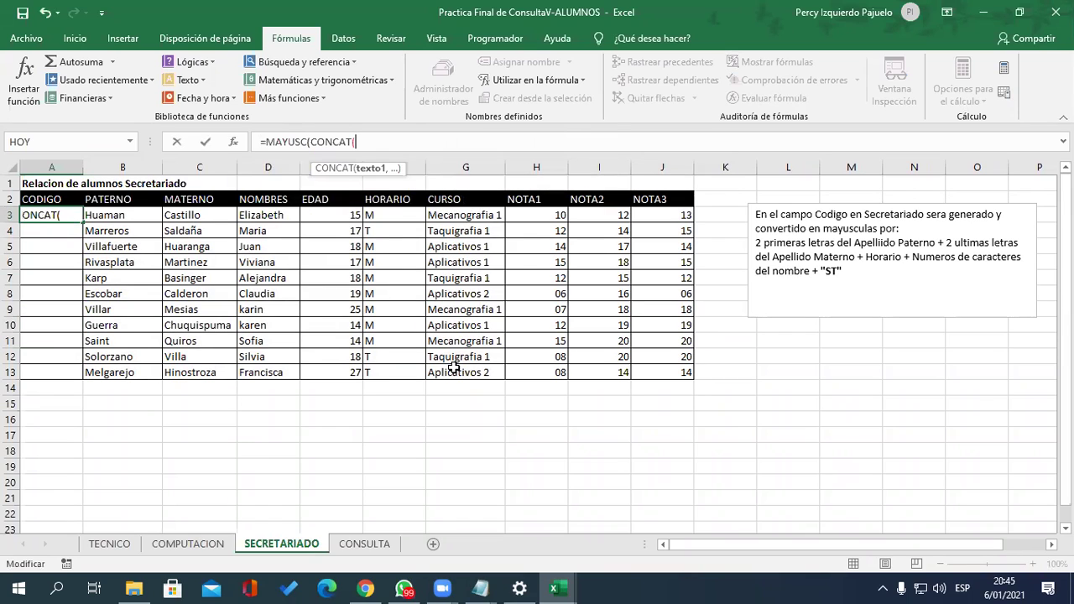
text(IZQU)
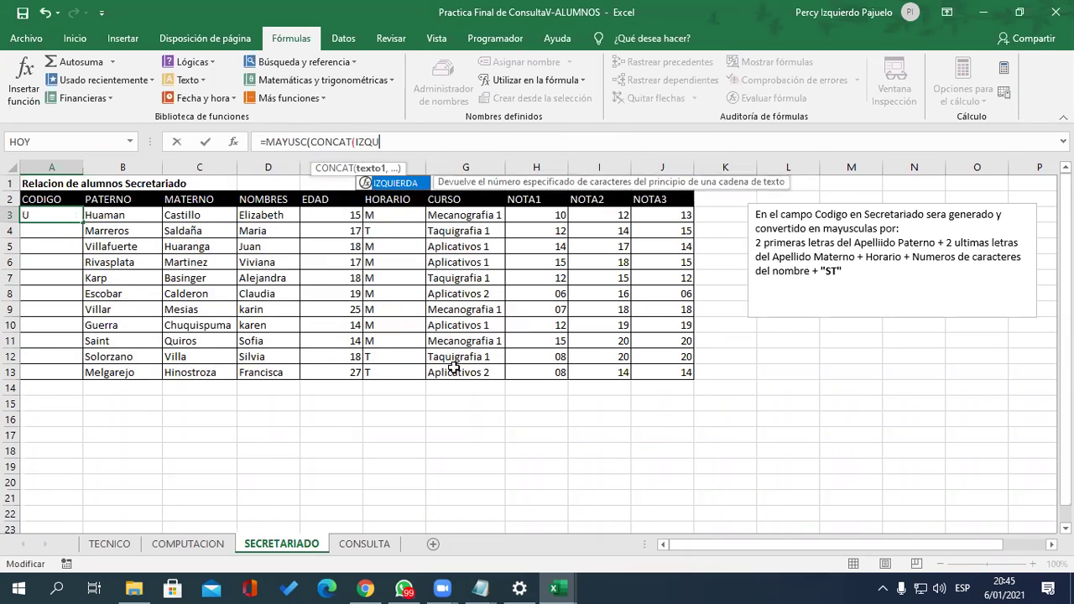
text(IERDA()
click(142, 218)
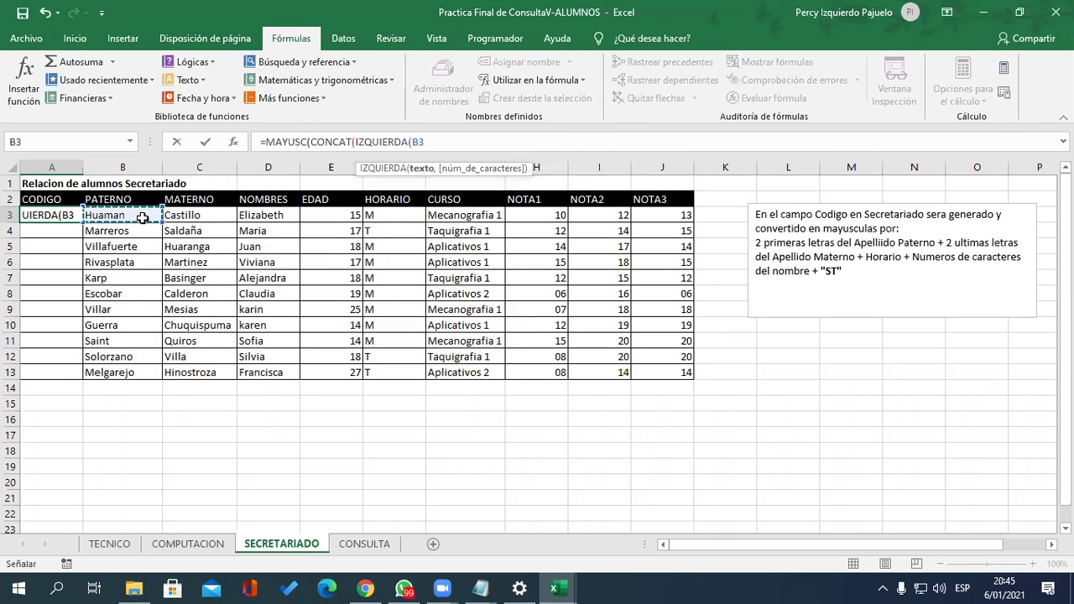
text(,2)
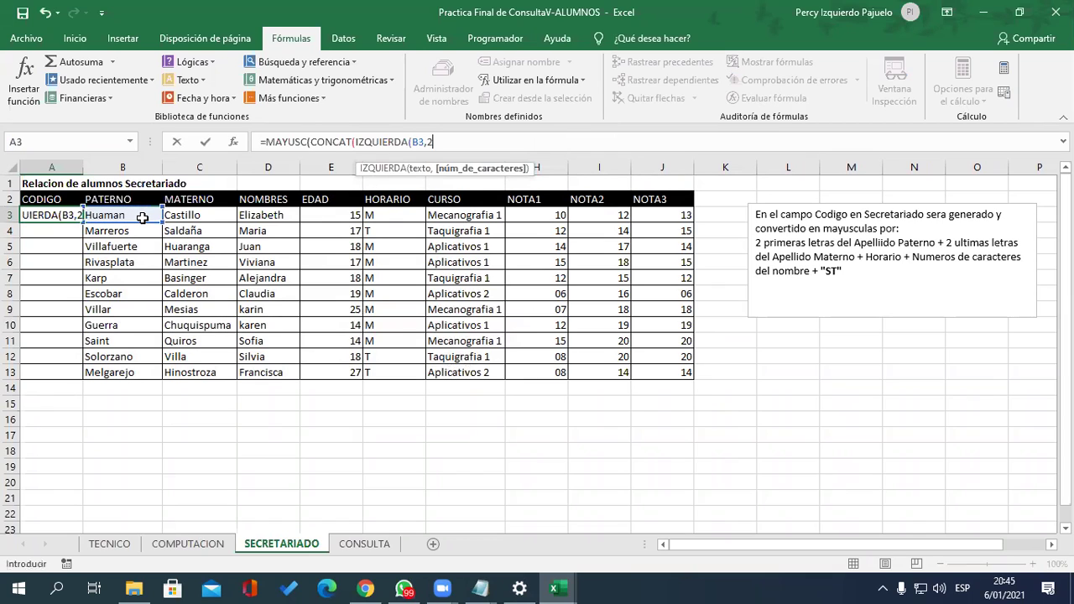
text(),DERECHA()
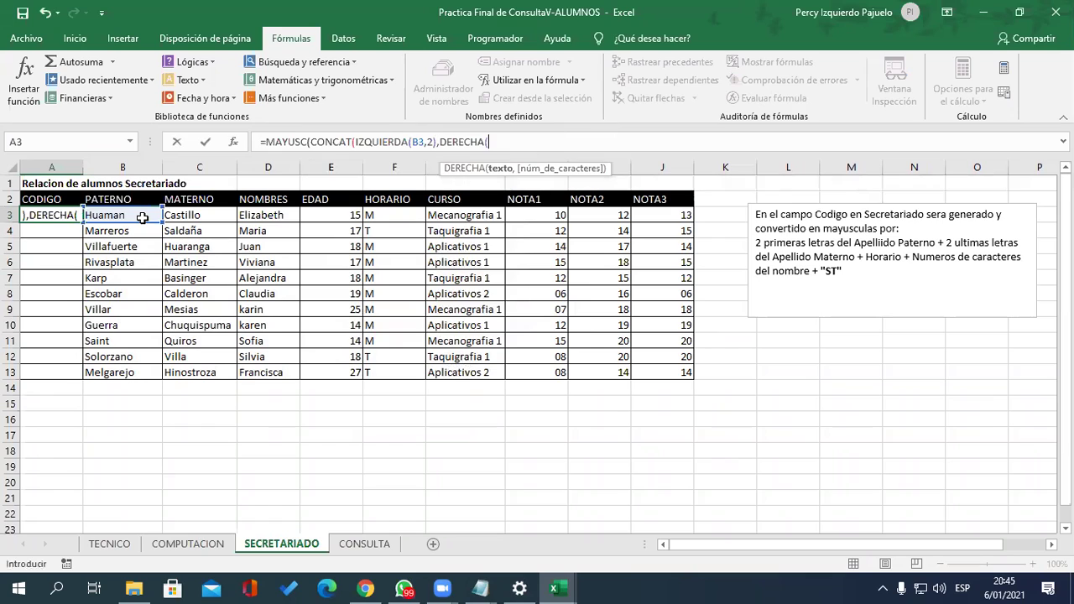
click(188, 216)
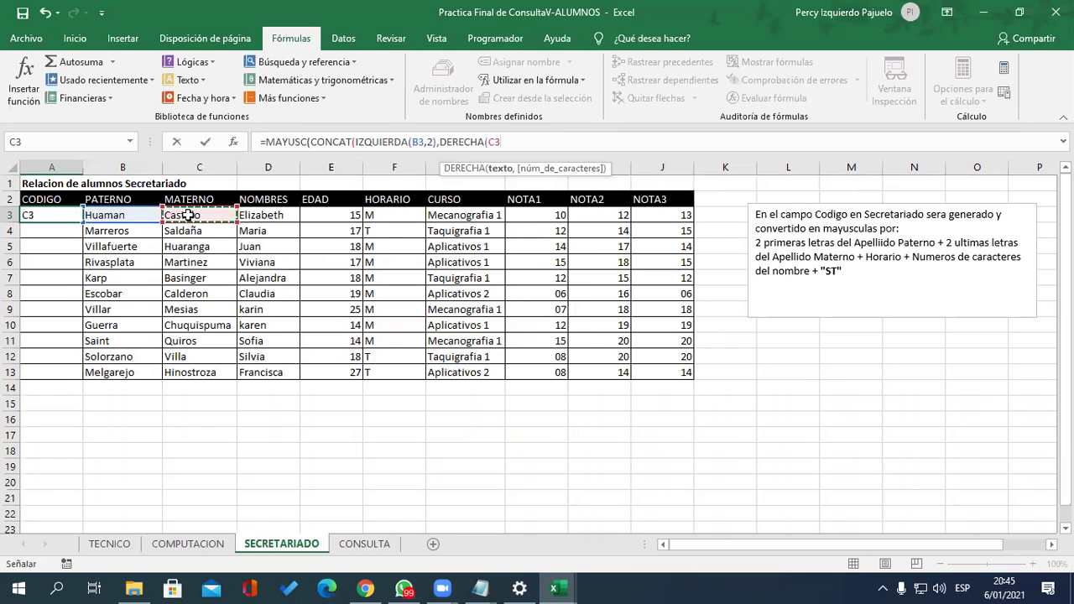
text(,2)
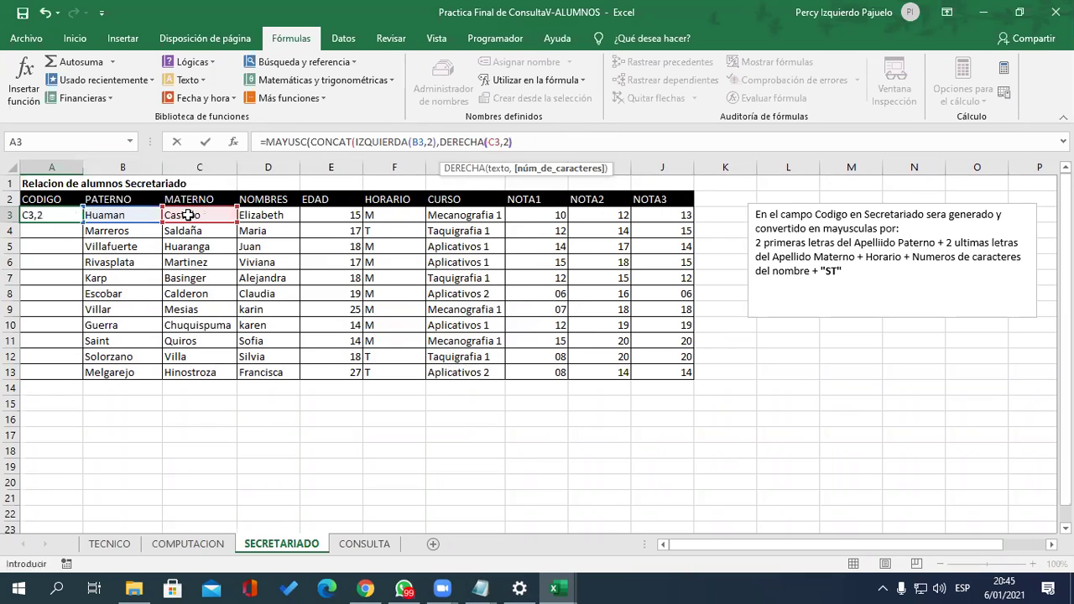
text(),)
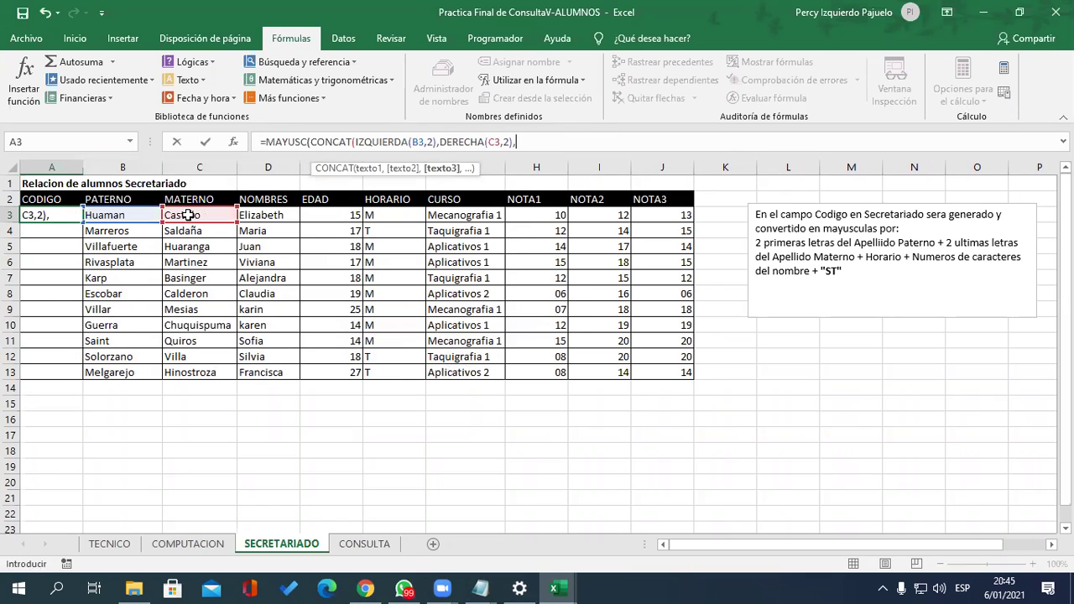
Add F3, LARGO(D3) and "ST" to the formula, commit it, and fill it down to A13
click(387, 215)
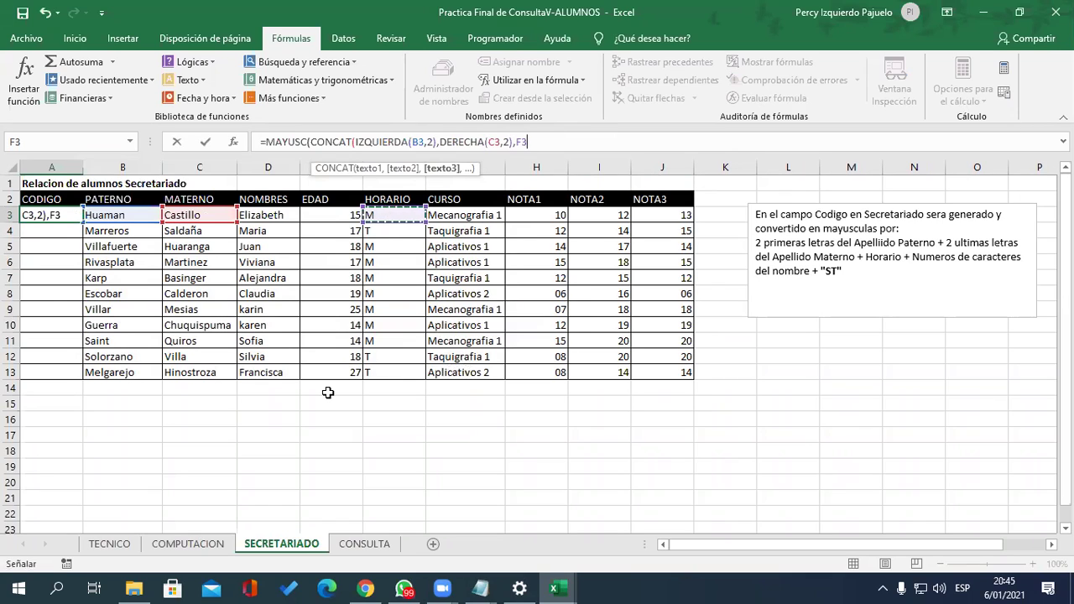
text(,LARGO()
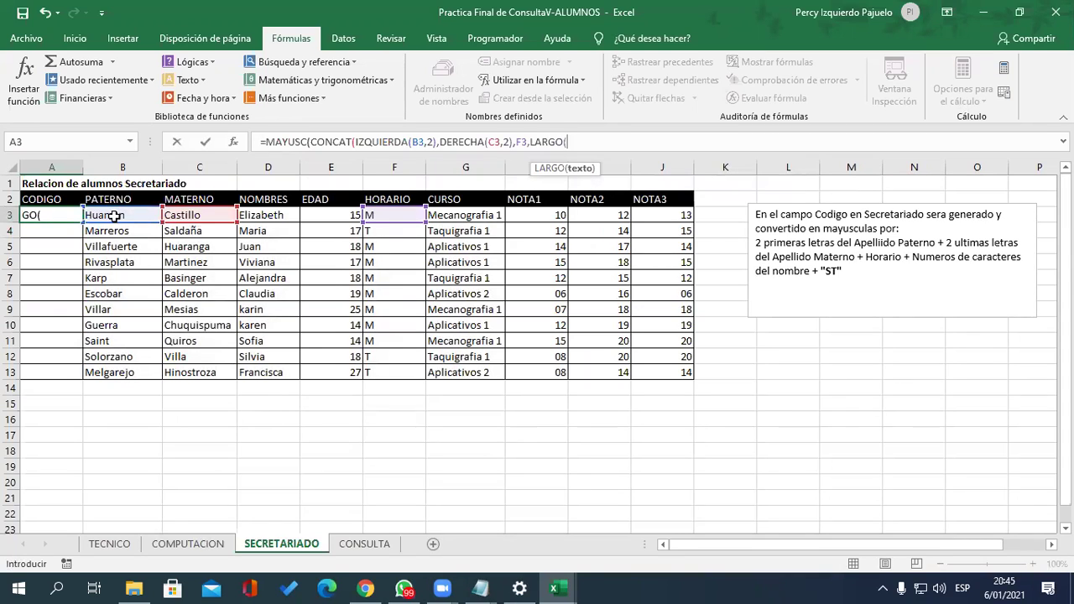
click(262, 213)
text(),"ST")))
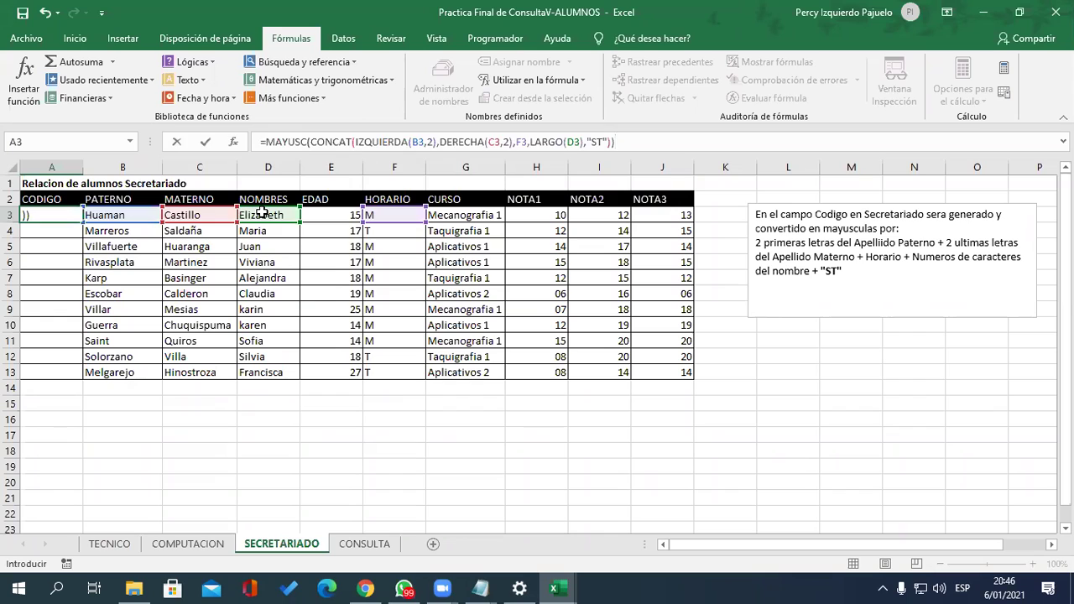
key(Return)
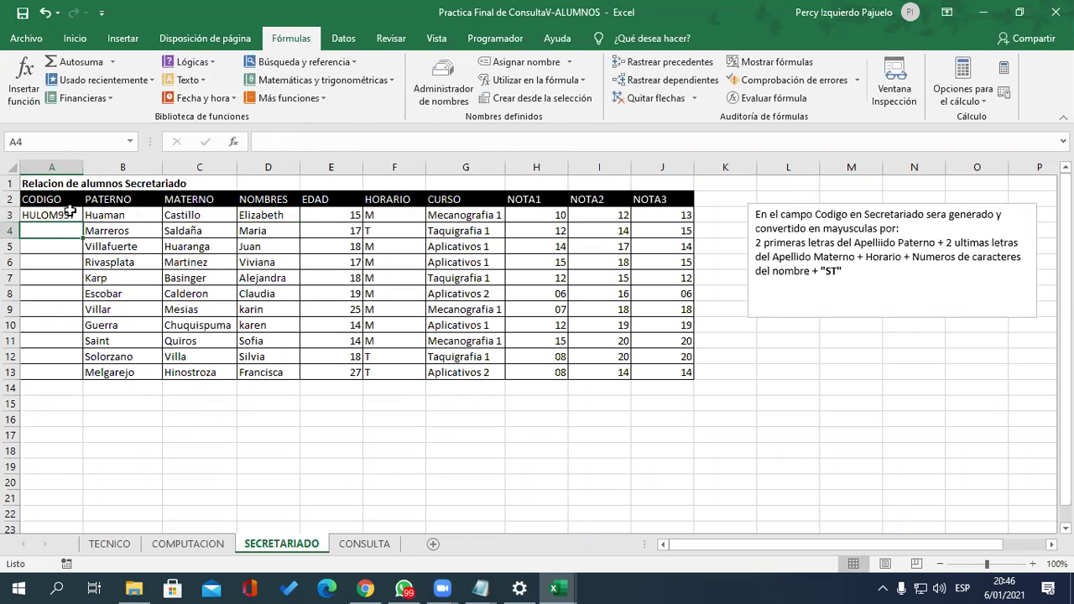
click(72, 212)
drag(82, 222, 84, 375)
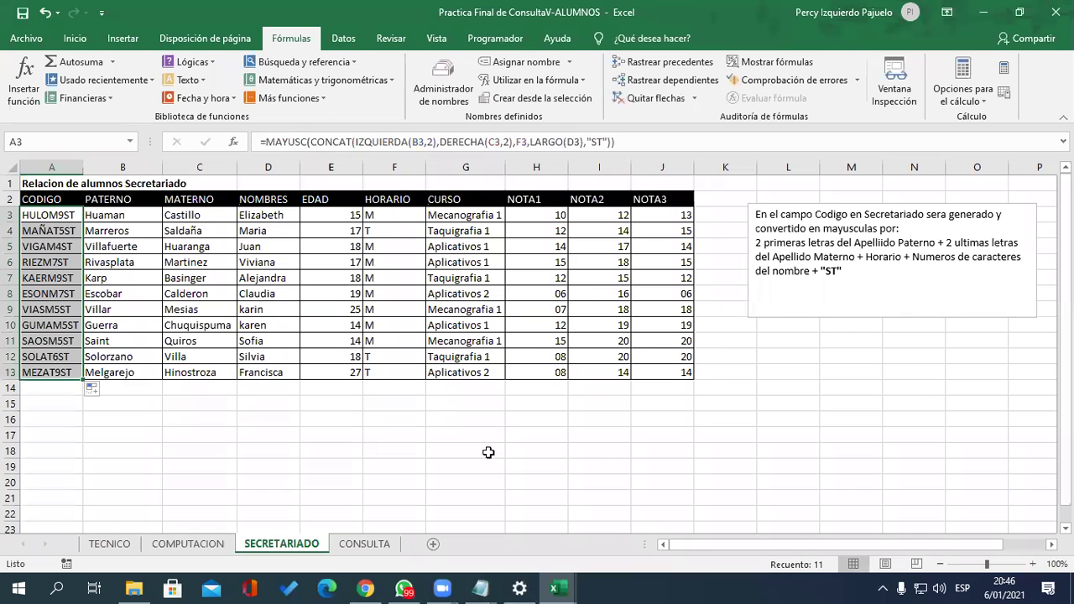
Copy code ESONM7ST from SECRETARIADO A8 and paste it as a value into CONSULTA D5
click(382, 544)
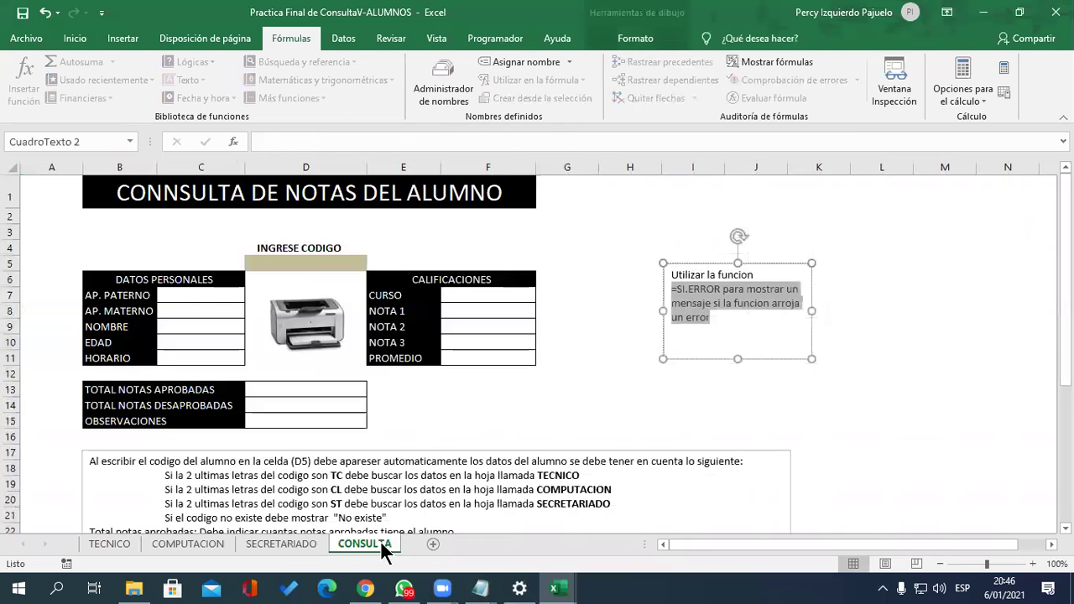
click(309, 265)
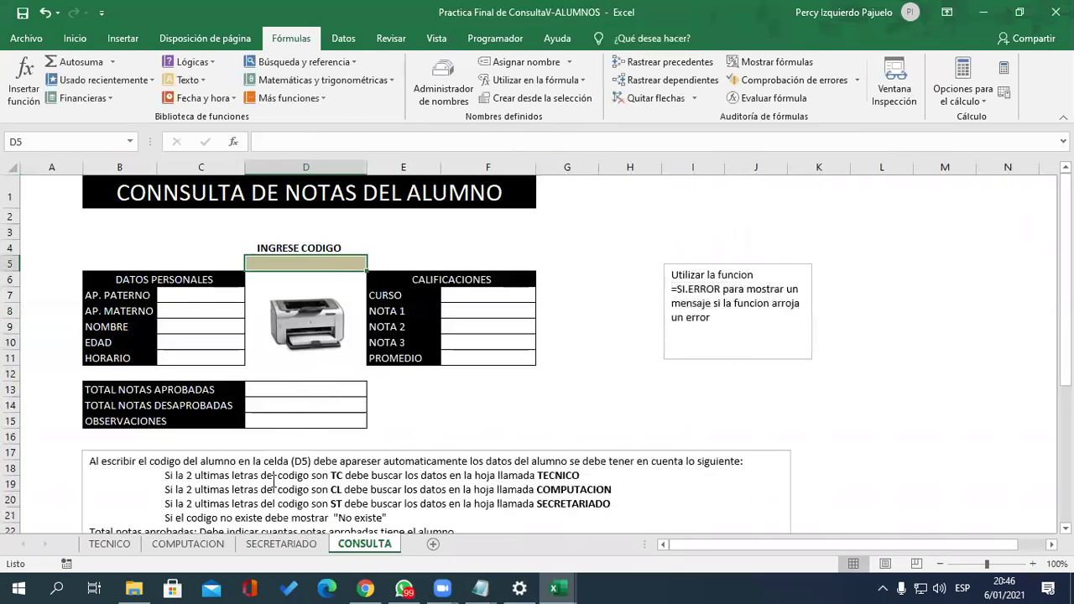
click(264, 542)
click(60, 300)
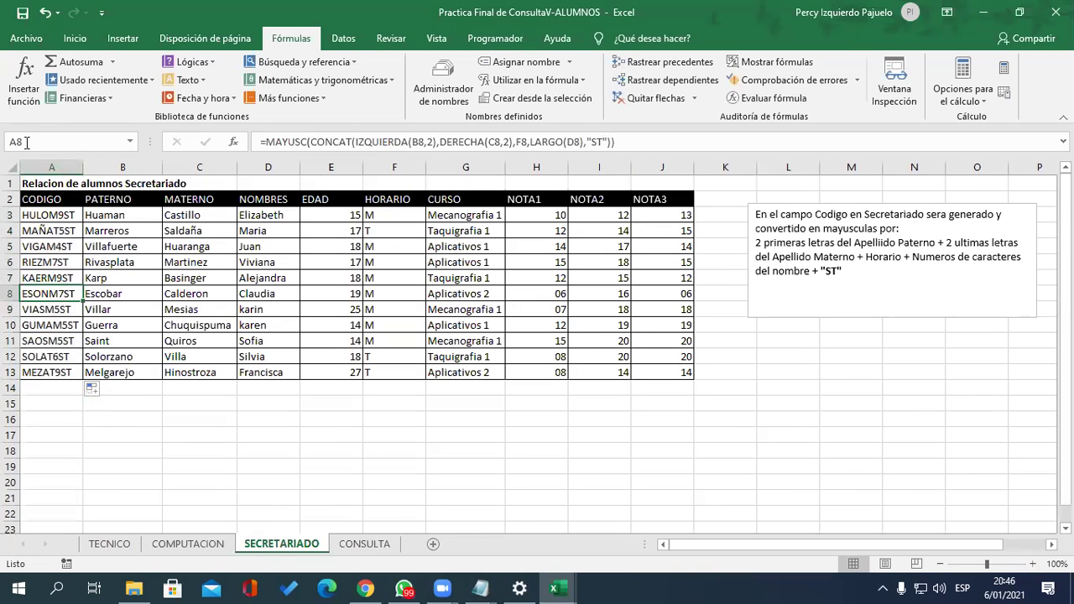
key(ctrl+c)
click(361, 544)
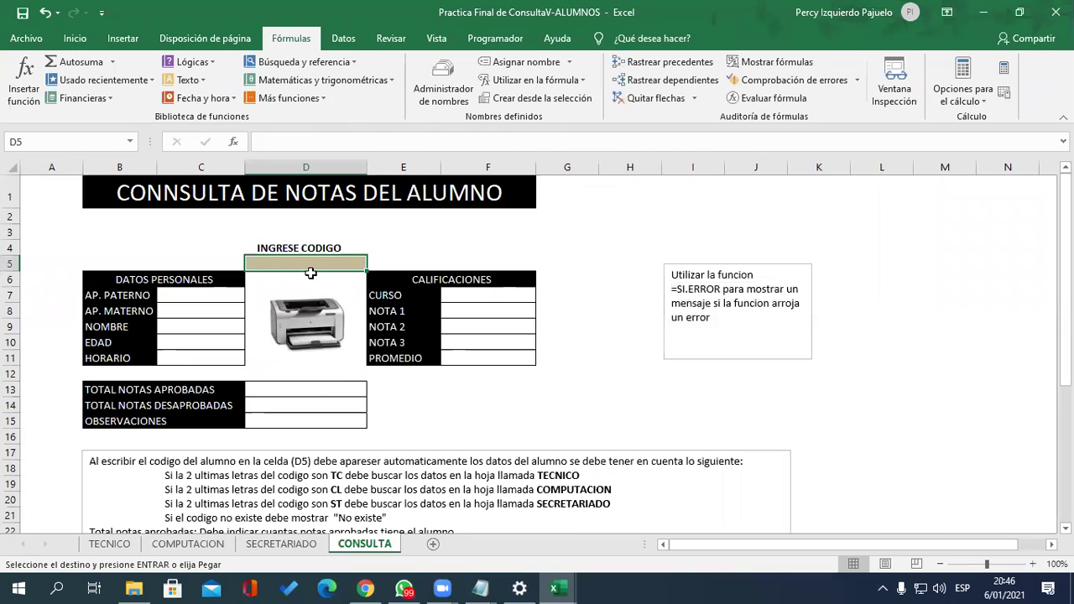
click(75, 37)
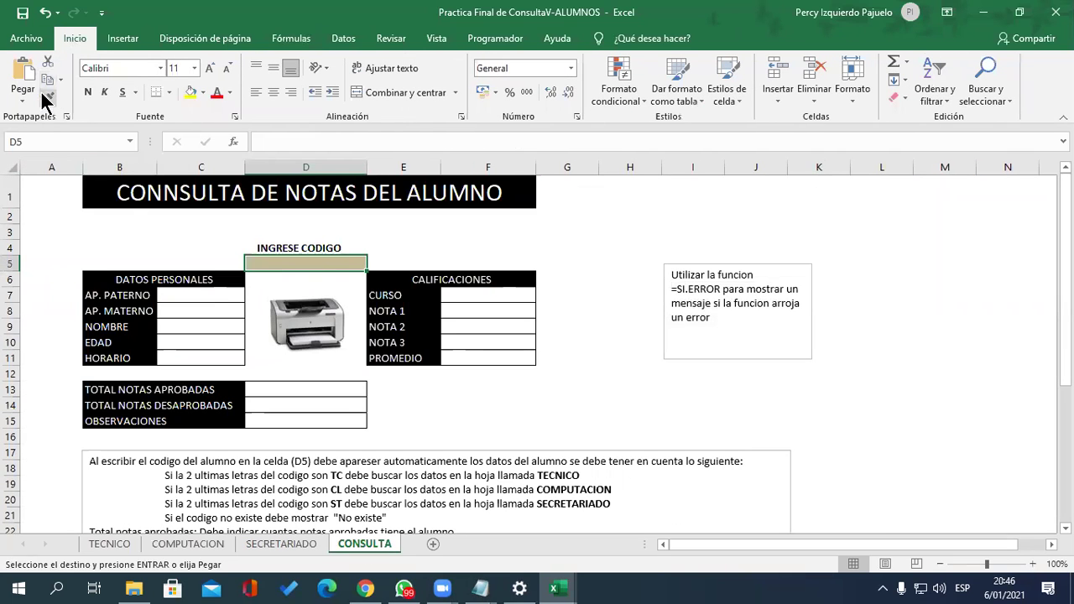
click(23, 99)
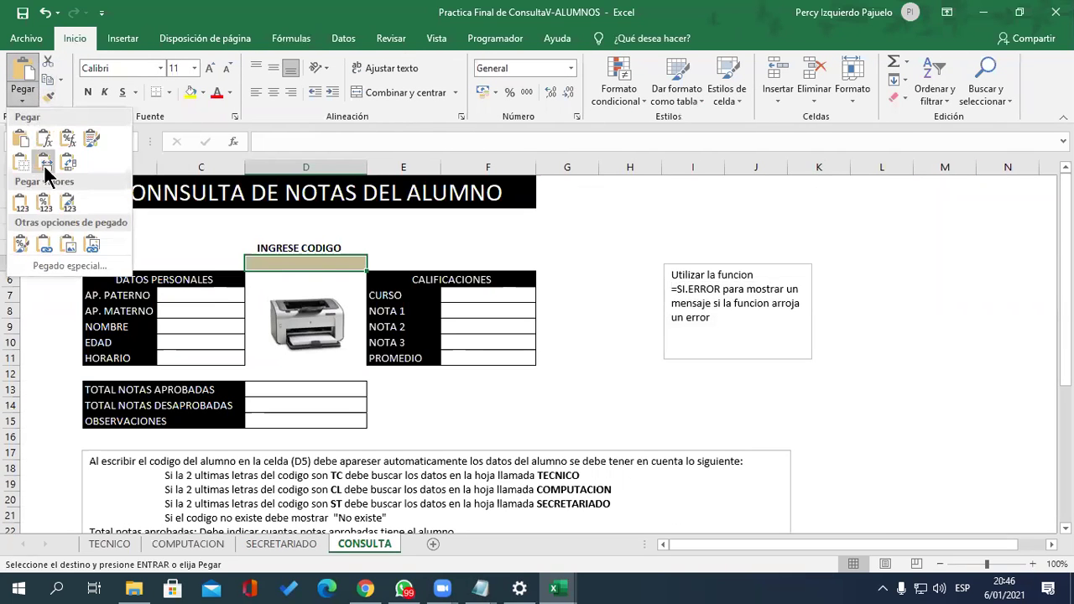
click(71, 201)
click(603, 435)
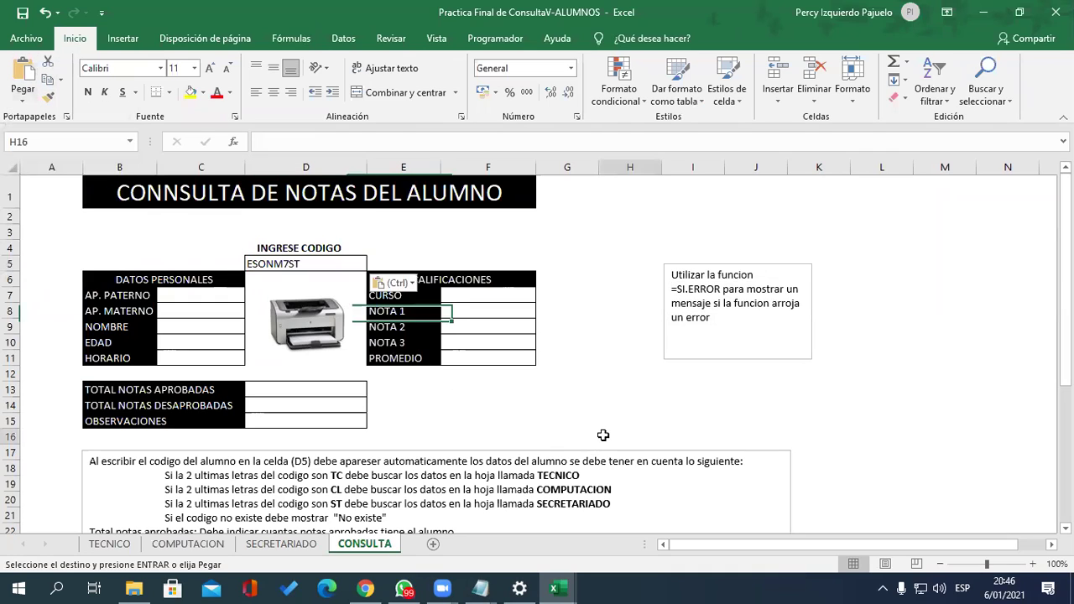
Start an =SI(DERECHA( formula for C7, cancel it, and switch to the Libro1 workbook
click(208, 298)
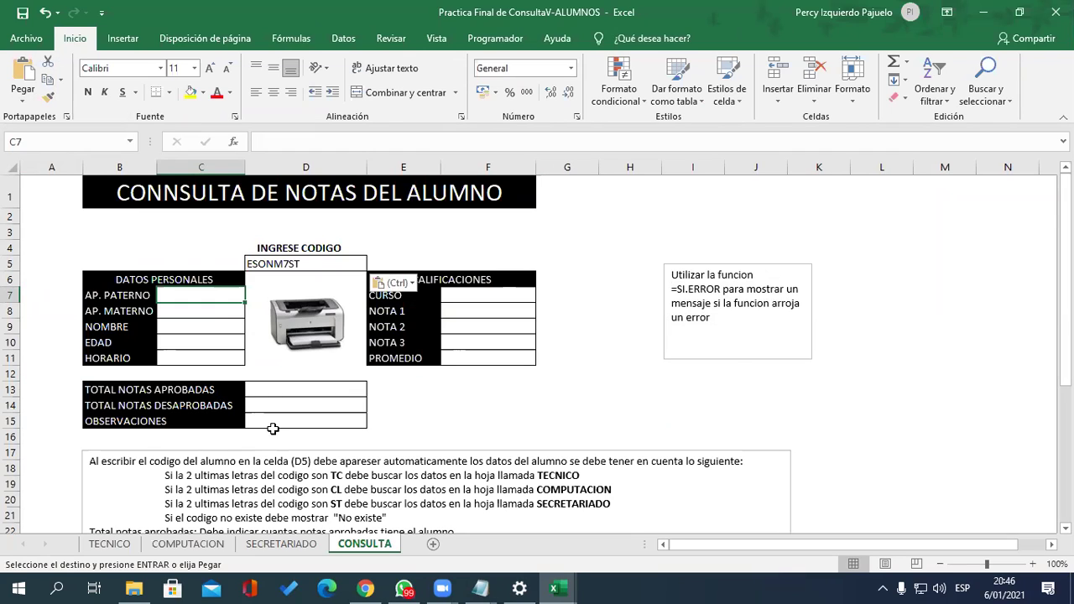
scroll(375, 484, down, 1)
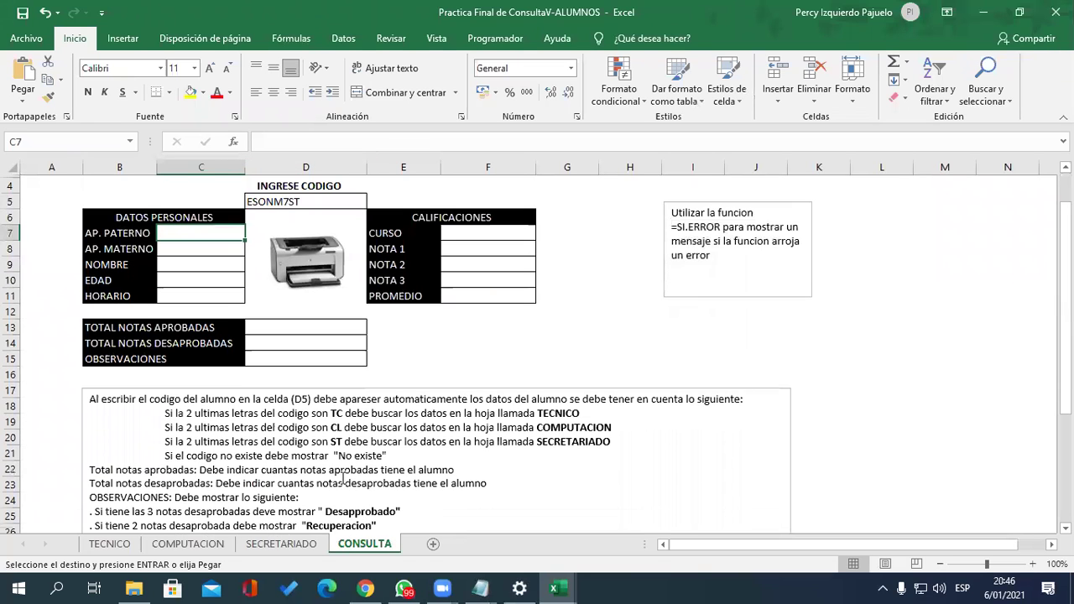
drag(165, 411, 428, 453)
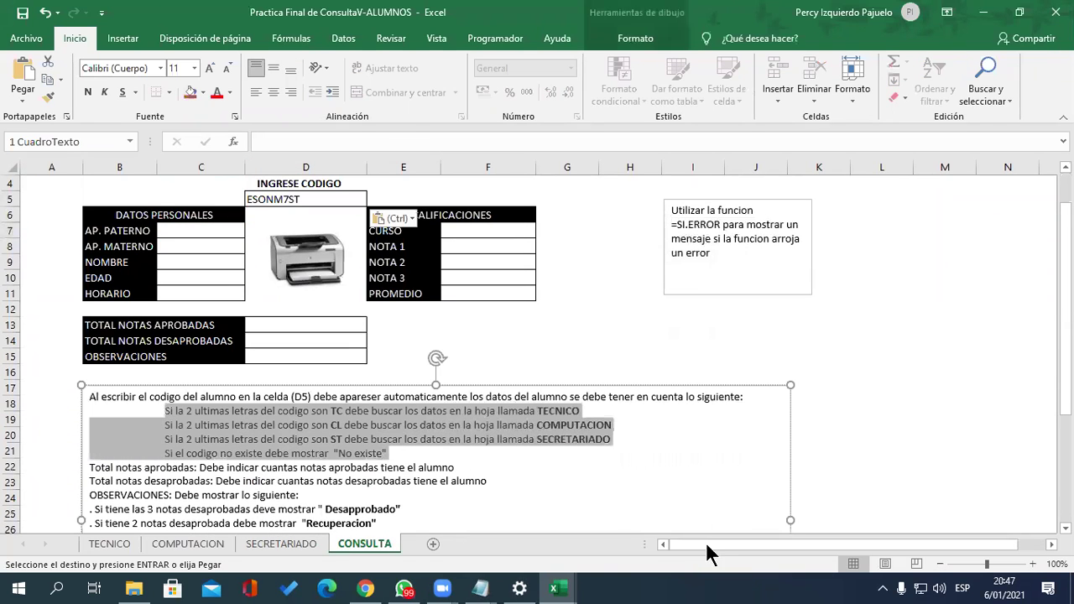
click(403, 145)
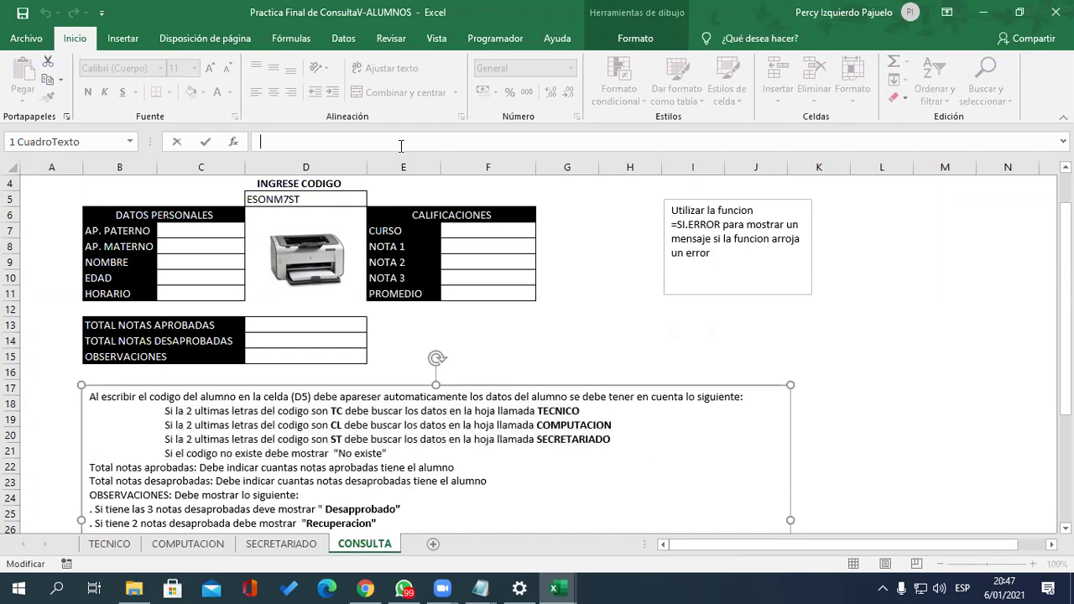
text(=SI()
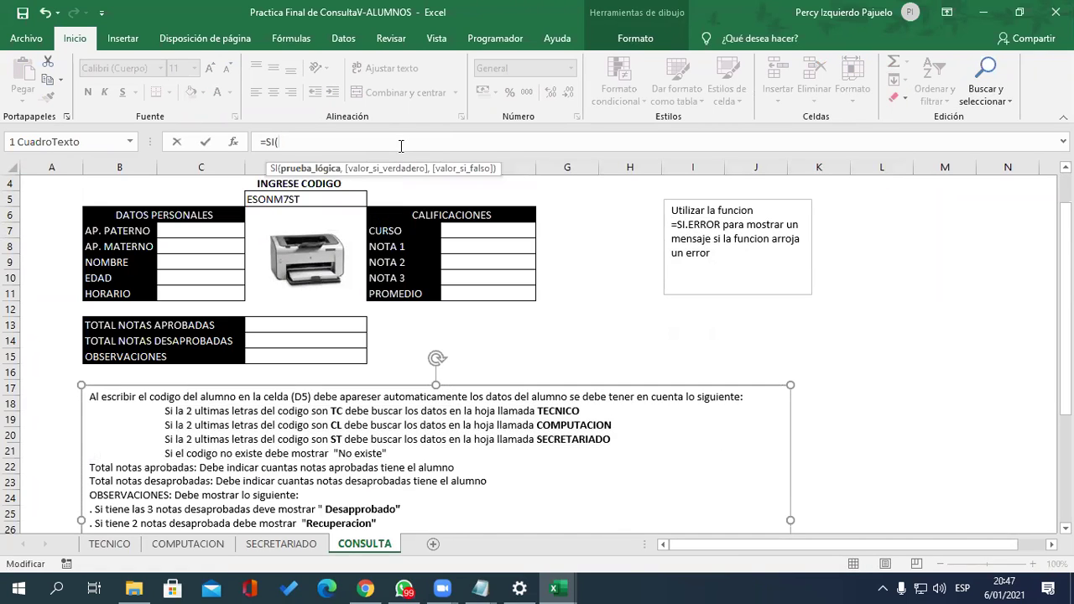
text(DERECH)
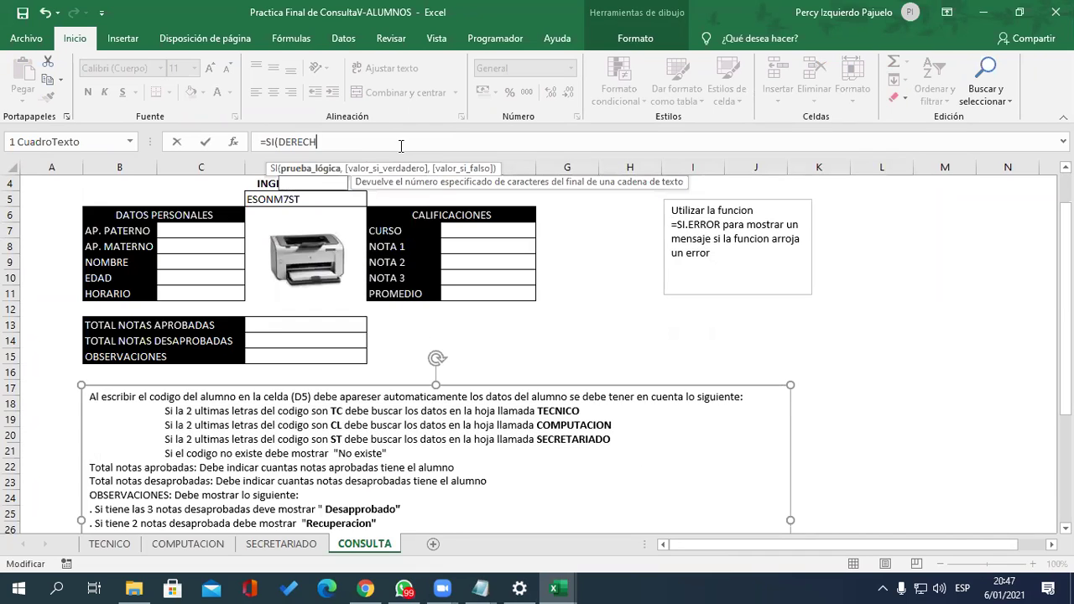
text(A()
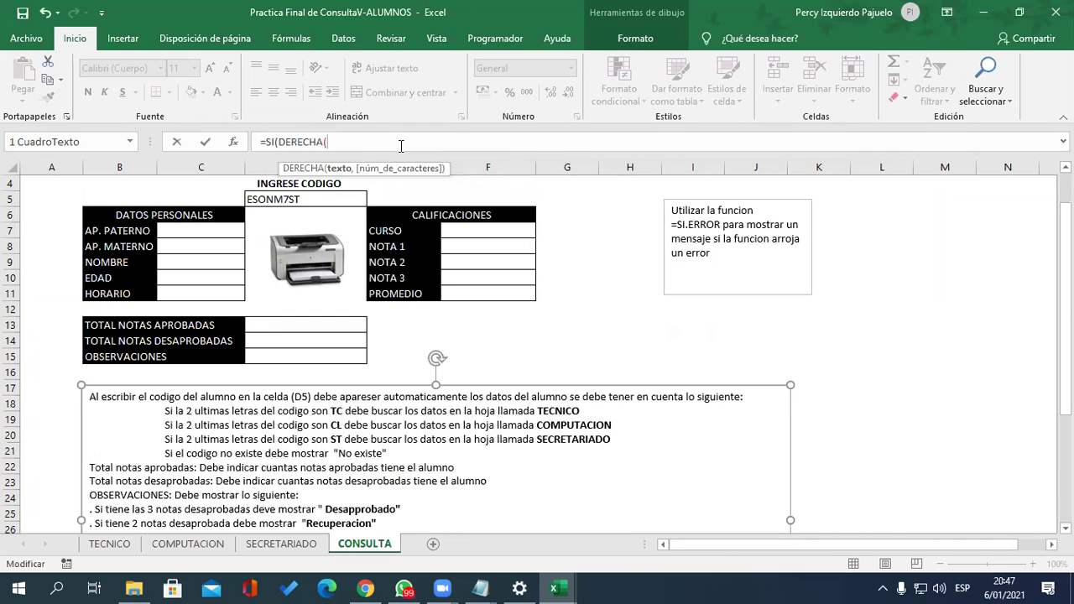
key(Escape)
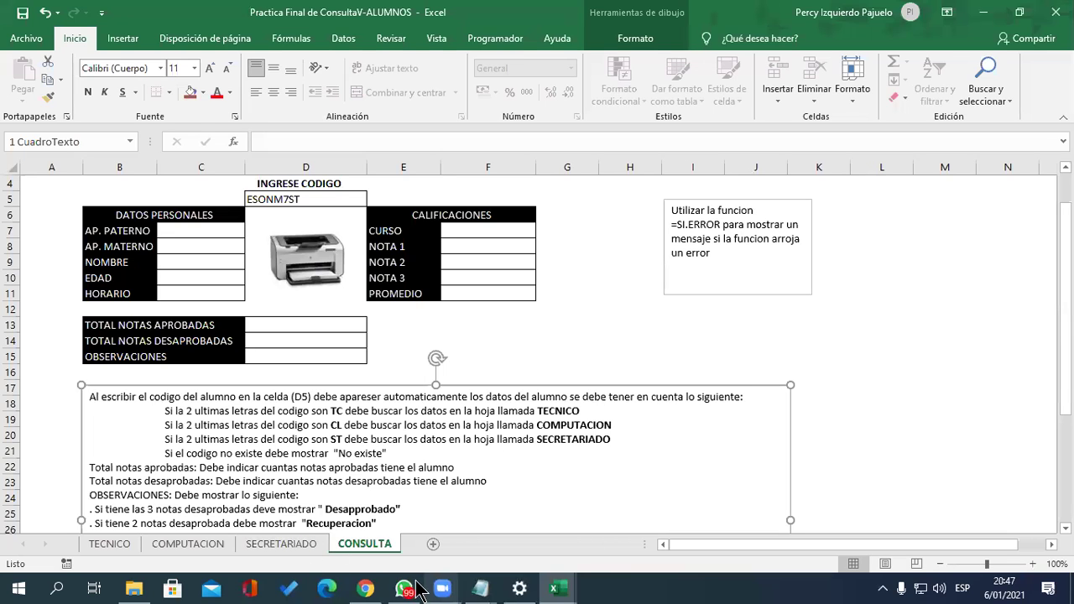
mouse_move(553, 589)
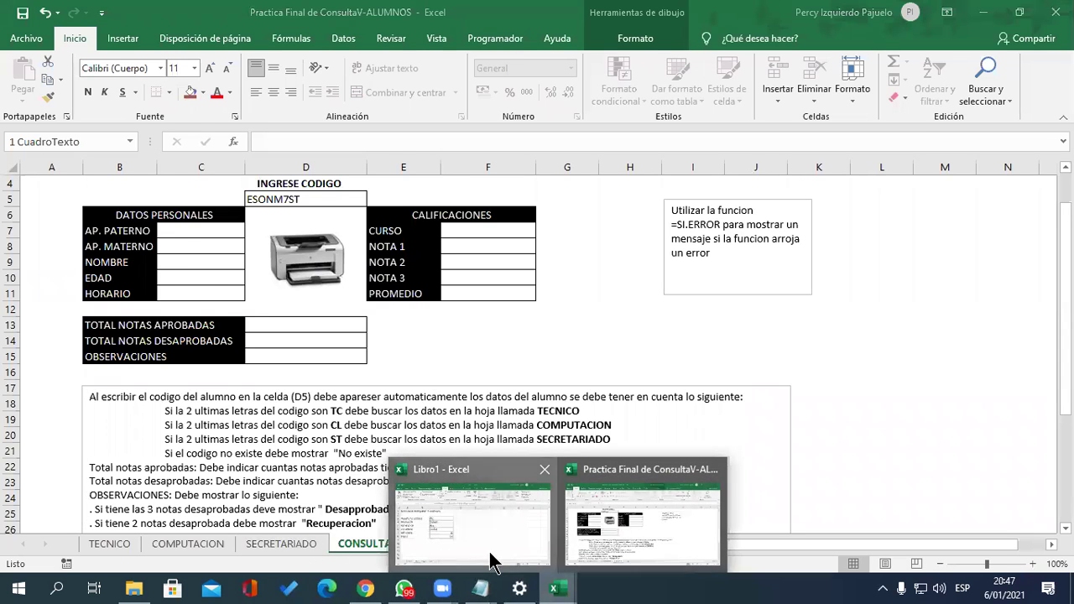
click(492, 557)
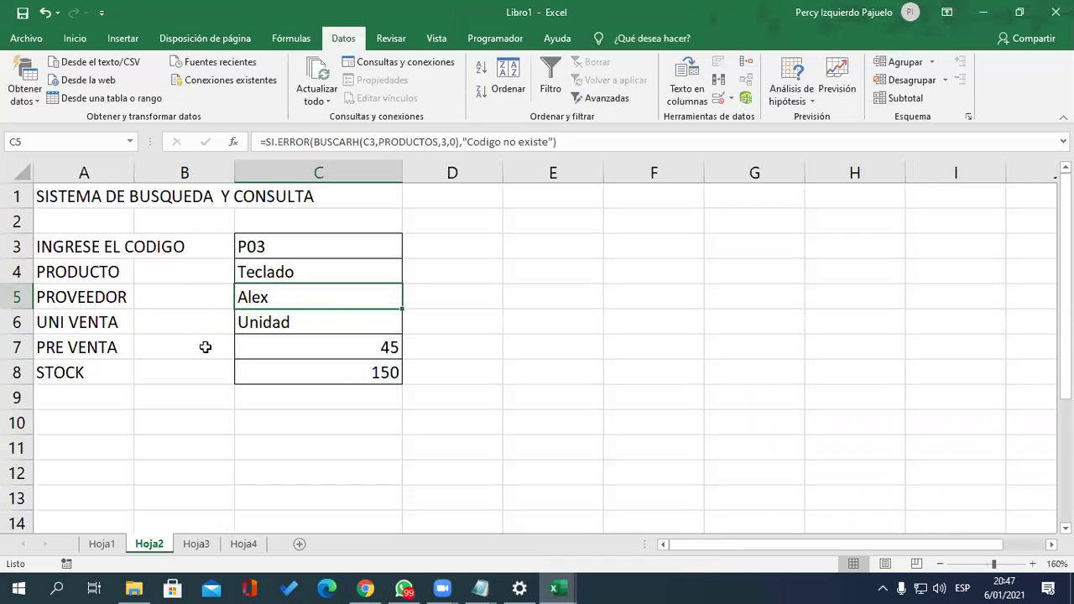